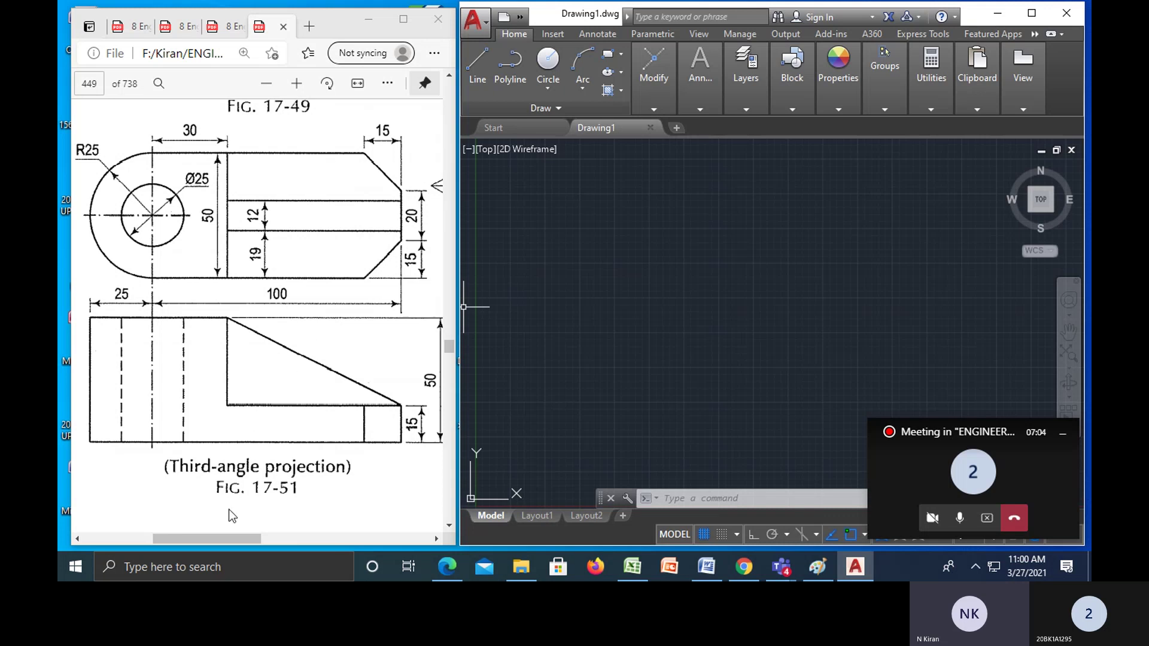
# - Minimize the meeting window and arrange the PDF reference and the drawing window side by side
pyautogui.click(1062, 433)
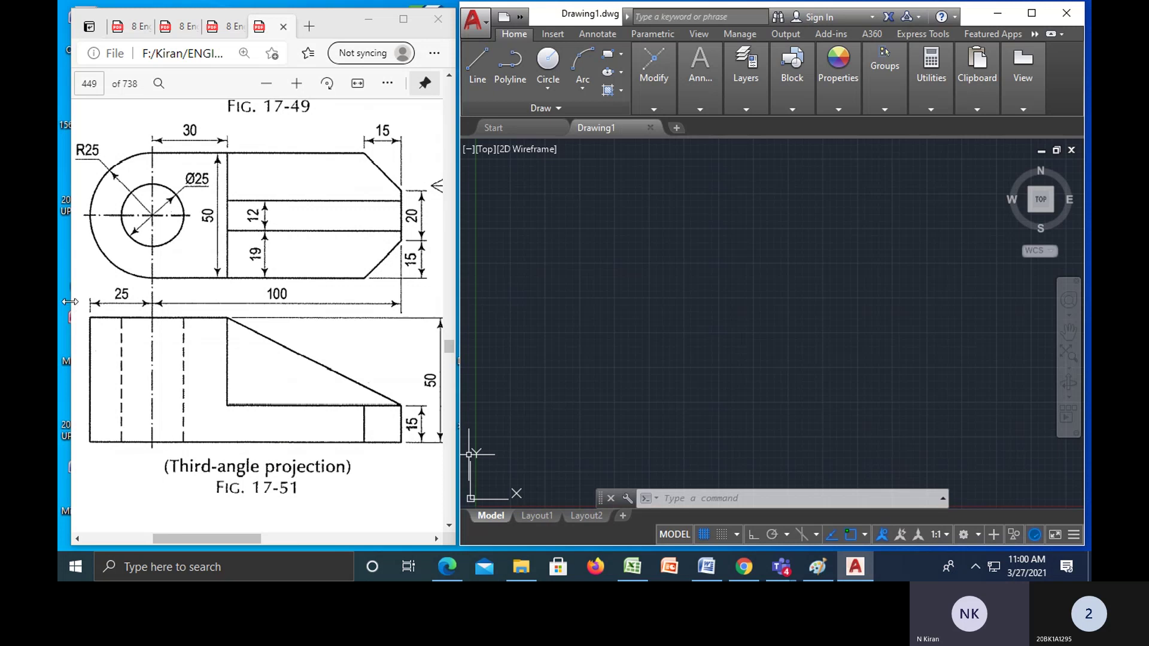
pyautogui.click(347, 22)
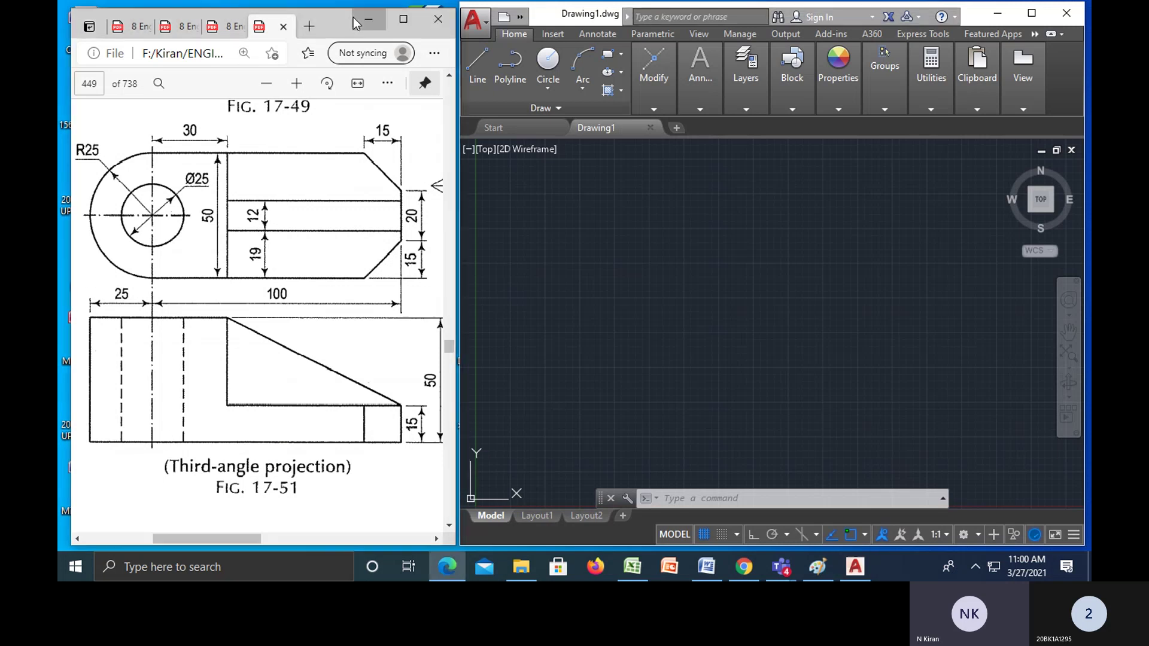
pyautogui.moveTo(344, 18); pyautogui.dragTo(326, 12)
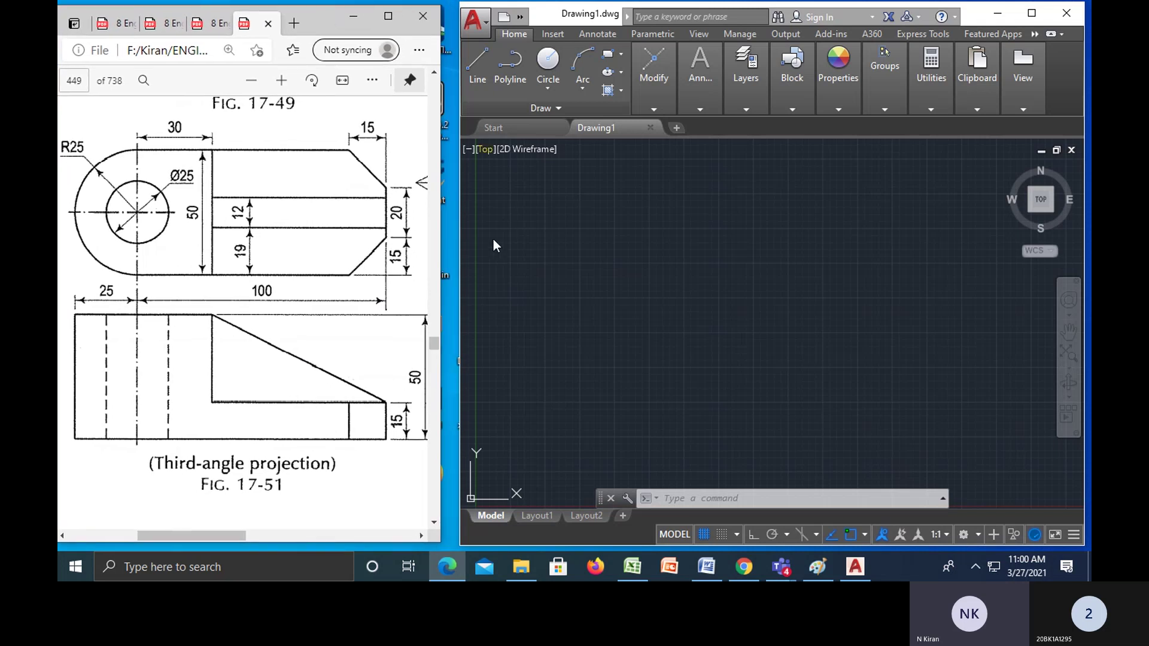
pyautogui.moveTo(460, 292); pyautogui.dragTo(443, 292)
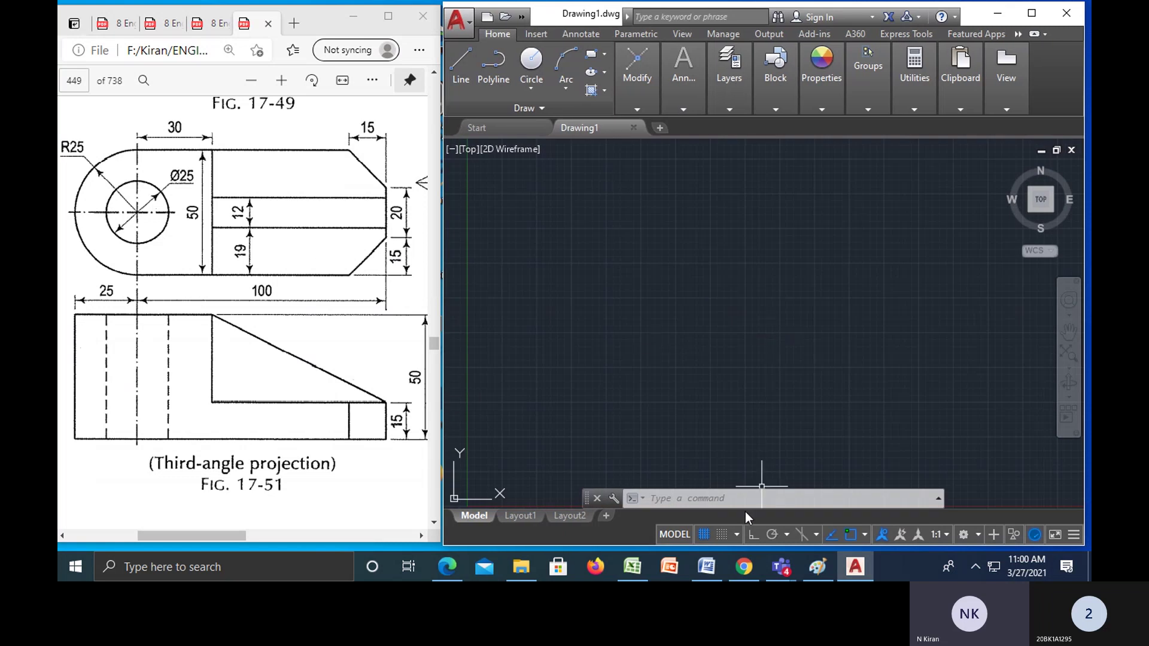
# - Configure the drawing units to a length precision of 0.0 and an insertion scale in millimeters
pyautogui.click(745, 500)
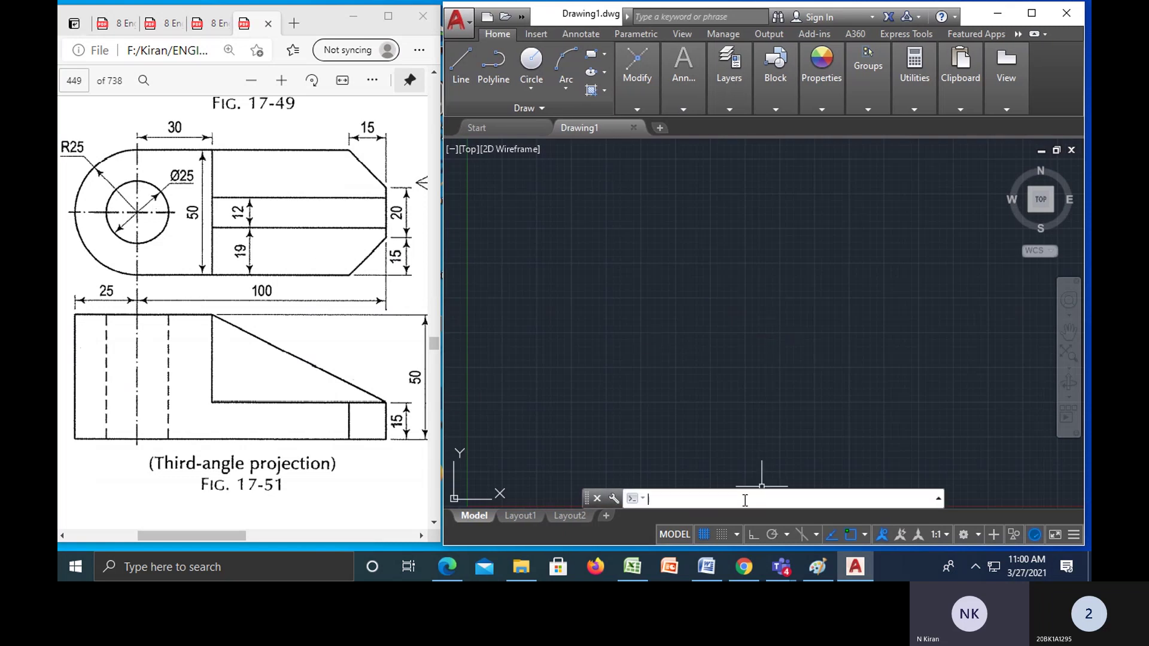
pyautogui.write('un')
pyautogui.press('Return')
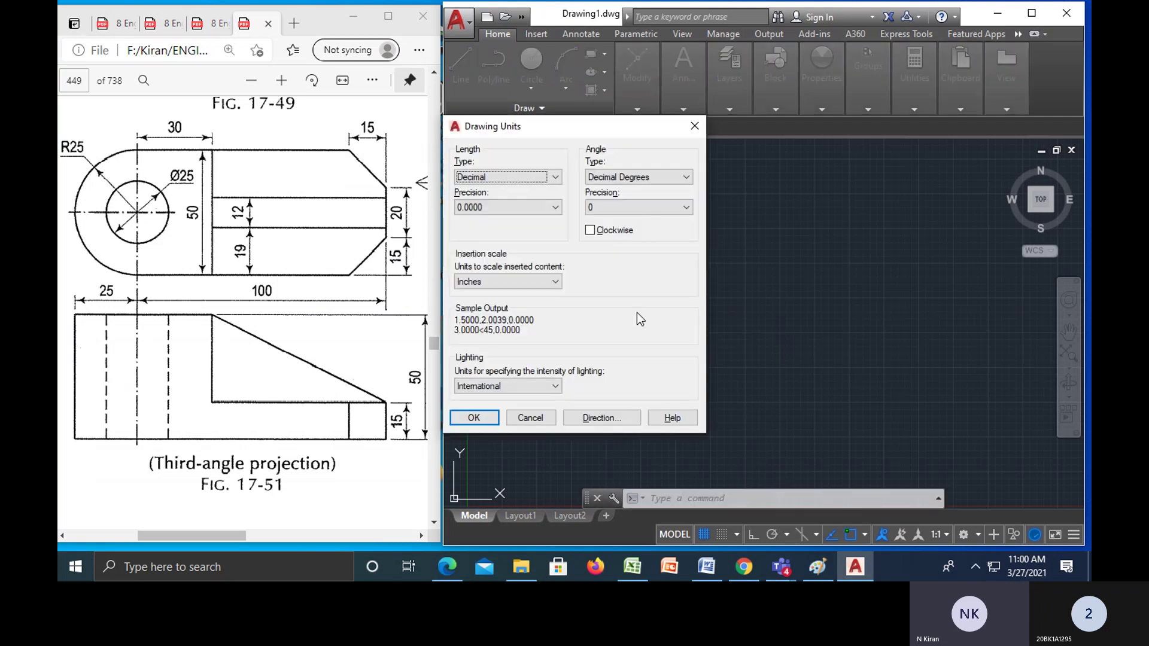
pyautogui.click(526, 207)
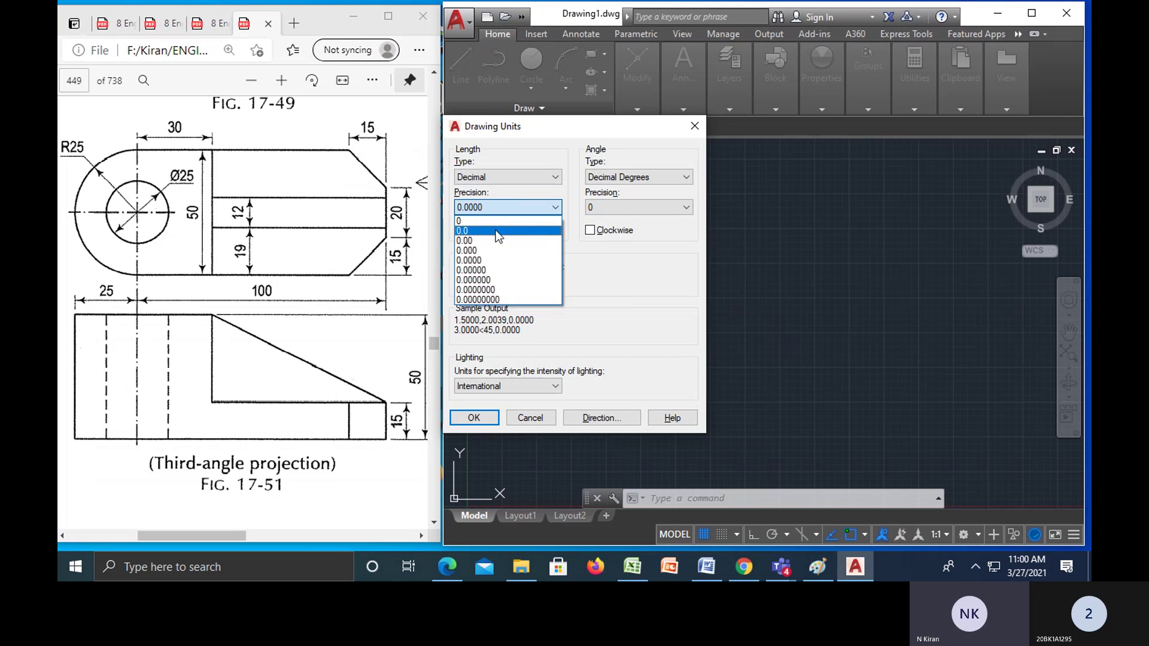
pyautogui.click(496, 231)
pyautogui.click(507, 279)
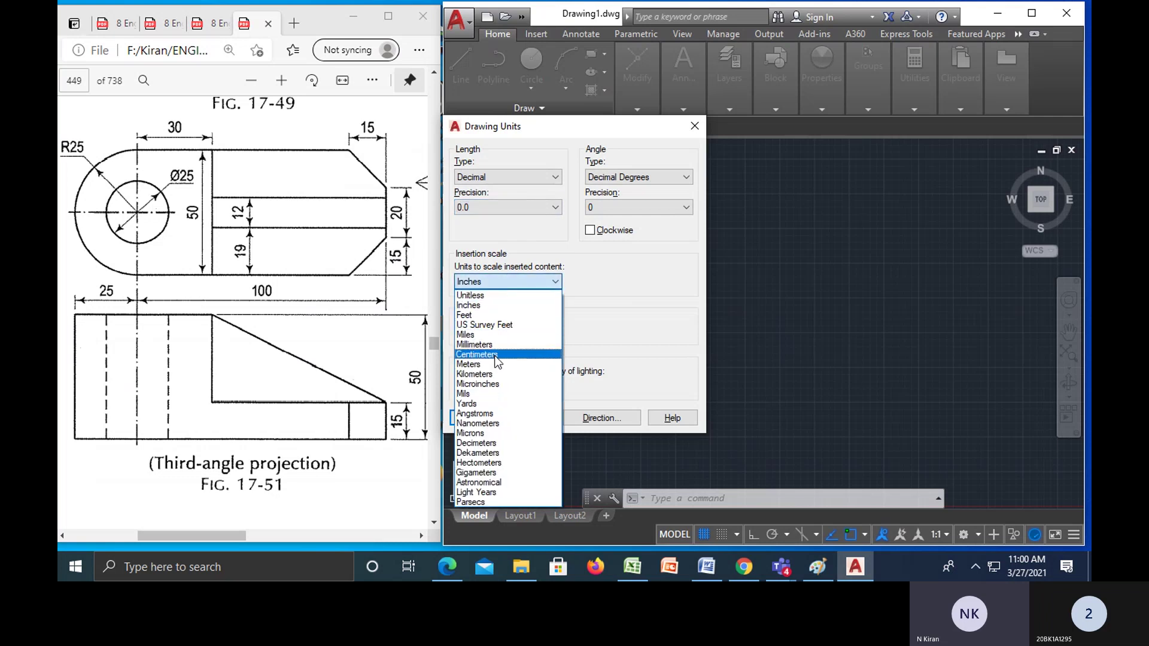
pyautogui.click(495, 345)
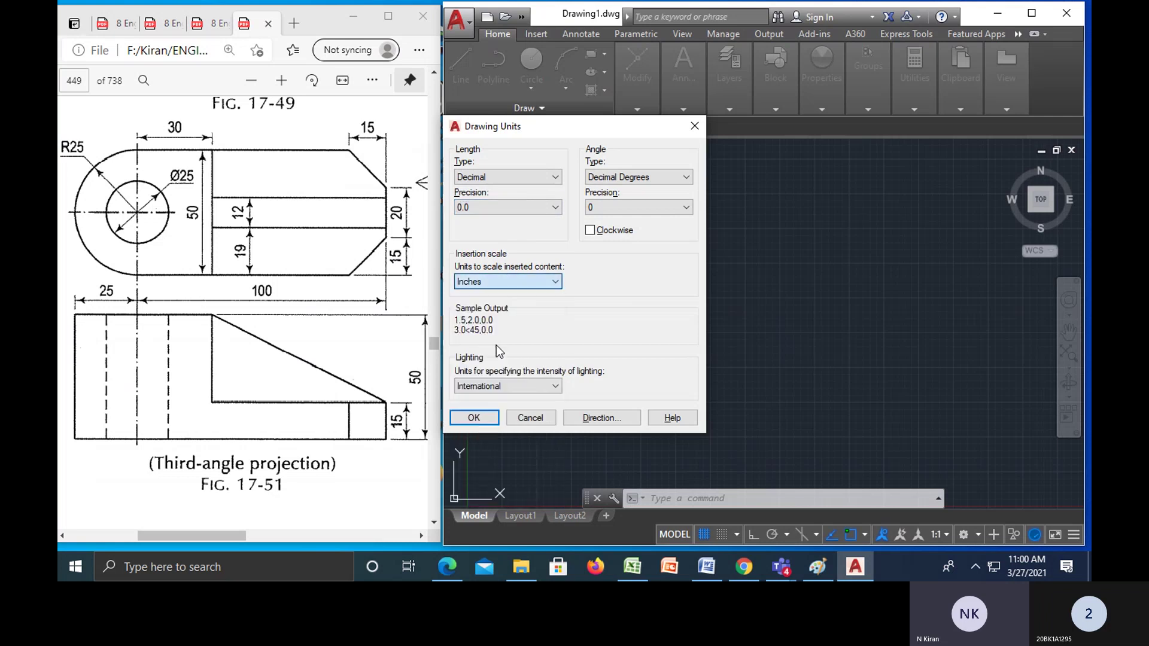
pyautogui.click(472, 418)
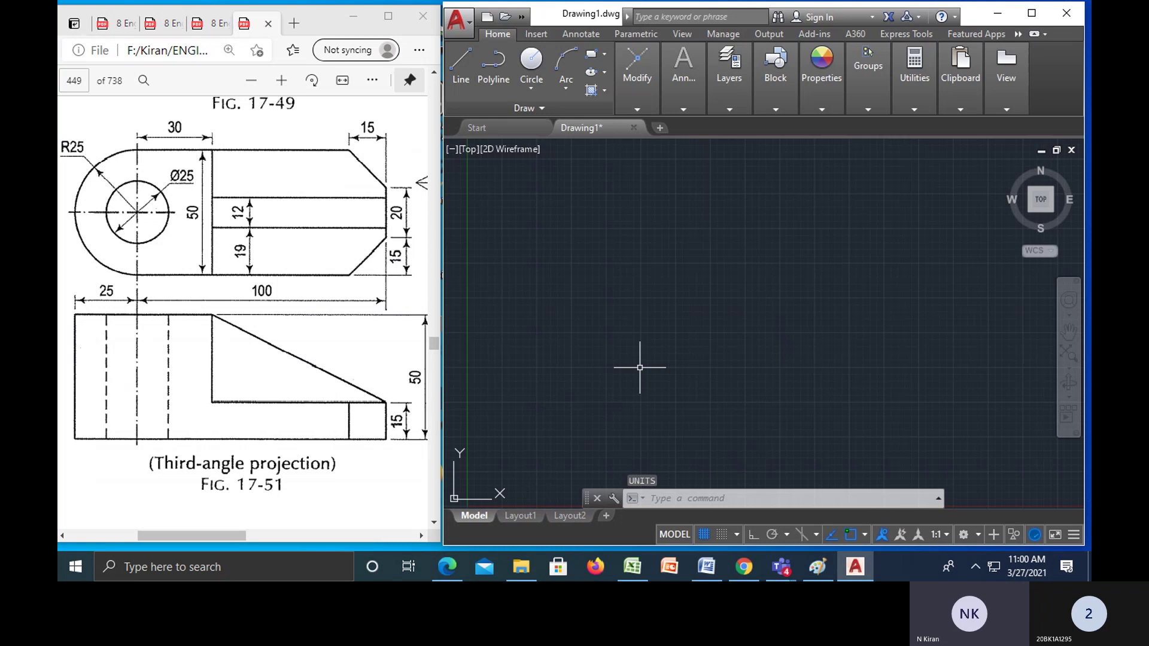
# - Set the model space limits from 0,0 to 594,420 and zoom to All
pyautogui.write('limits')
pyautogui.press('Return')
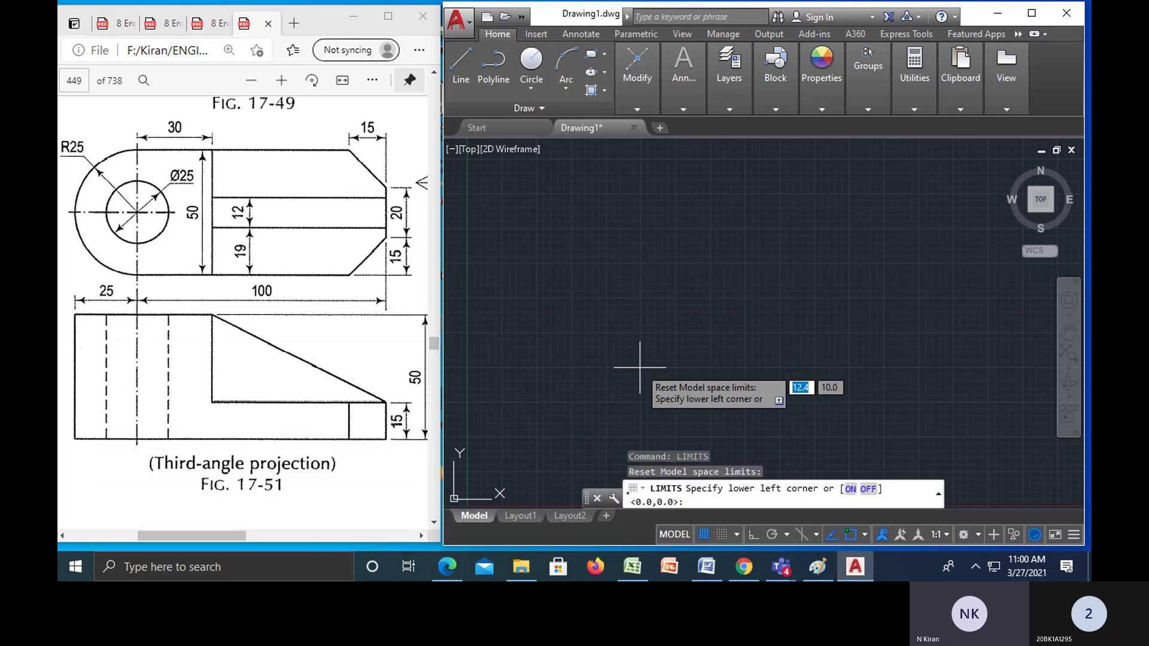
pyautogui.write('0')
pyautogui.press('Tab')
pyautogui.write('0')
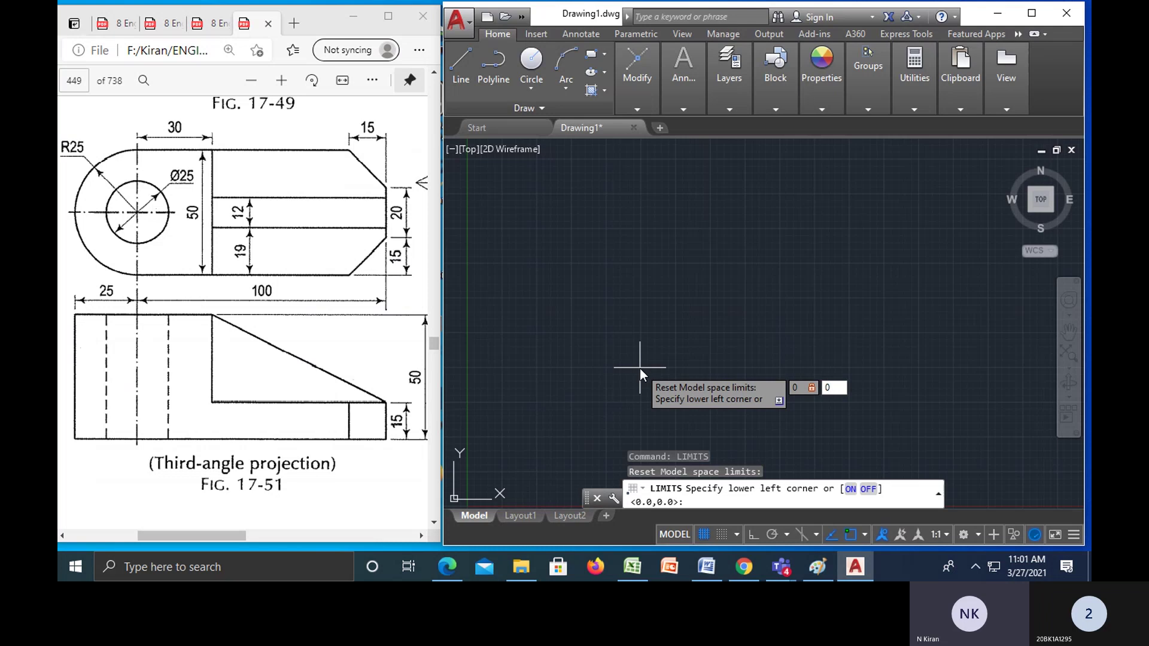
pyautogui.press('Return')
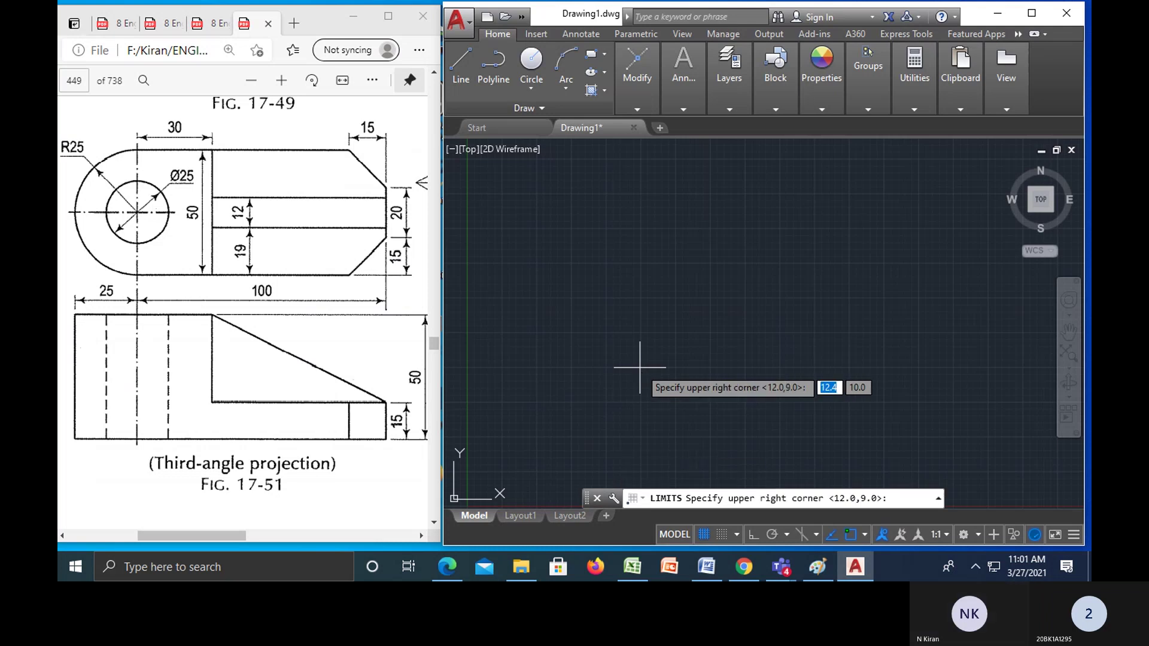
pyautogui.write('594')
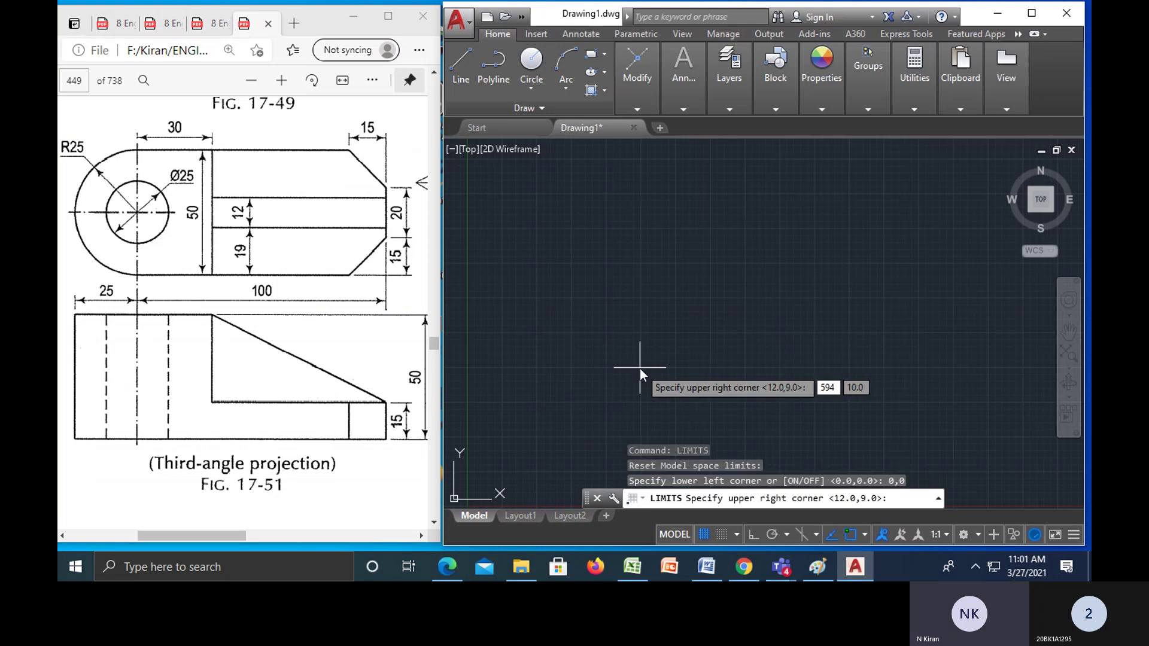
pyautogui.press('Tab')
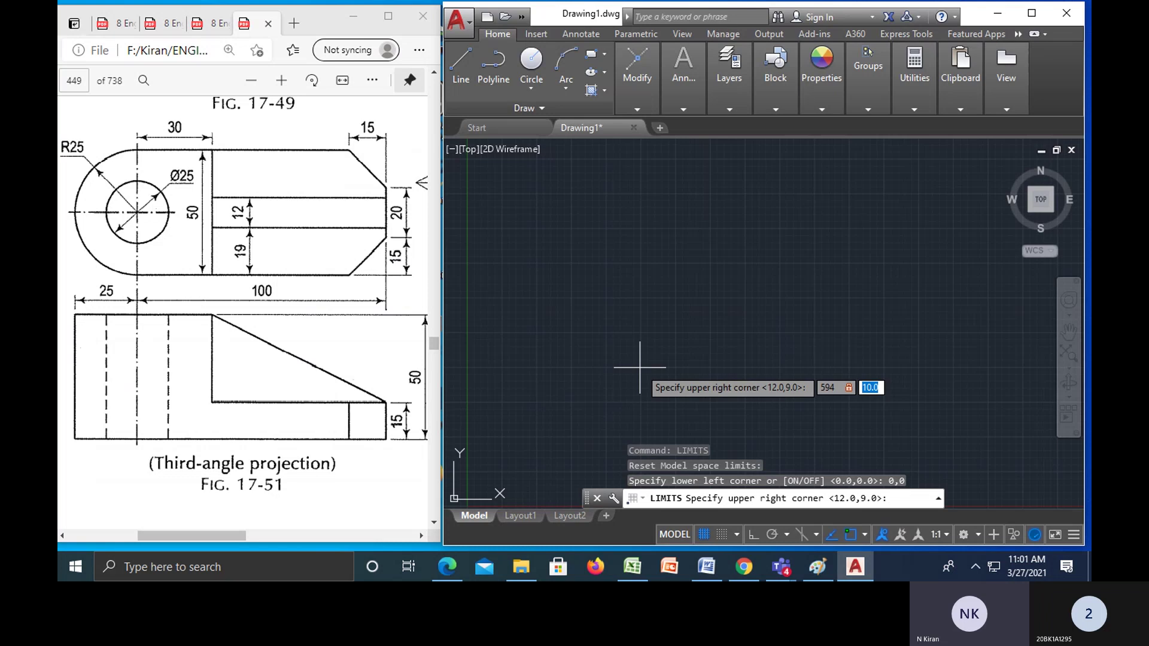
pyautogui.write('450')
pyautogui.press('BackSpace')
pyautogui.write('20')
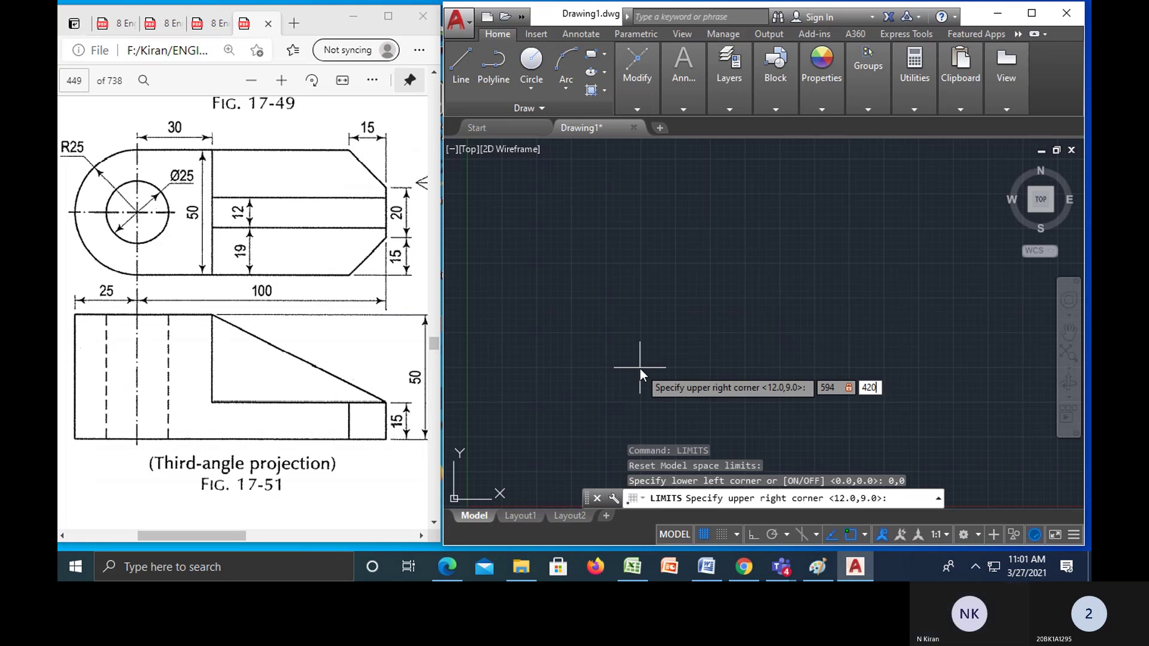
pyautogui.press('Return')
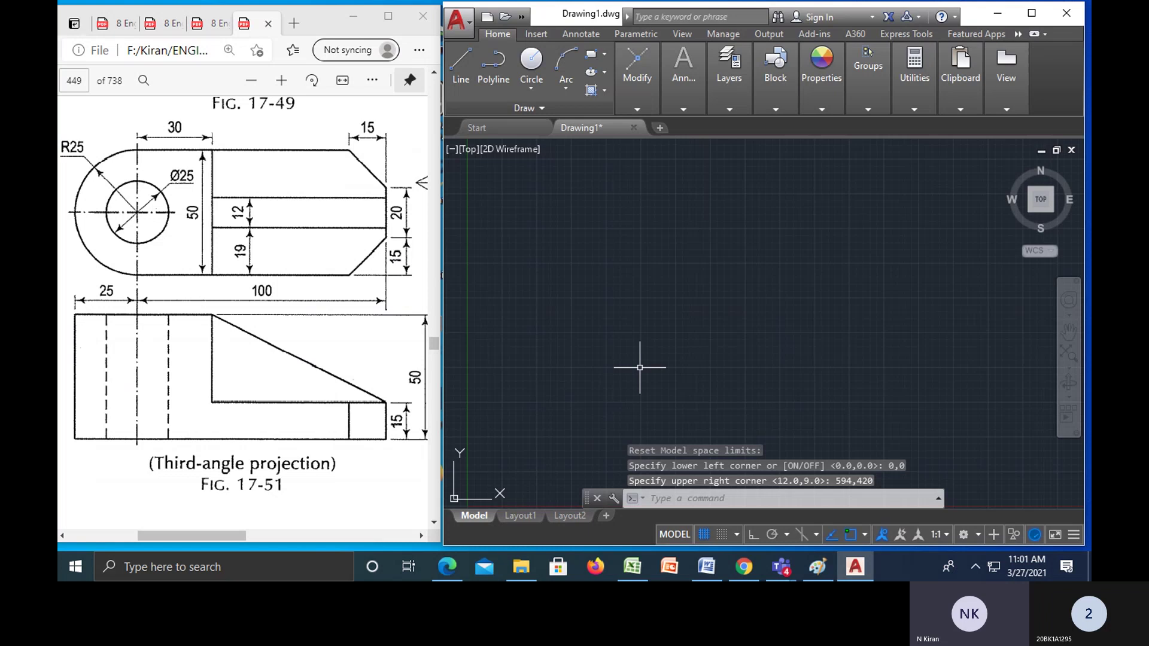
pyautogui.write('z')
pyautogui.press('Return')
pyautogui.write('a')
pyautogui.press('Return')
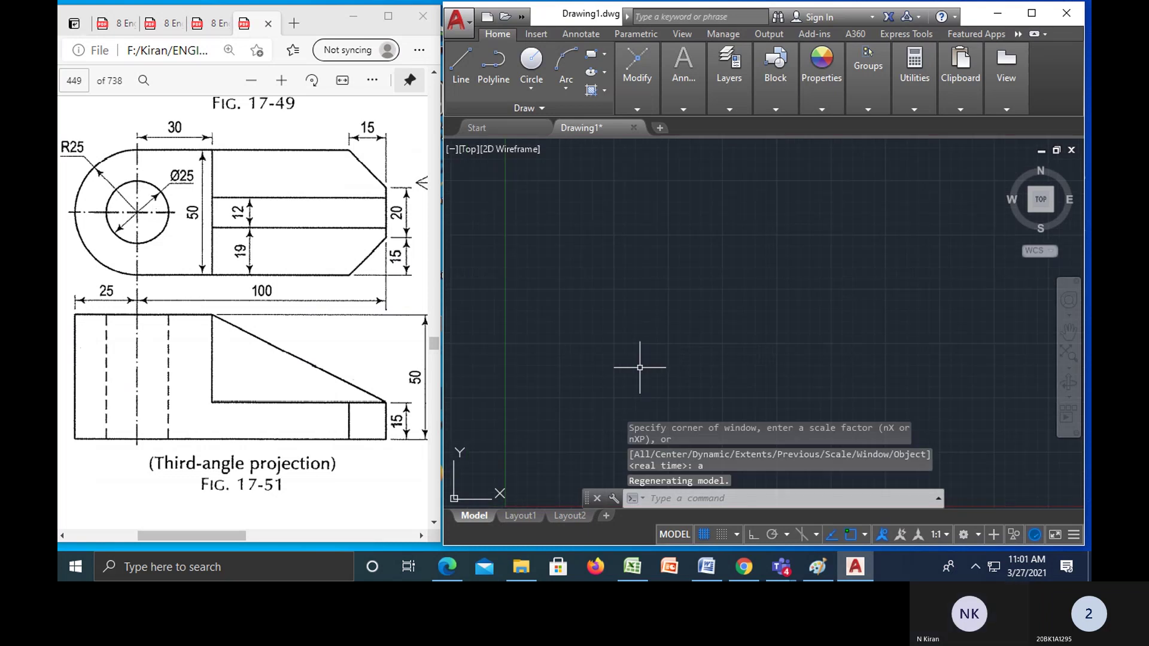
# - Draw the sheet border as a rectangle starting at 0,0 and measuring 594 by 420
pyautogui.write('rec')
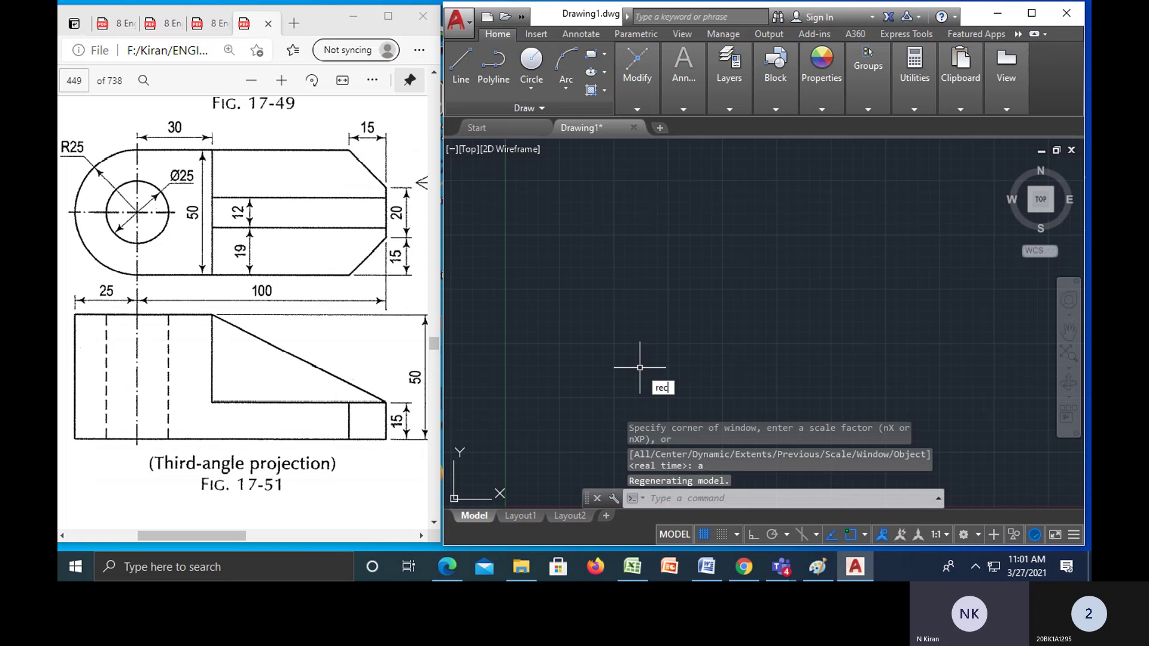
pyautogui.press('Return')
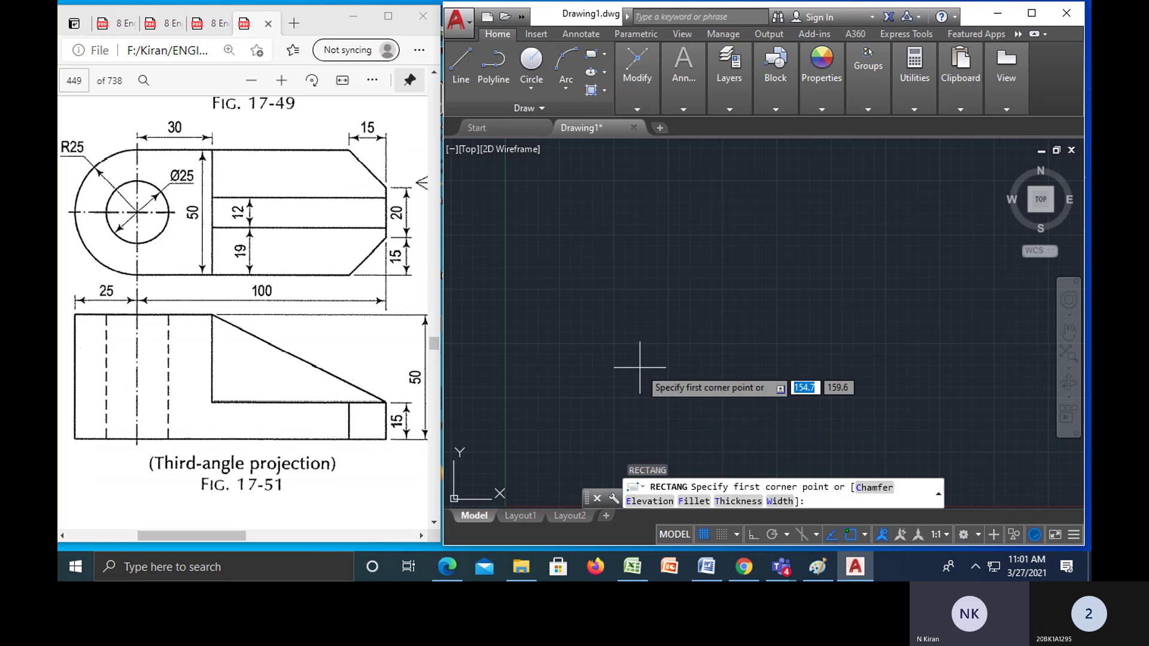
pyautogui.write('0,0')
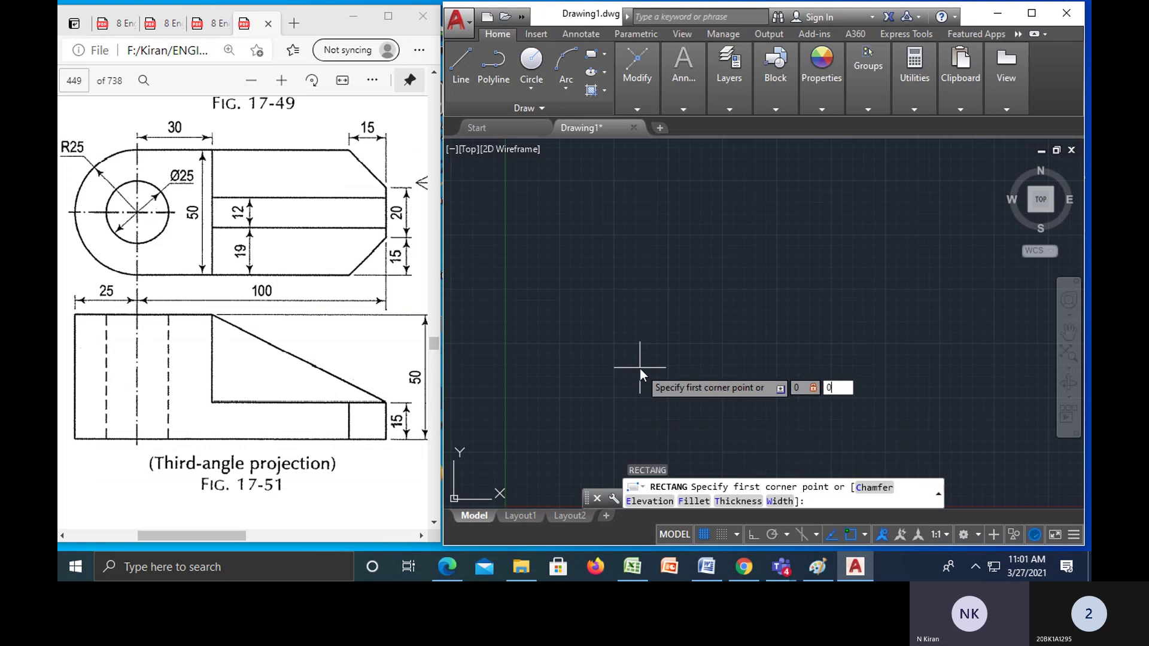
pyautogui.press('Return')
pyautogui.write('594')
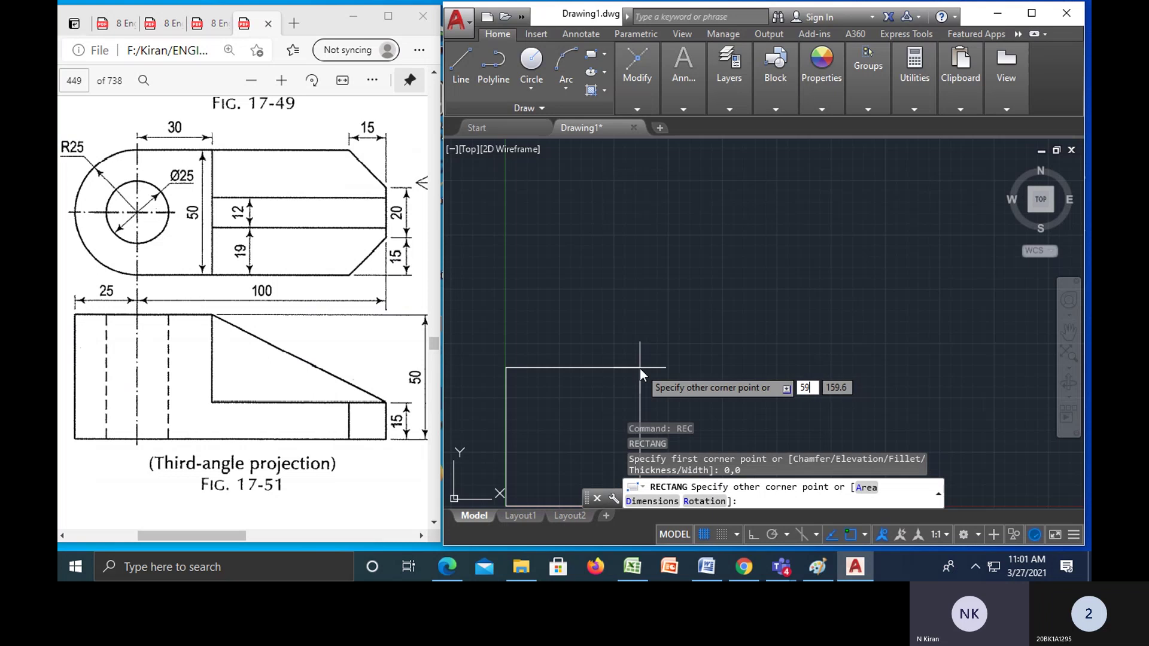
pyautogui.write(',42')
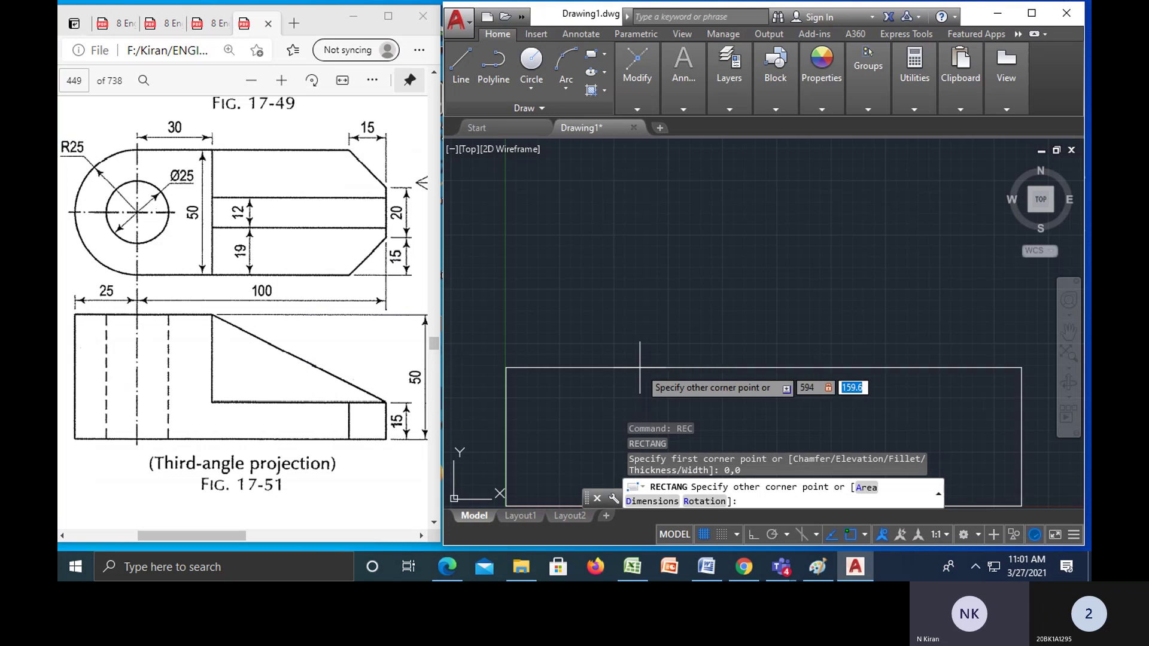
pyautogui.press('Return')
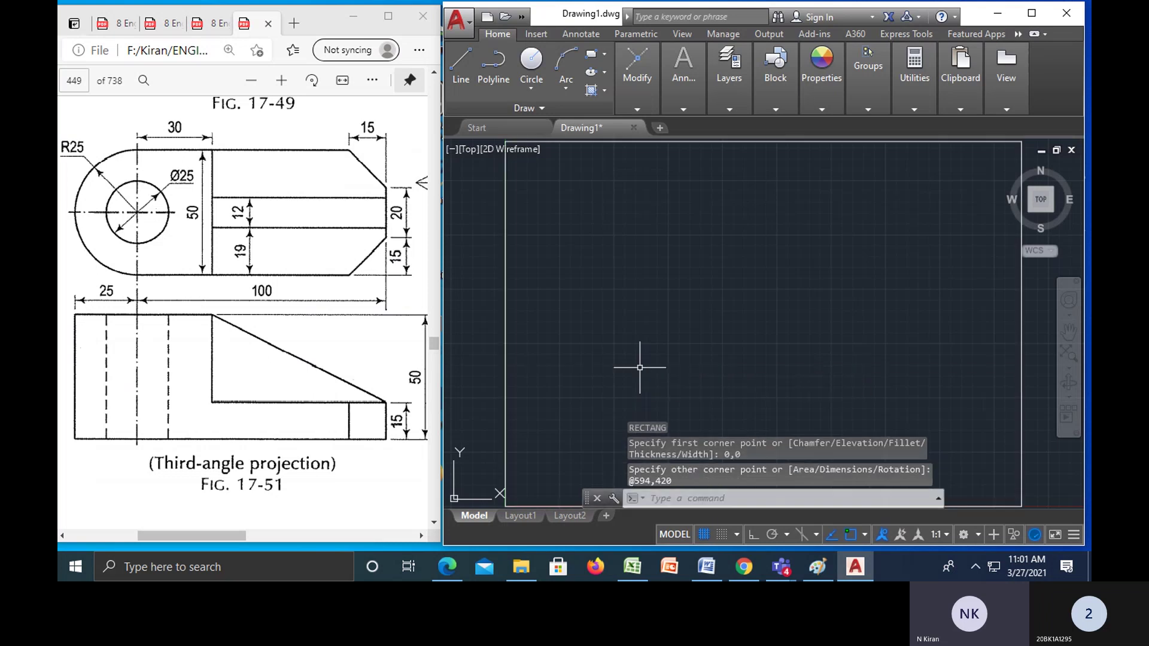
# - Draw a horizontal base line in the lower middle of the sheet border with Ortho turned on
pyautogui.moveTo(726, 312)
pyautogui.mouseDown(button='middle')
pyautogui.moveTo(695, 301)
pyautogui.moveTo(694, 313)
pyautogui.mouseUp(button='middle')
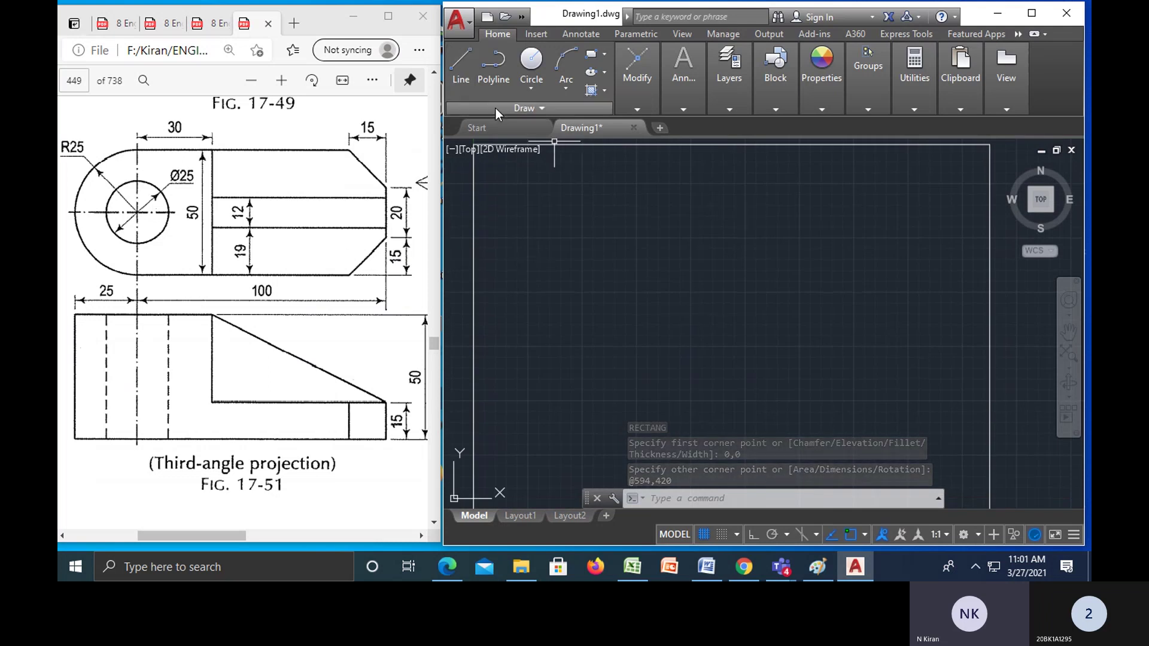
pyautogui.write('l')
pyautogui.press('Return')
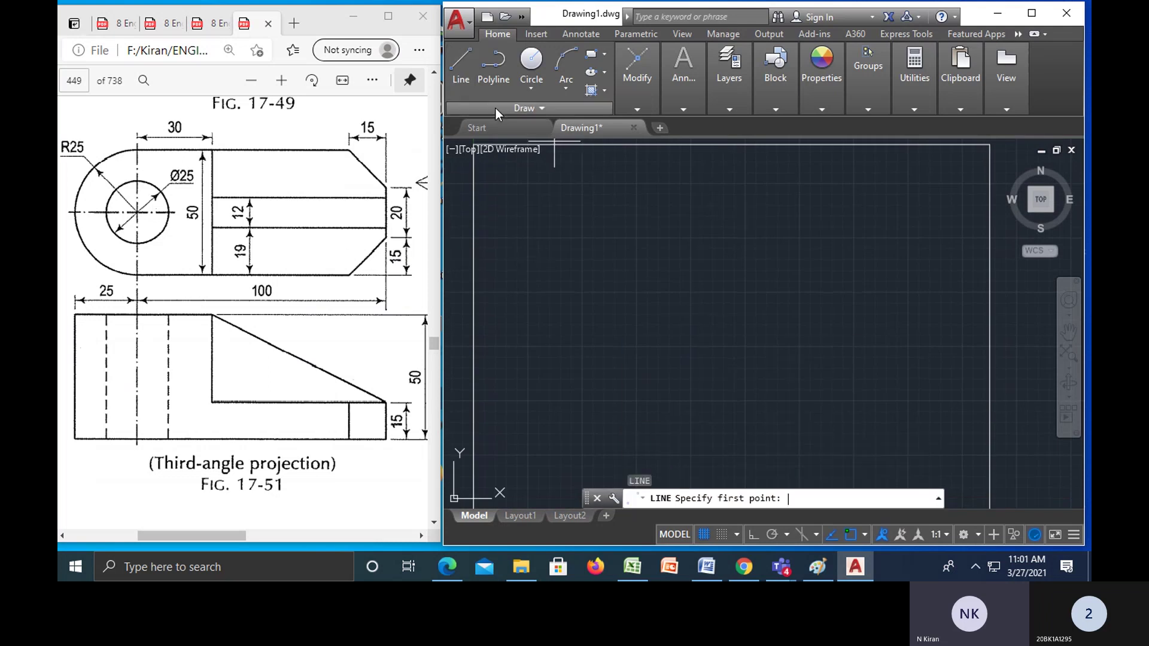
pyautogui.click(620, 427)
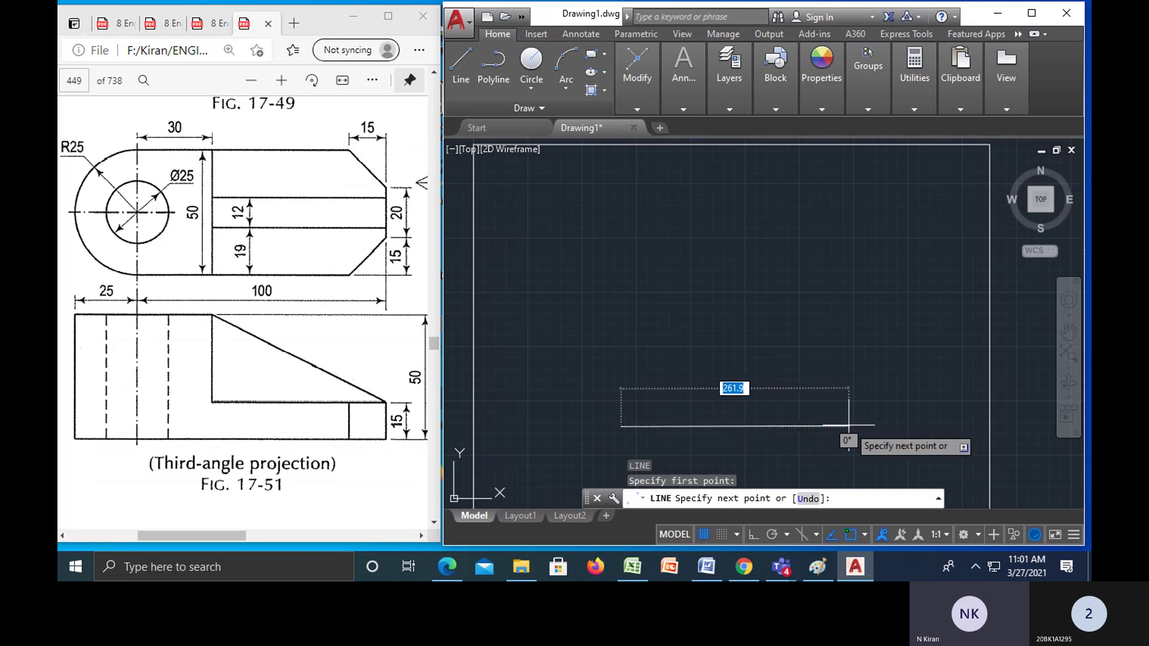
pyautogui.click(752, 534)
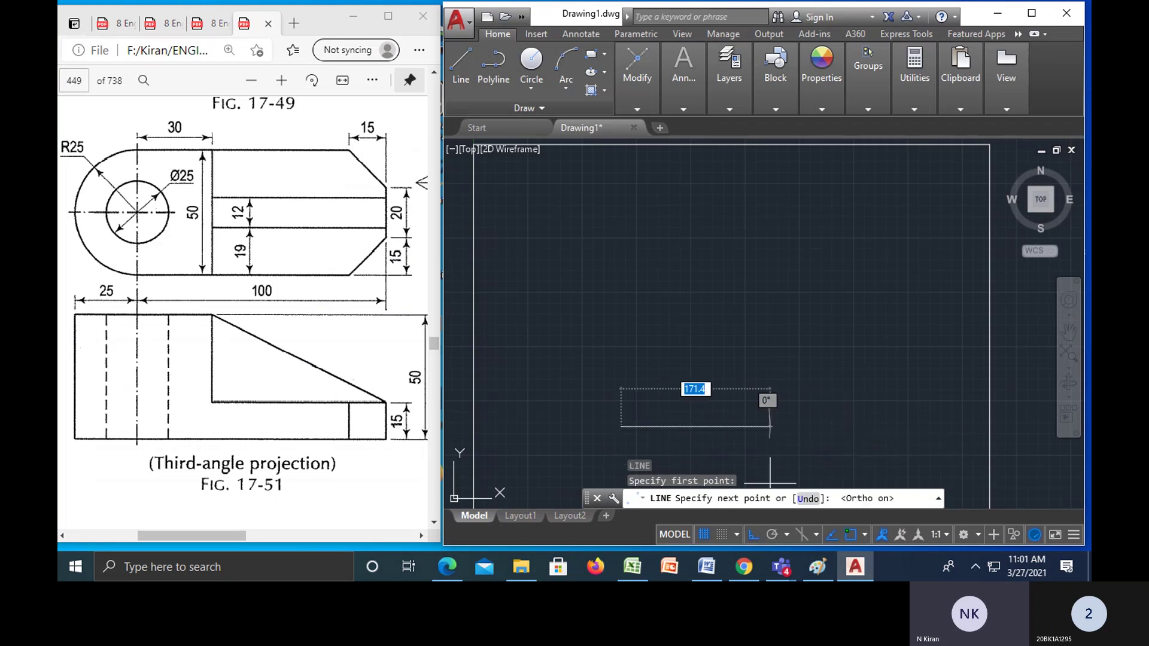
pyautogui.click(863, 423)
pyautogui.press('Escape')
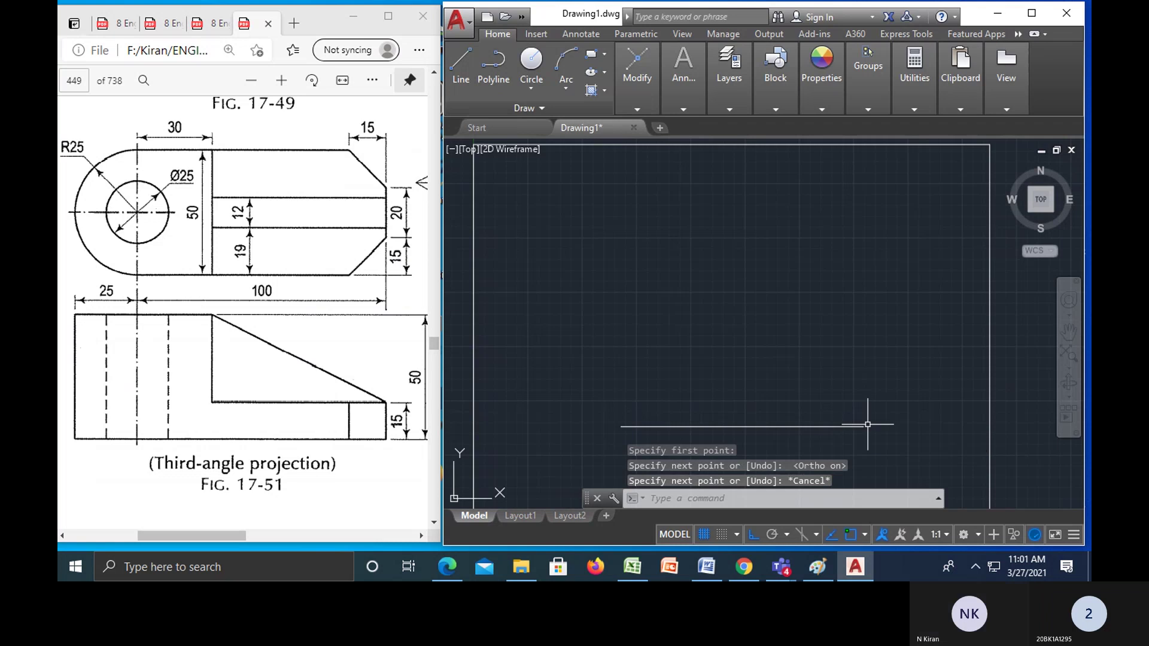
# - Draw a line from the midpoint of the horizontal base line, 100 long at an angle of 150 degrees
pyautogui.write('l')
pyautogui.press('Return')
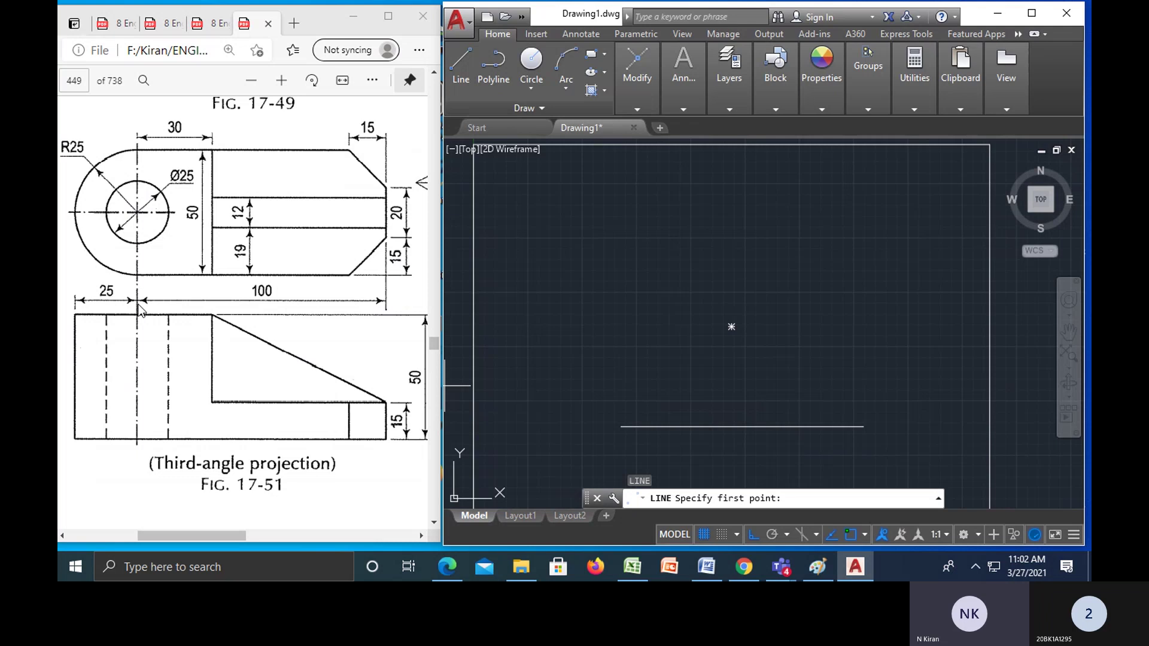
pyautogui.click(743, 427)
pyautogui.press('BackSpace')
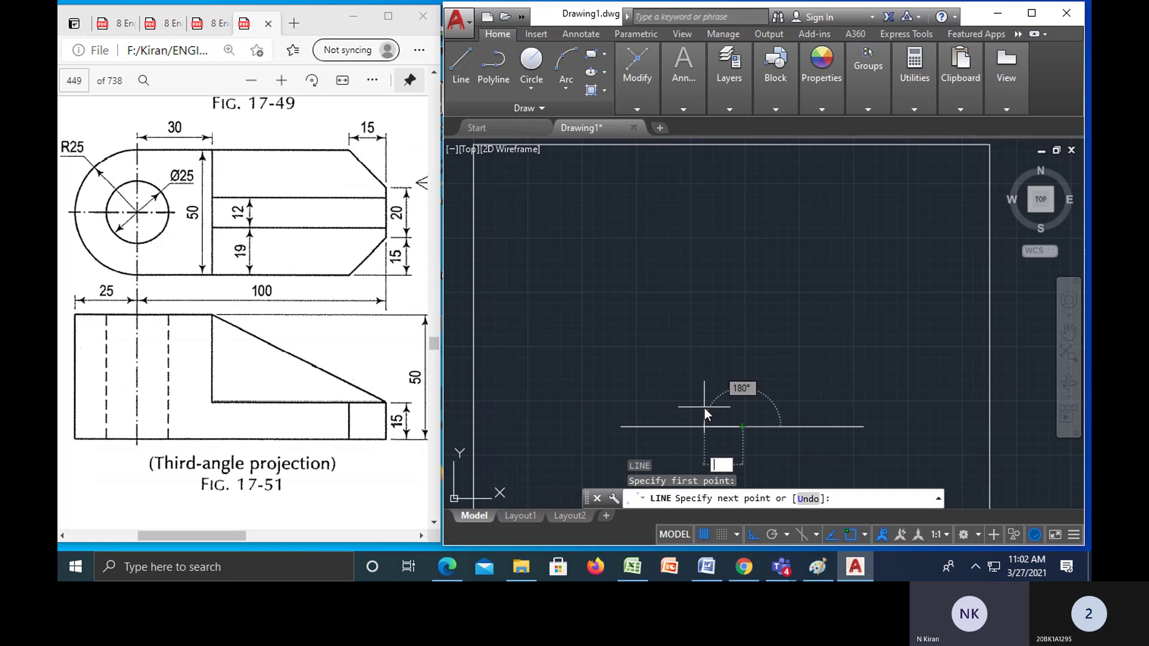
pyautogui.write('@')
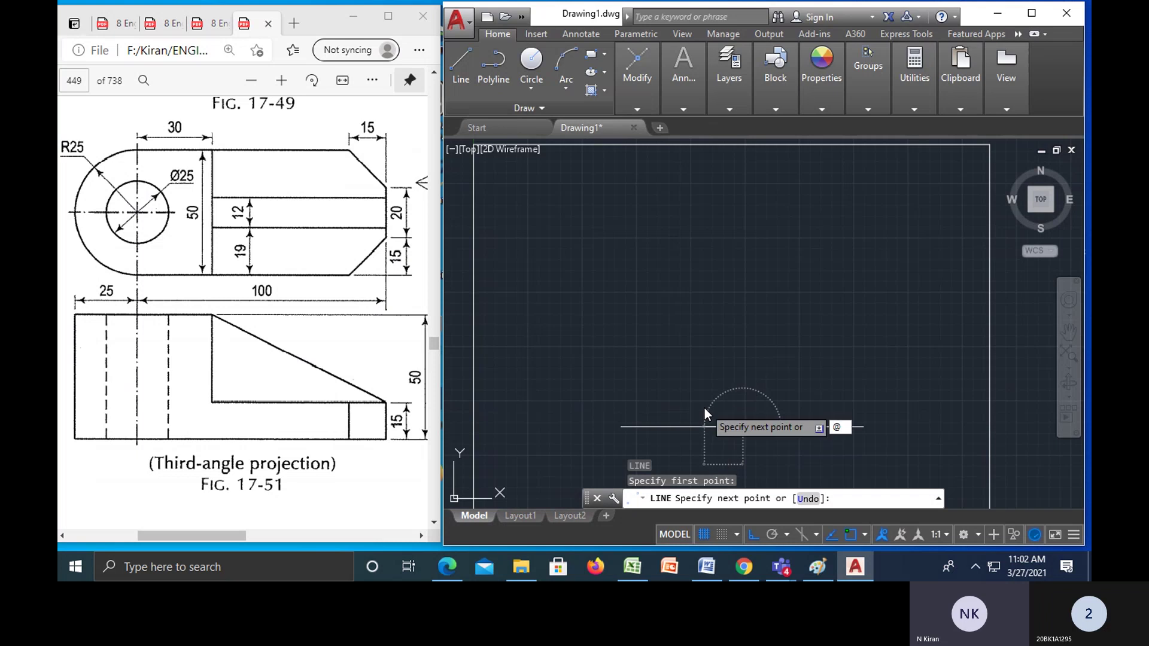
pyautogui.write('100')
pyautogui.press('Tab')
pyautogui.write('15')
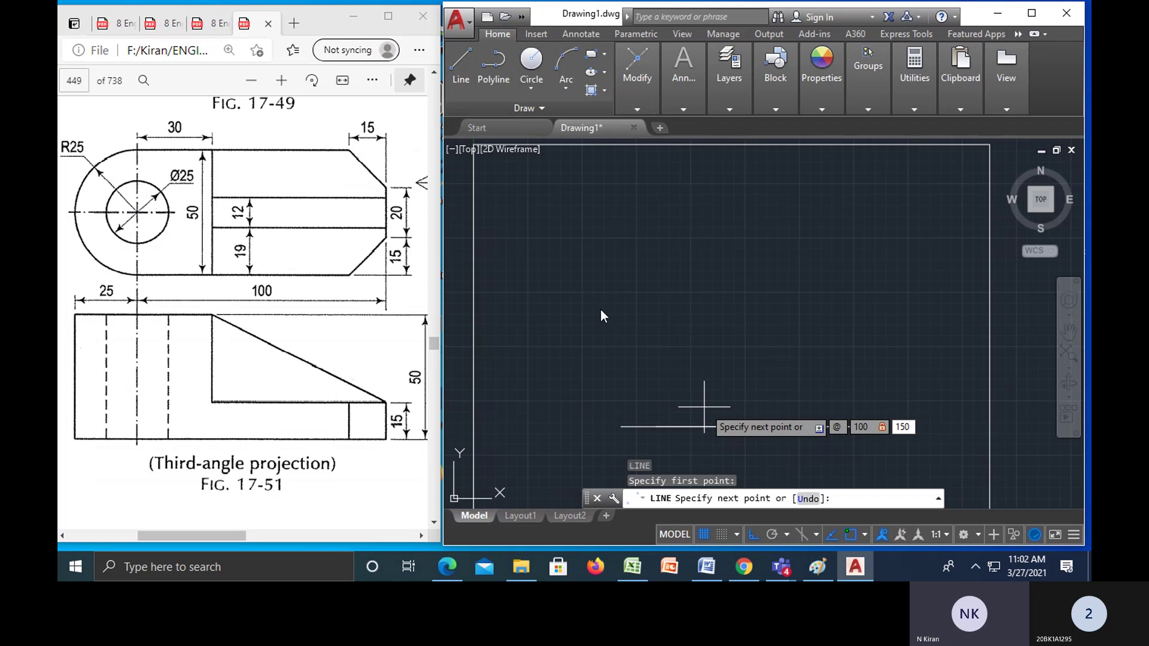
pyautogui.write('0')
pyautogui.press('Return')
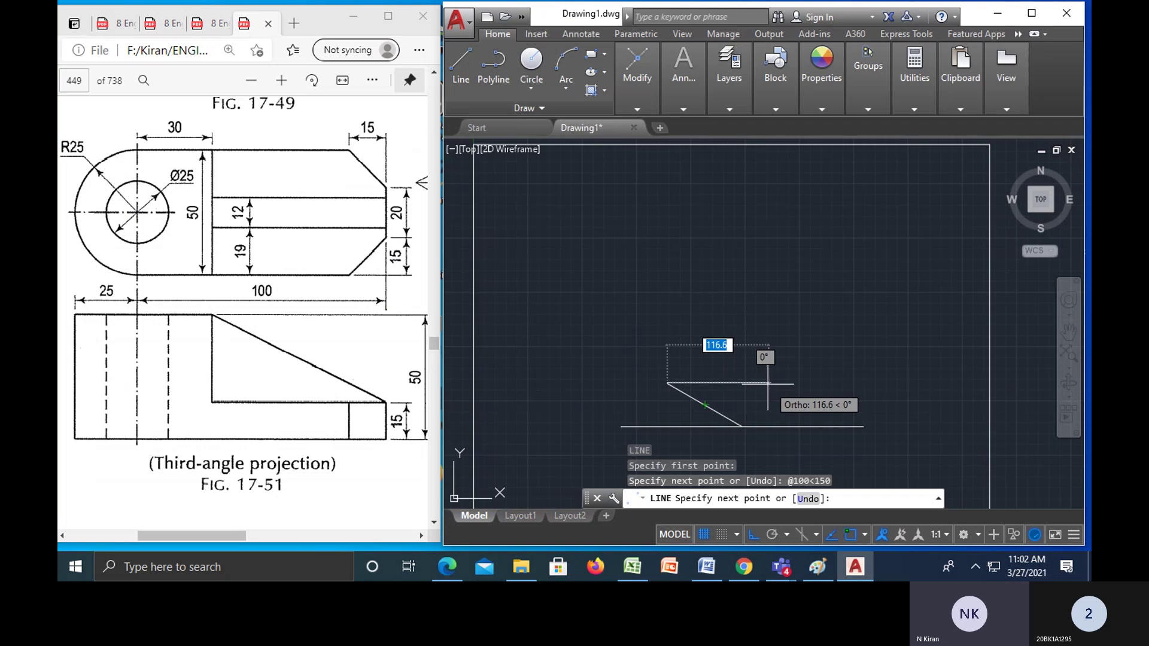
pyautogui.moveTo(768, 382); pyautogui.dragTo(721, 378, button='middle')
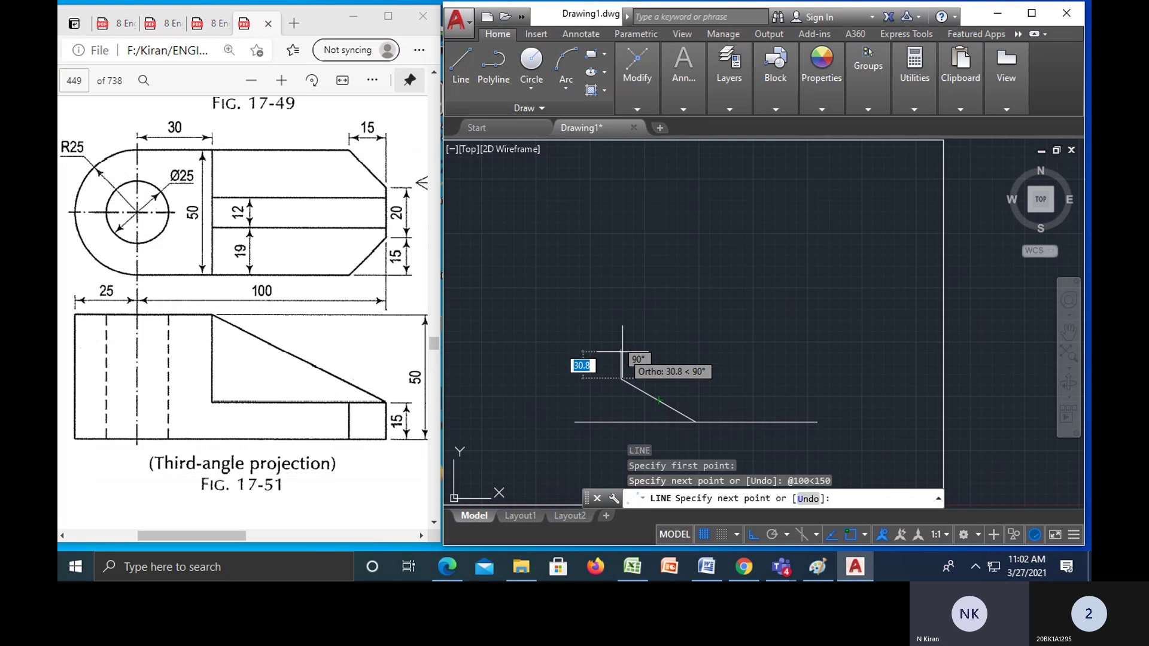
# - Complete the long front face with a 15 vertical line upward, a line 100 long at 330 degrees, and a closing segment
pyautogui.write('15')
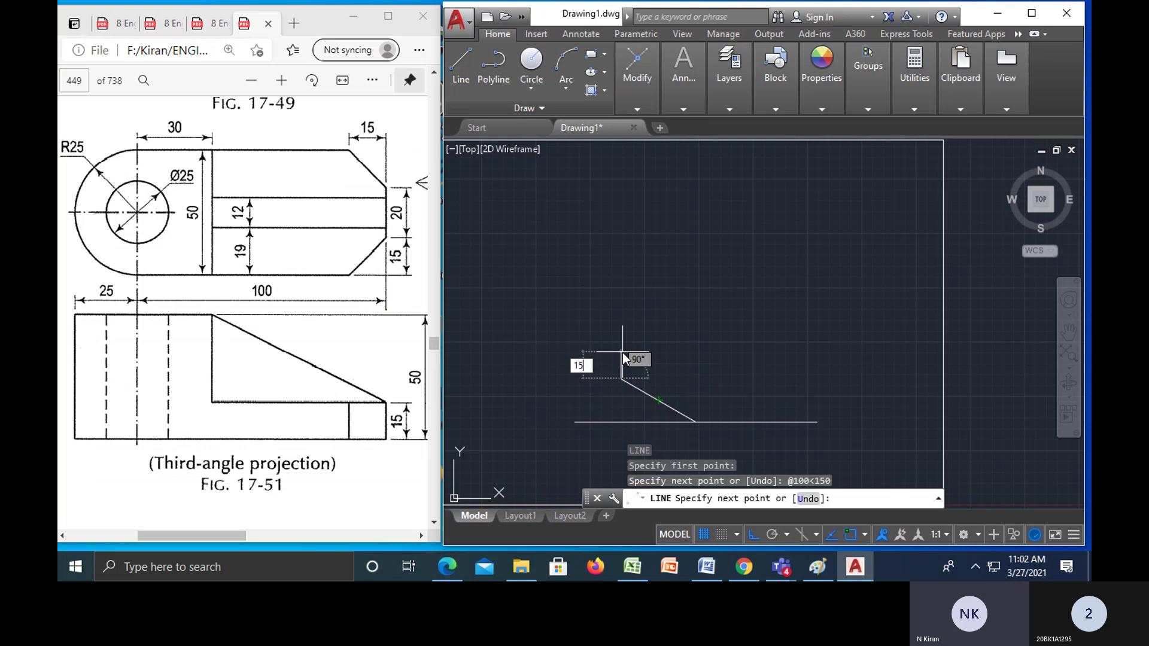
pyautogui.press('Return')
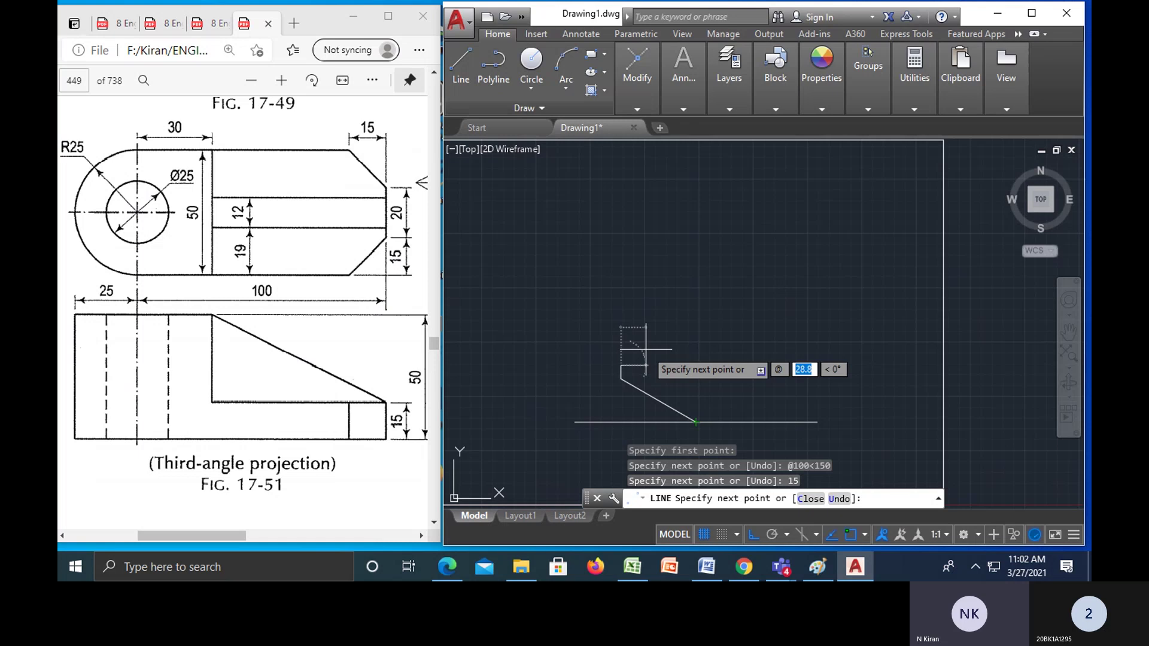
pyautogui.write('100')
pyautogui.press('Tab')
pyautogui.write('33')
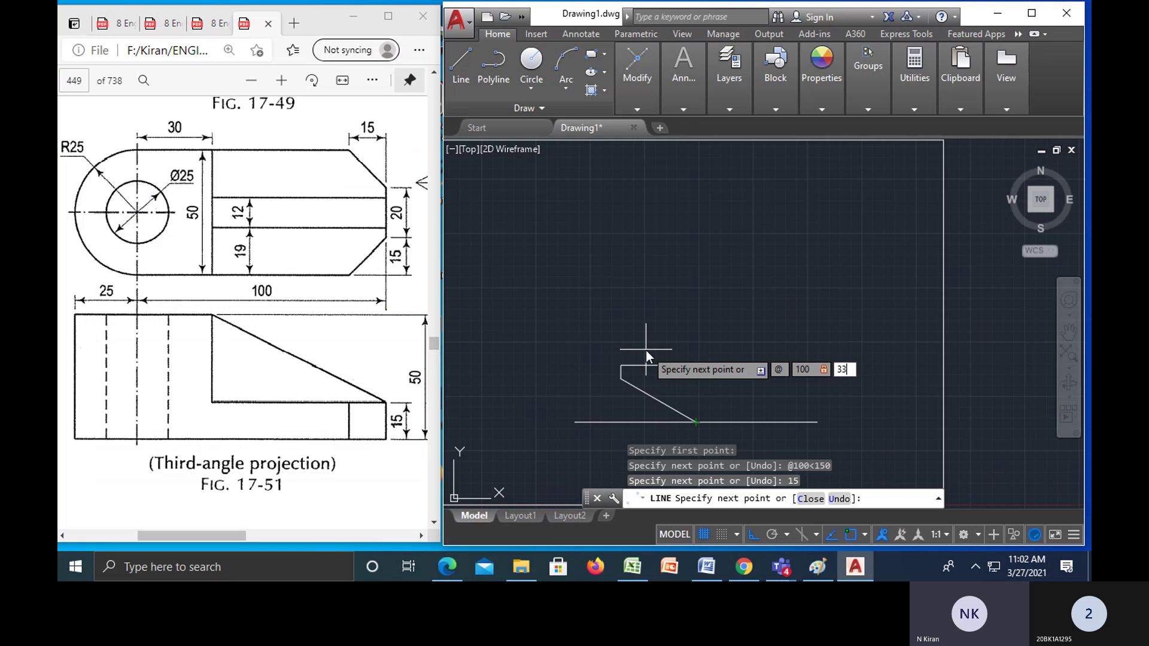
pyautogui.write('0')
pyautogui.press('Return')
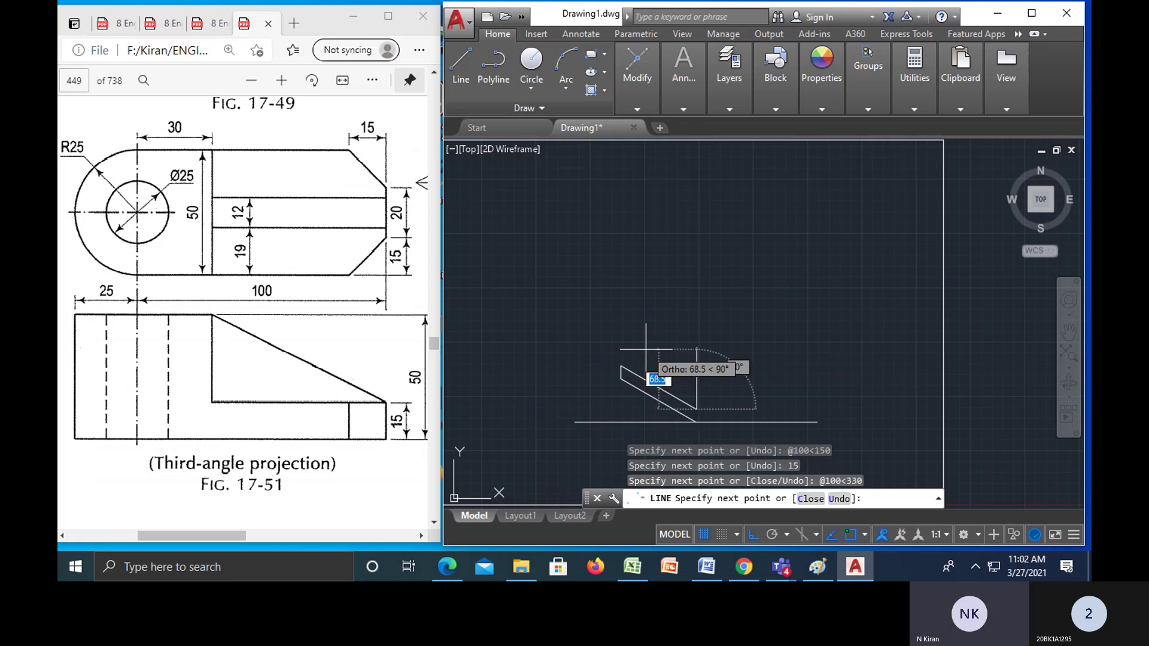
pyautogui.write('c')
pyautogui.press('Return')
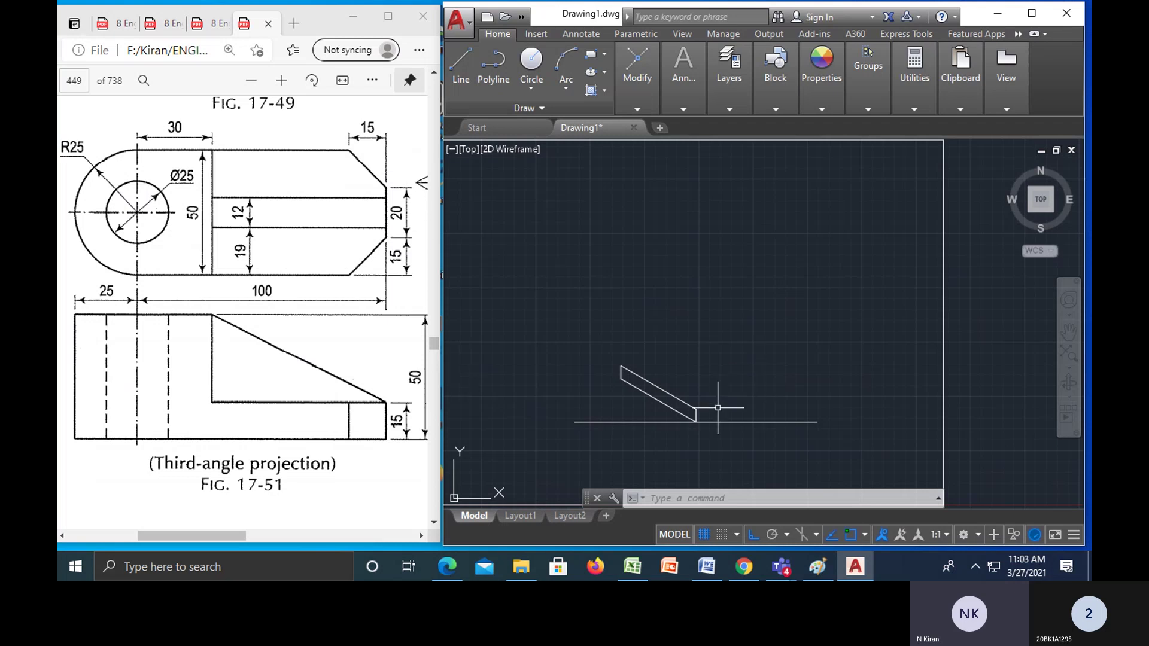
# - Draw the end face from the base corner with a line 50 long at 30 degrees, 15 vertically upward, and back to the front edge's upper corner
pyautogui.write('l')
pyautogui.press('Return')
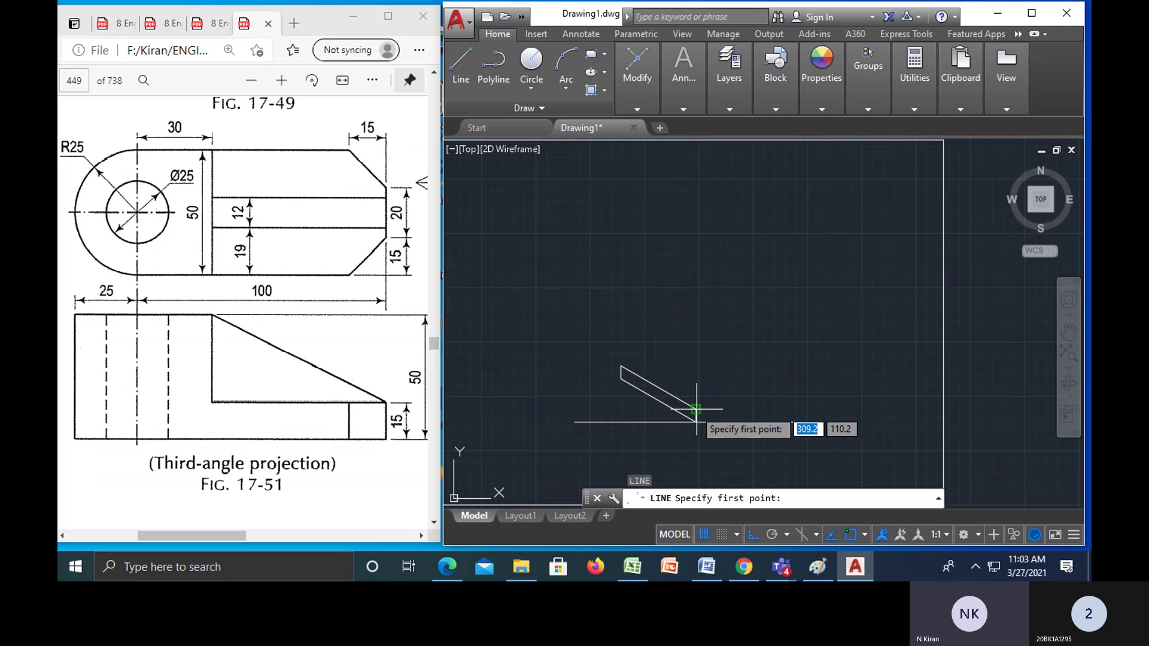
pyautogui.click(694, 425)
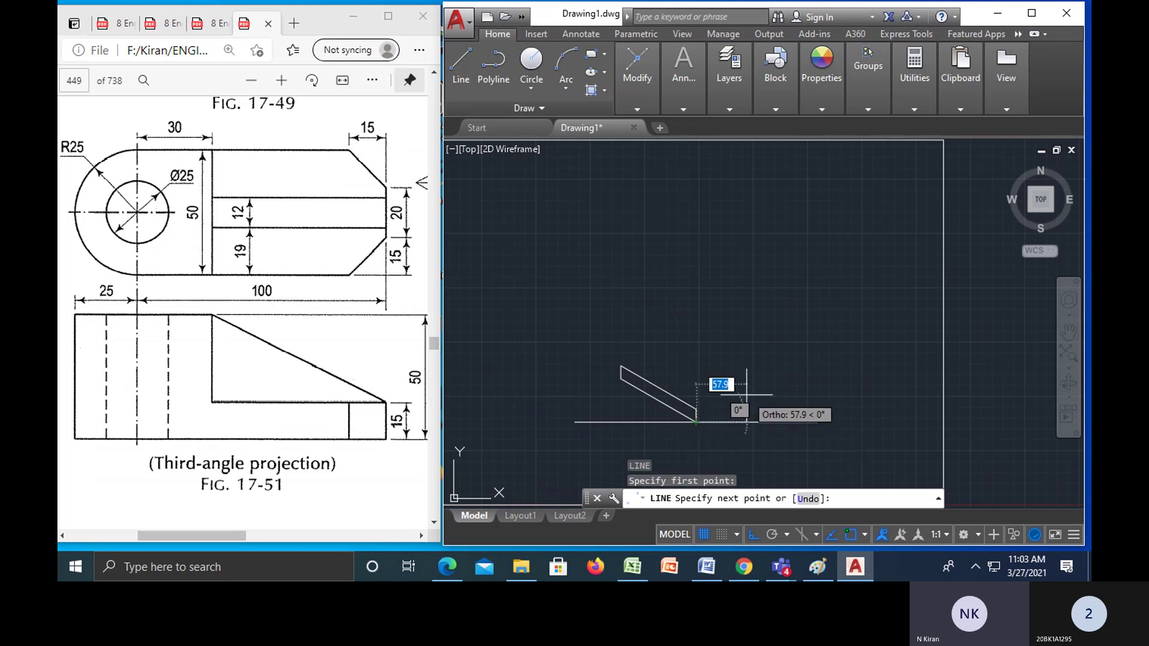
pyautogui.write('50')
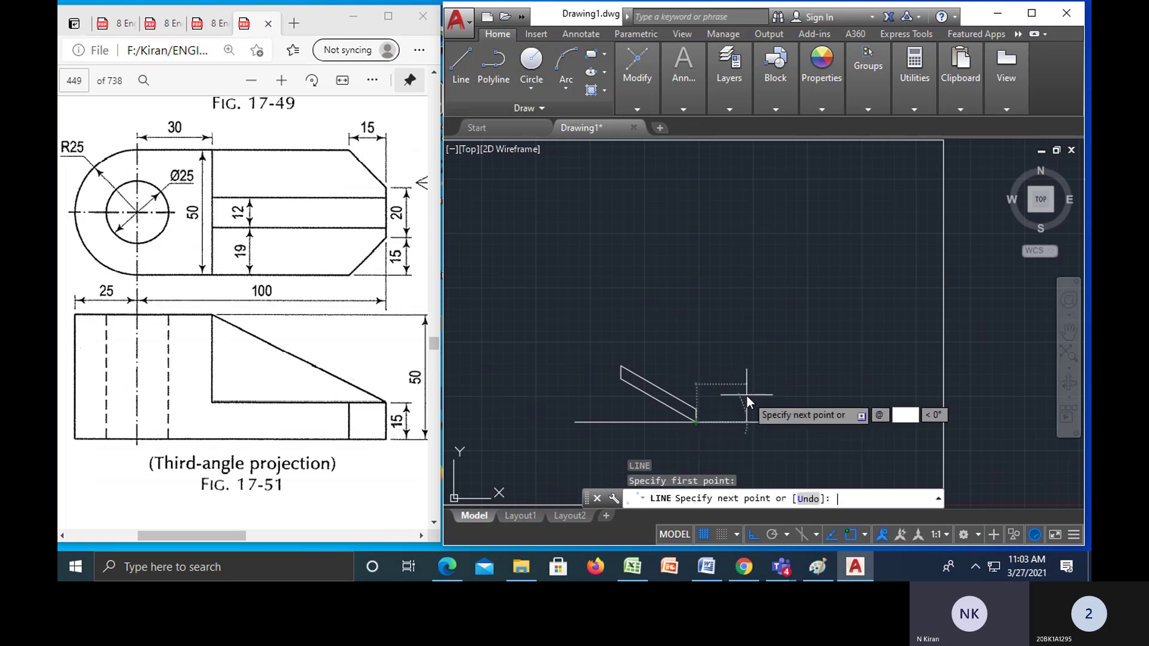
pyautogui.press('Tab')
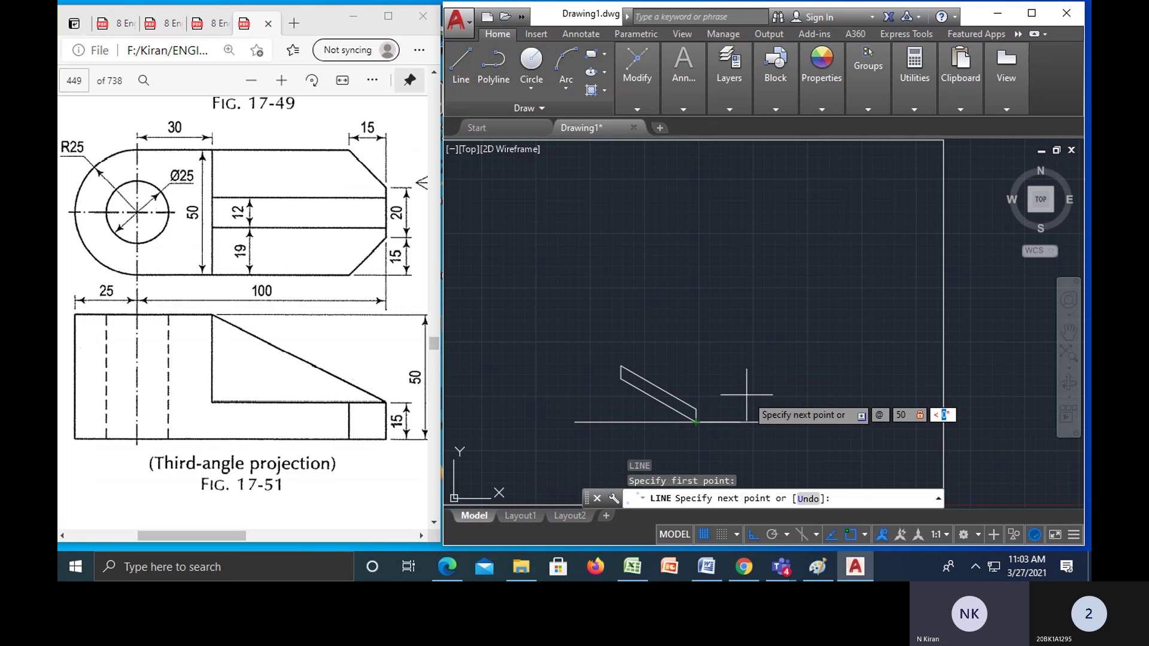
pyautogui.write('30')
pyautogui.press('Return')
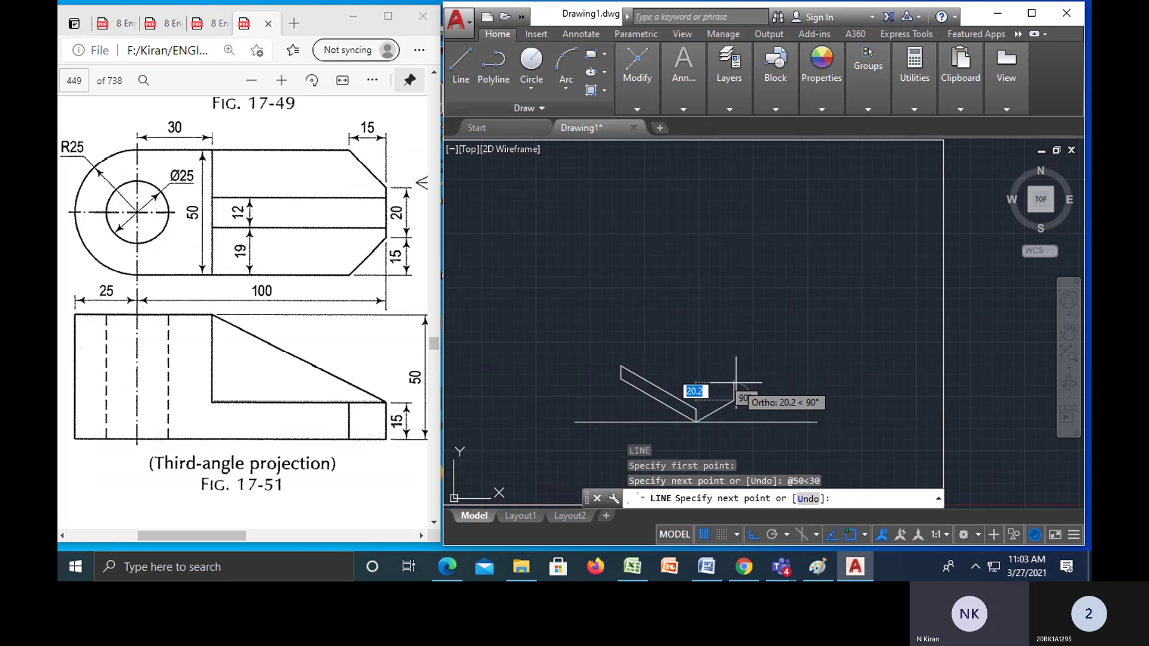
pyautogui.write('1')
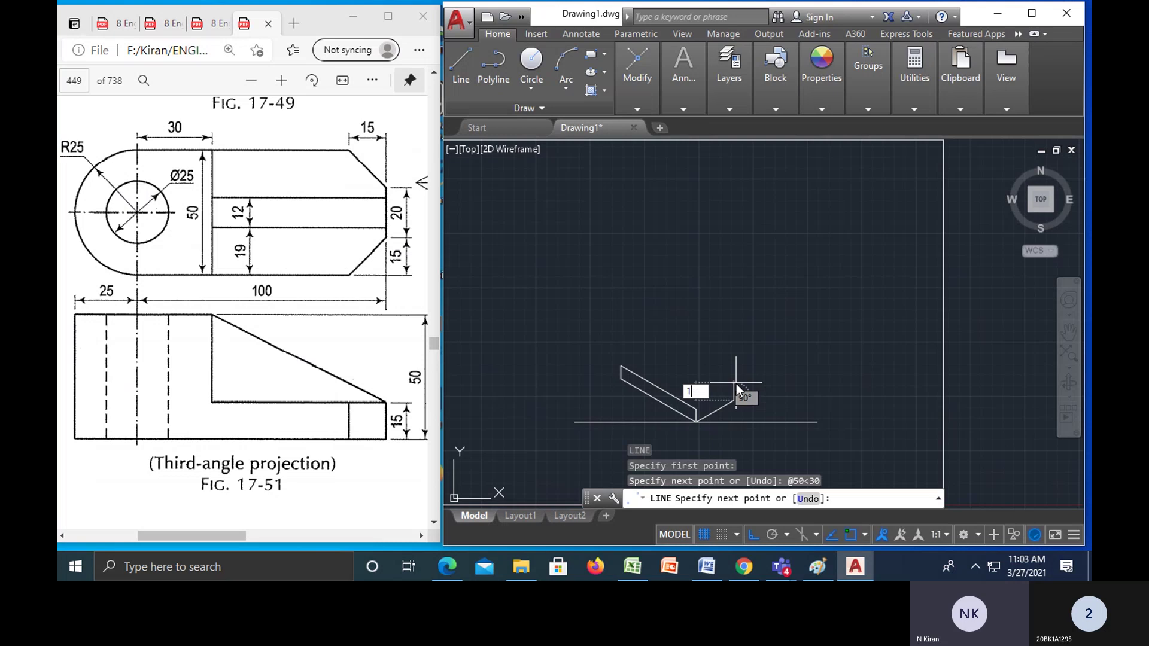
pyautogui.write('5')
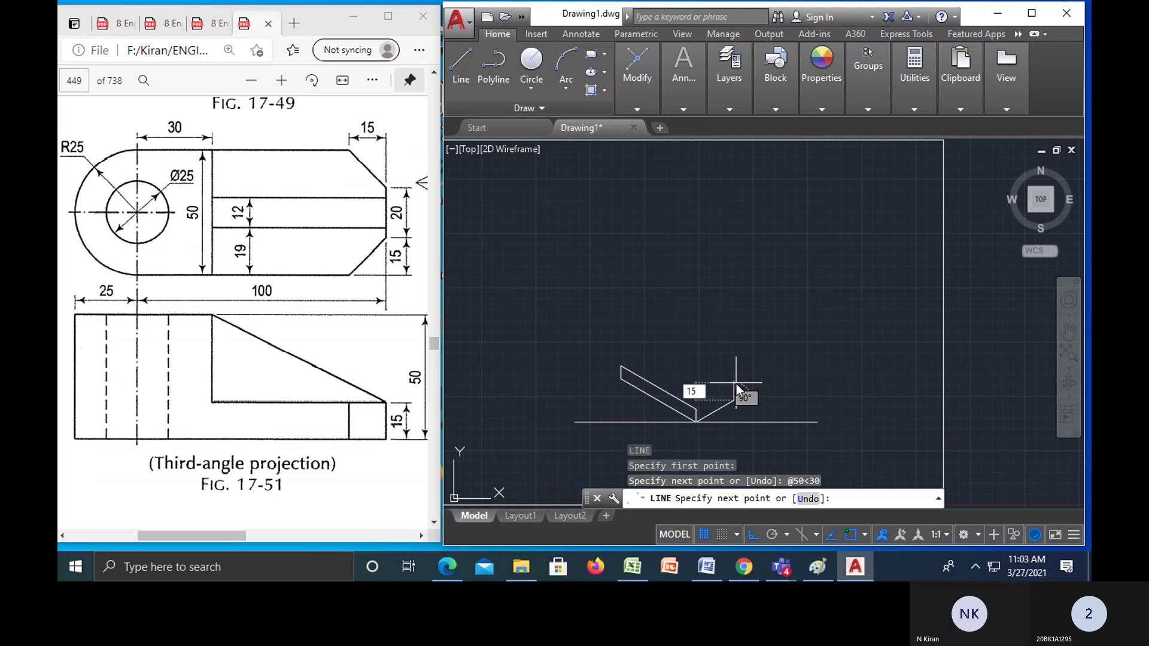
pyautogui.press('Return')
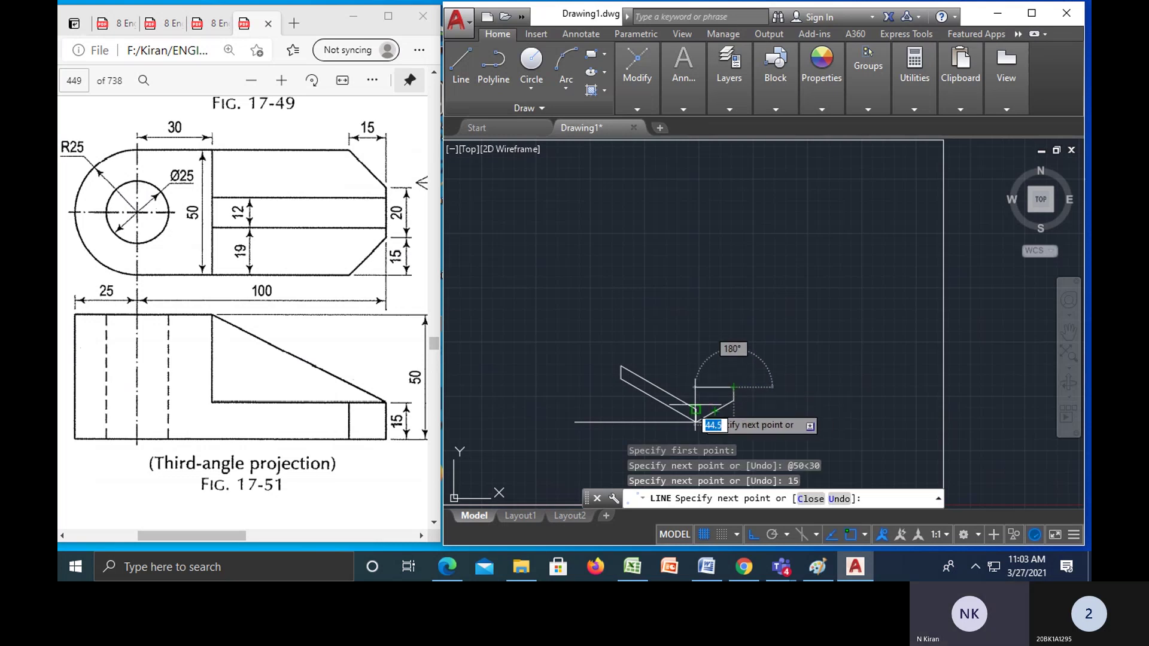
pyautogui.click(692, 422)
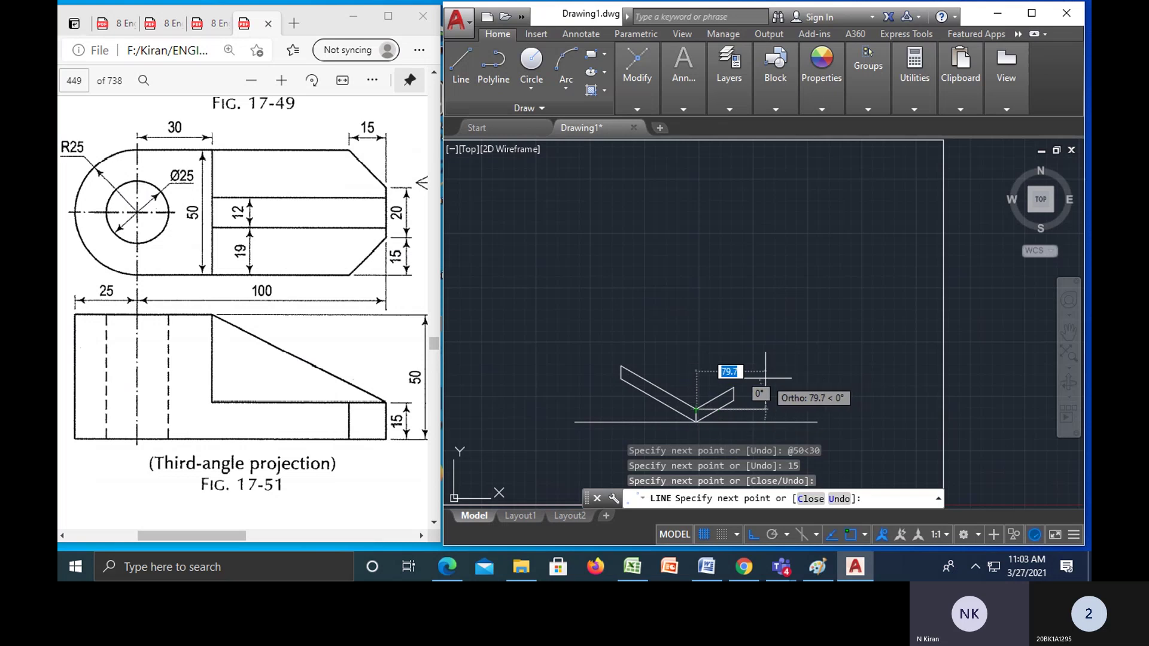
pyautogui.press('Escape')
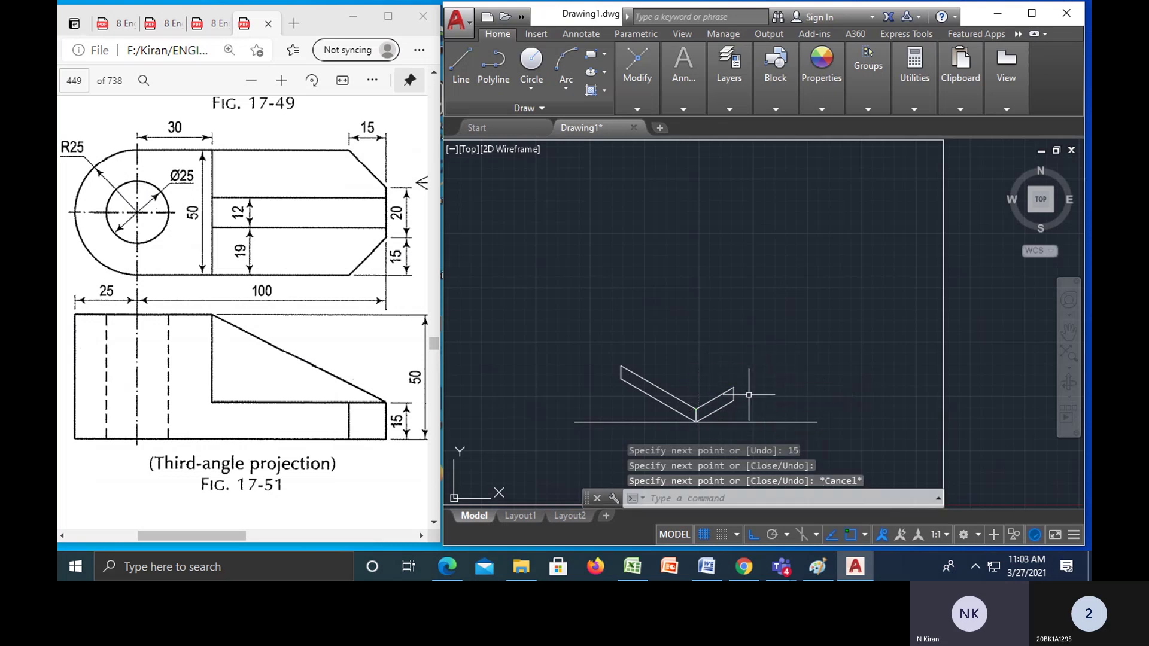
pyautogui.scroll(2, 735, 395)
pyautogui.moveTo(735, 395)
pyautogui.mouseDown(button='middle')
pyautogui.moveTo(722, 342)
pyautogui.moveTo(699, 361)
pyautogui.moveTo(726, 387)
pyautogui.moveTo(792, 384)
pyautogui.mouseUp(button='middle')
pyautogui.scroll(2, 664, 380)
pyautogui.scroll(-1, 664, 381)
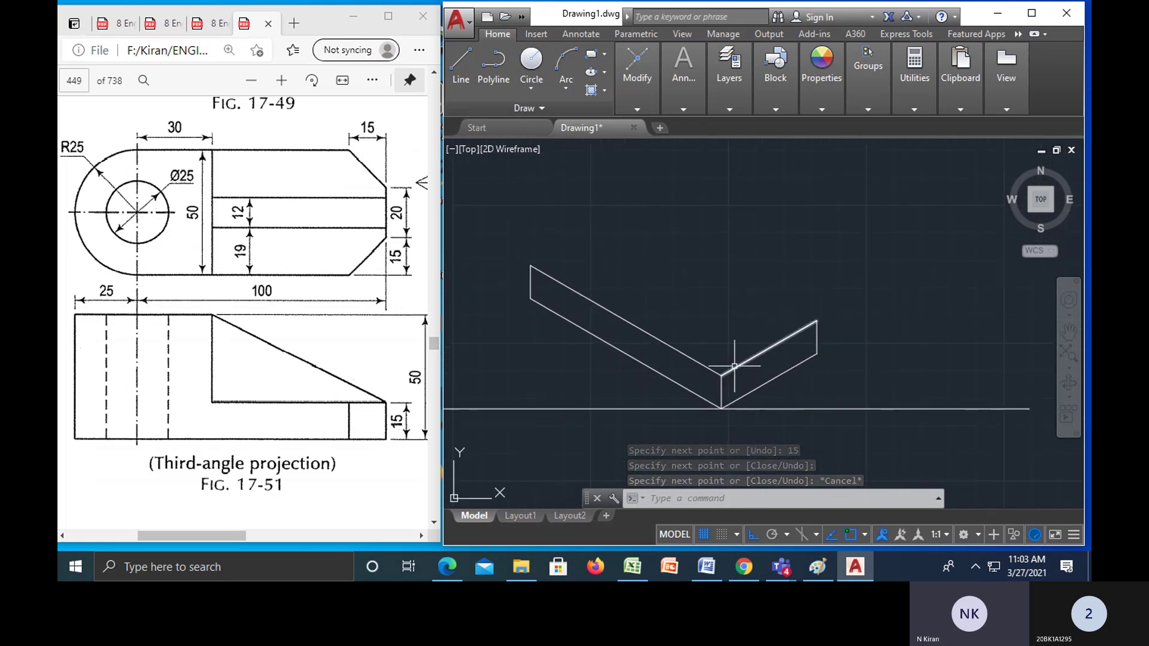
pyautogui.moveTo(680, 321); pyautogui.dragTo(702, 356, button='middle')
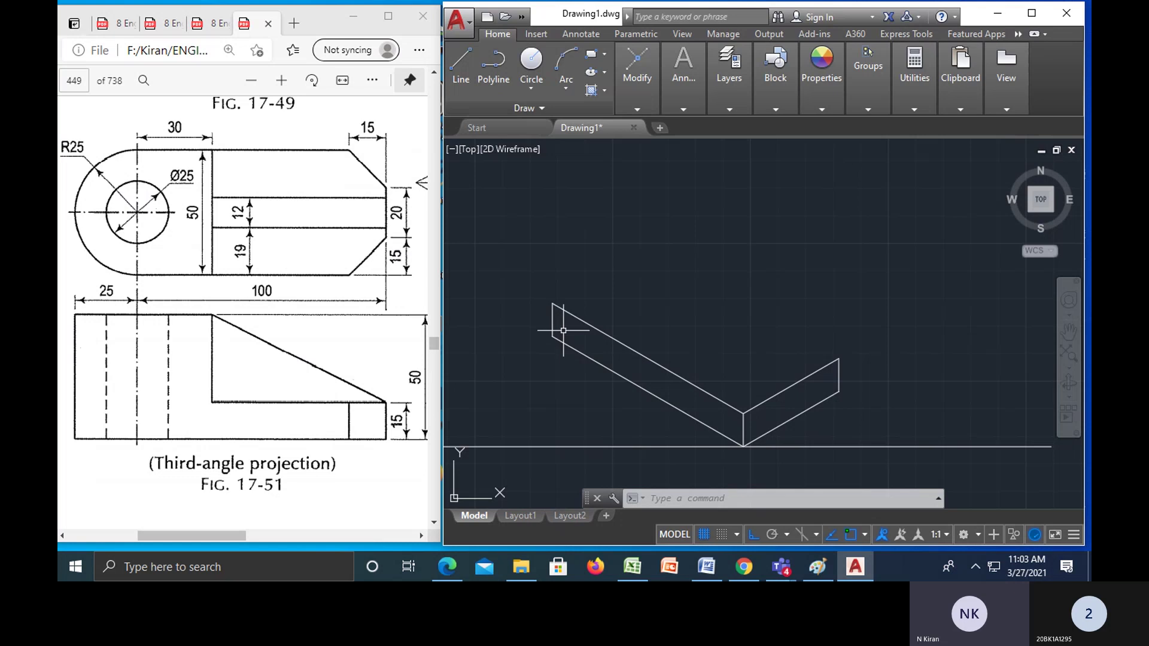
pyautogui.press('Return')
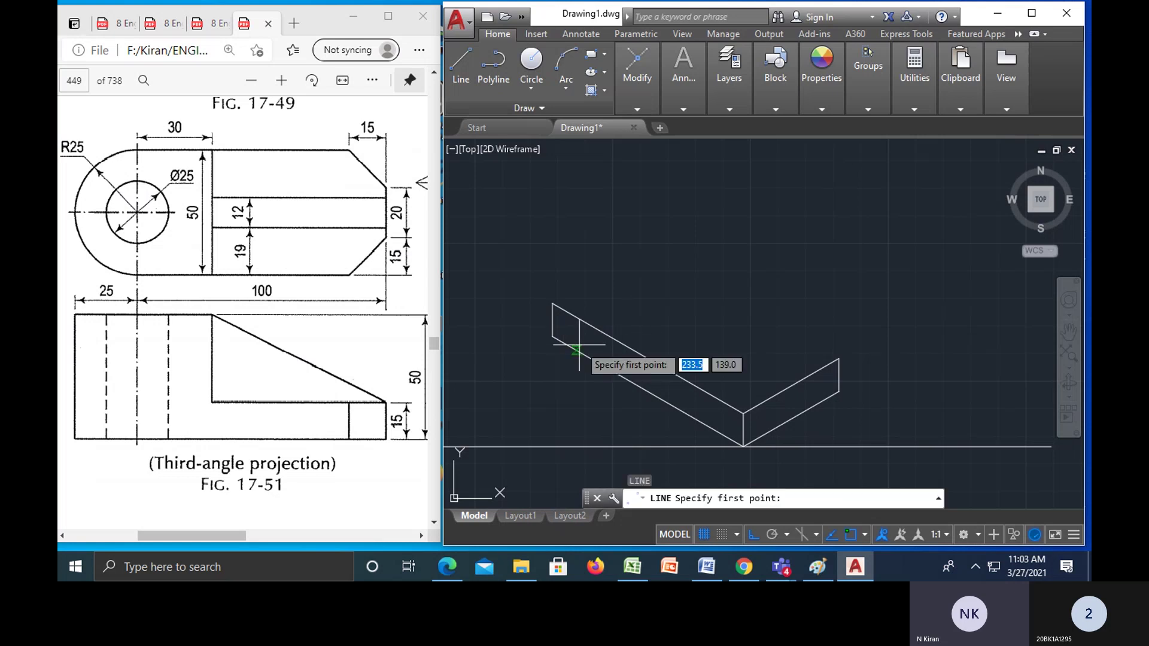
pyautogui.click(552, 336)
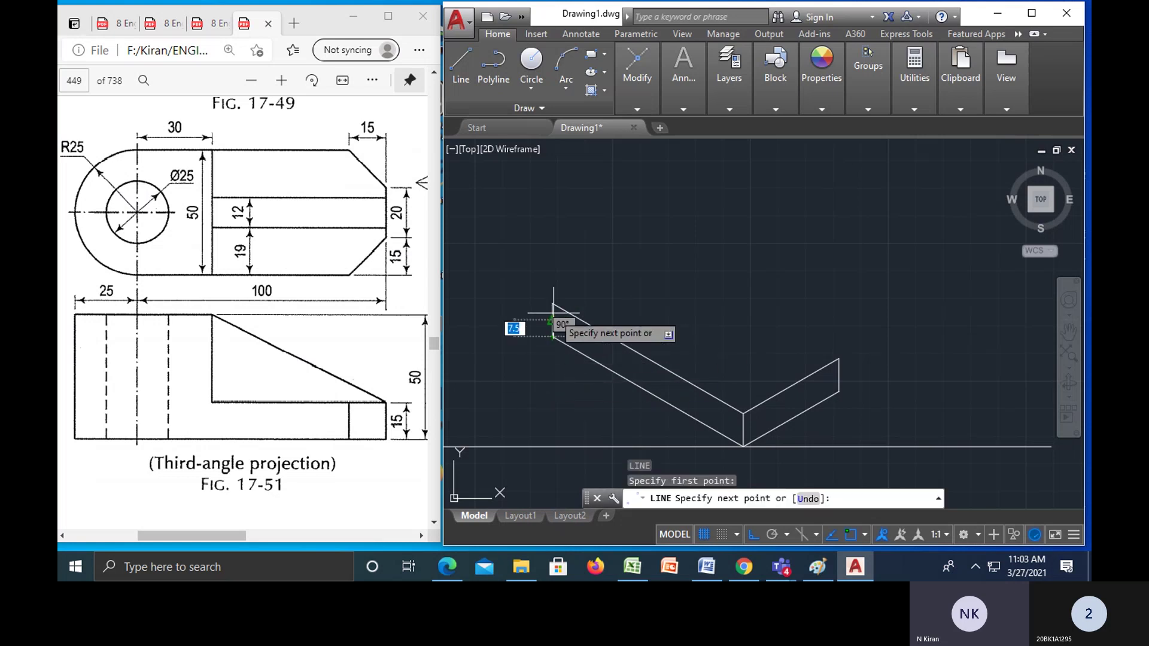
pyautogui.press('Escape')
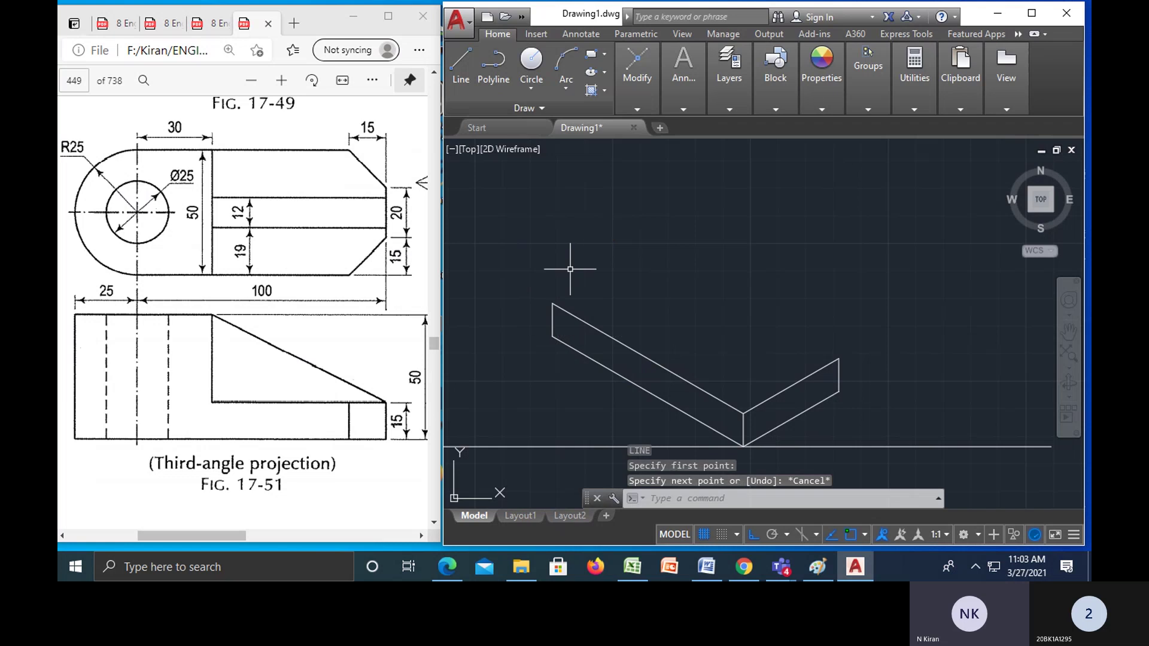
# - Draw a vertical line 50 long upward from the lower far corner of the long front face
pyautogui.press('Return')
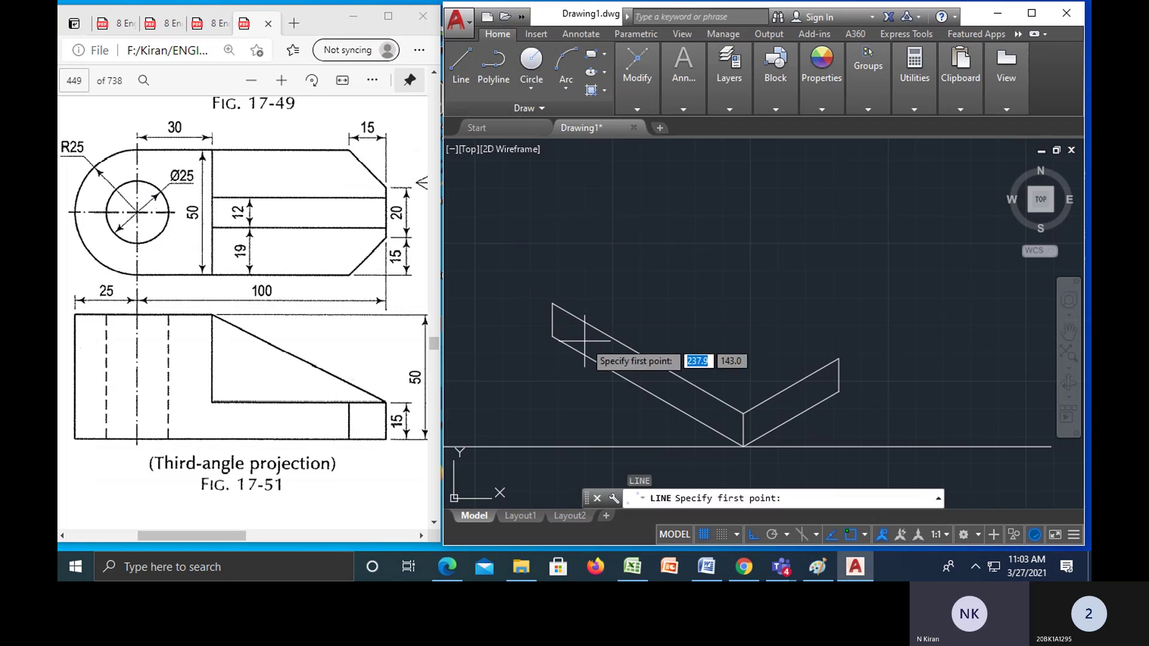
pyautogui.click(551, 336)
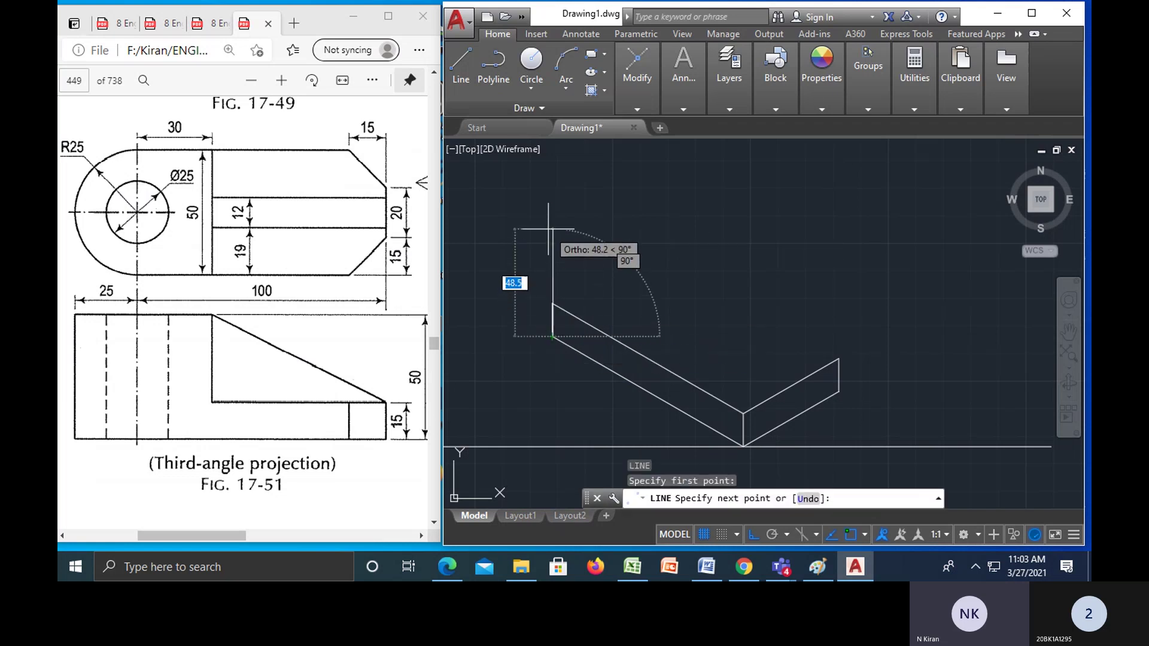
pyautogui.write('50')
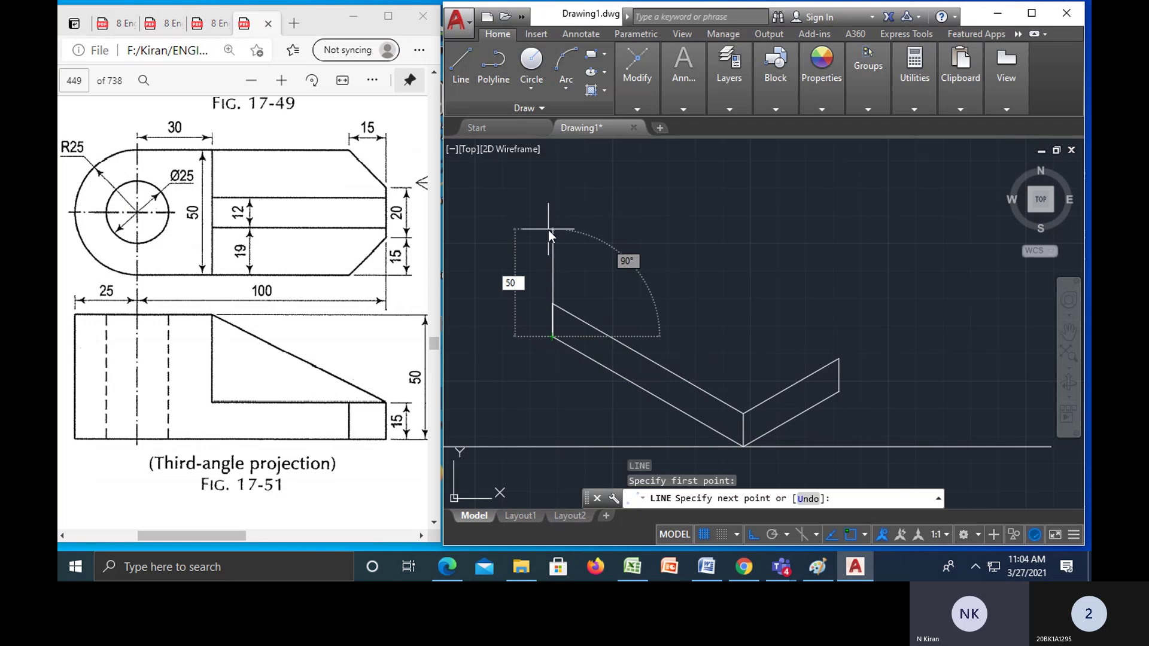
pyautogui.press('Return')
pyautogui.press('Escape')
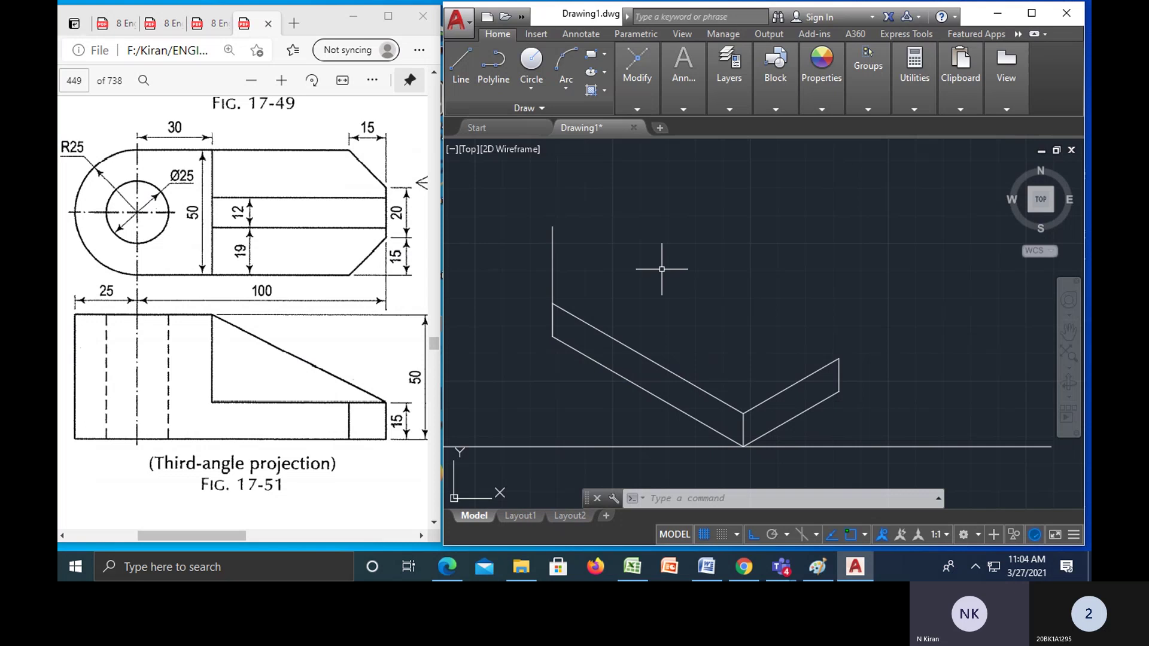
# - Try a line 30 long at 330 degrees from the top of the 50 vertical, continued down to the long face's upper edge, and undo it
pyautogui.write('l')
pyautogui.press('Return')
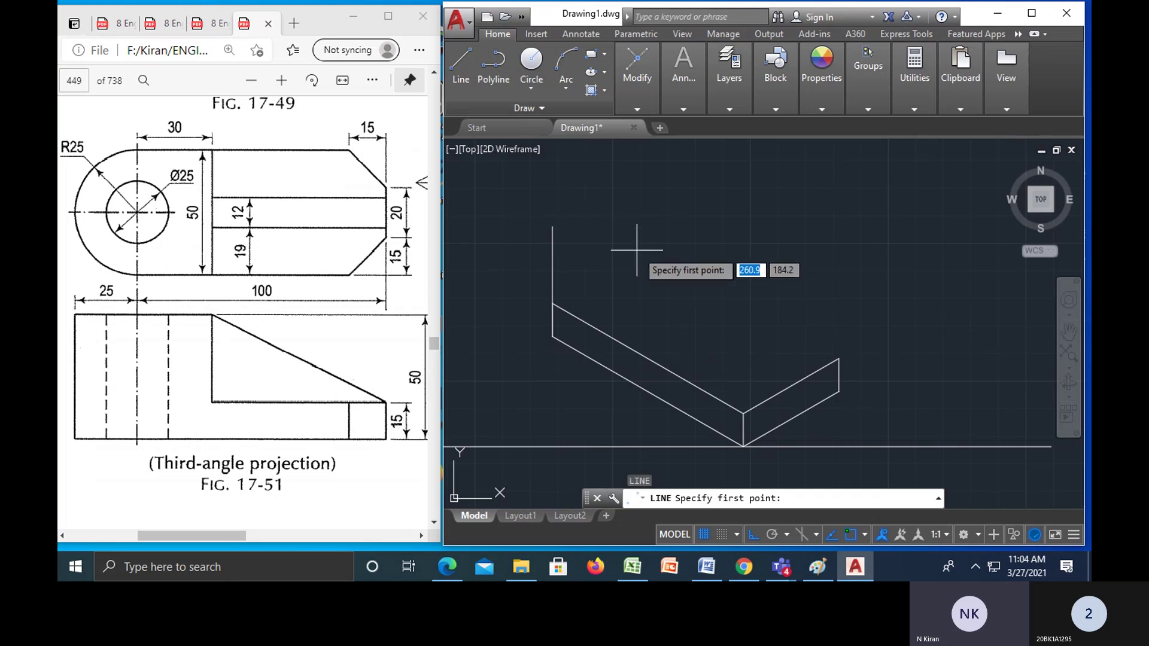
pyautogui.click(547, 225)
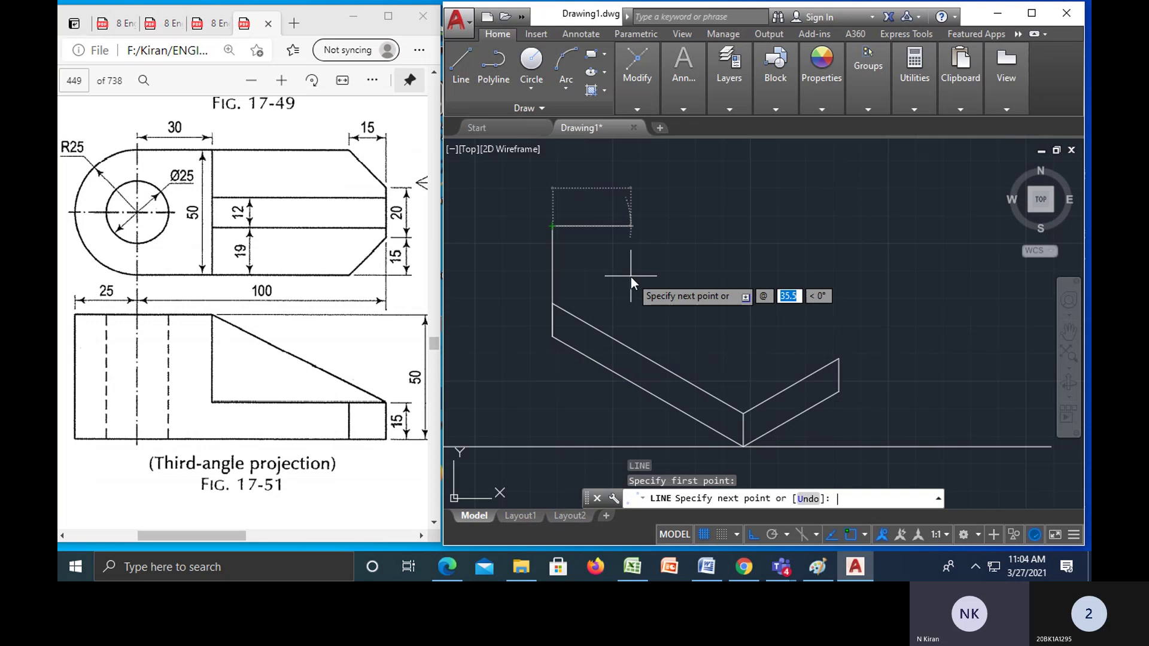
pyautogui.write('30')
pyautogui.press('BackSpace')
pyautogui.press('Tab')
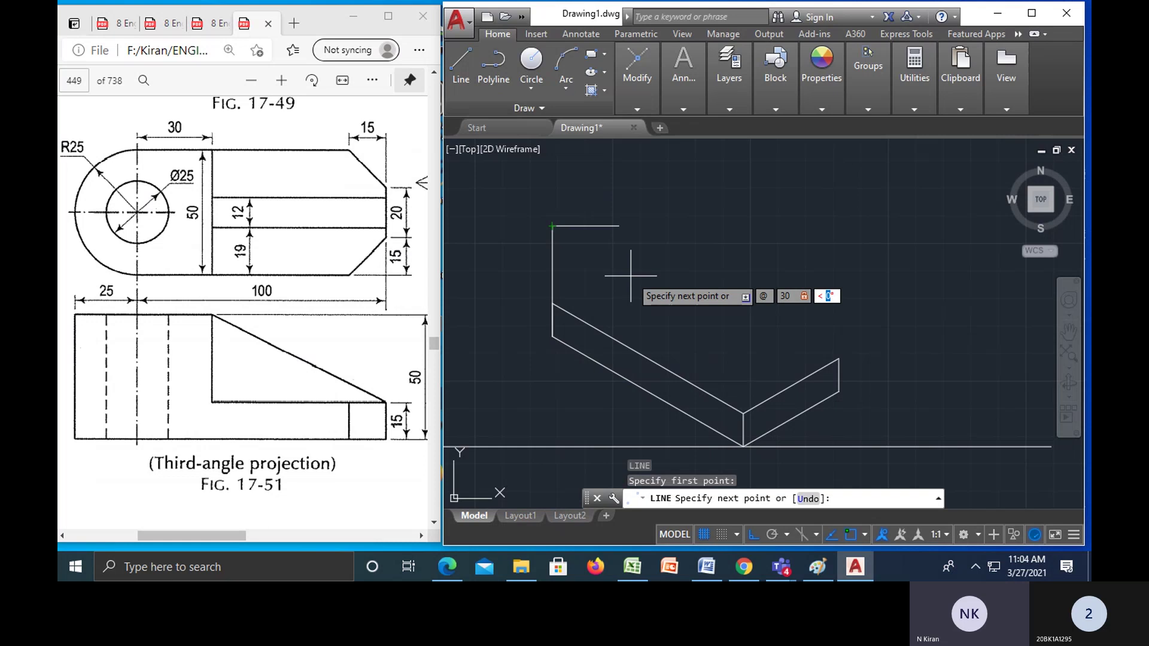
pyautogui.write('330')
pyautogui.press('BackSpace')
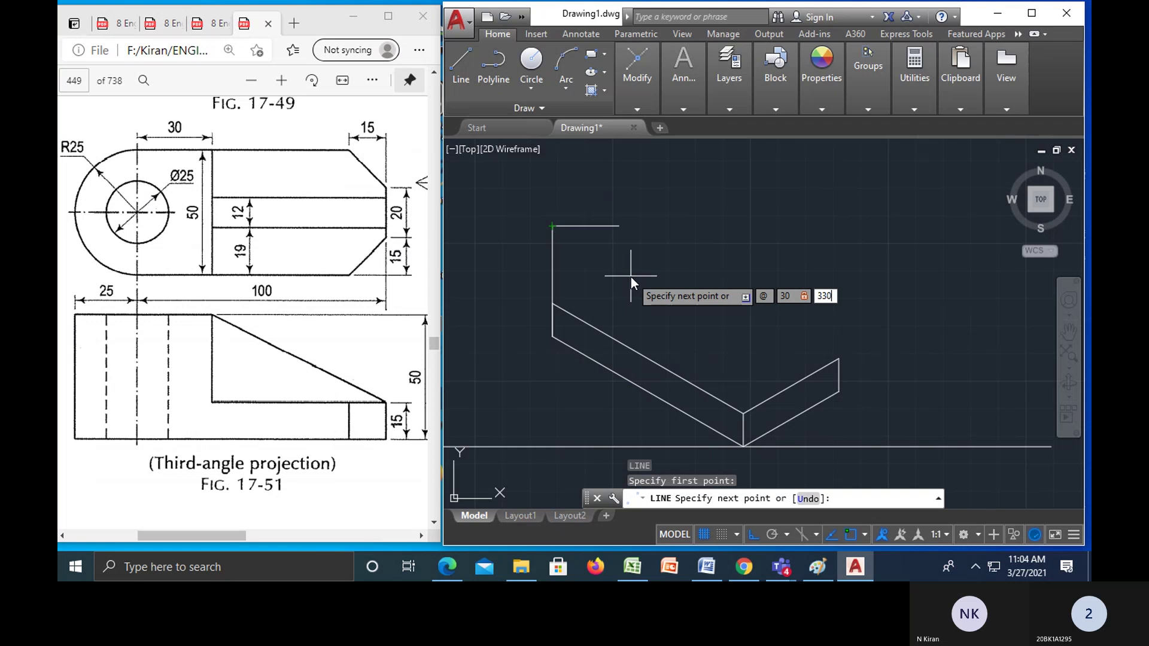
pyautogui.press('Return')
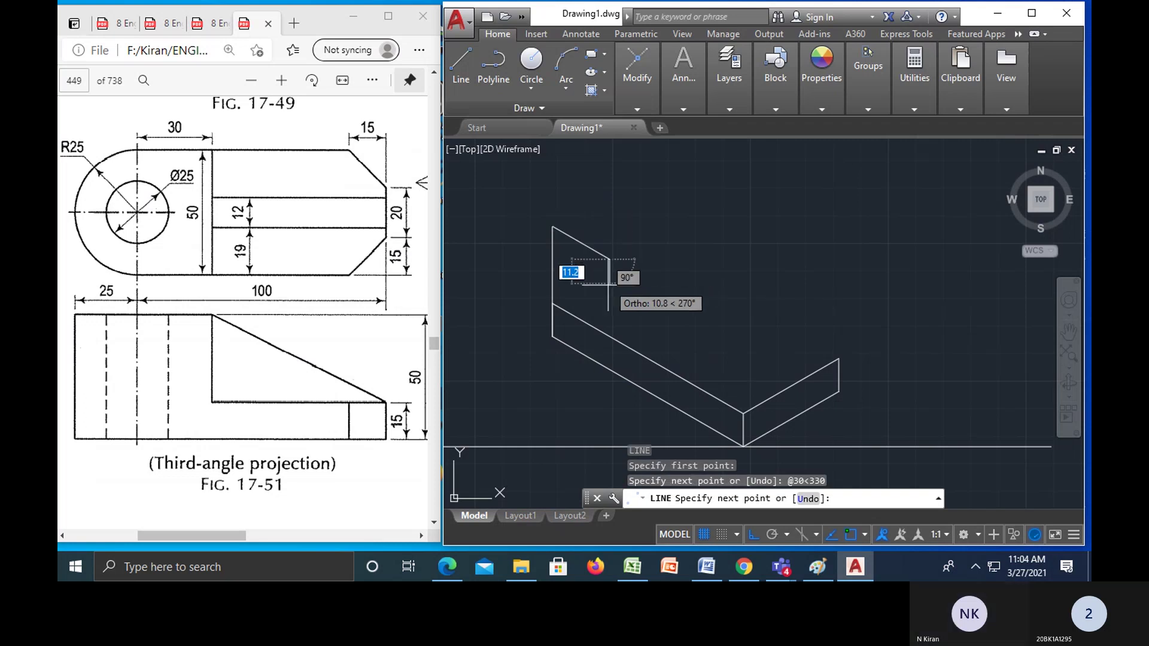
pyautogui.click(612, 338)
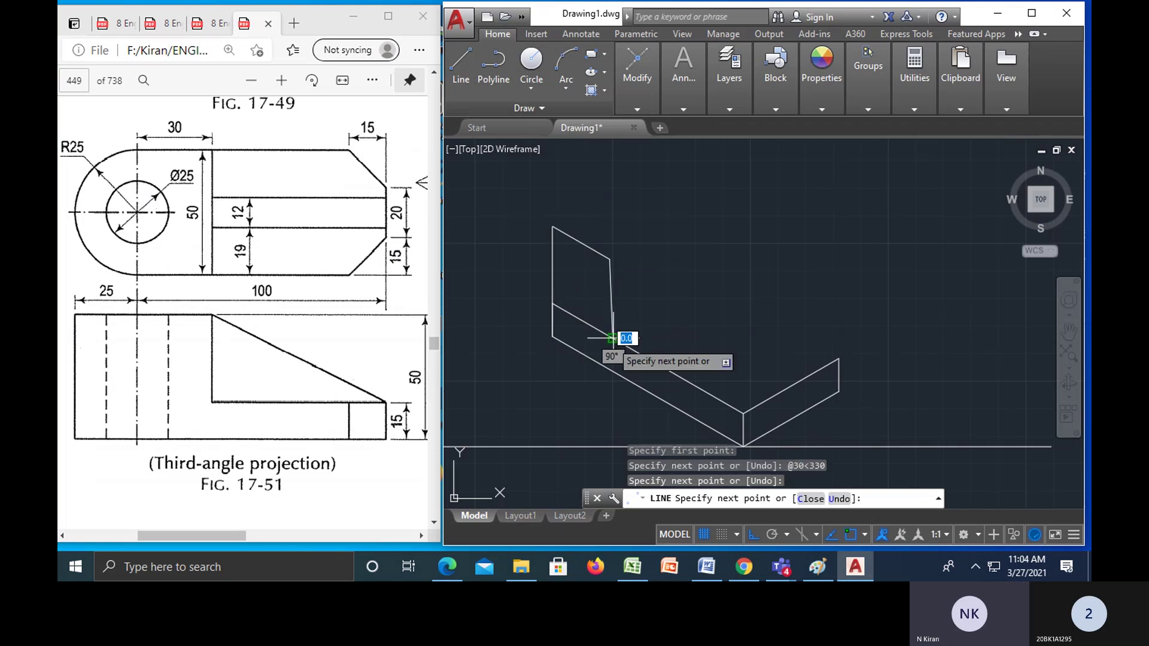
pyautogui.press('Escape')
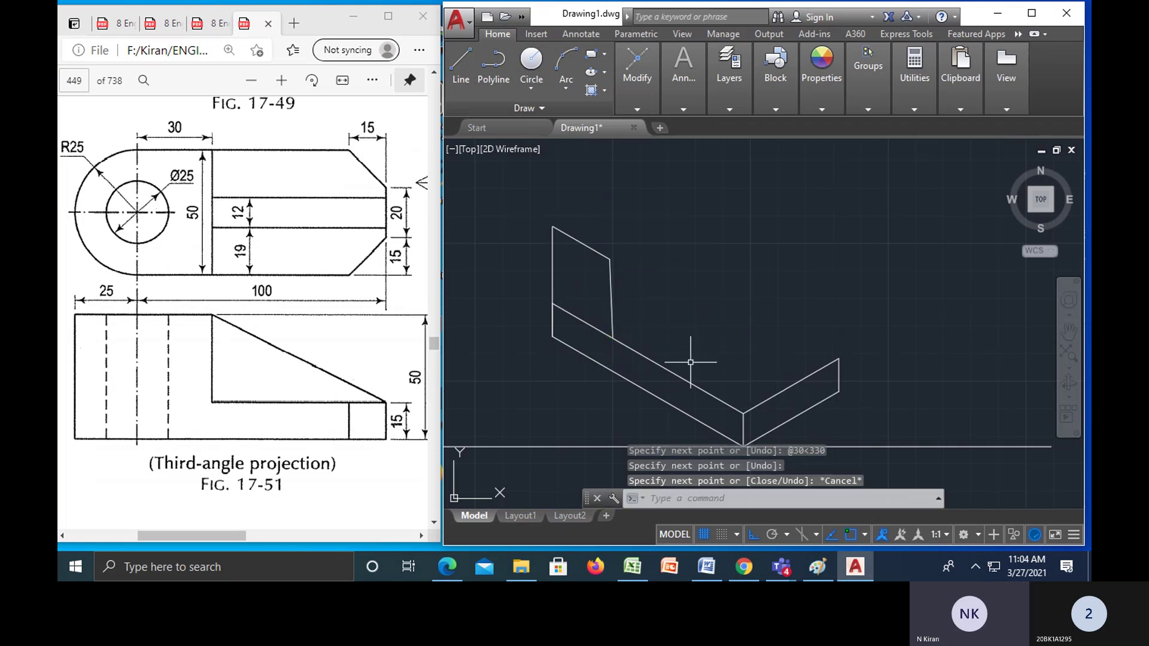
pyautogui.hotkey('ctrl', 'z')
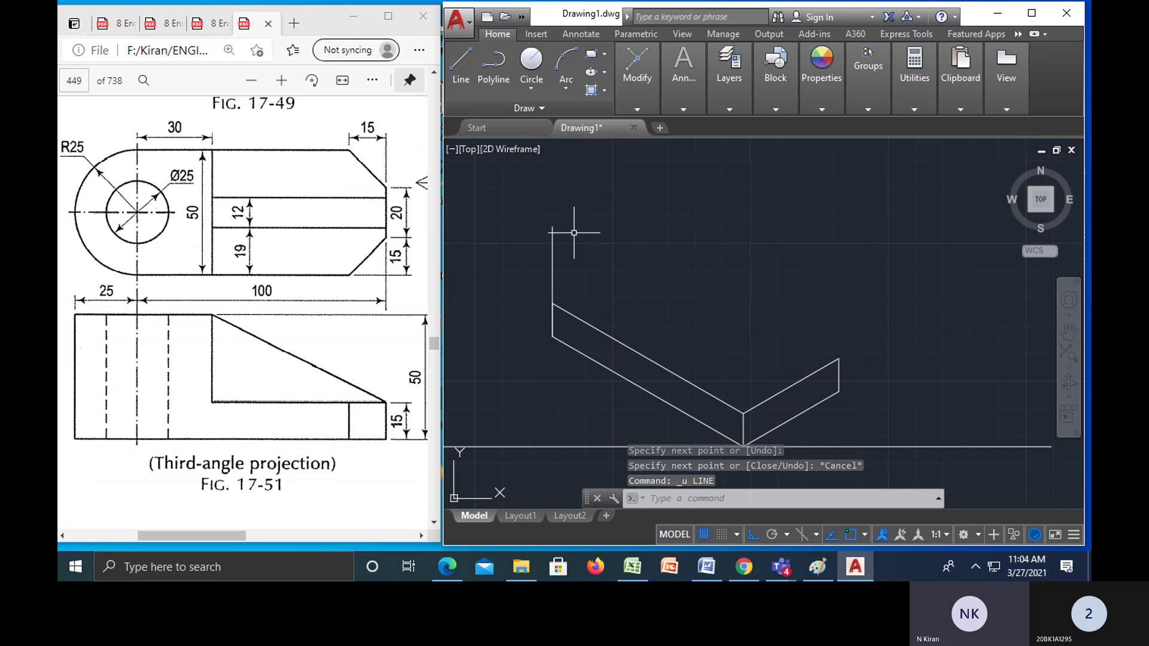
pyautogui.press('Escape')
# - From the top of the 50 vertical, draw a line 30 long at 330 degrees followed by one 50 long at 270 degrees
pyautogui.press('Return')
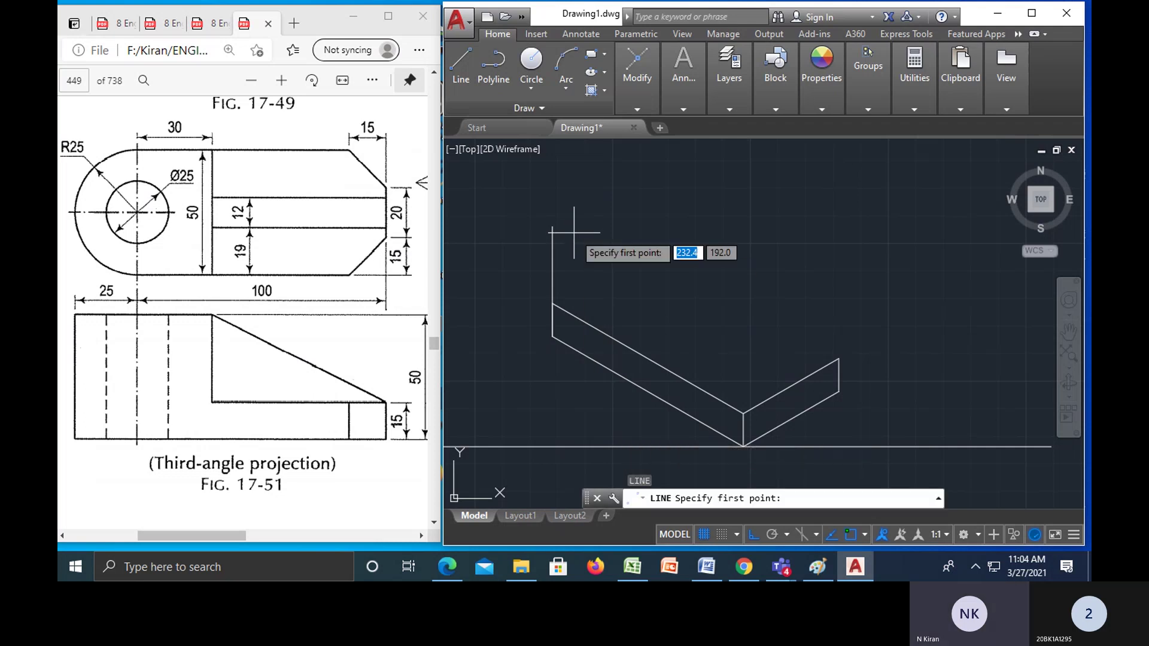
pyautogui.click(552, 227)
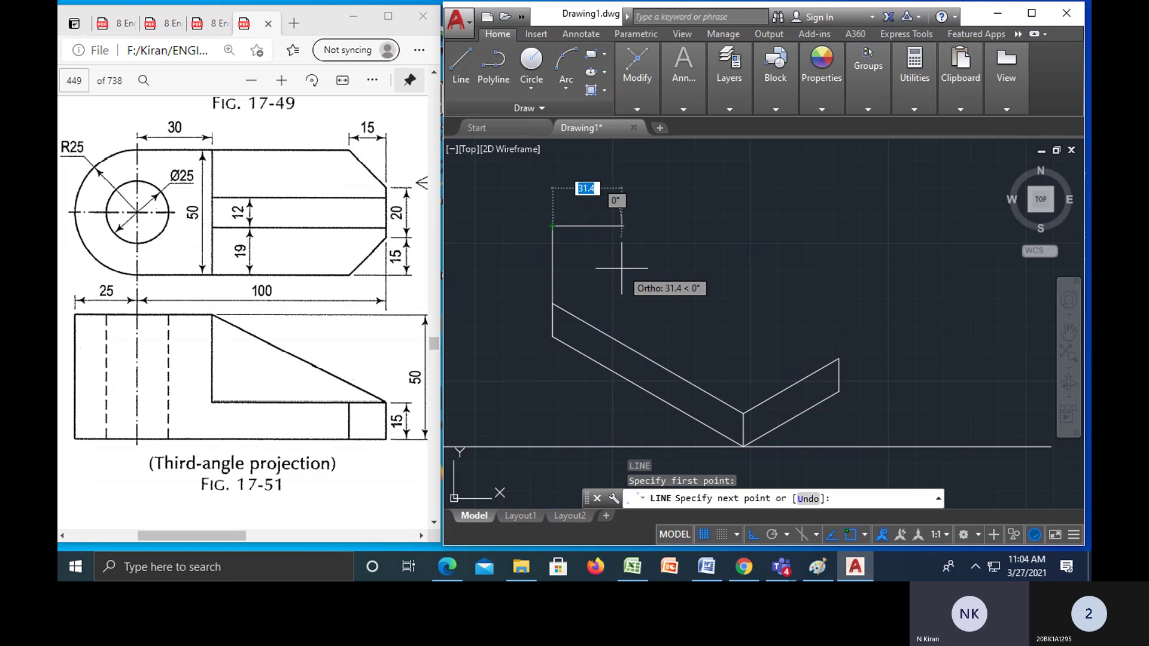
pyautogui.write('30')
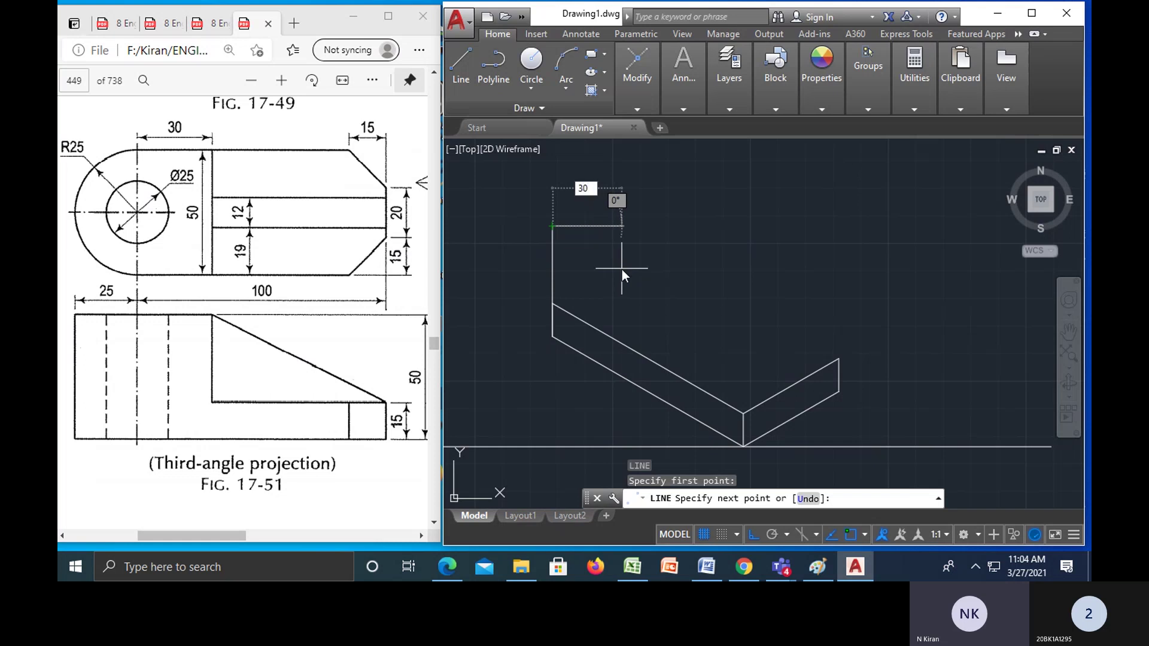
pyautogui.press('Tab')
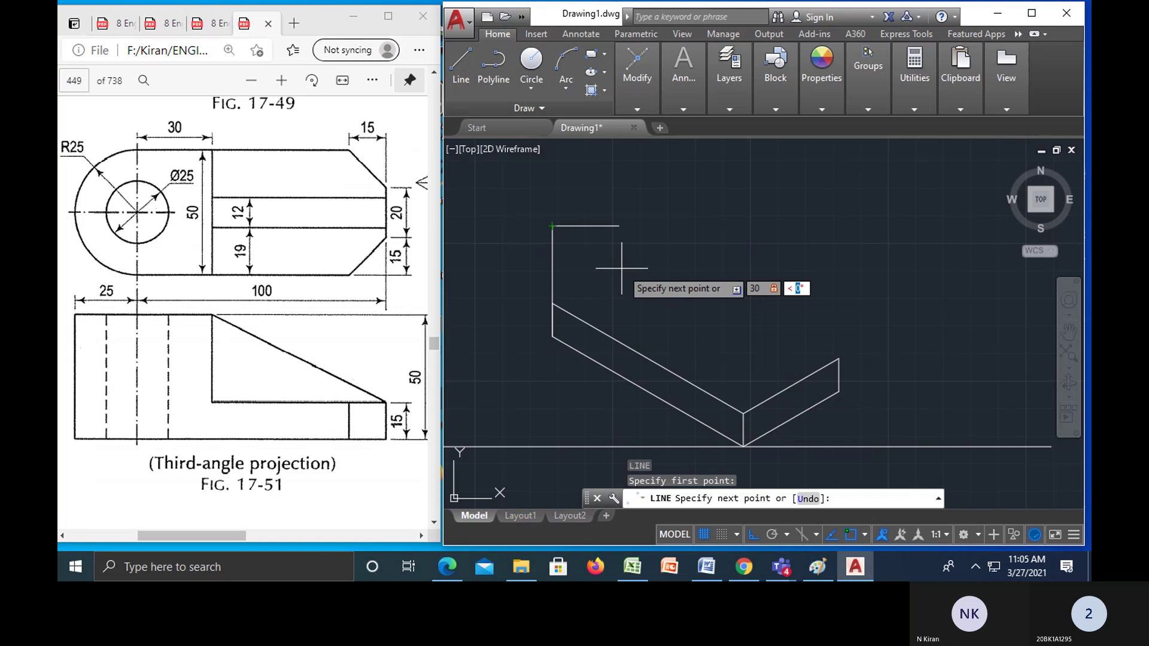
pyautogui.write('330')
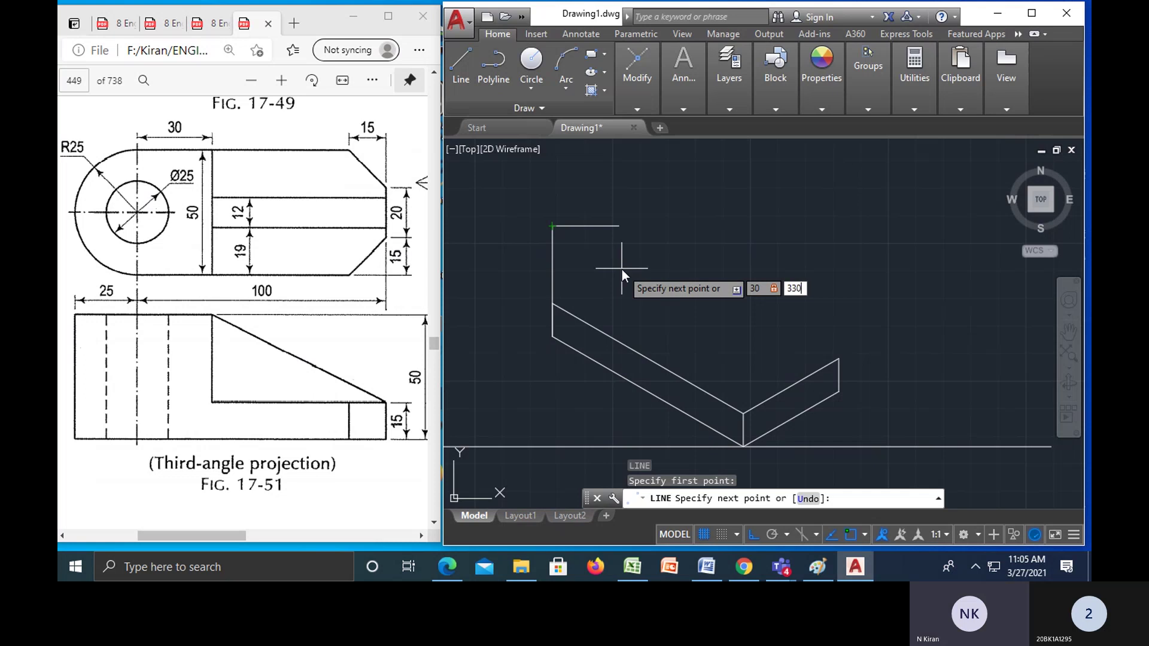
pyautogui.press('Return')
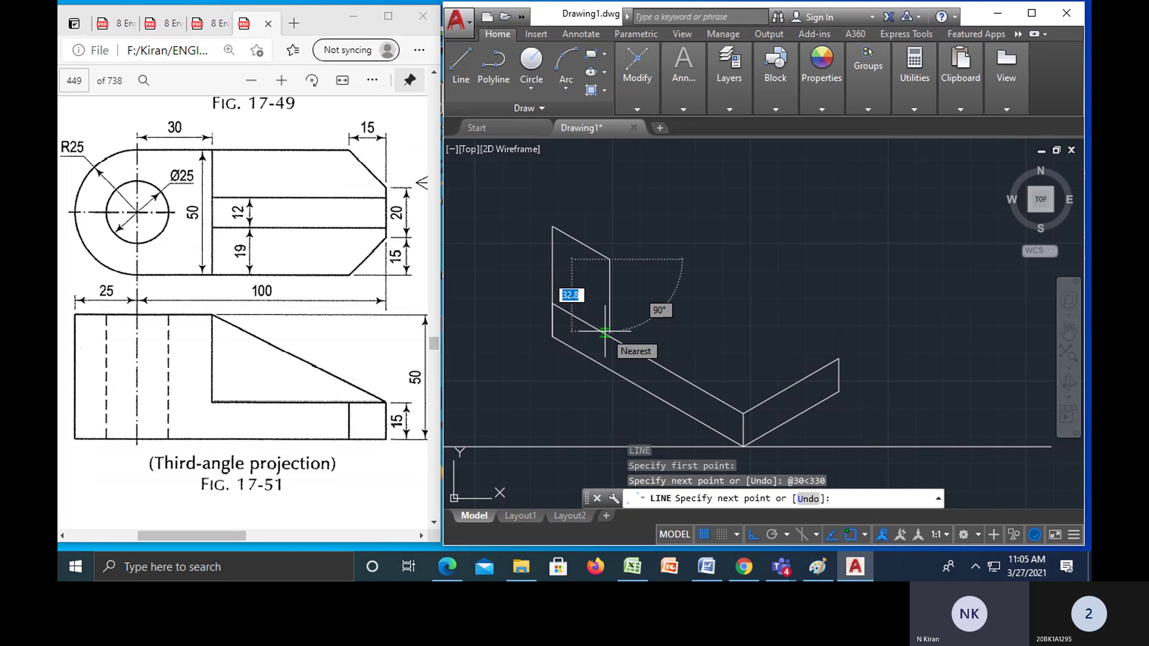
pyautogui.write('50')
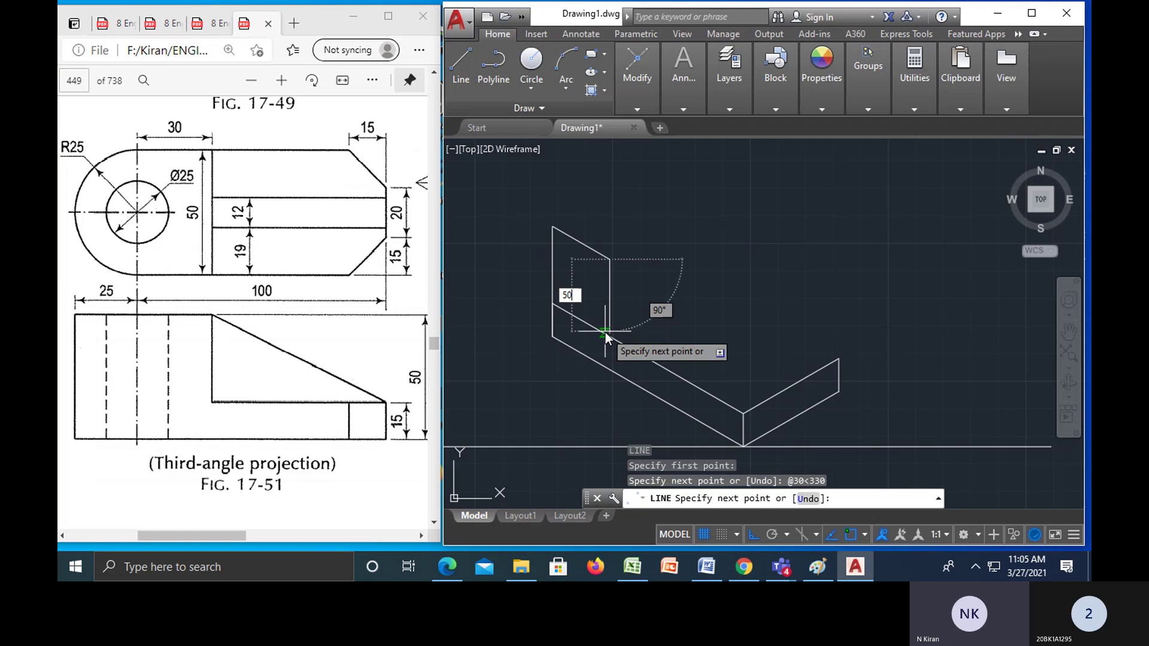
pyautogui.press('Tab')
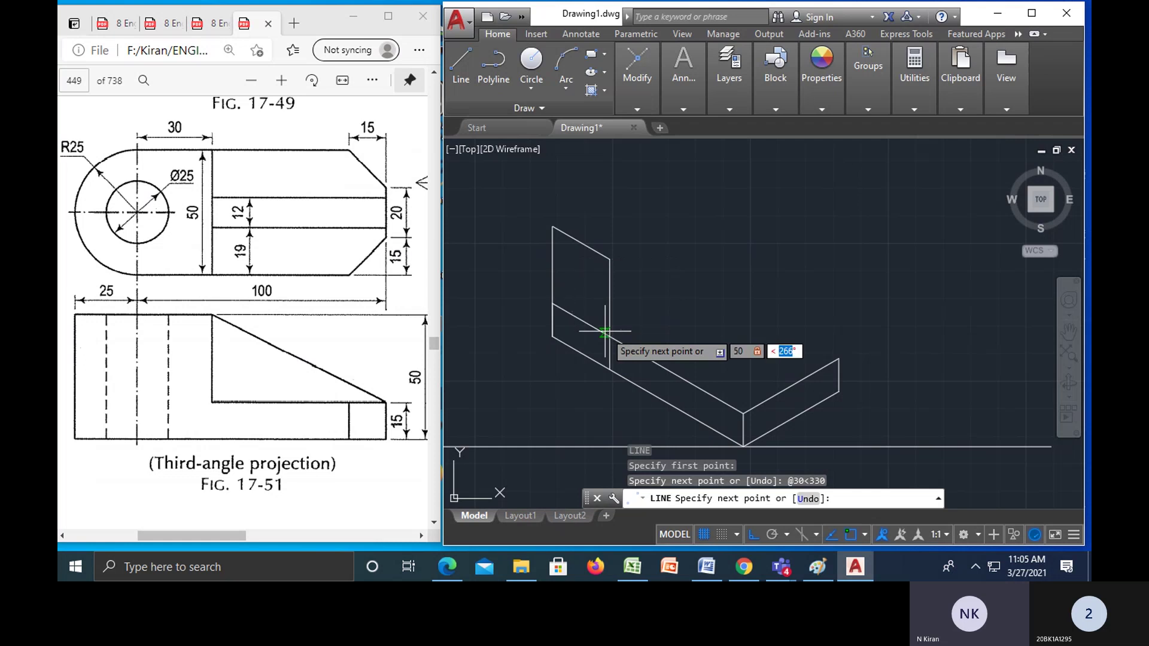
pyautogui.write('270')
pyautogui.press('Return')
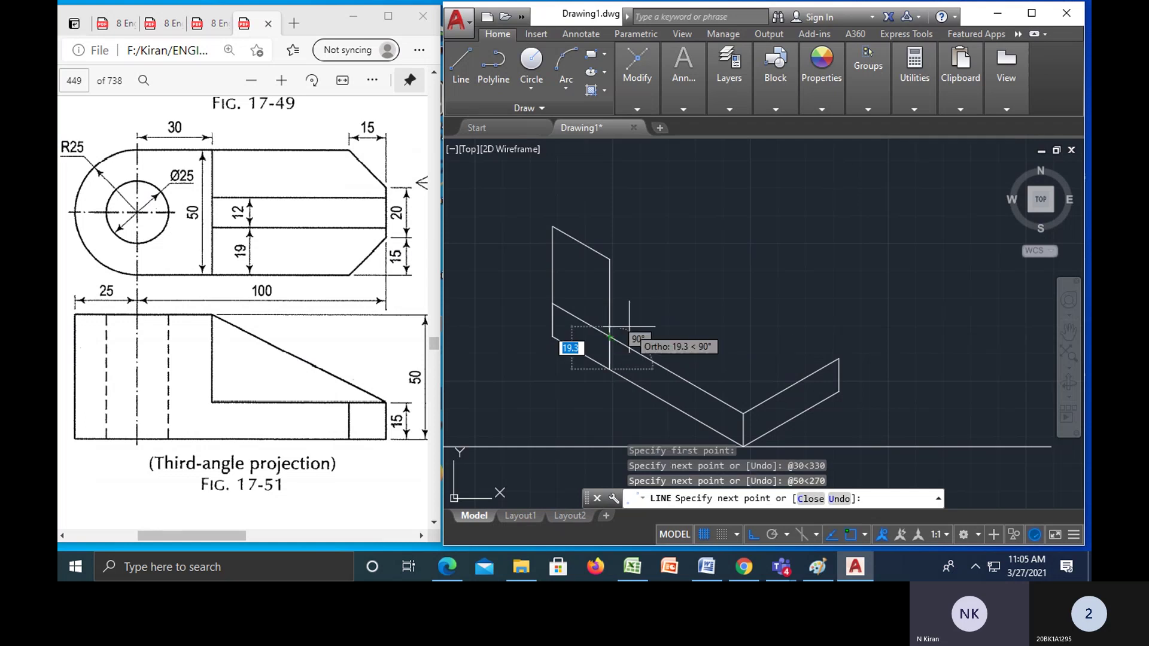
pyautogui.press('Escape')
# - Trim the part of the new vertical line that extends below the long front face's upper edge
pyautogui.scroll(4, 635, 381)
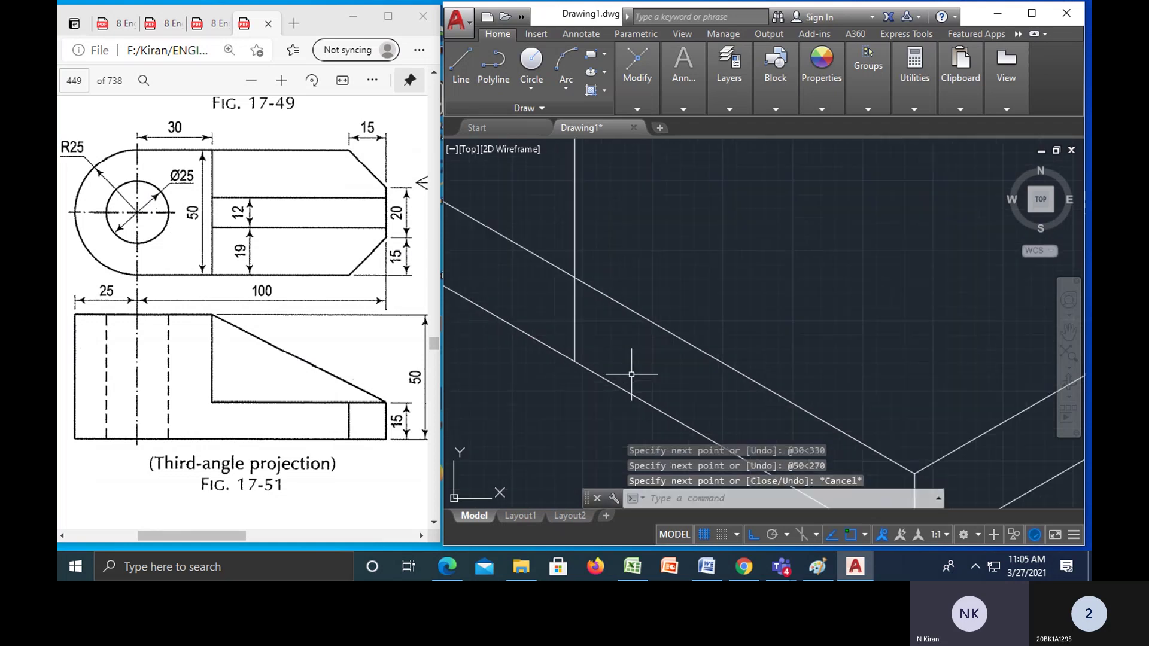
pyautogui.scroll(-2, 631, 371)
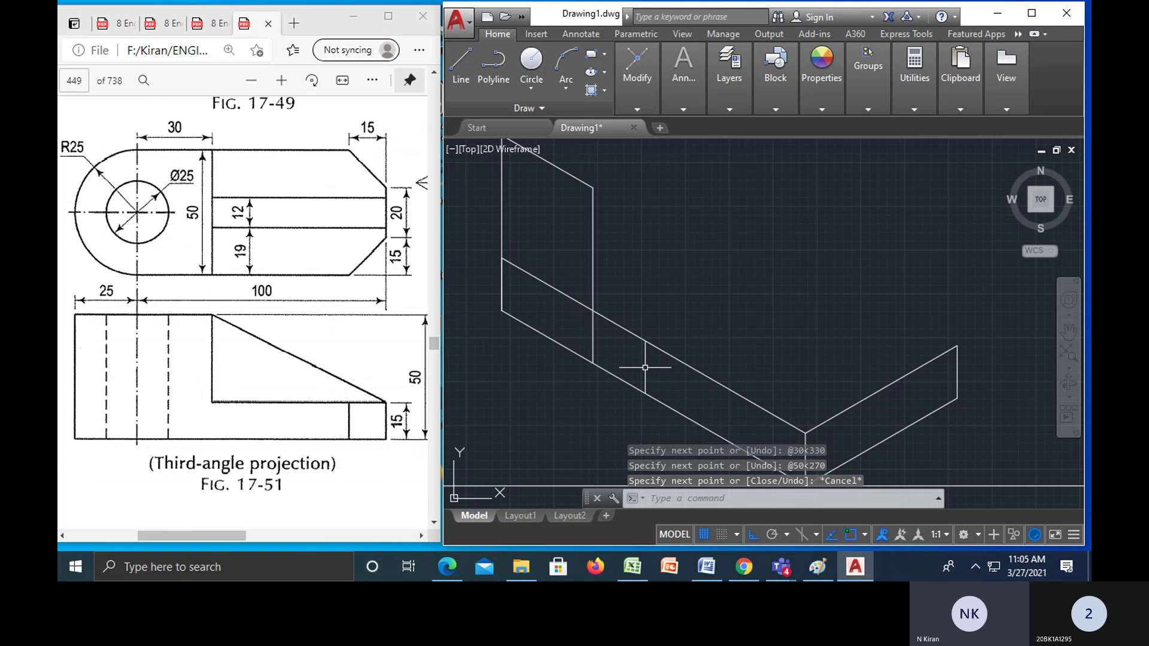
pyautogui.write('TR')
pyautogui.press('Return')
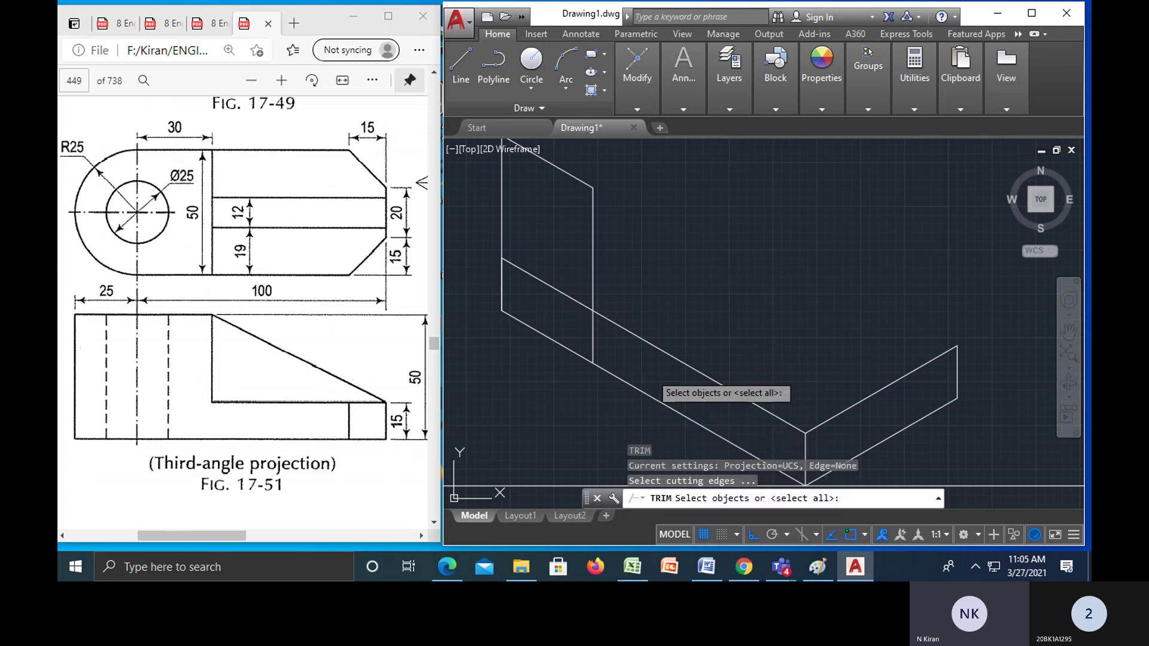
pyautogui.press('Return')
pyautogui.click(593, 337)
pyautogui.moveTo(681, 320); pyautogui.dragTo(650, 385, button='middle')
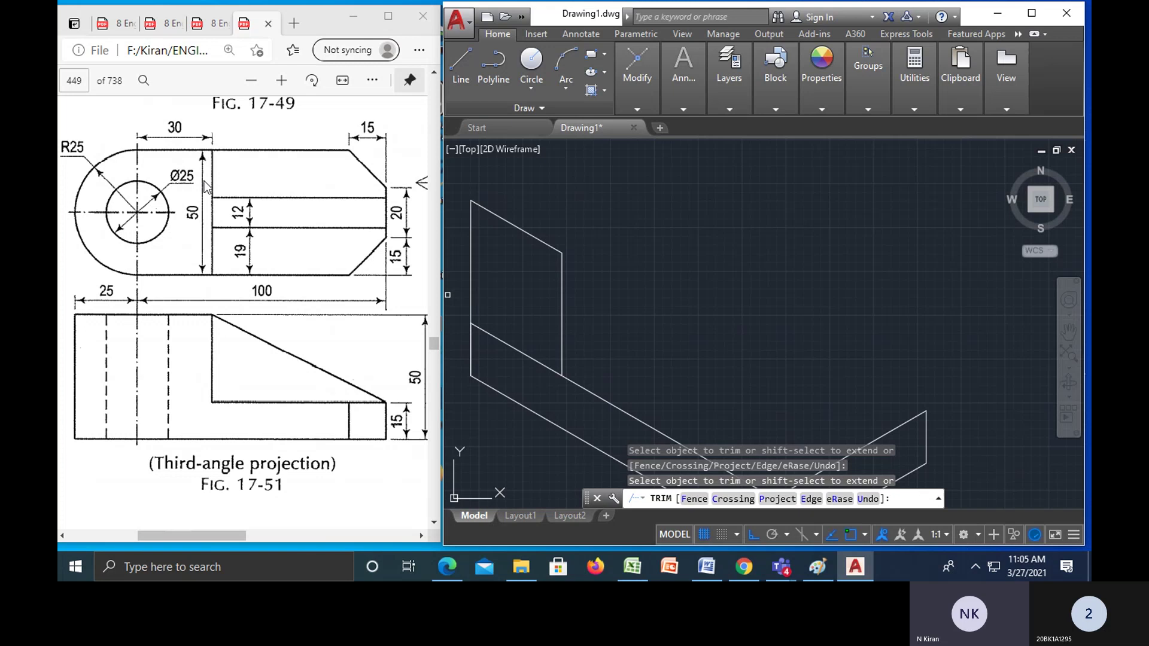
pyautogui.click(298, 264)
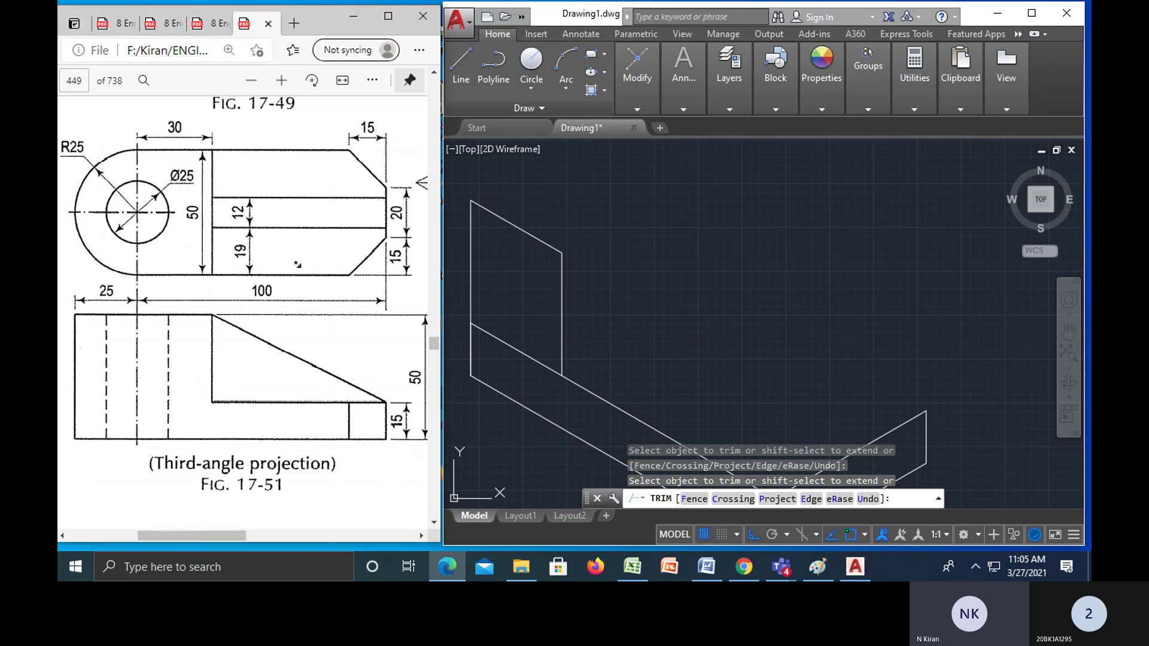
pyautogui.click(582, 303)
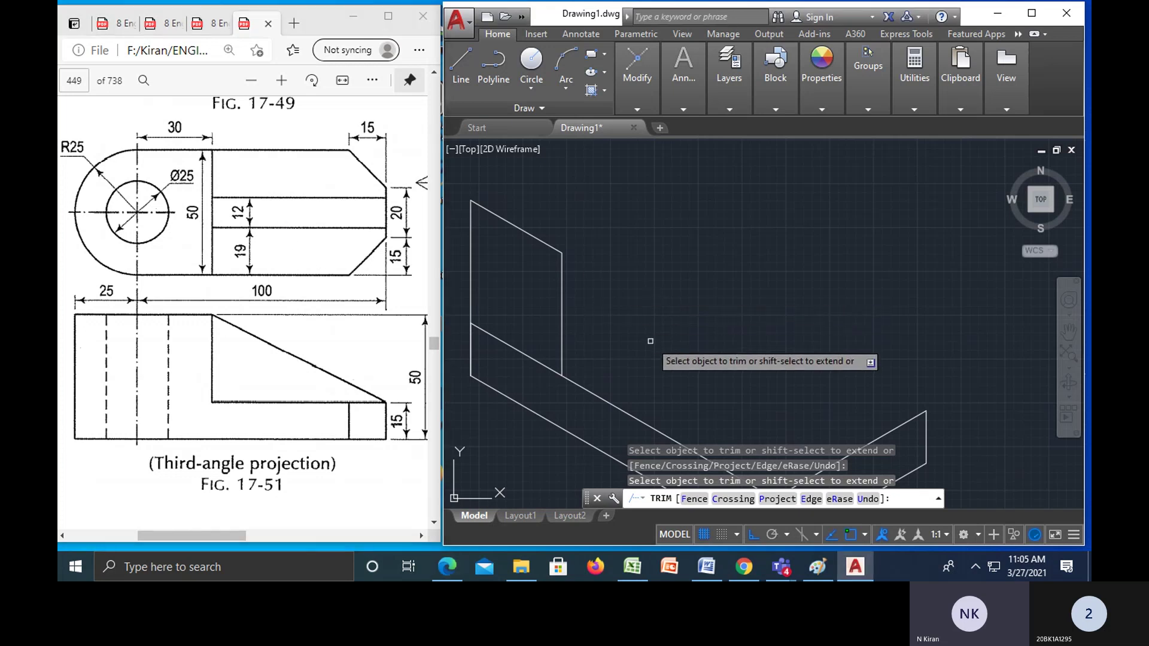
pyautogui.press('Escape')
# - Draw a line 50 long at 30 degrees from the upper corner of the raised block's trimmed vertical edge
pyautogui.write('L')
pyautogui.press('Return')
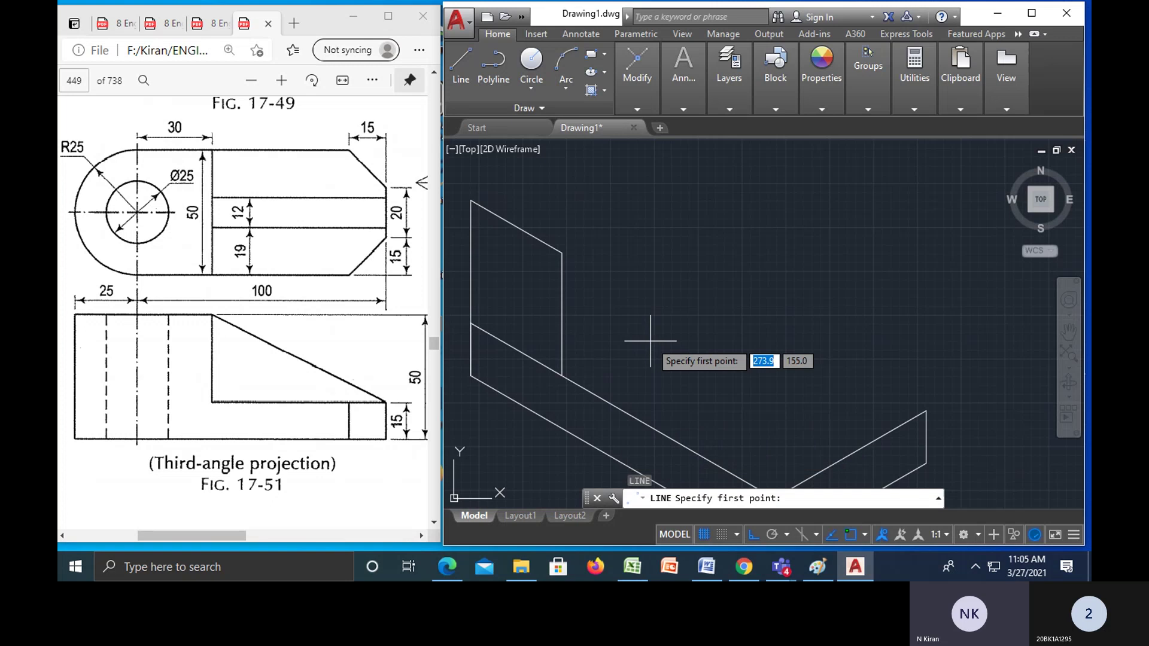
pyautogui.scroll(-2, 700, 347)
pyautogui.click(616, 288)
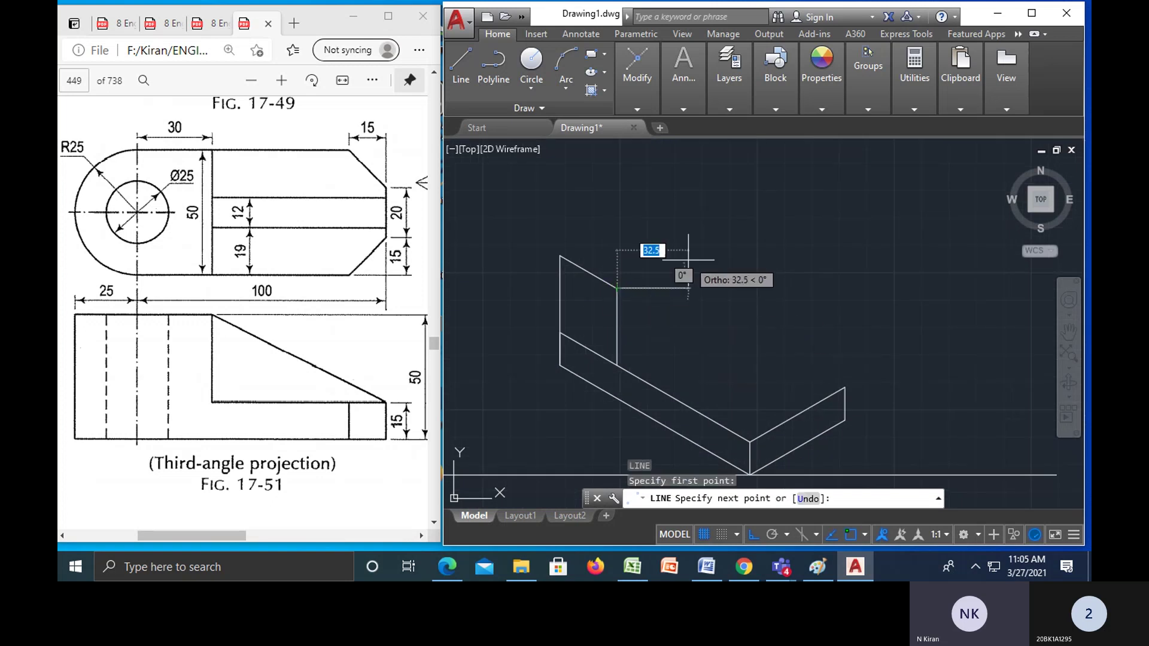
pyautogui.write('50')
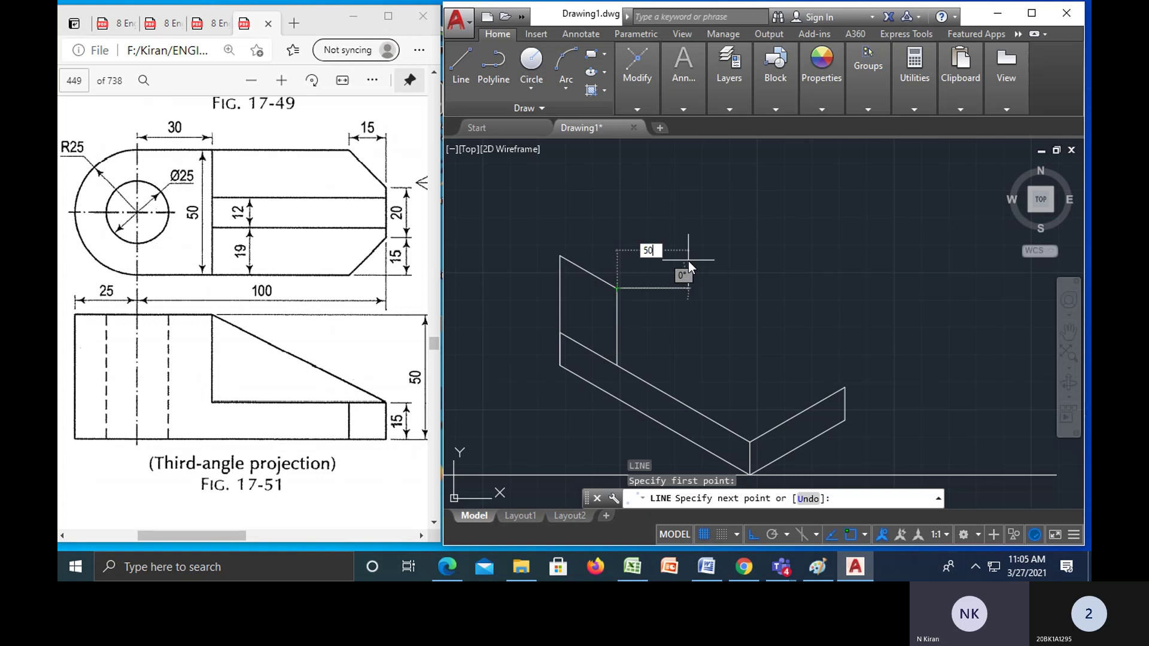
pyautogui.press('BackSpace')
pyautogui.press('BackSpace')
pyautogui.write('@50')
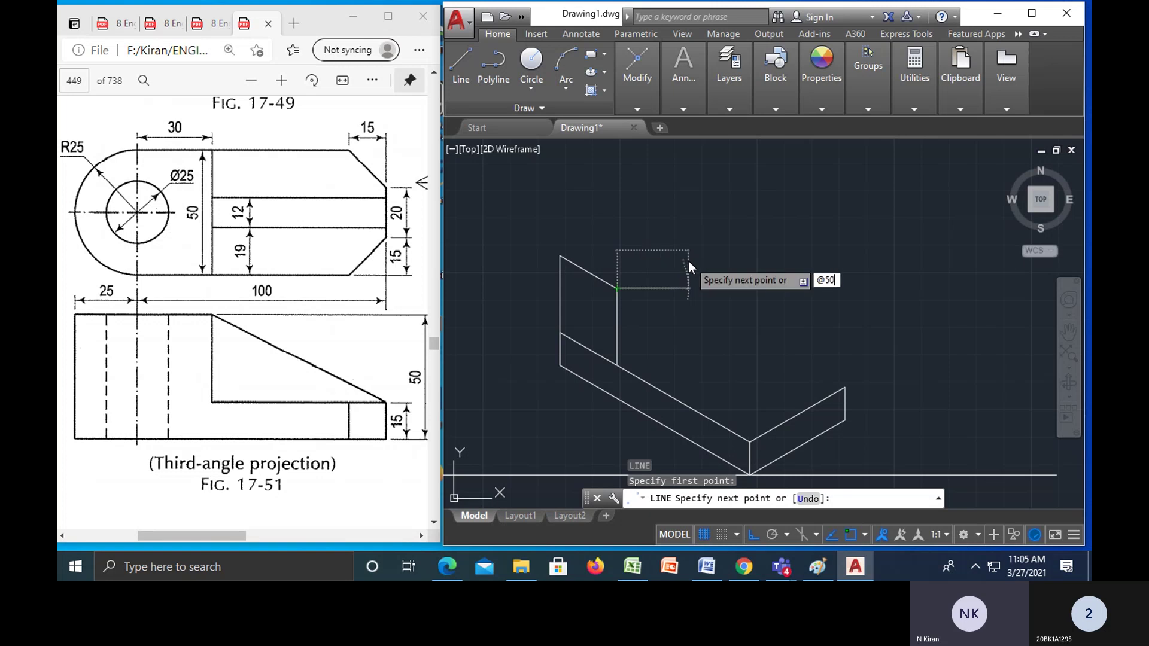
pyautogui.write('<')
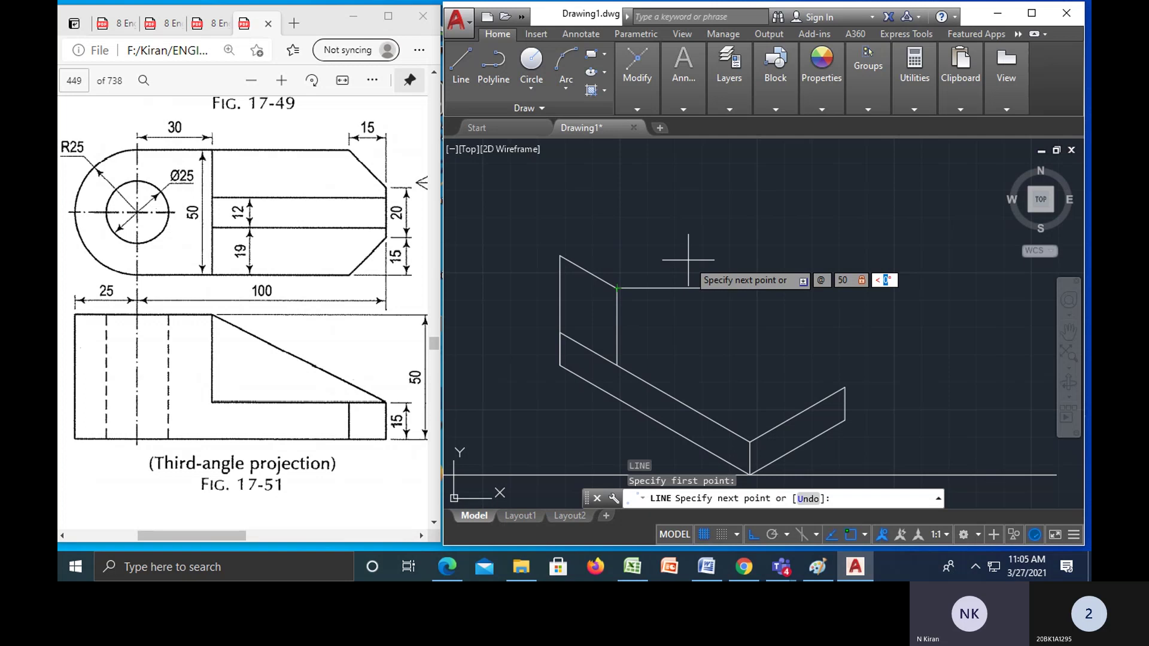
pyautogui.write('30')
pyautogui.press('Return')
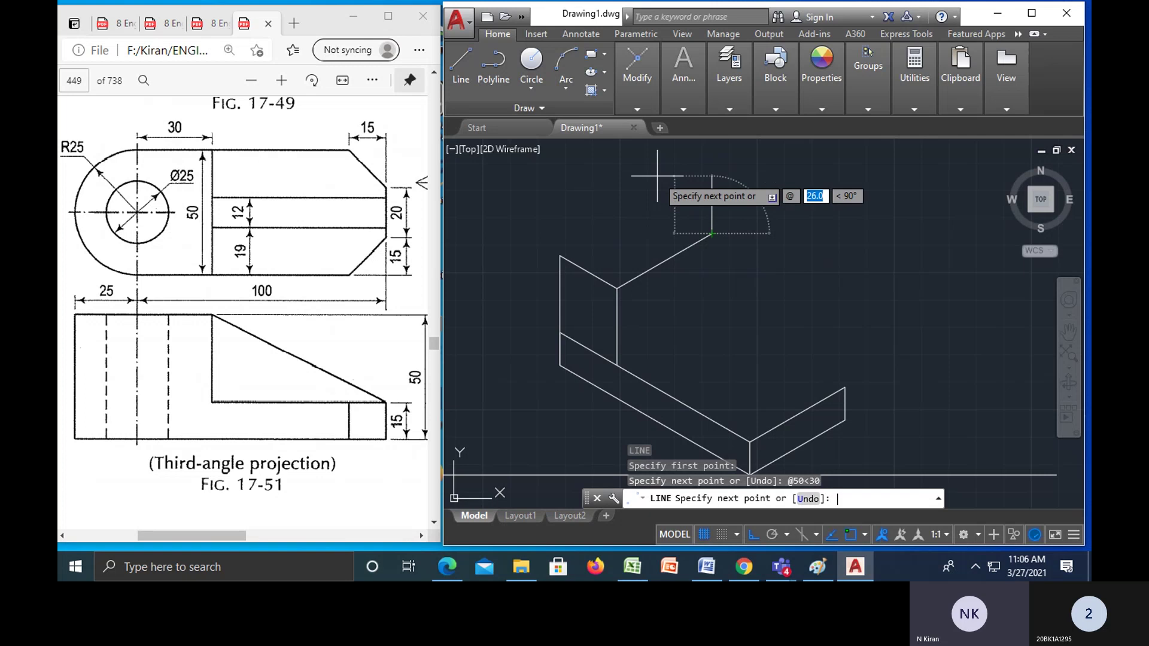
# - Complete the block's top face with a line 30 long at 150 degrees and a segment back to the top of the 50 vertical
pyautogui.write('30')
pyautogui.press('Tab')
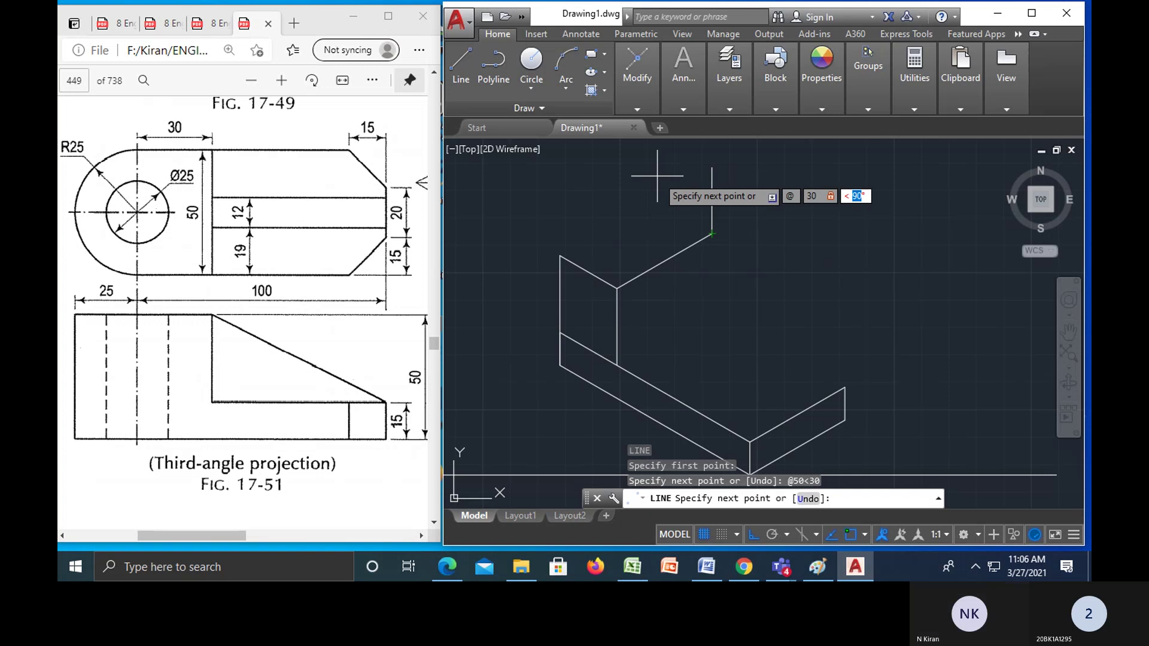
pyautogui.write('150')
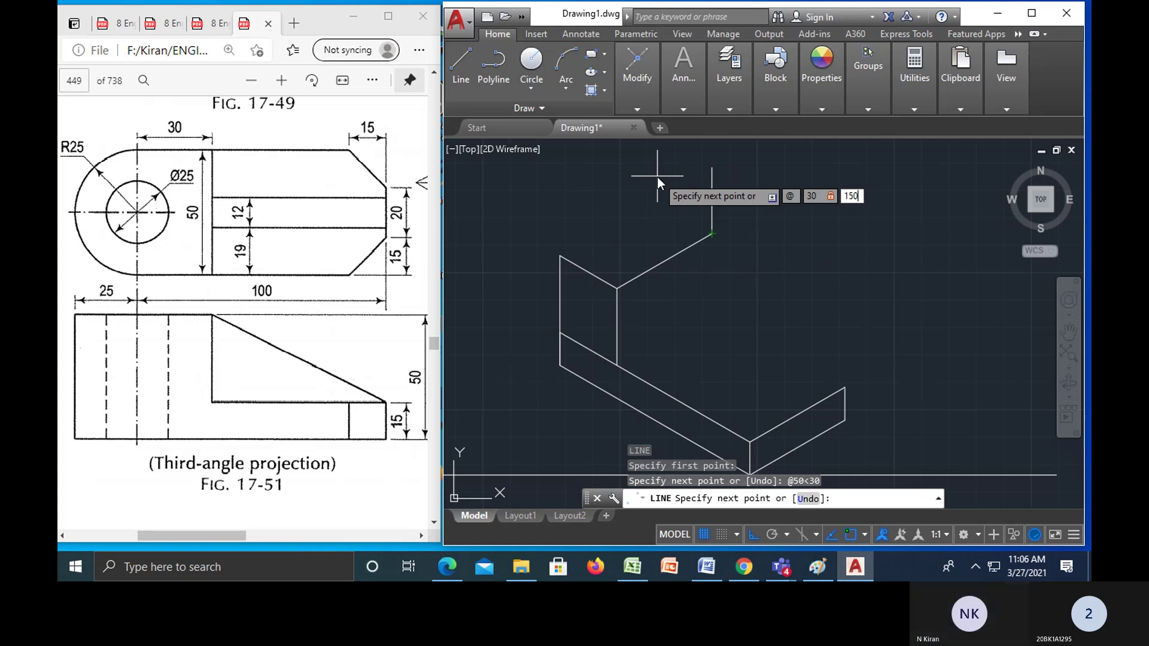
pyautogui.press('Return')
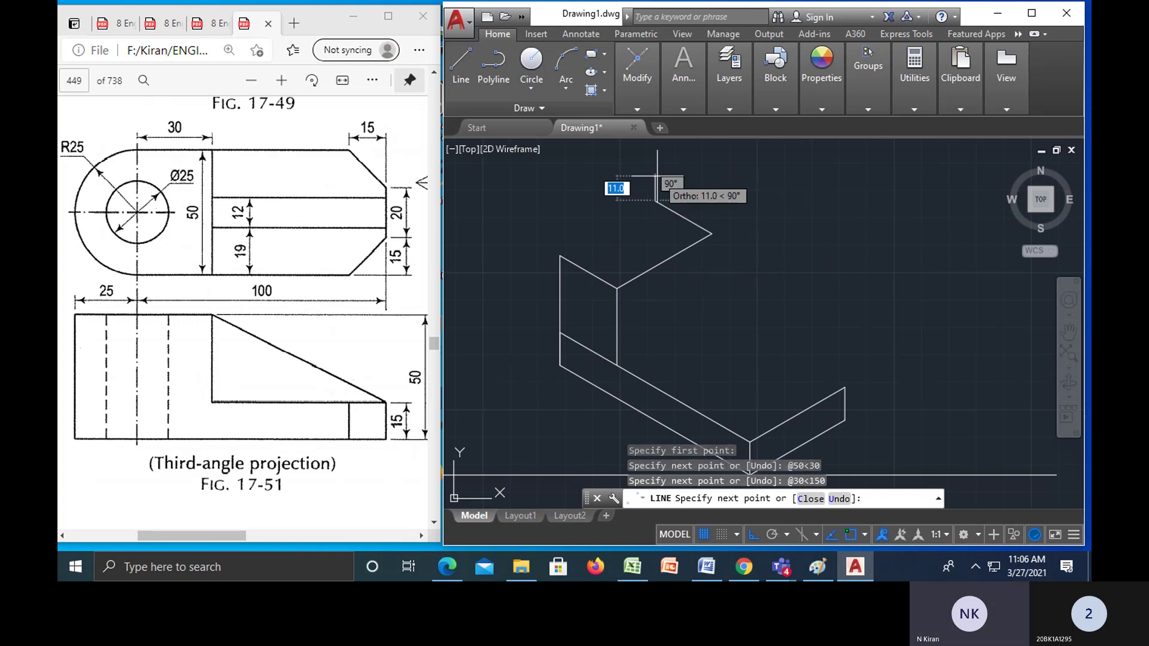
pyautogui.click(559, 255)
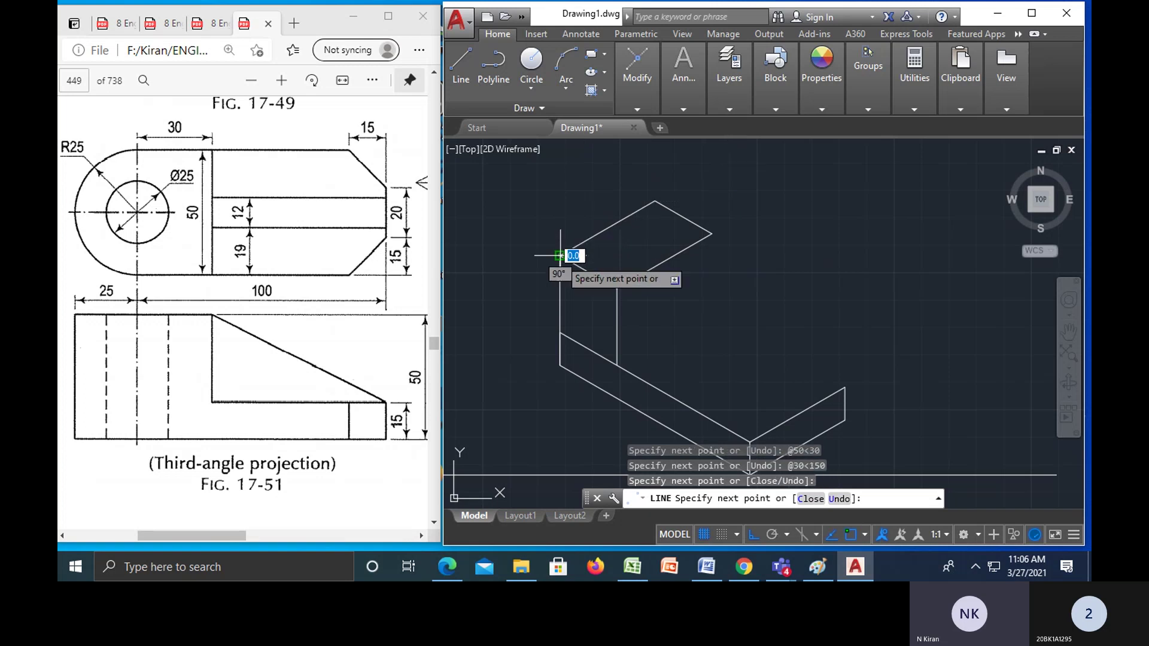
pyautogui.press('Escape')
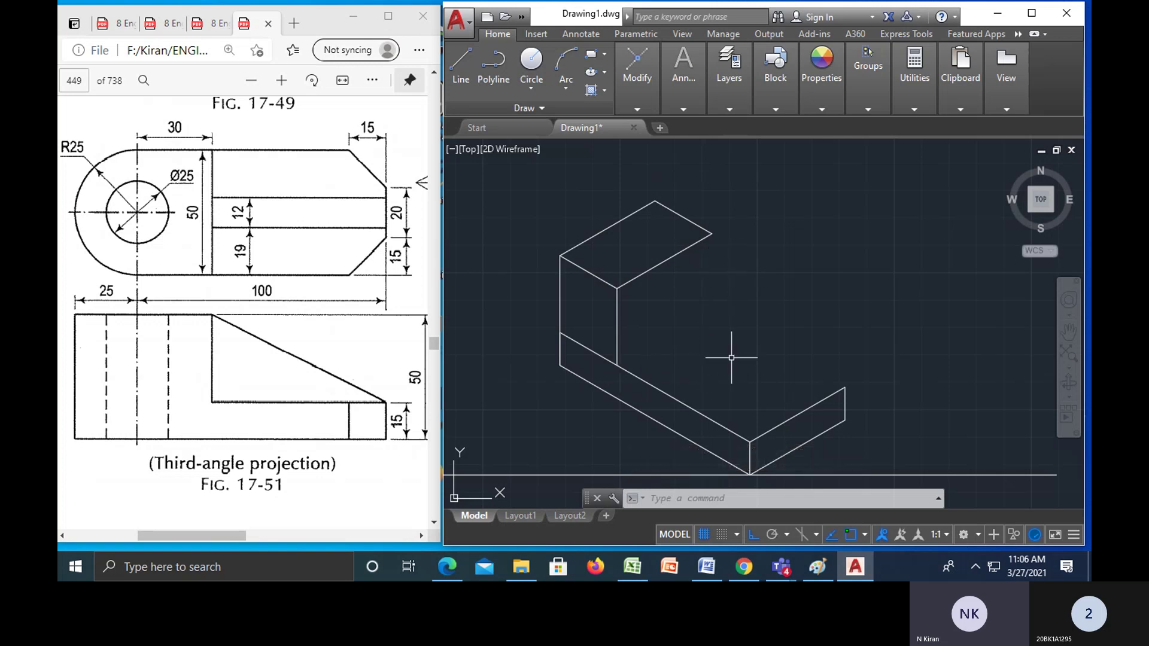
# - Draw a line 50 long at 30 degrees from the foot of the block's trimmed vertical edge, then up to the top face's far corner
pyautogui.write('l')
pyautogui.press('Return')
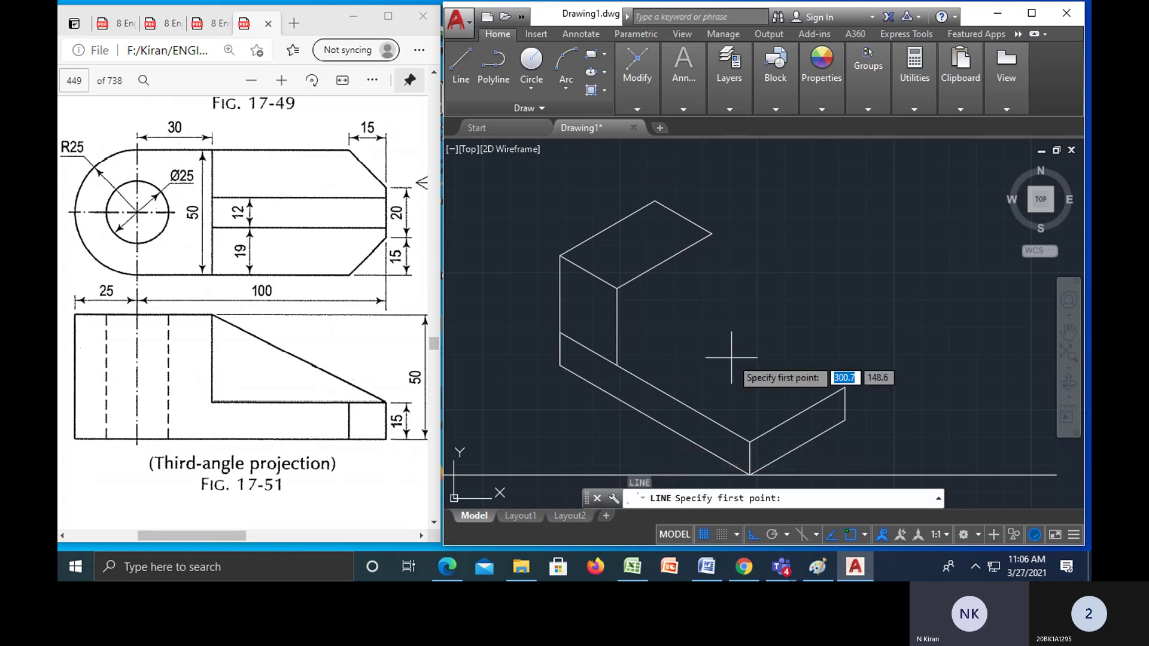
pyautogui.click(622, 357)
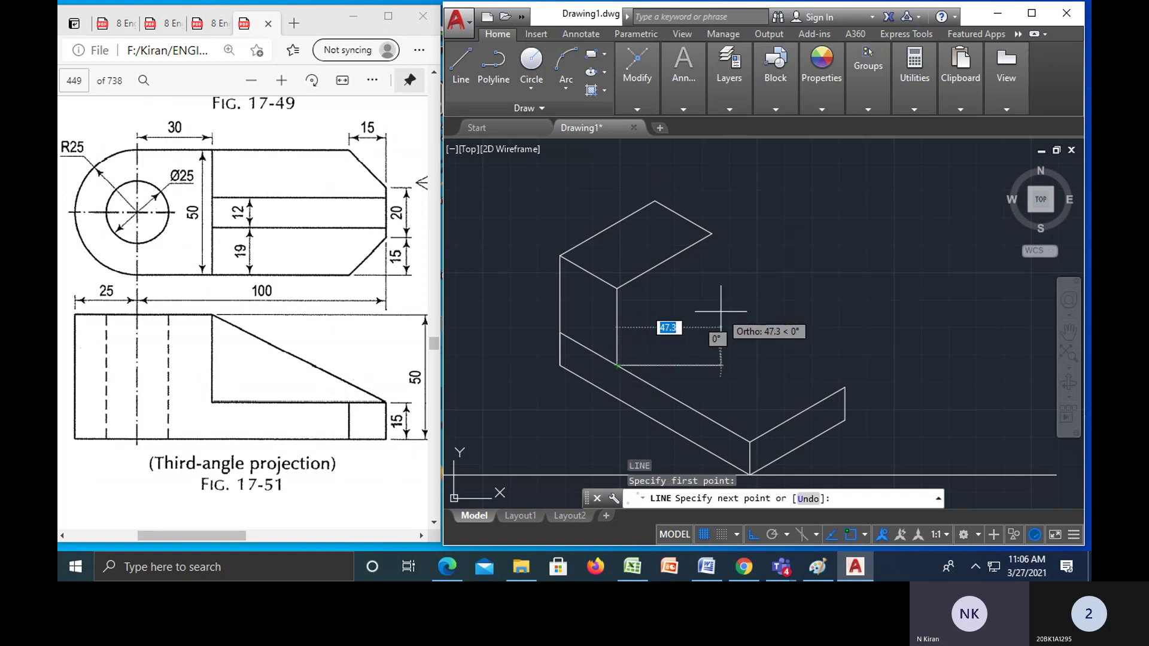
pyautogui.write('@')
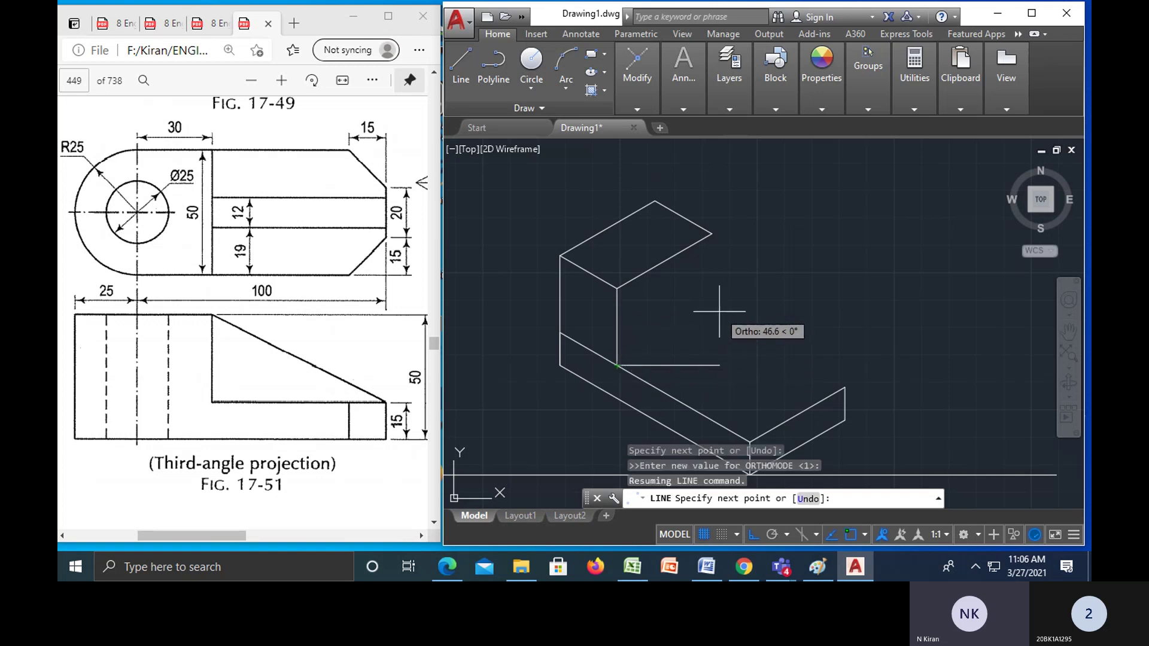
pyautogui.write('@50')
pyautogui.press('Tab')
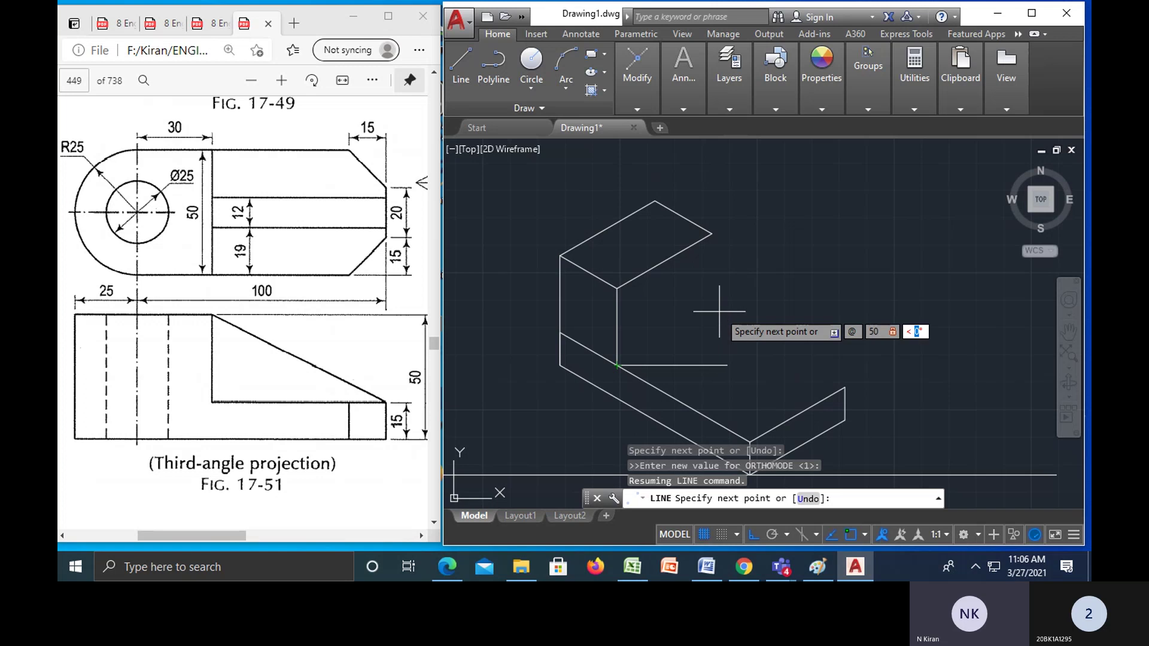
pyautogui.write('30')
pyautogui.press('Return')
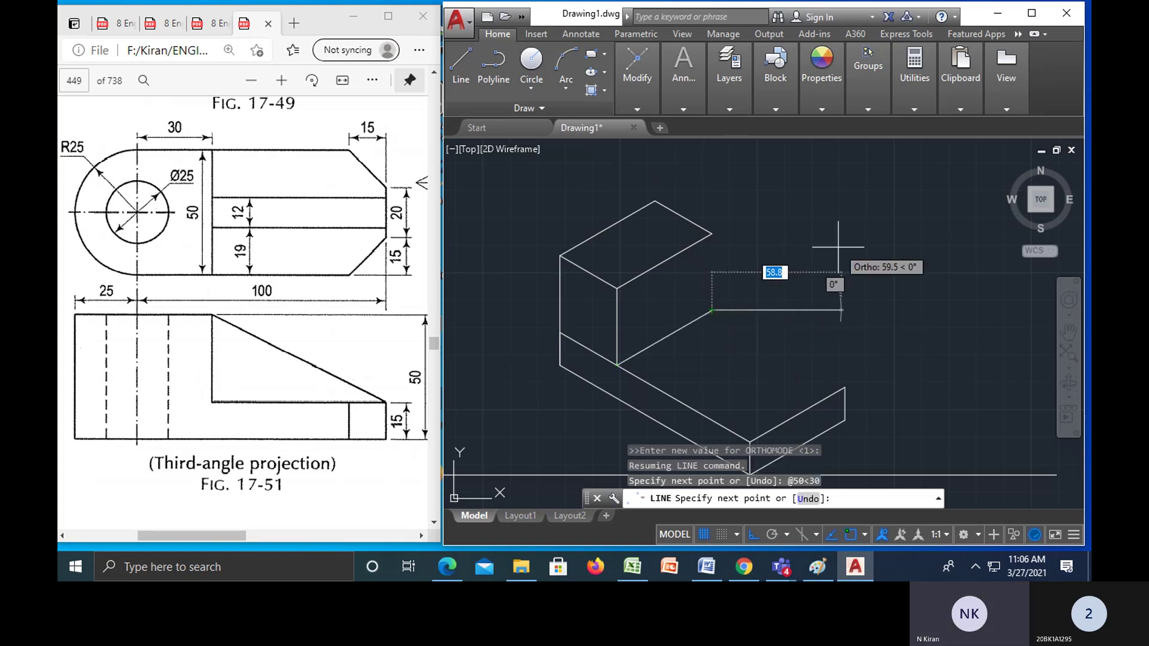
pyautogui.click(711, 233)
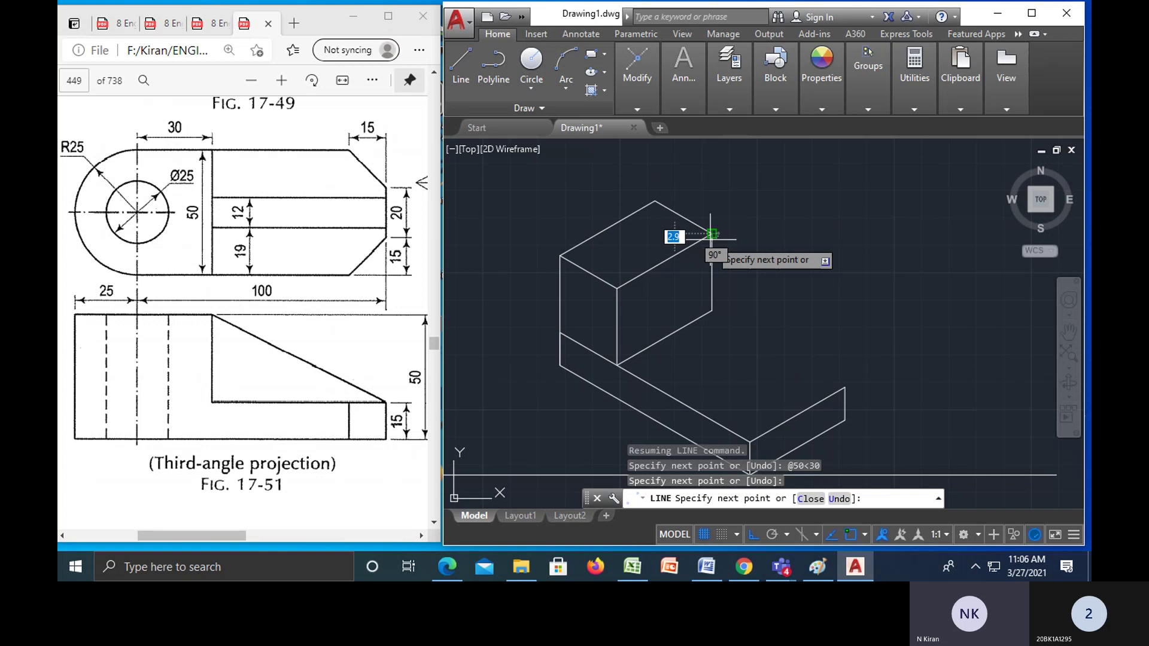
pyautogui.press('Escape')
# - Draw the base's rear upper edge from the block's lower far corner to the end face's upper far corner
pyautogui.press('Return')
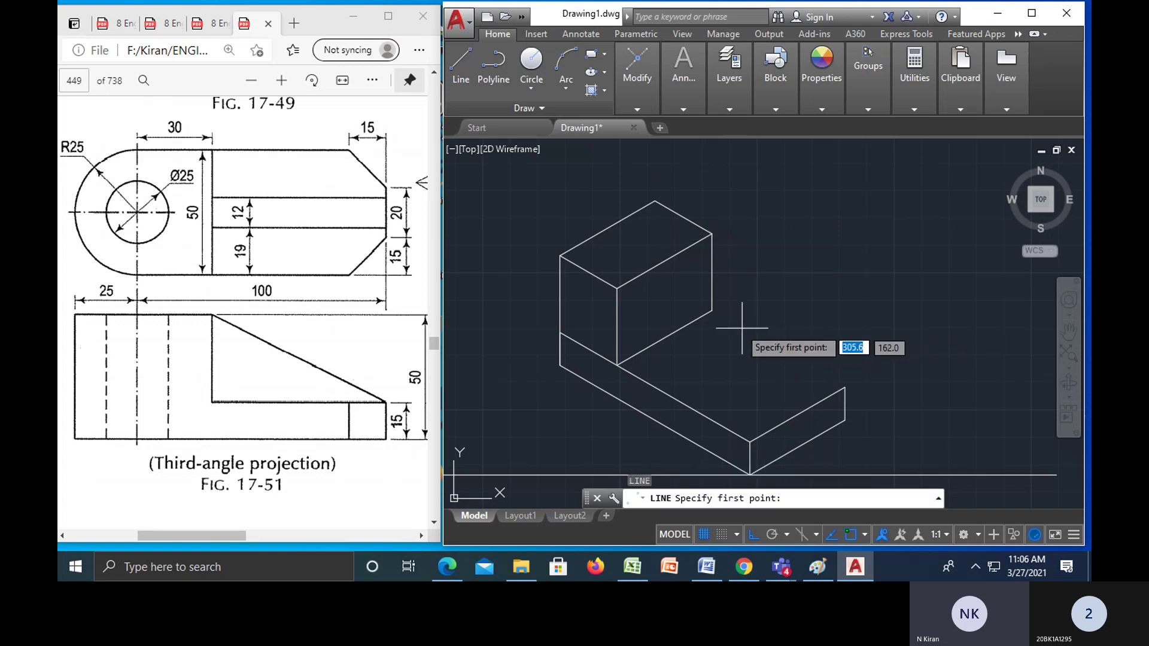
pyautogui.click(711, 310)
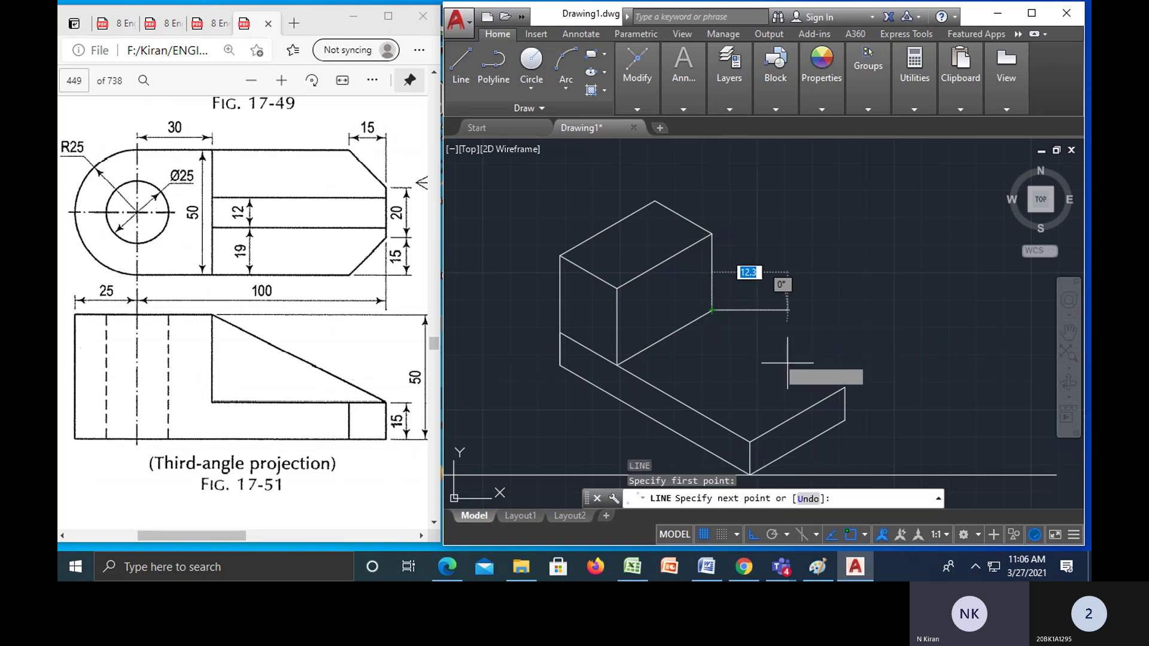
pyautogui.click(845, 387)
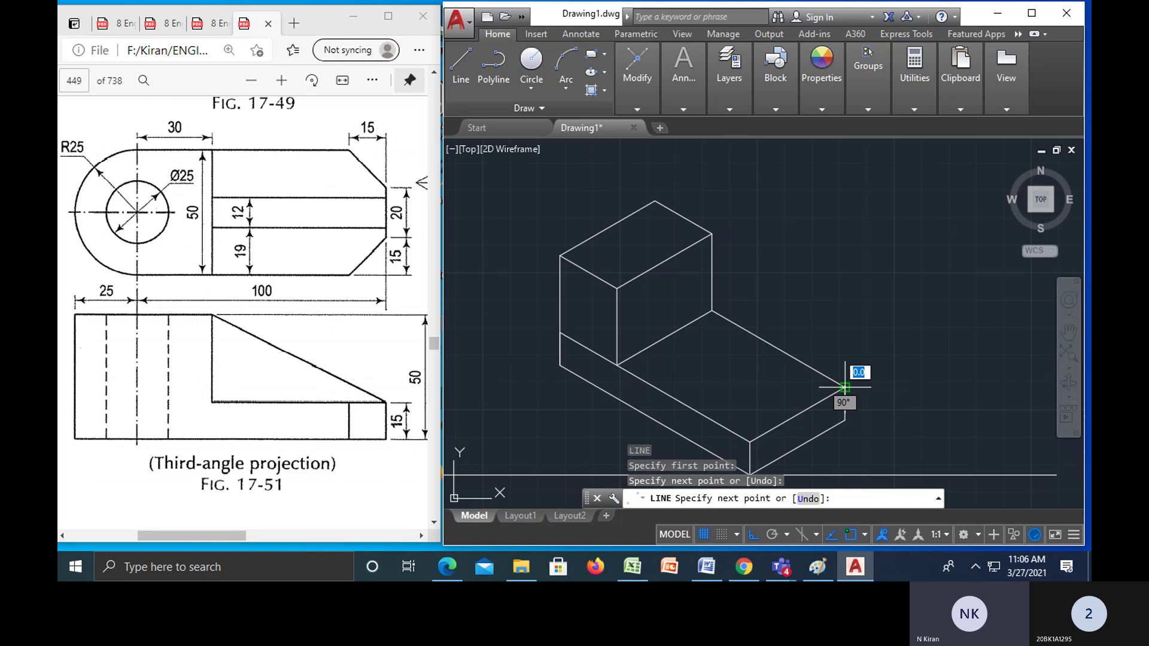
# - Draw a construction circle of radius 12 centred on the midpoint of the block's upper edge facing the base
pyautogui.press('Escape')
pyautogui.press('Escape')
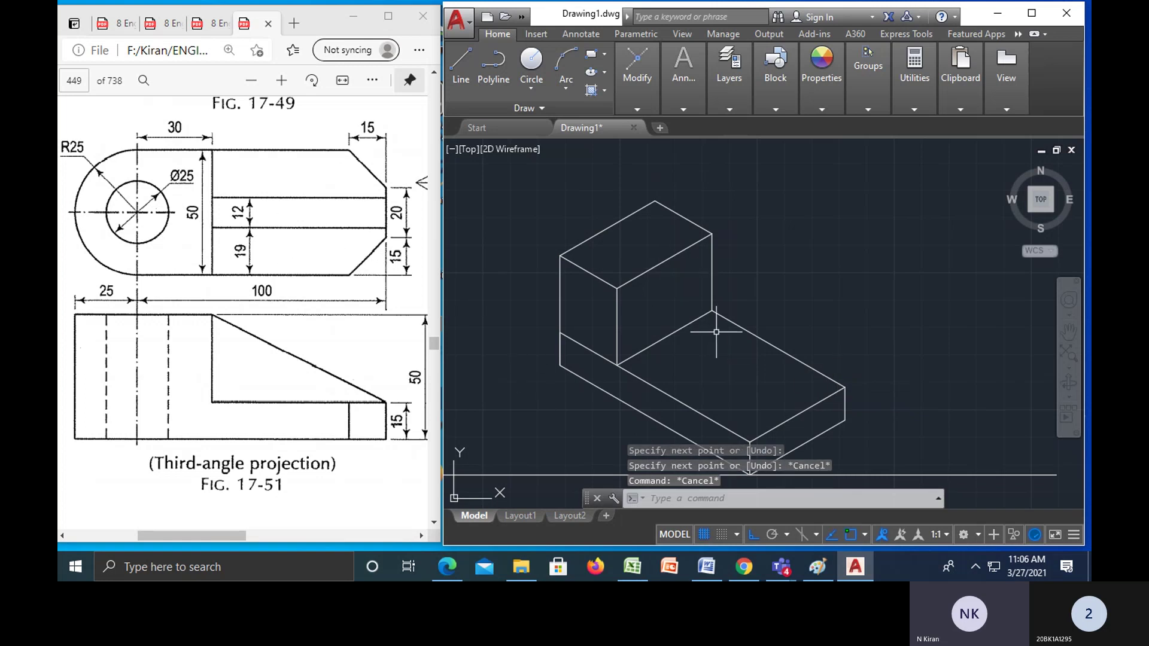
pyautogui.press('Return')
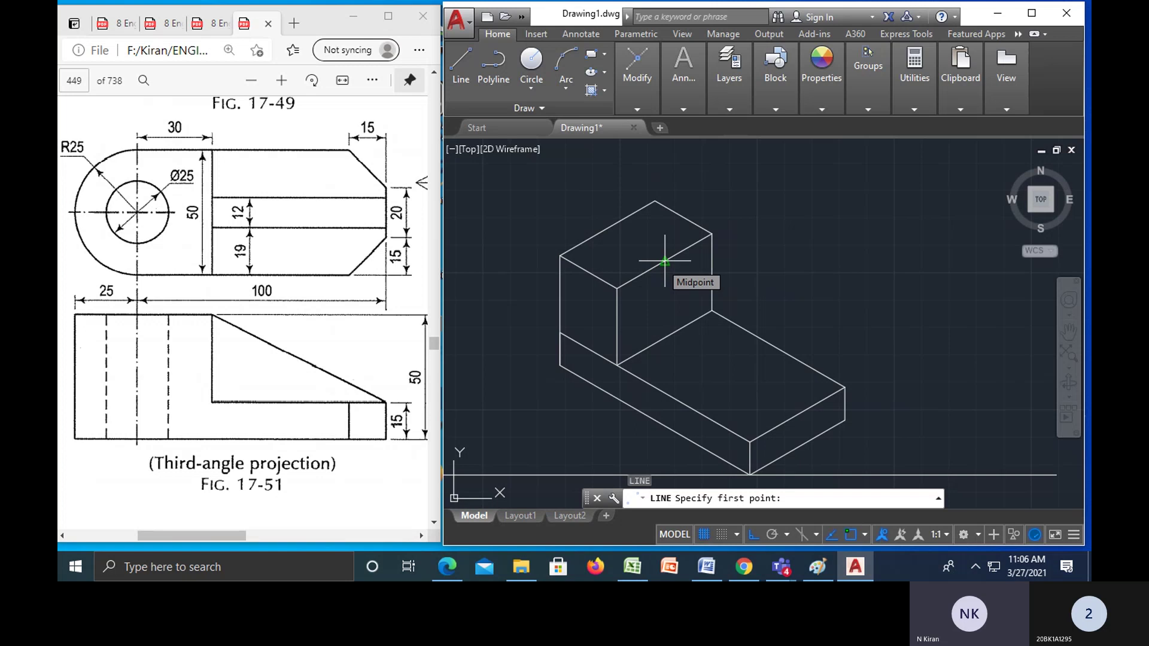
pyautogui.press('Escape')
pyautogui.press('Escape')
pyautogui.write('c')
pyautogui.press('Return')
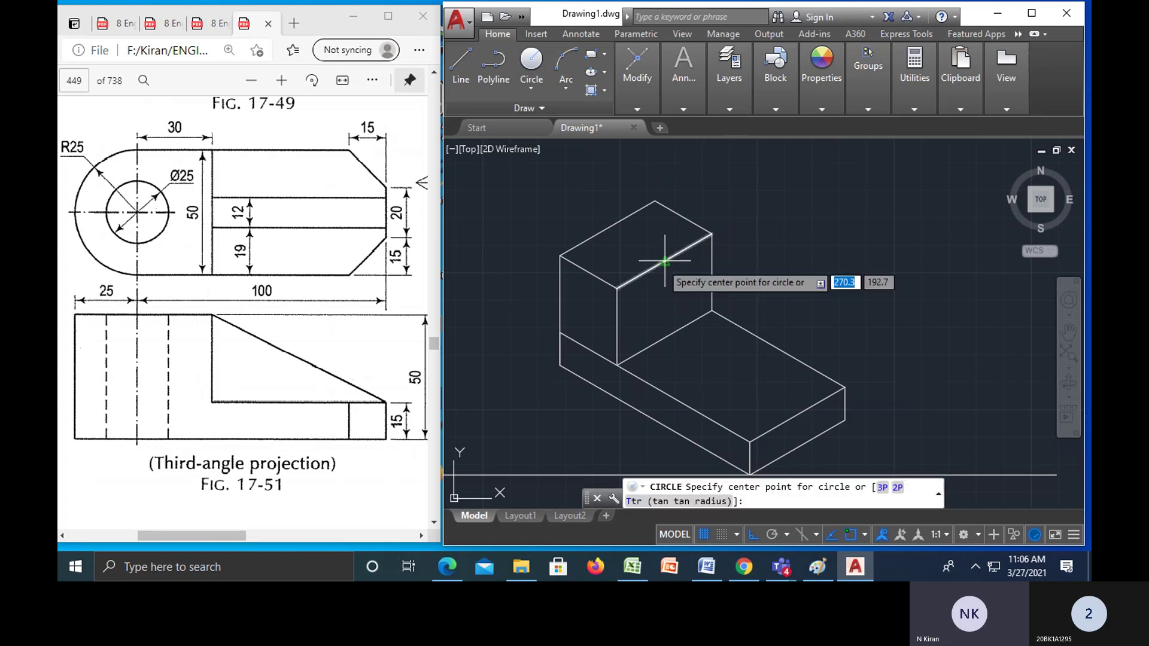
pyautogui.click(665, 261)
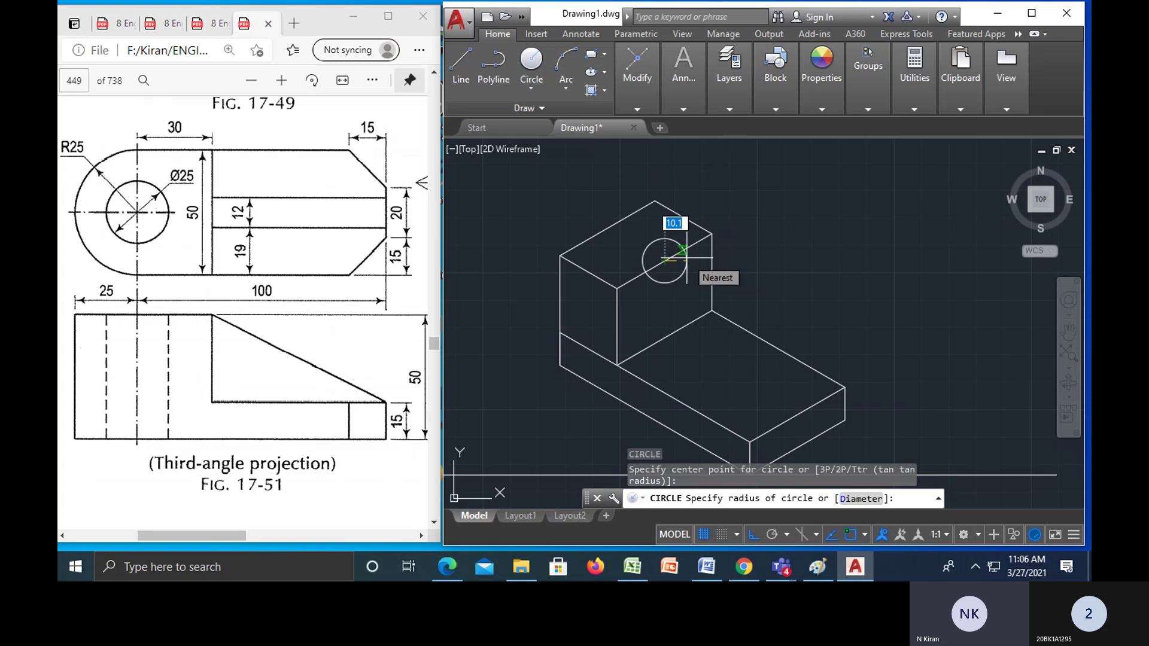
pyautogui.write('12')
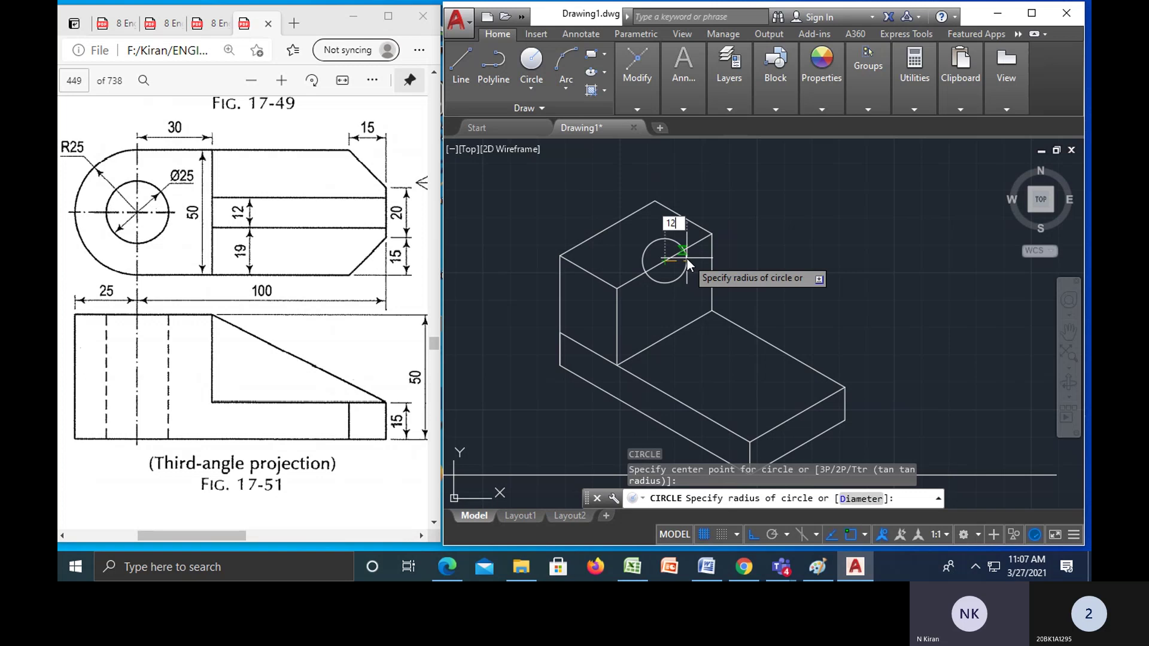
pyautogui.press('Return')
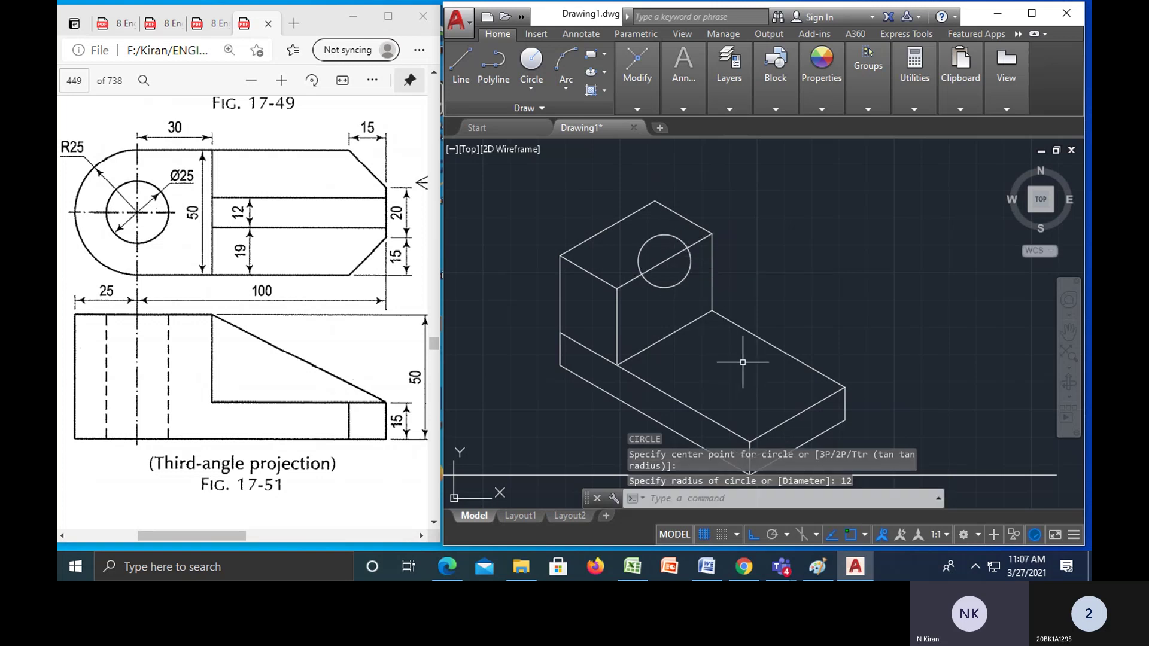
pyautogui.press('Escape')
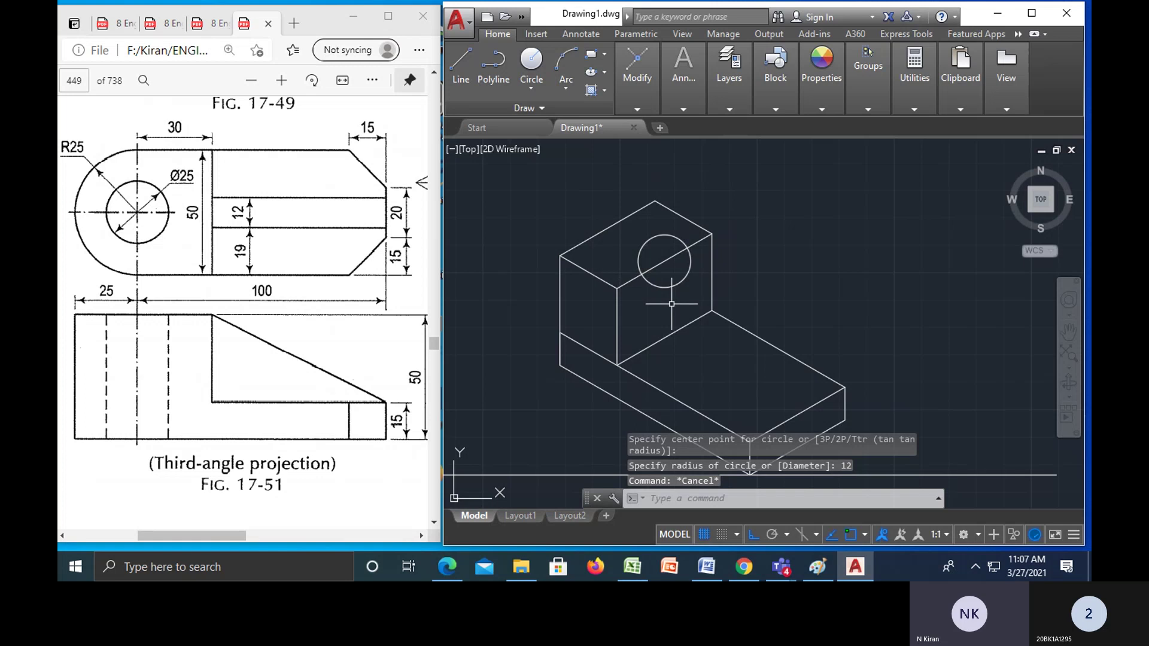
pyautogui.write('l')
pyautogui.press('Return')
pyautogui.click(664, 261)
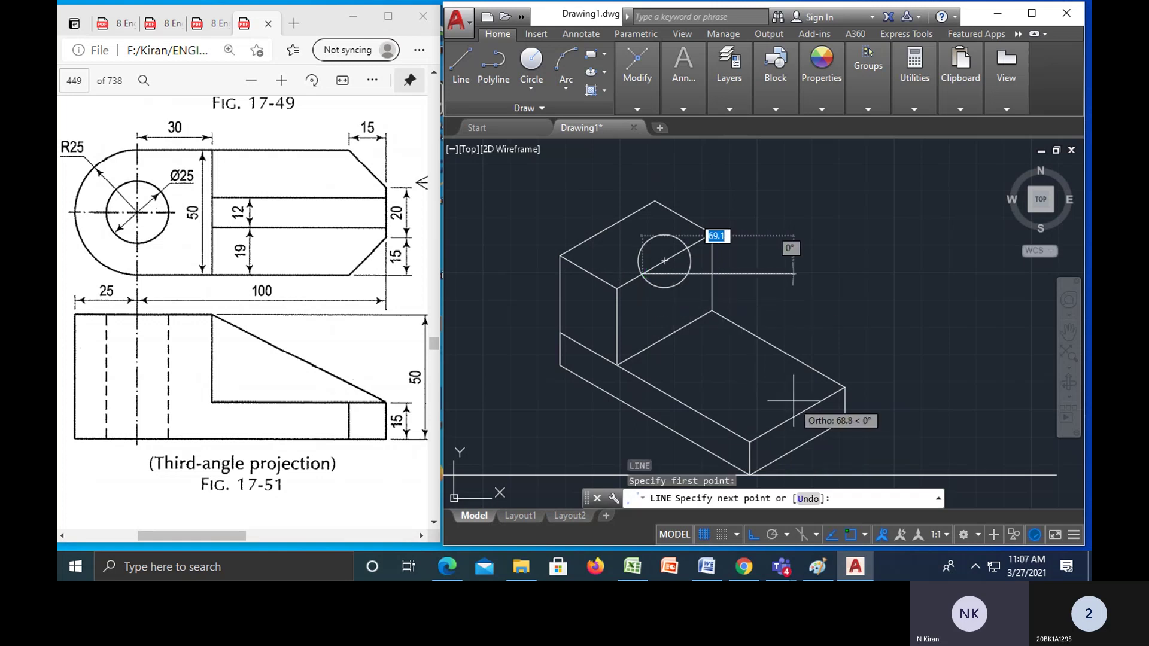
pyautogui.press('F8')
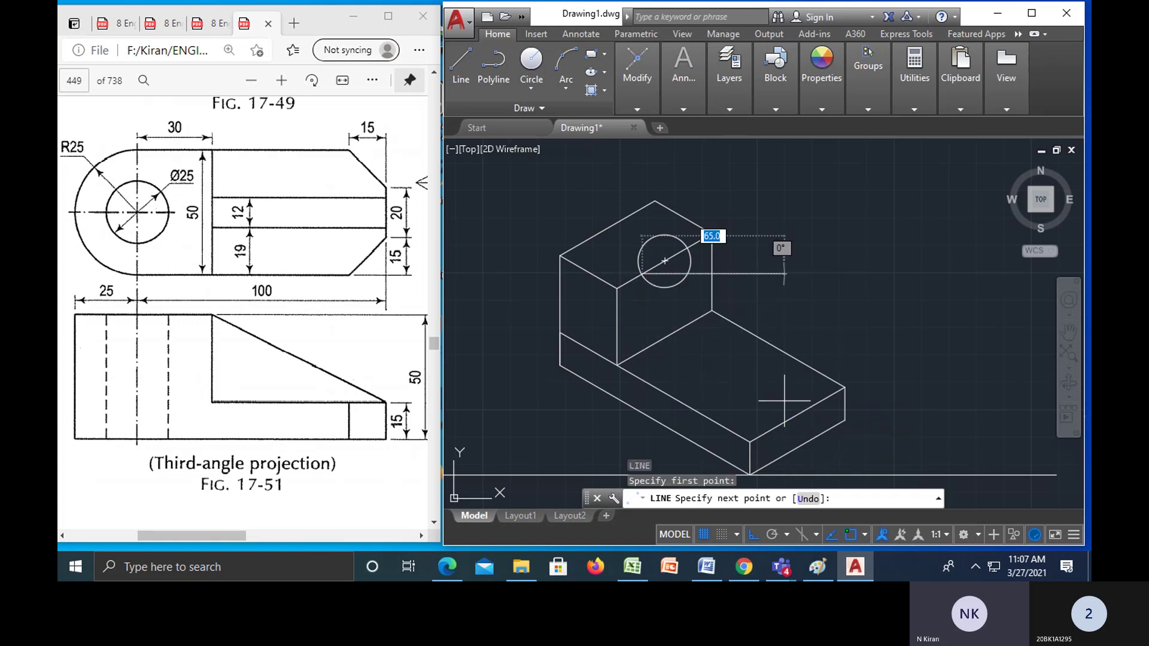
pyautogui.press('Escape')
# - Draw a construction circle of radius 12 centred on the midpoint of the base end face's upper edge
pyautogui.write('CL')
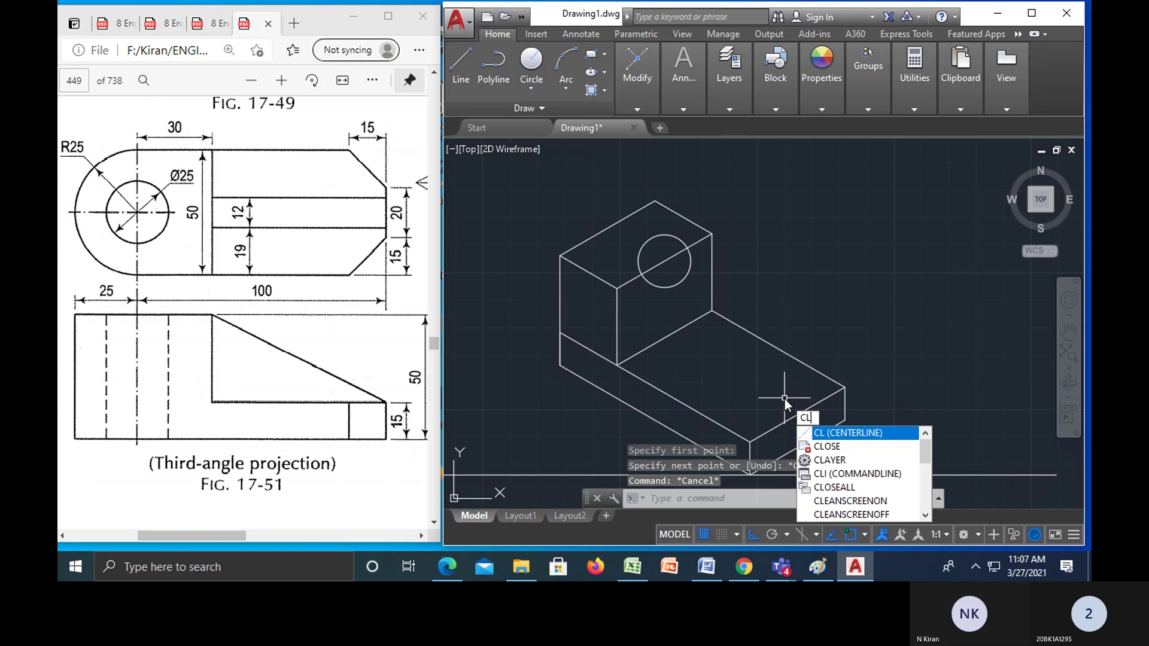
pyautogui.press('BackSpace')
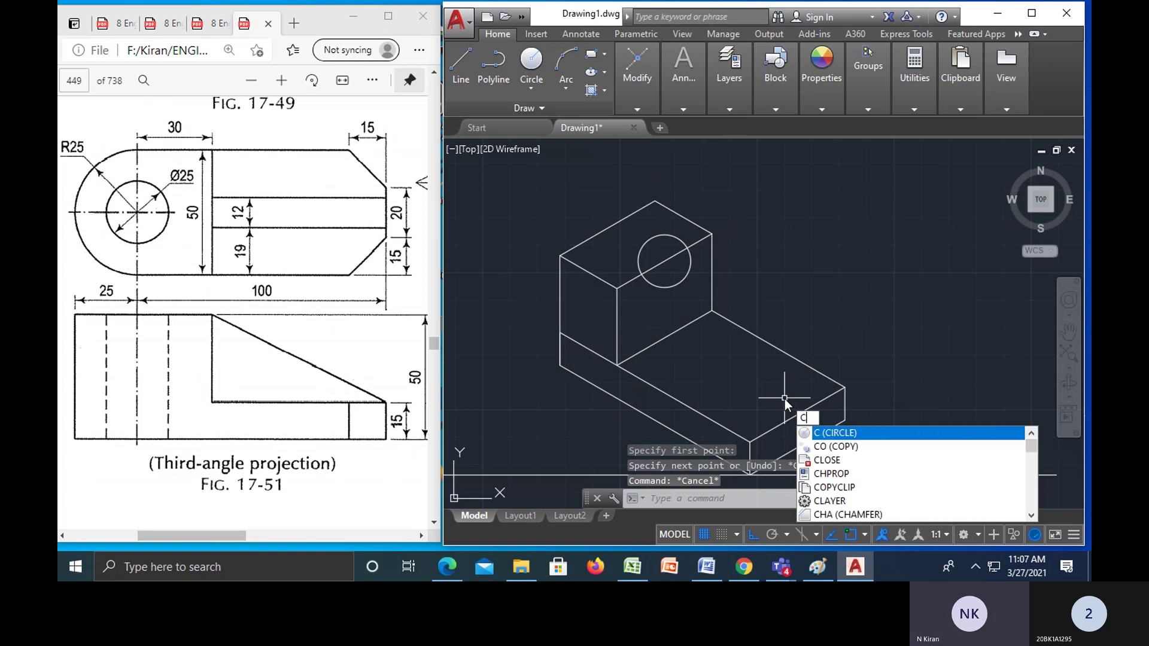
pyautogui.press('Return')
pyautogui.click(797, 413)
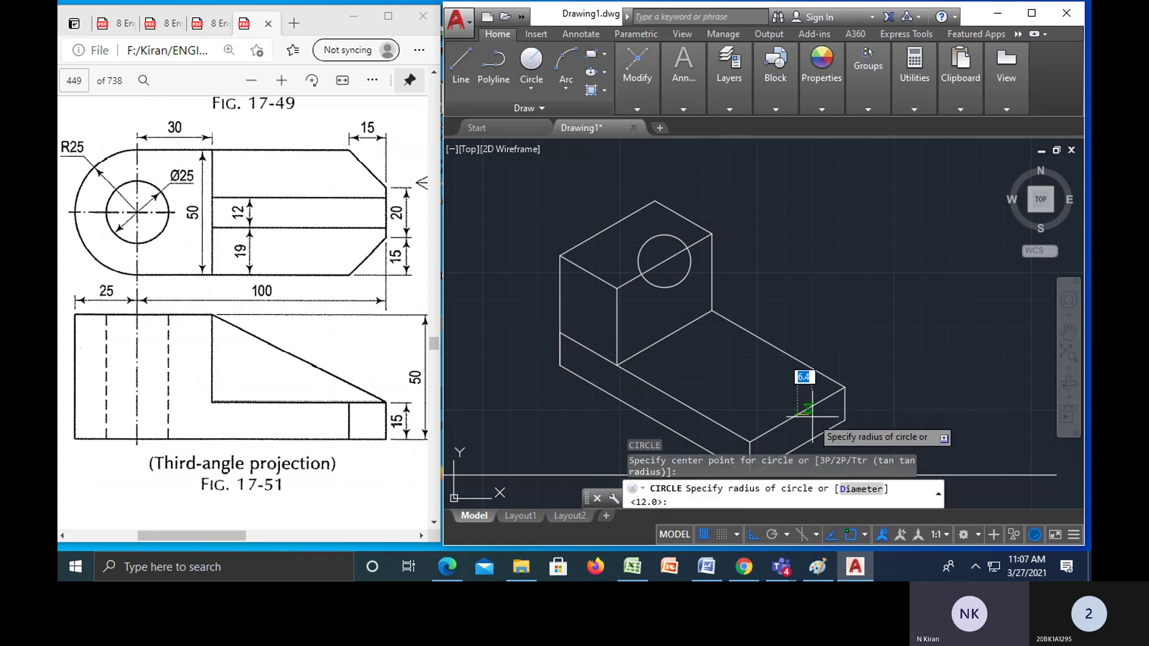
pyautogui.write('12')
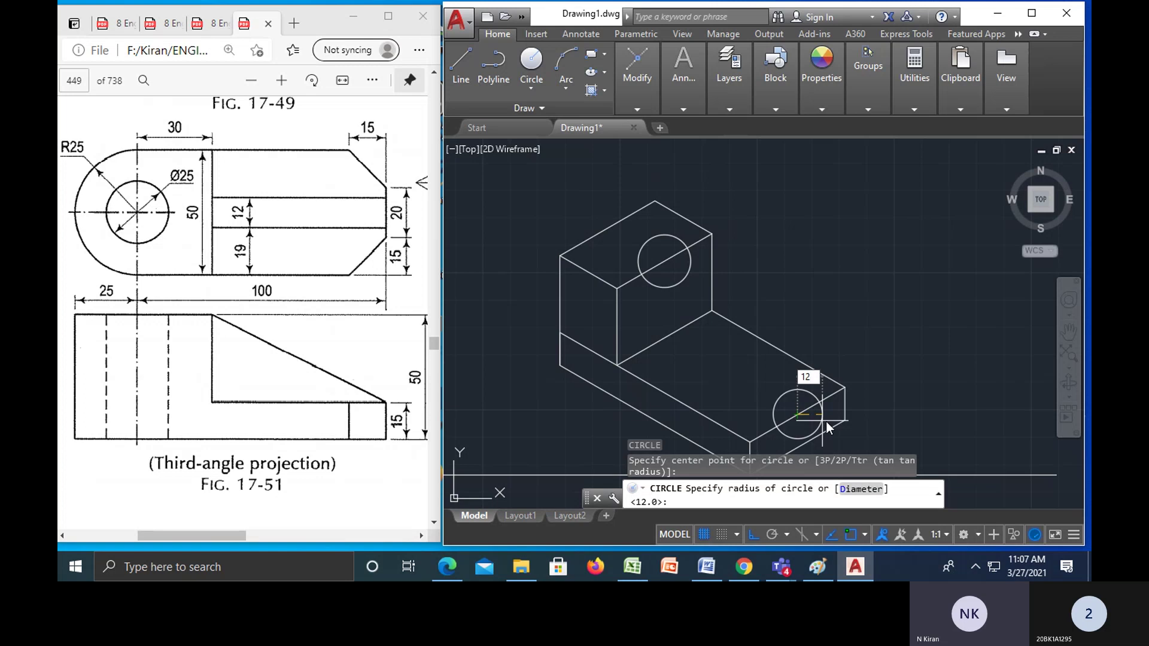
pyautogui.press('Return')
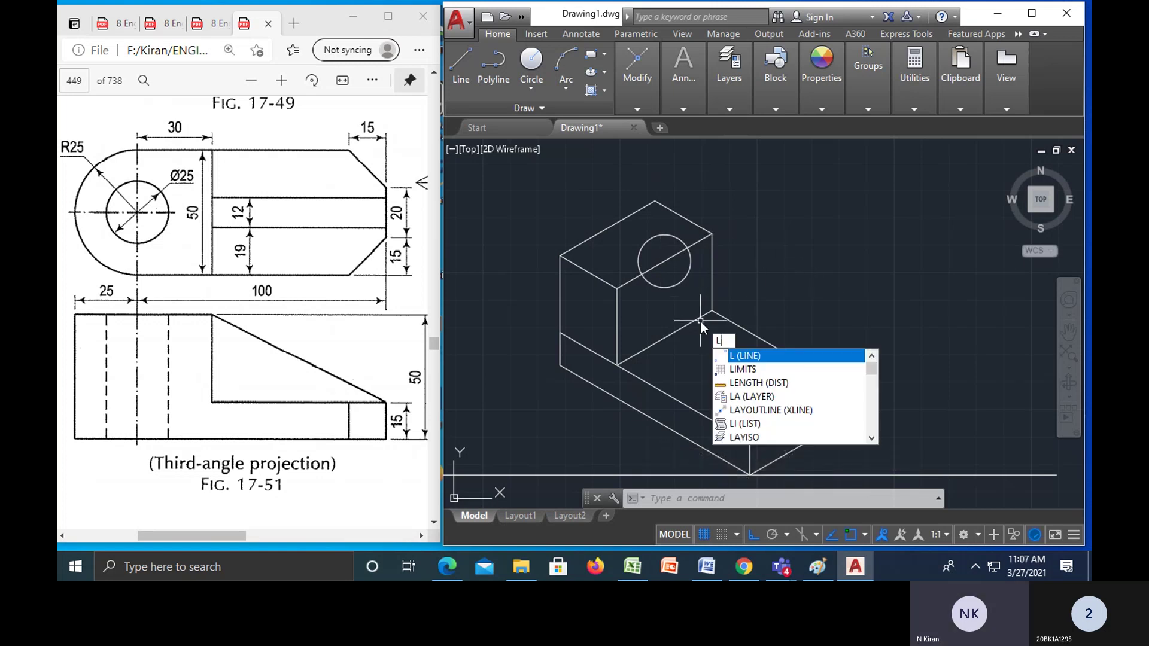
# - Draw two sloping rib lines joining the circle intersections on the block's upper edge to those on the base end face's upper edge
pyautogui.press('Return')
pyautogui.click(642, 274)
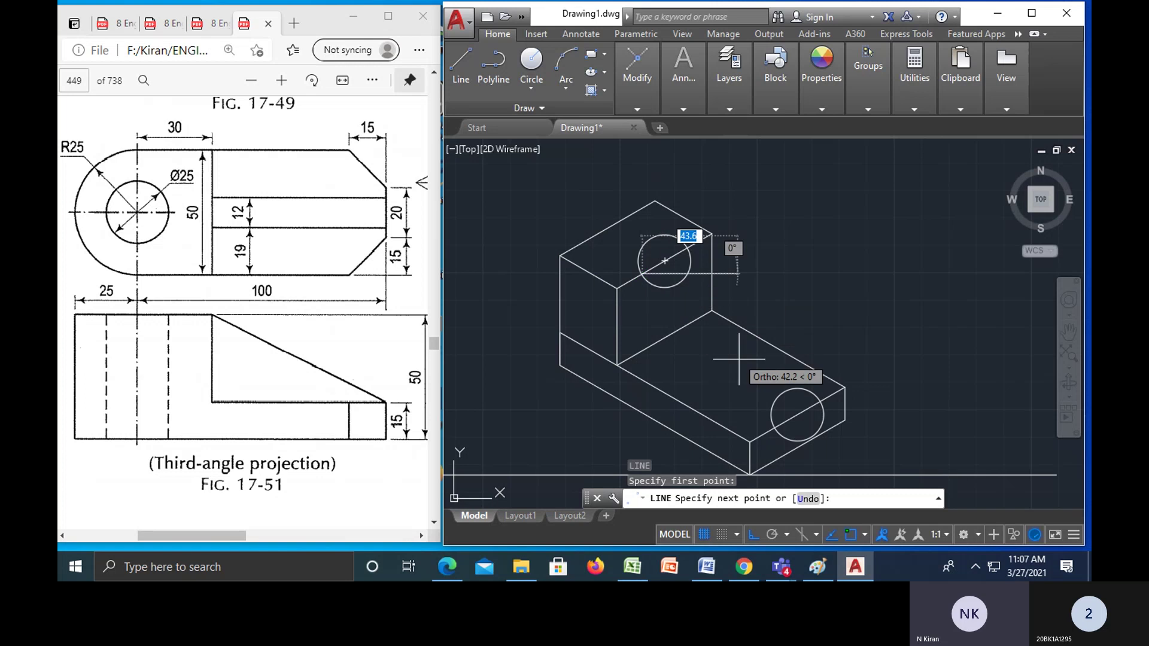
pyautogui.click(774, 427)
pyautogui.press('Escape')
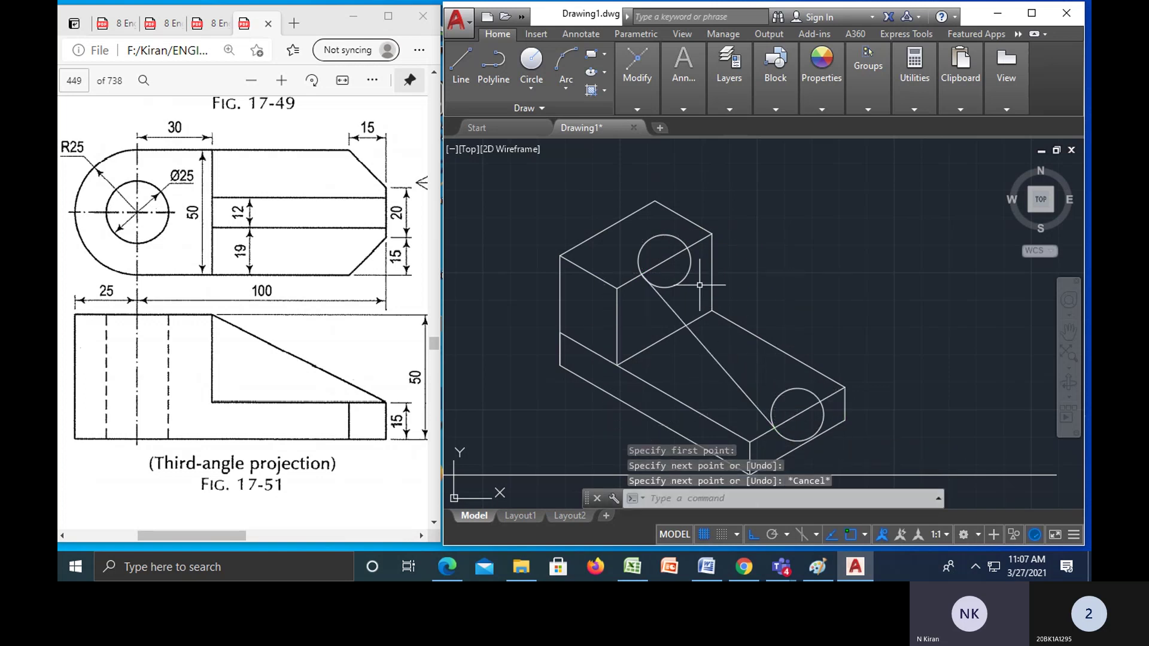
pyautogui.press('Return')
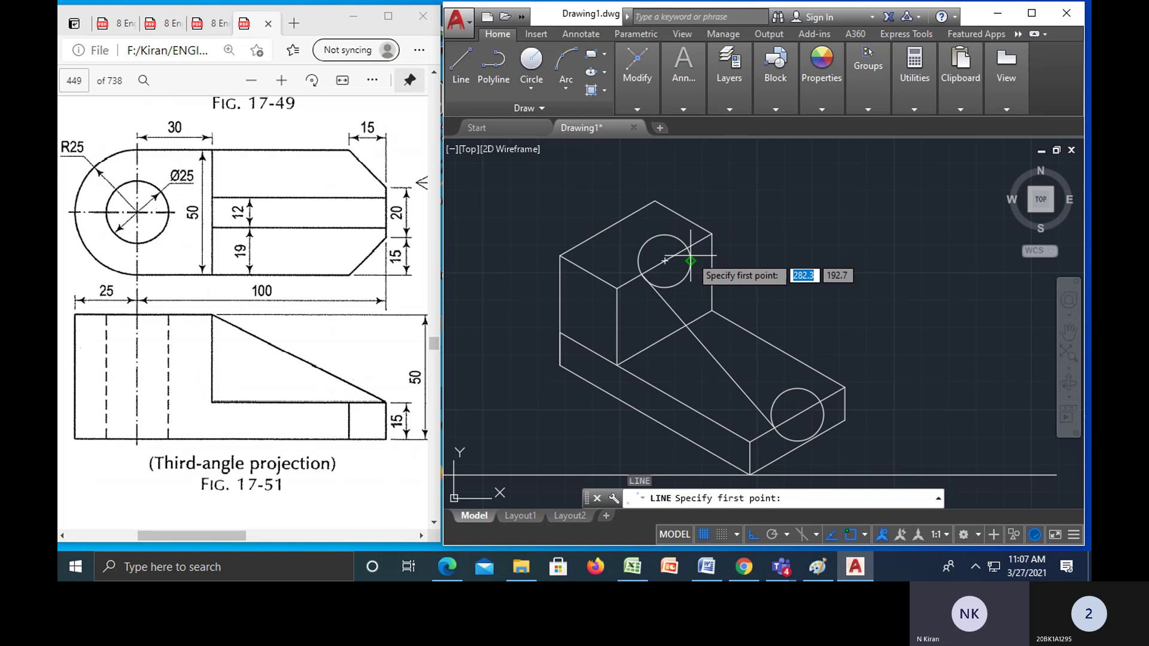
pyautogui.click(687, 248)
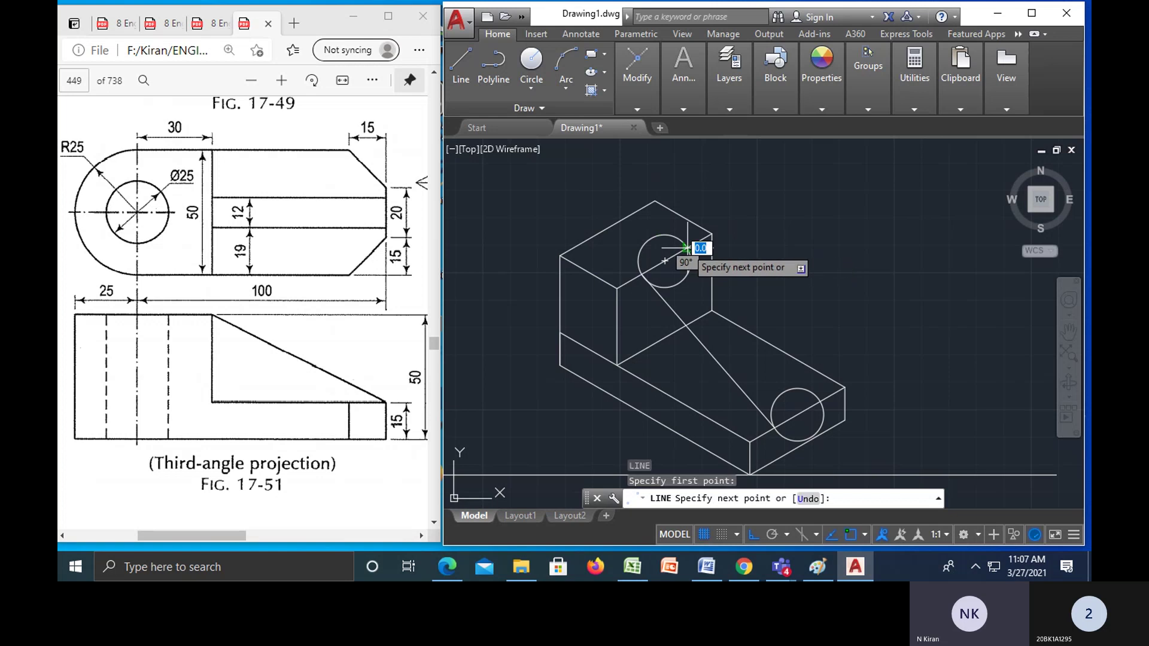
pyautogui.click(821, 401)
pyautogui.press('Escape')
pyautogui.press('Escape')
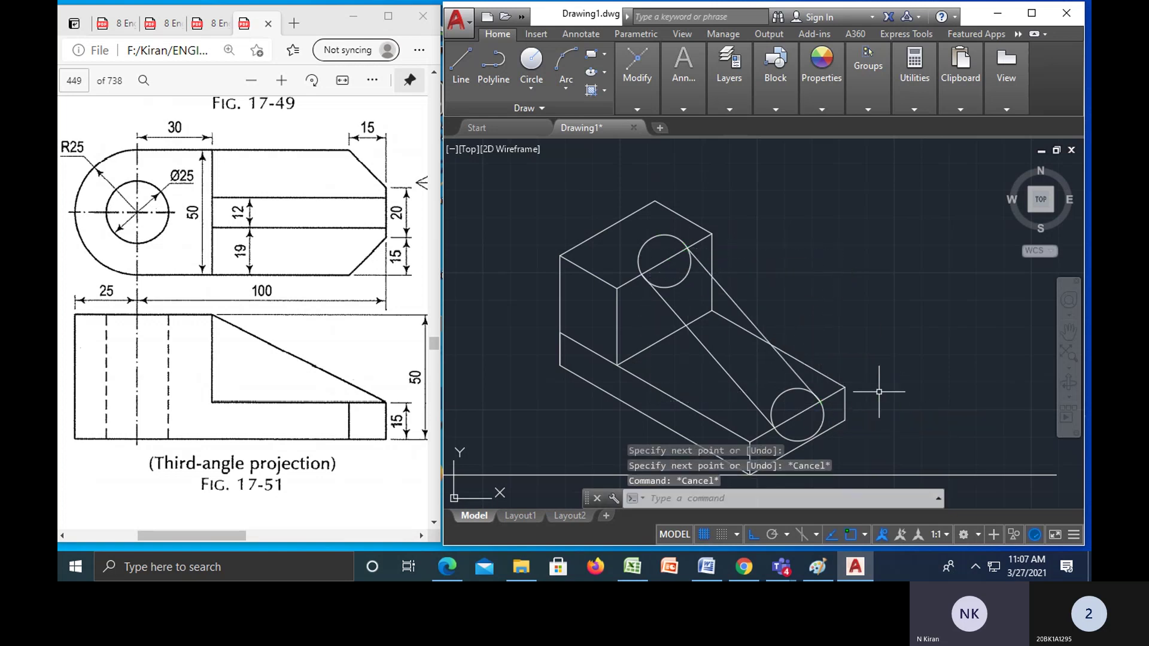
pyautogui.write('ts or')
pyautogui.press('Return')
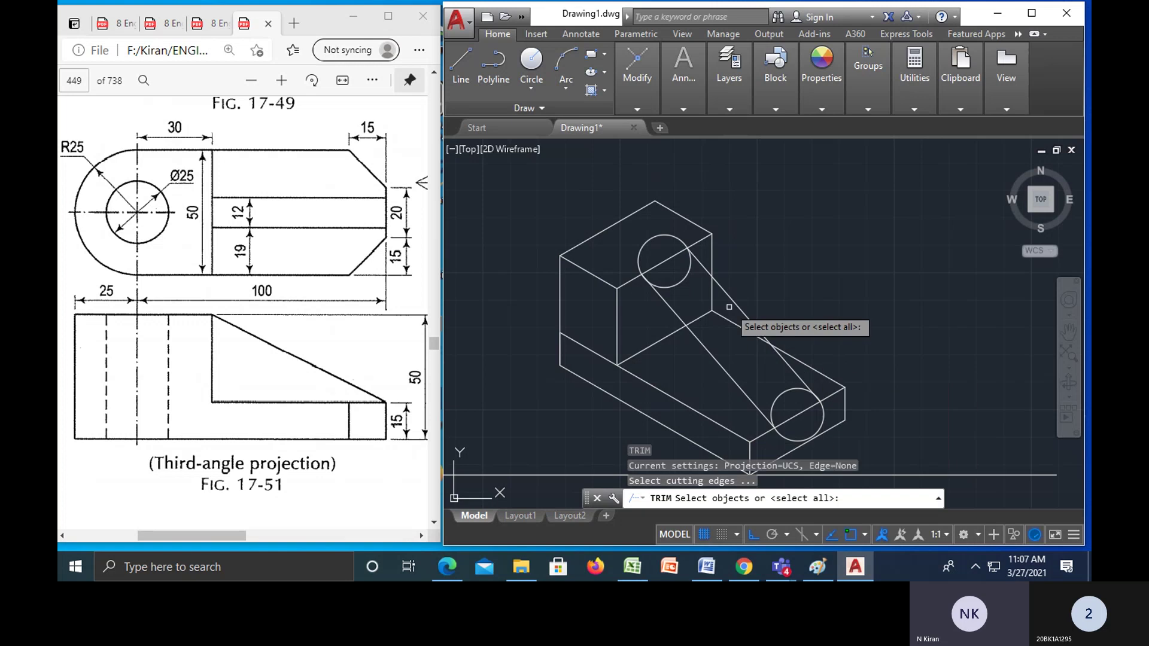
pyautogui.press('Escape')
pyautogui.press('Escape')
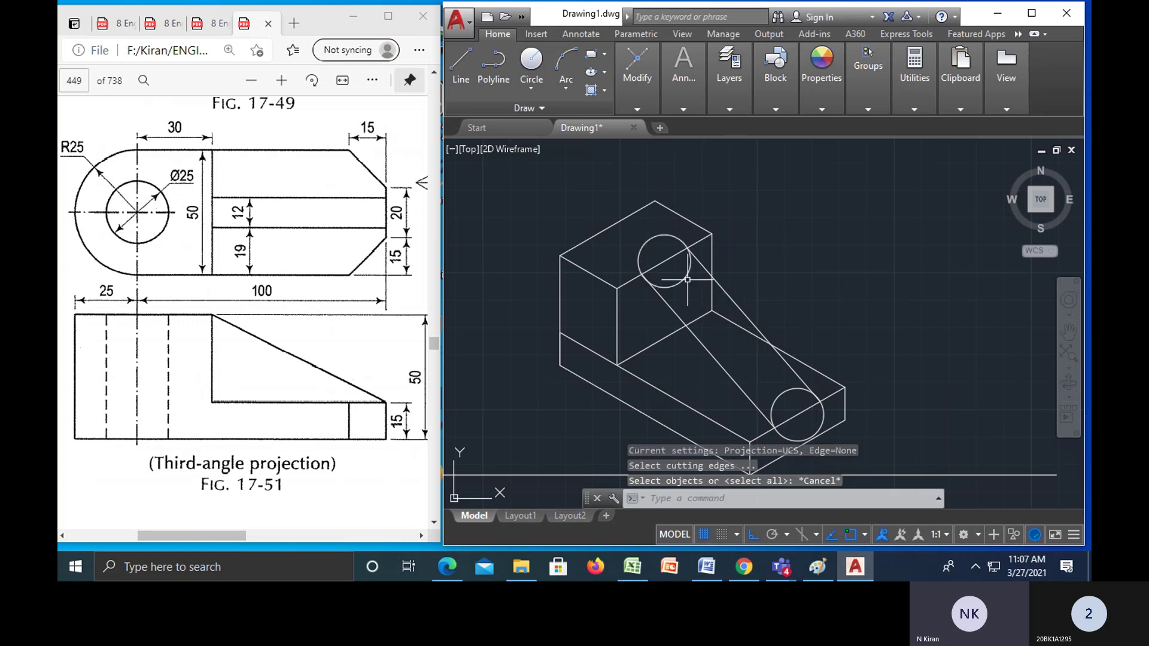
# - Delete both construction circles, on the block's upper edge and on the base's end face
pyautogui.click(685, 278)
pyautogui.press('Delete')
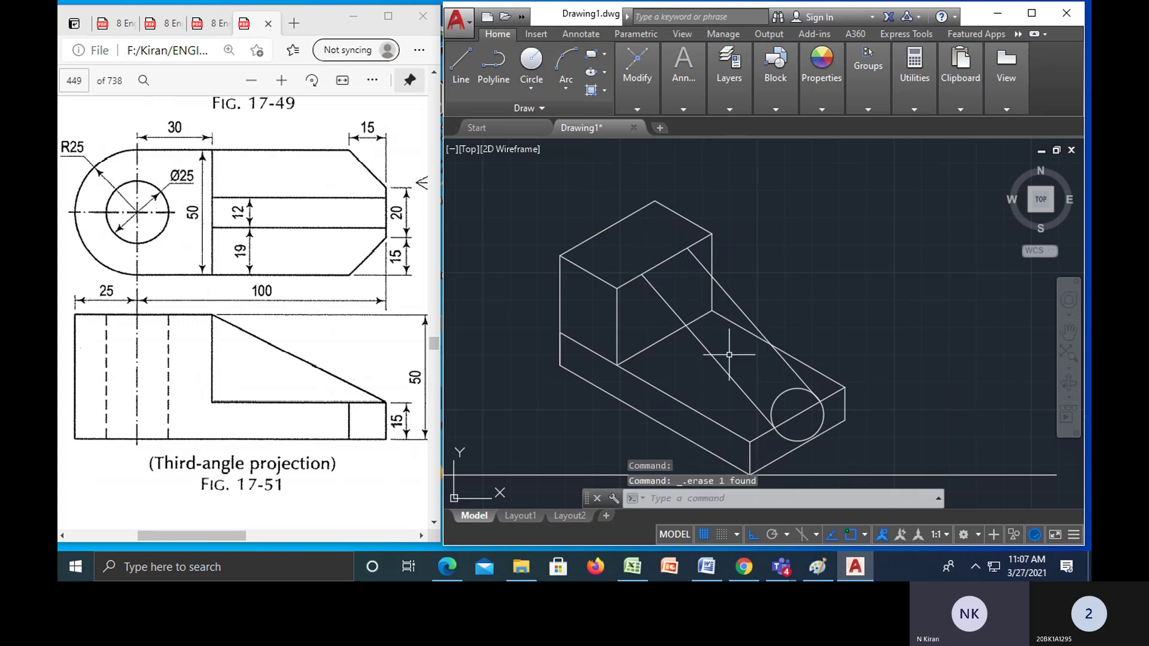
pyautogui.click(787, 390)
pyautogui.press('Delete')
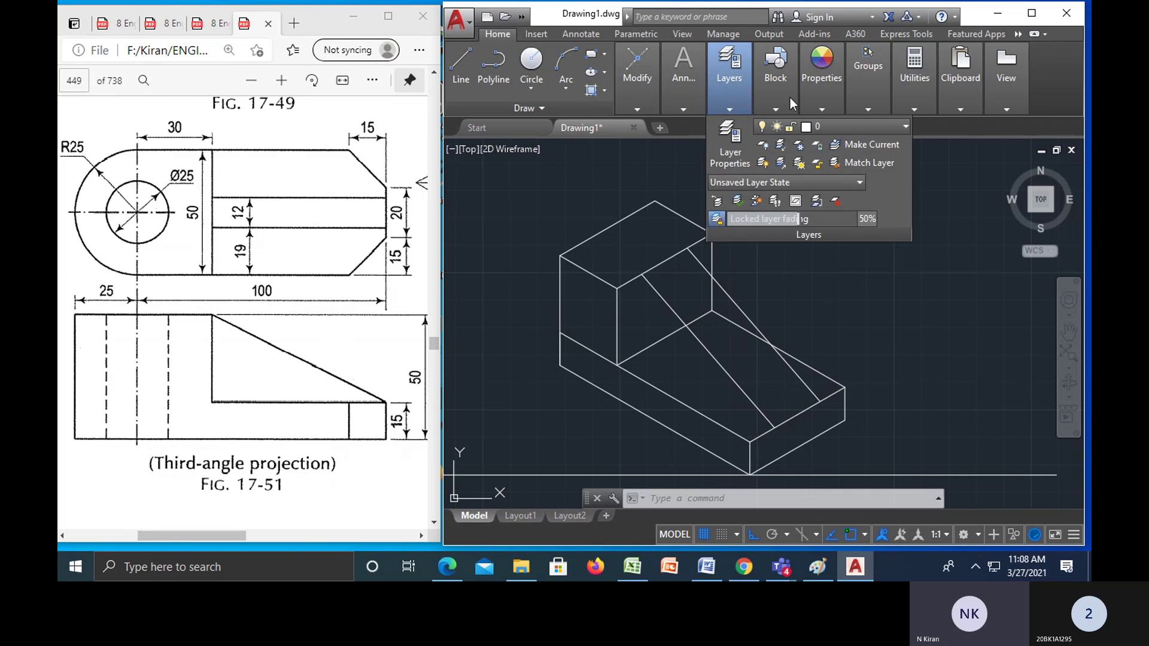
# - Add an aligned dimension between the lower ends of the two sloping rib lines, placed outside the base's end face
pyautogui.moveTo(707, 101)
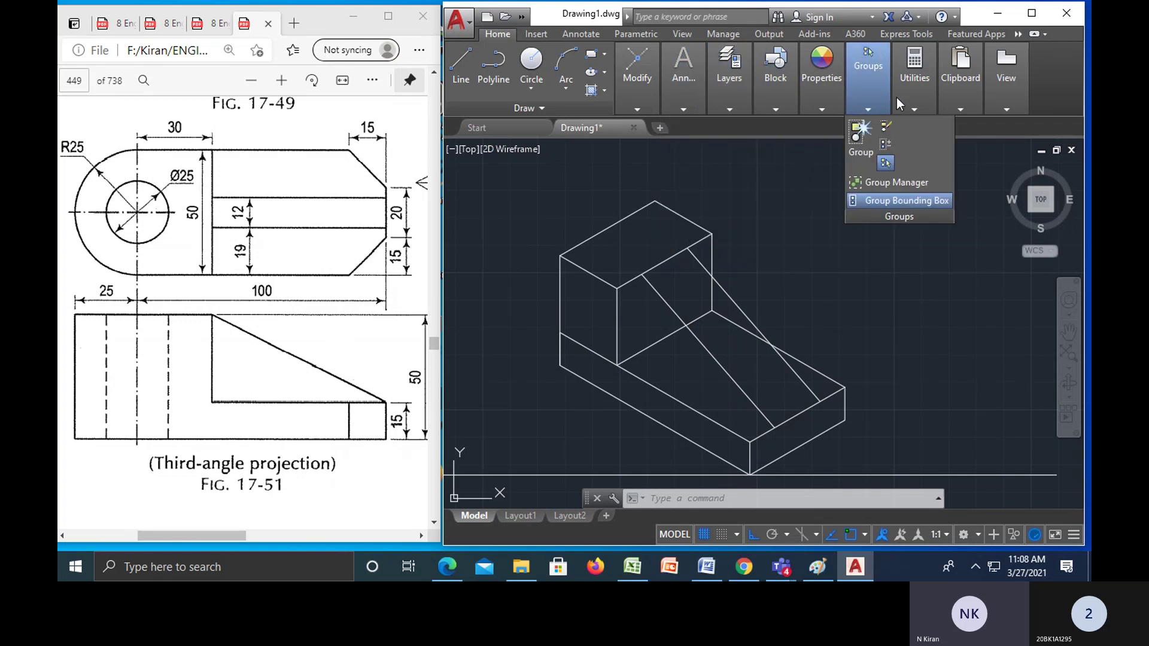
pyautogui.moveTo(877, 114)
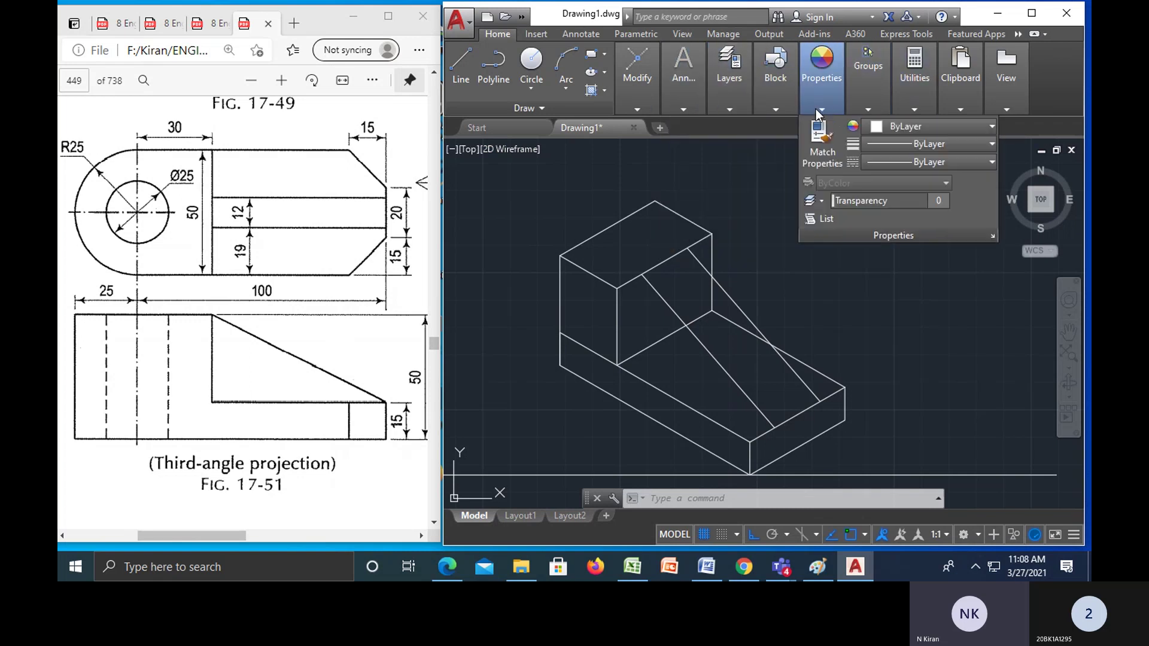
pyautogui.moveTo(773, 113)
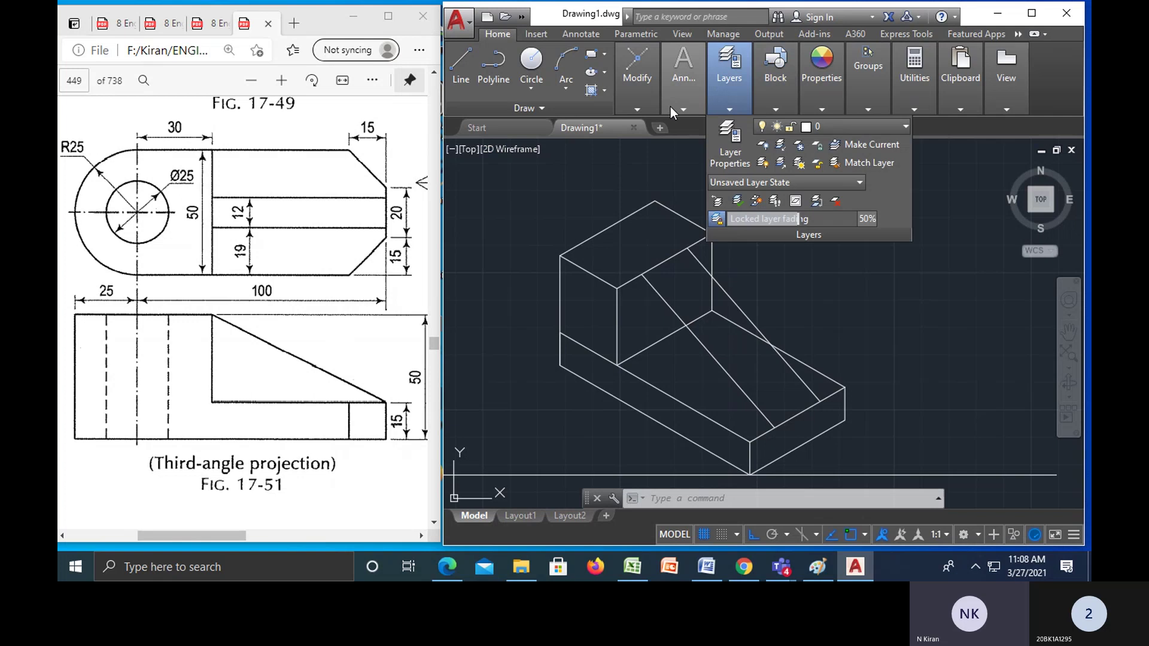
pyautogui.moveTo(644, 109)
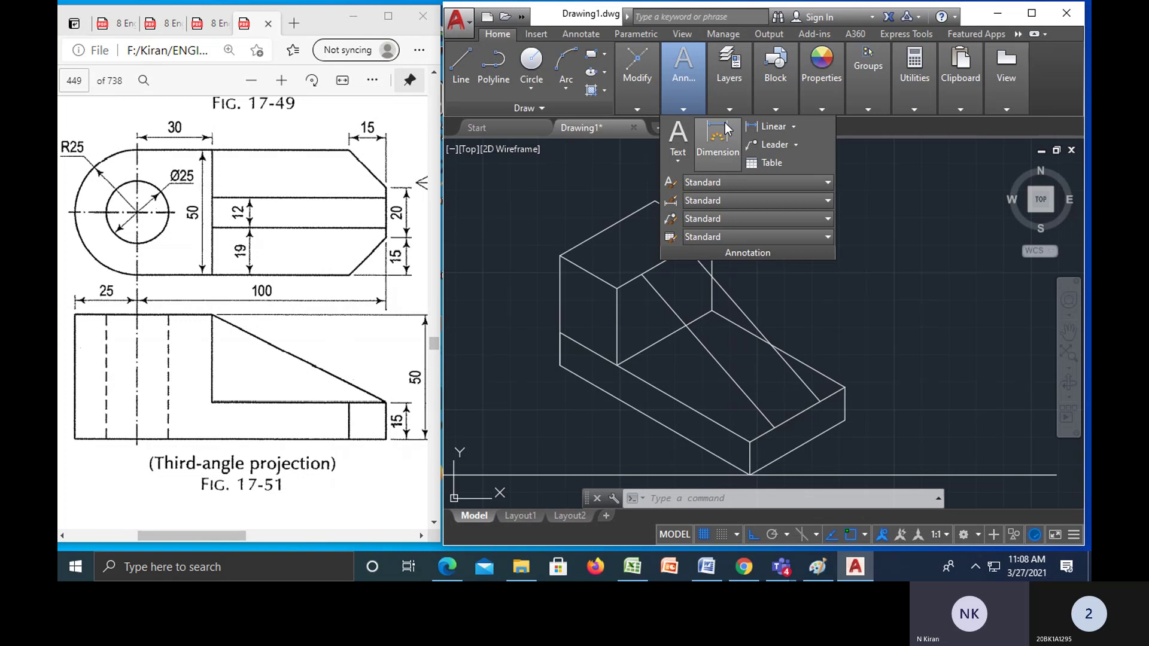
pyautogui.click(773, 127)
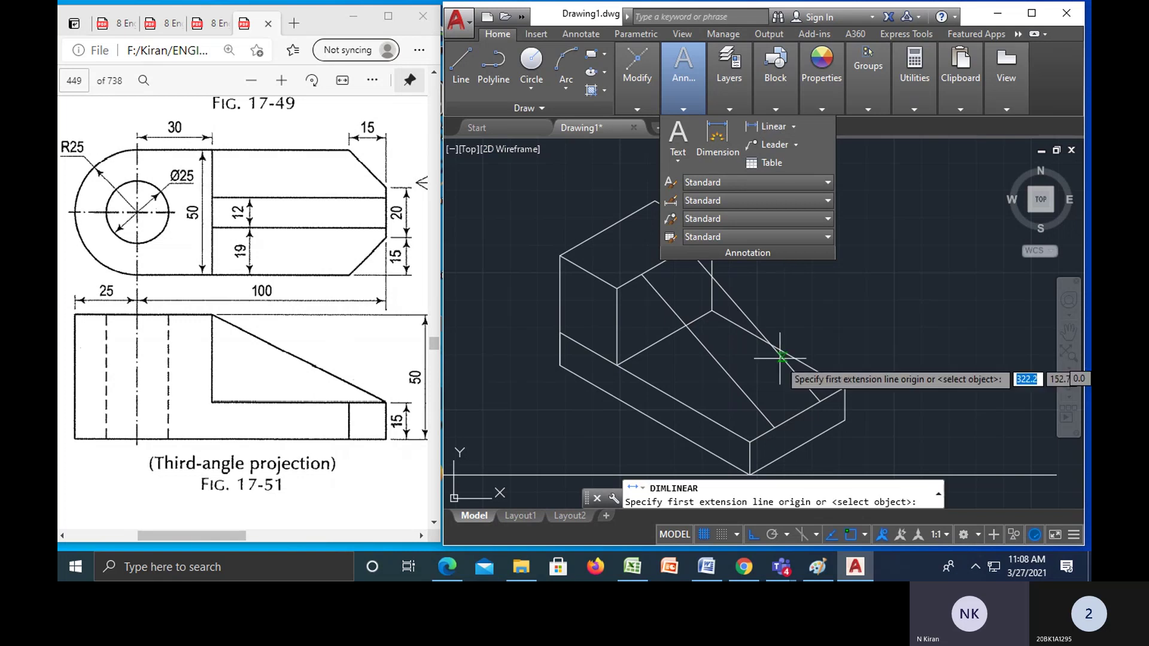
pyautogui.moveTo(694, 96)
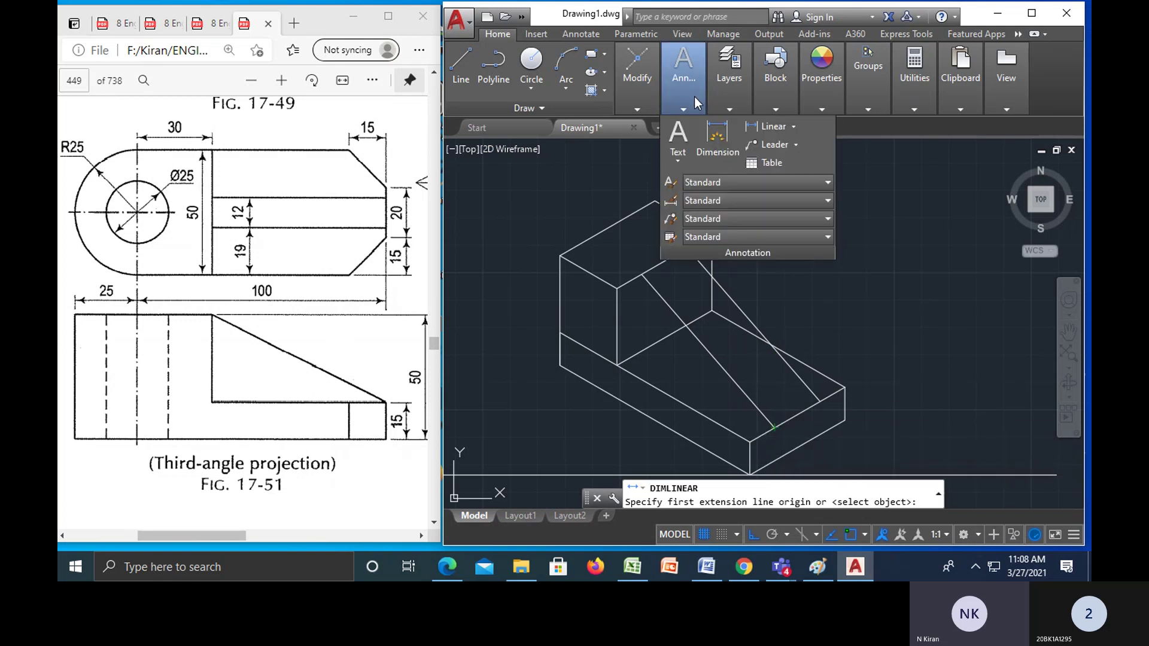
pyautogui.click(794, 125)
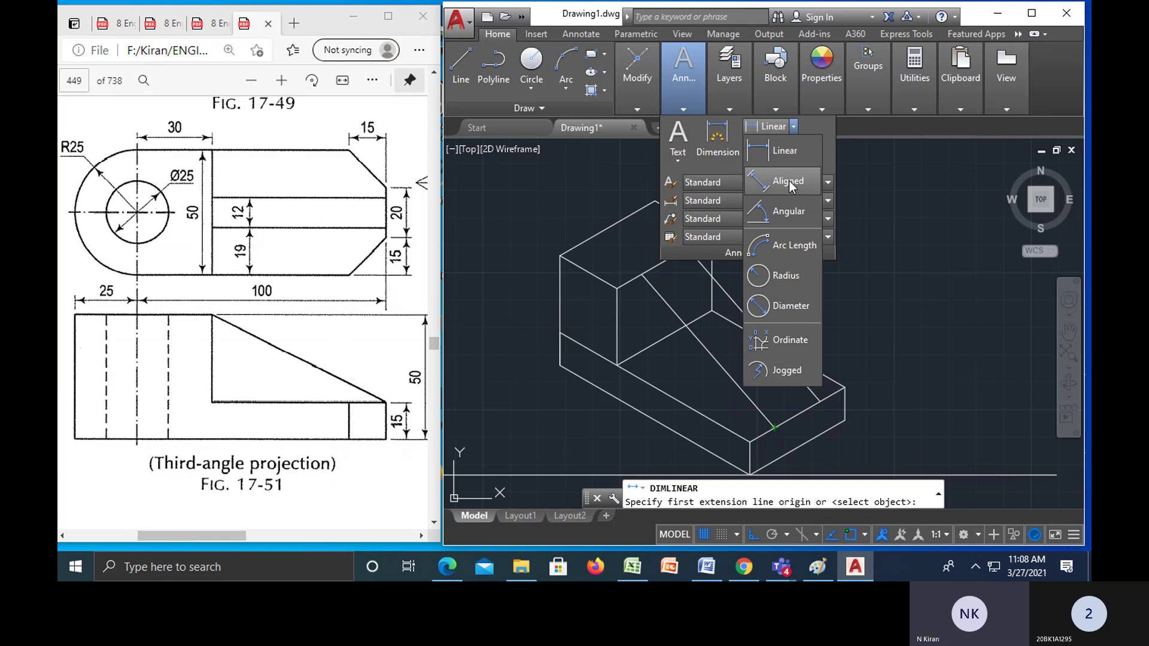
pyautogui.click(789, 179)
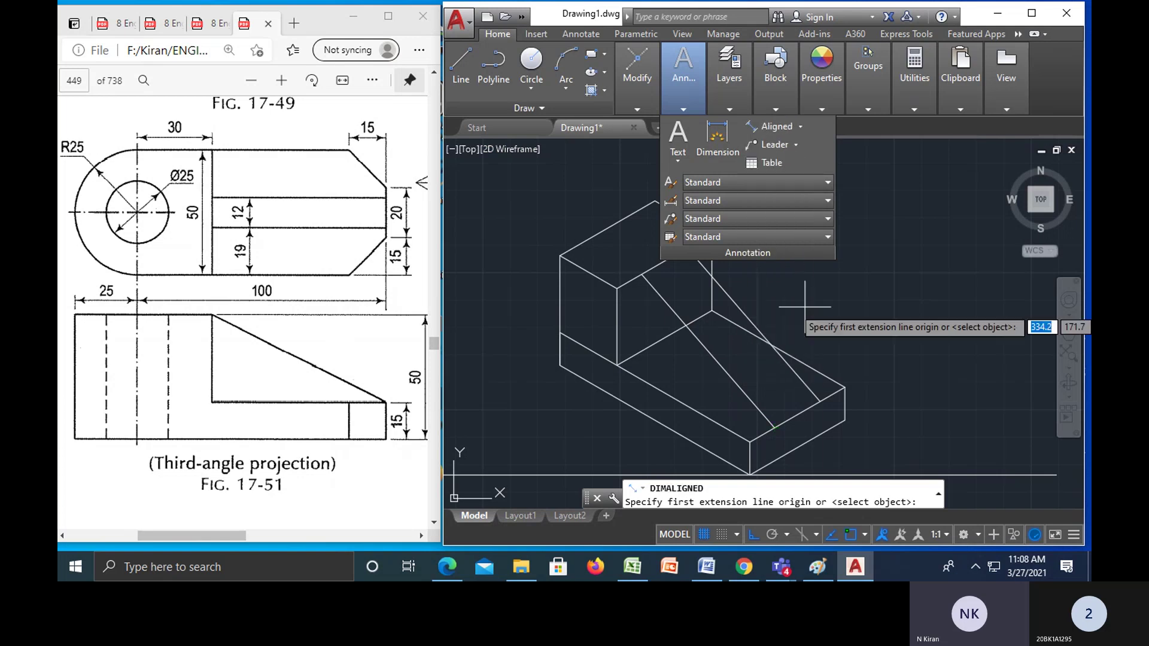
pyautogui.click(774, 427)
pyautogui.click(820, 401)
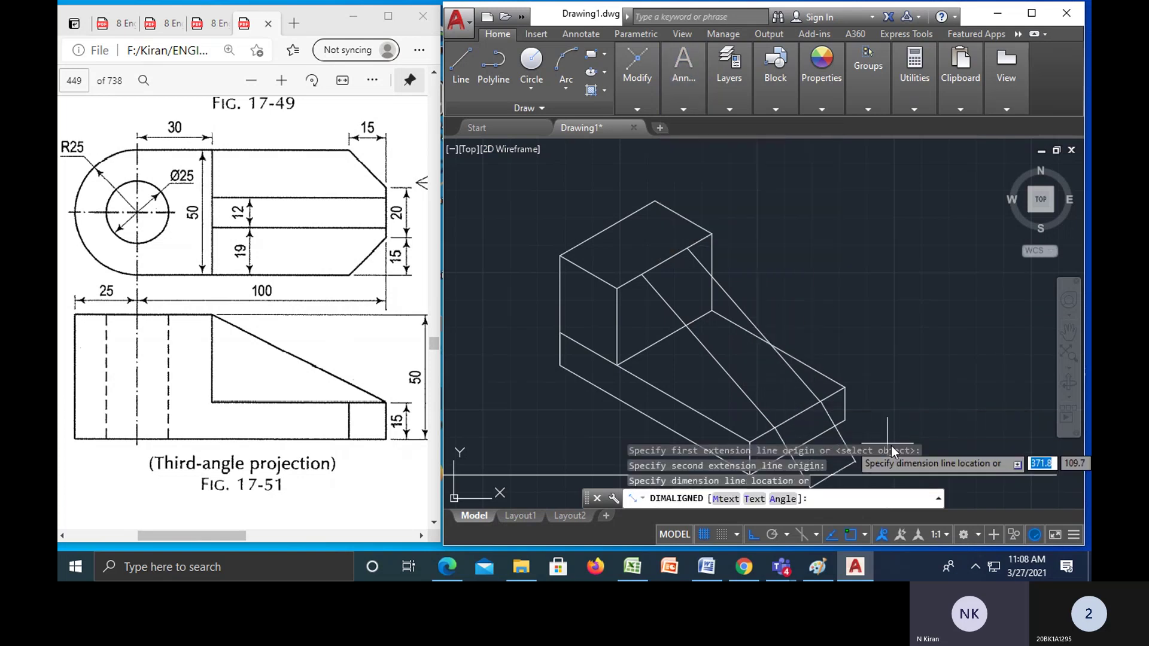
pyautogui.click(879, 423)
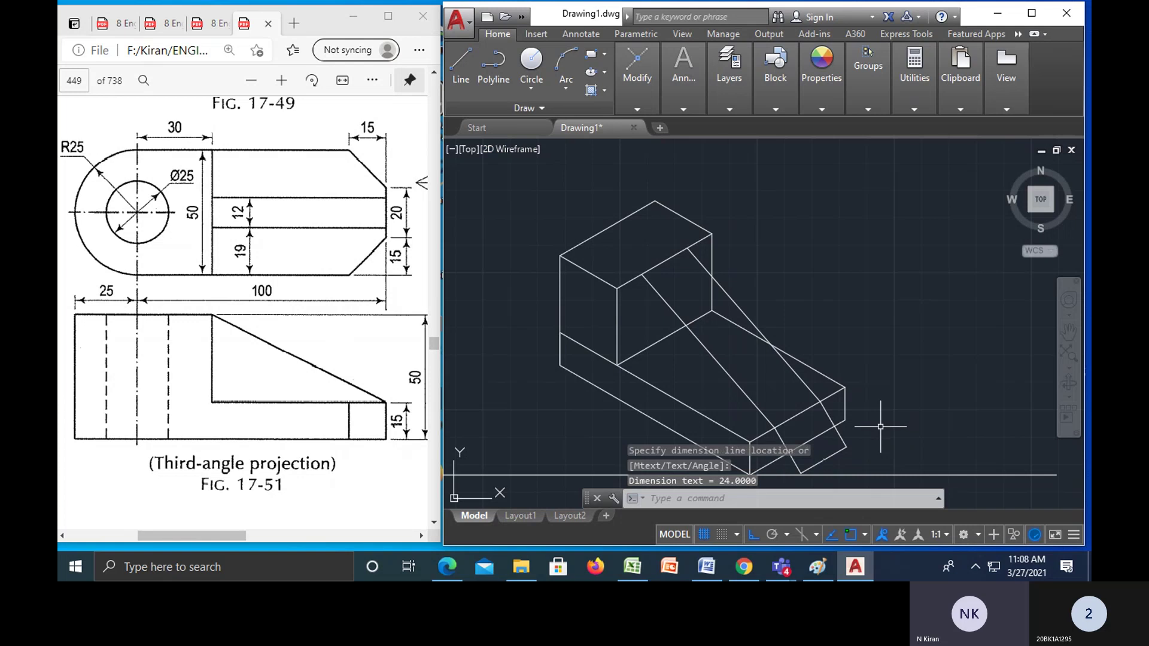
pyautogui.press('Escape')
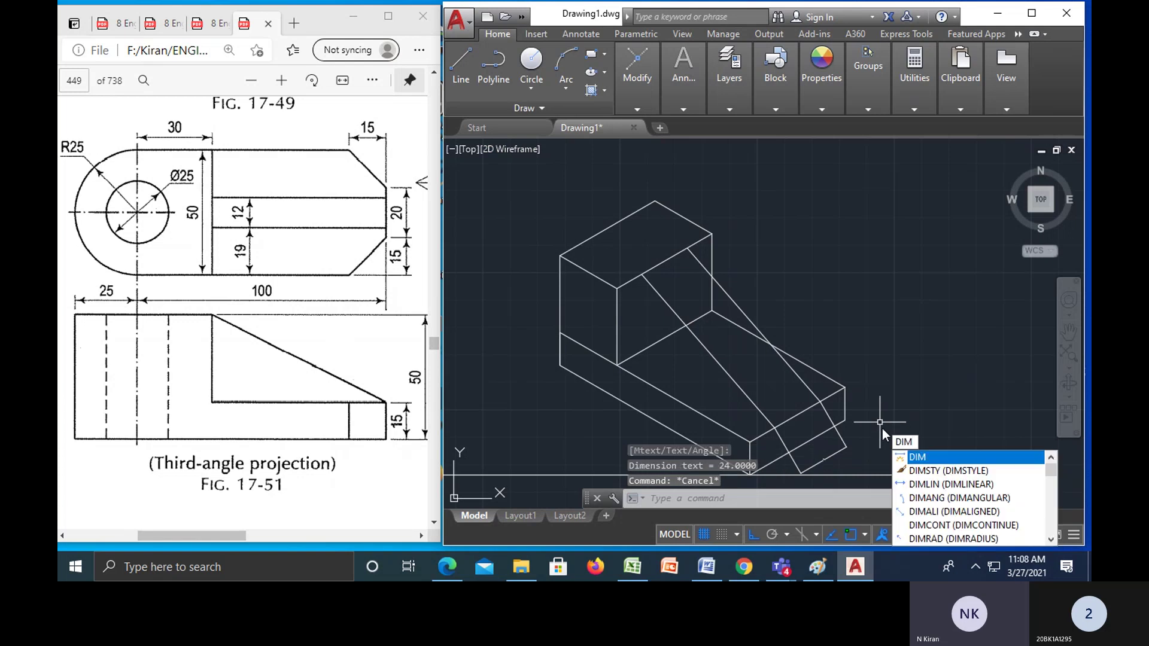
# - Set the Standard dimension style's text height to 7.0
pyautogui.click(931, 470)
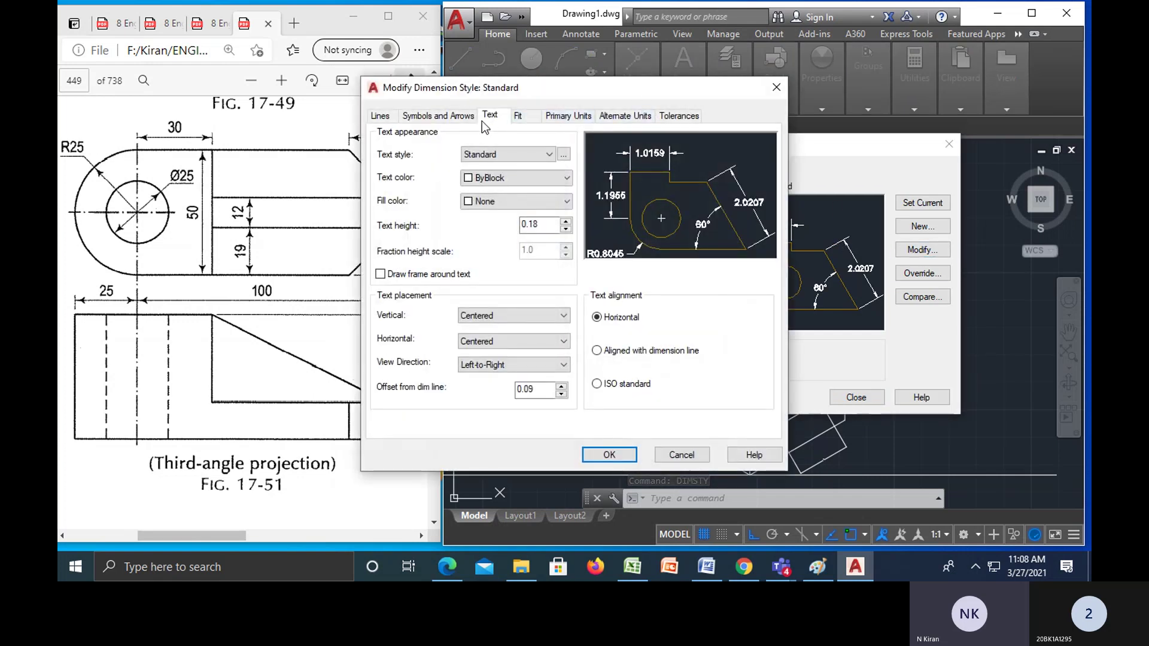
pyautogui.moveTo(540, 226); pyautogui.dragTo(474, 222)
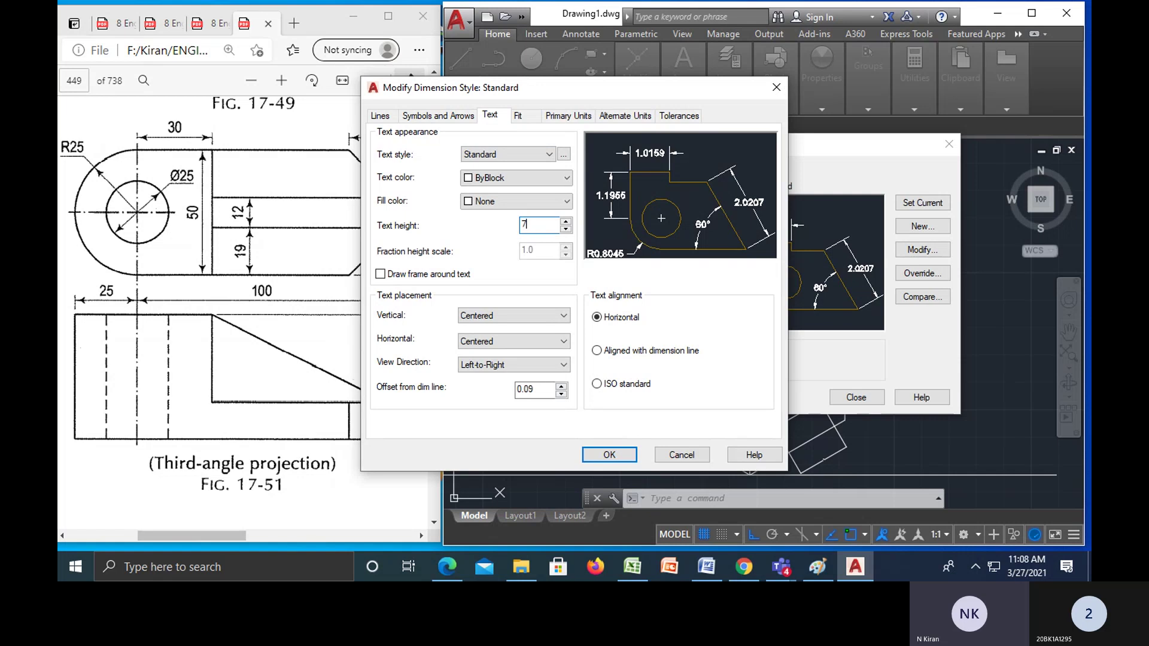
pyautogui.write('7.0')
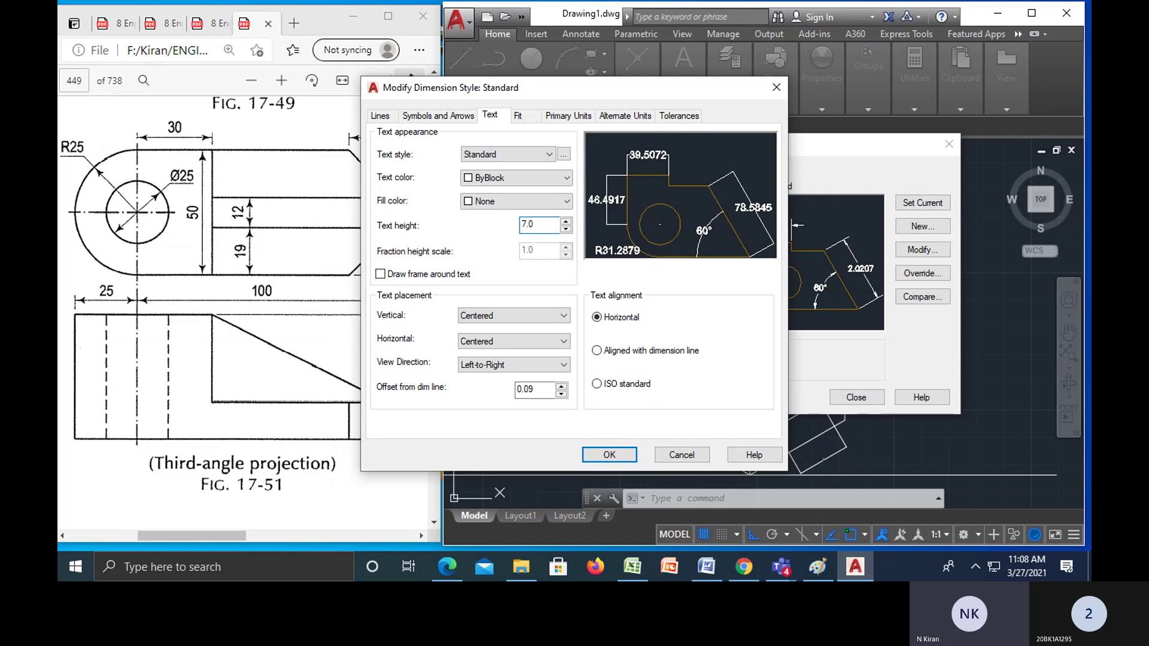
pyautogui.click(614, 454)
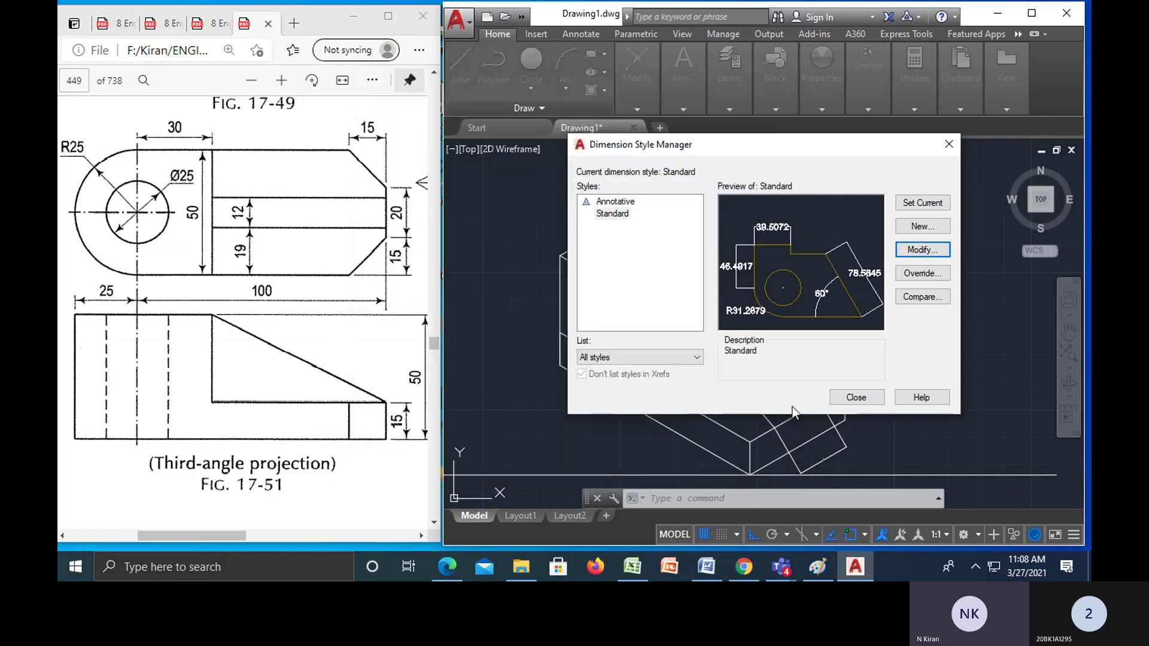
pyautogui.click(855, 397)
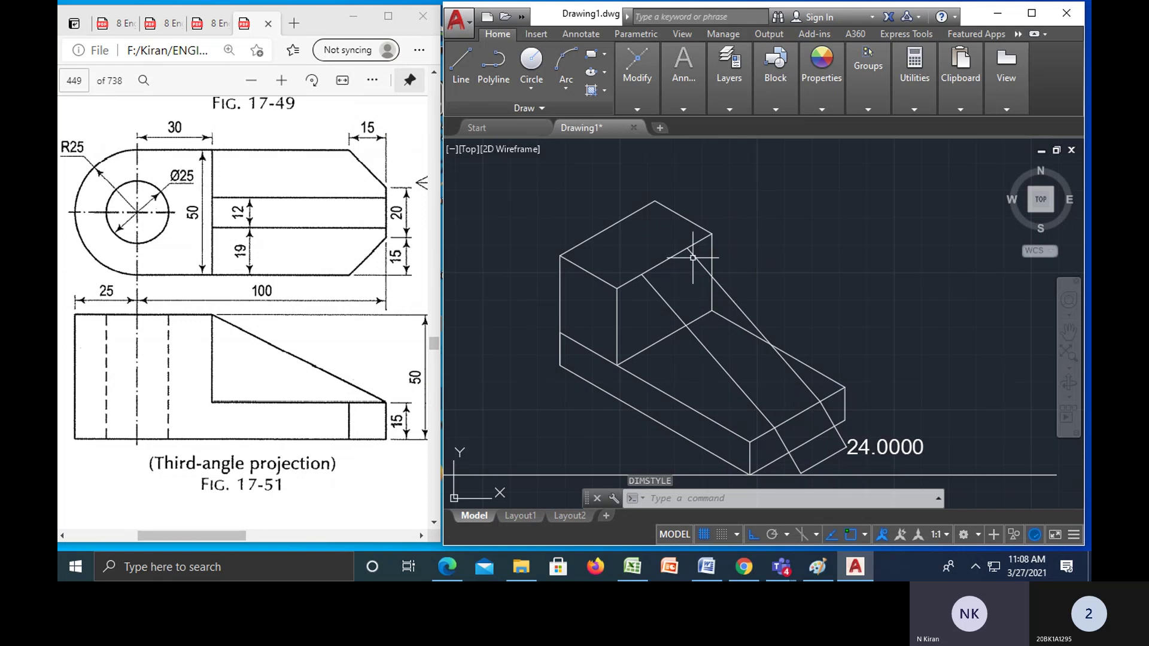
# - Delete the two sloping rib lines and the aligned dimension at their lower ends
pyautogui.click(718, 285)
pyautogui.click(699, 337)
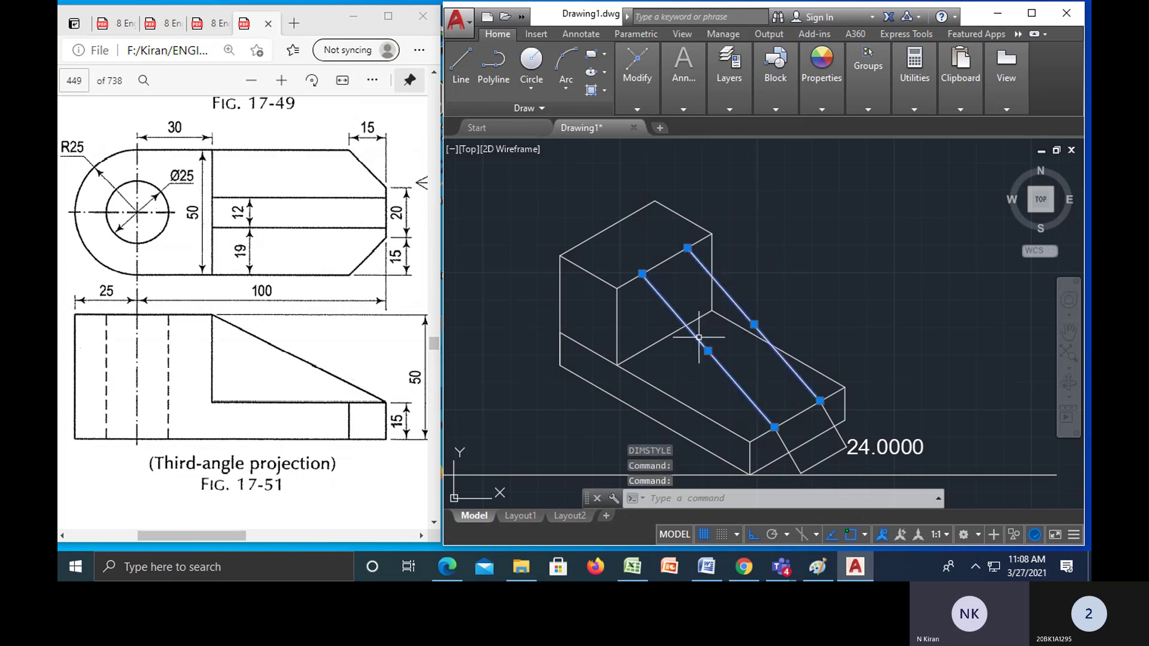
pyautogui.press('Delete')
pyautogui.click(868, 450)
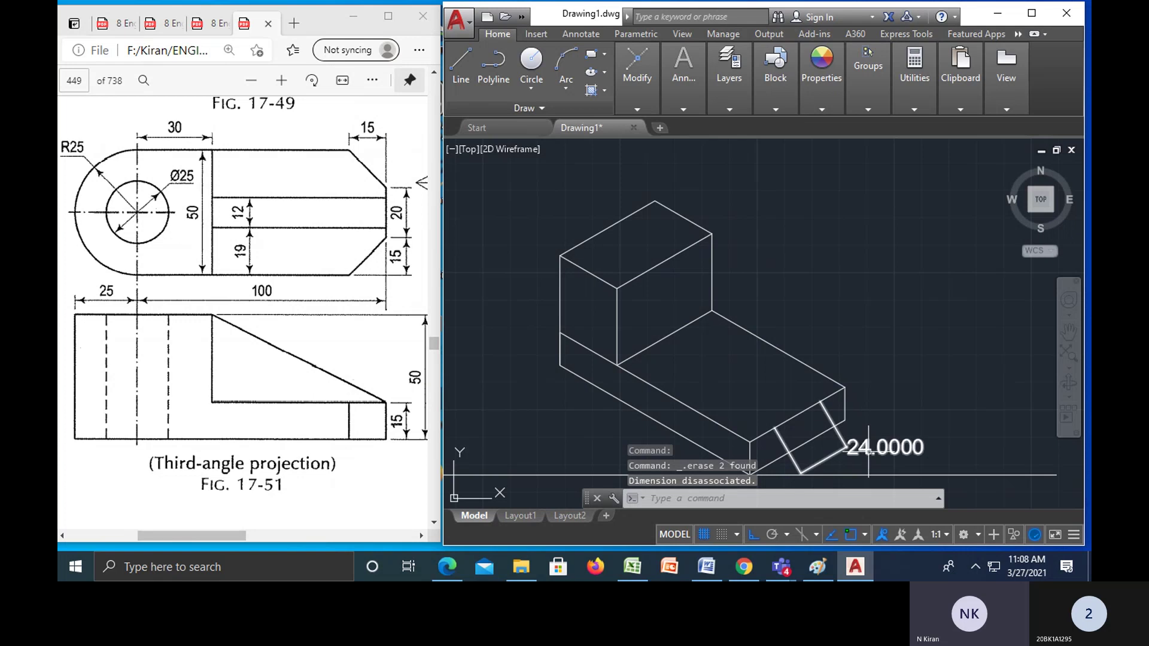
pyautogui.press('Delete')
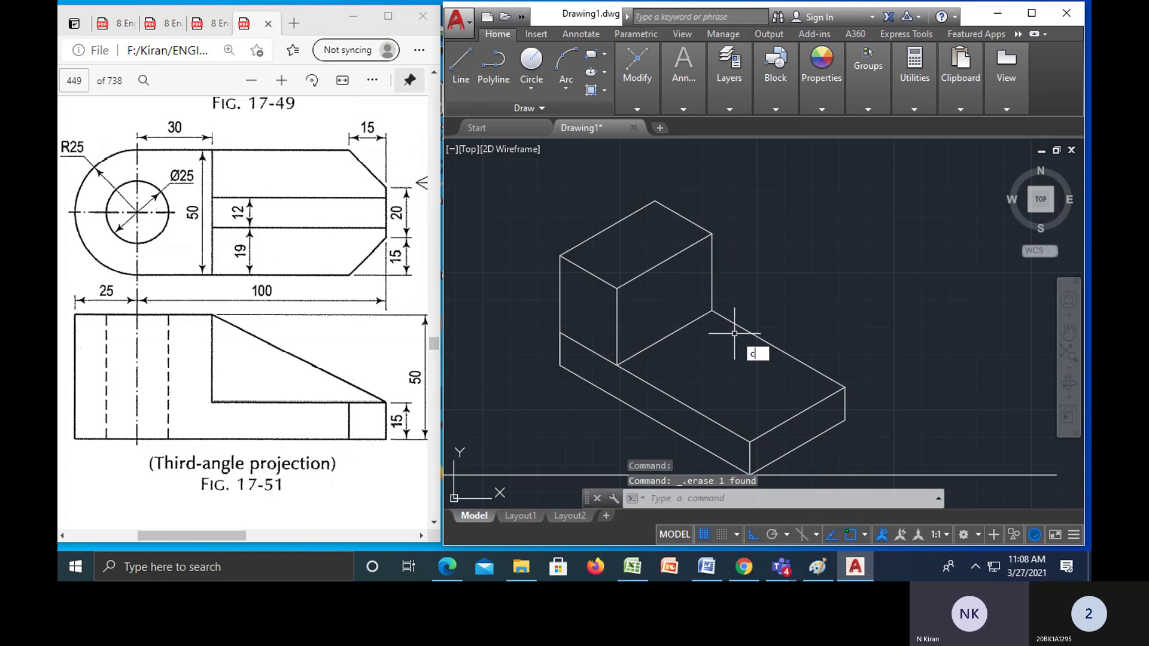
# - Draw a construction circle of radius 6 centred on the midpoint of the block's upper edge
pyautogui.press('Return')
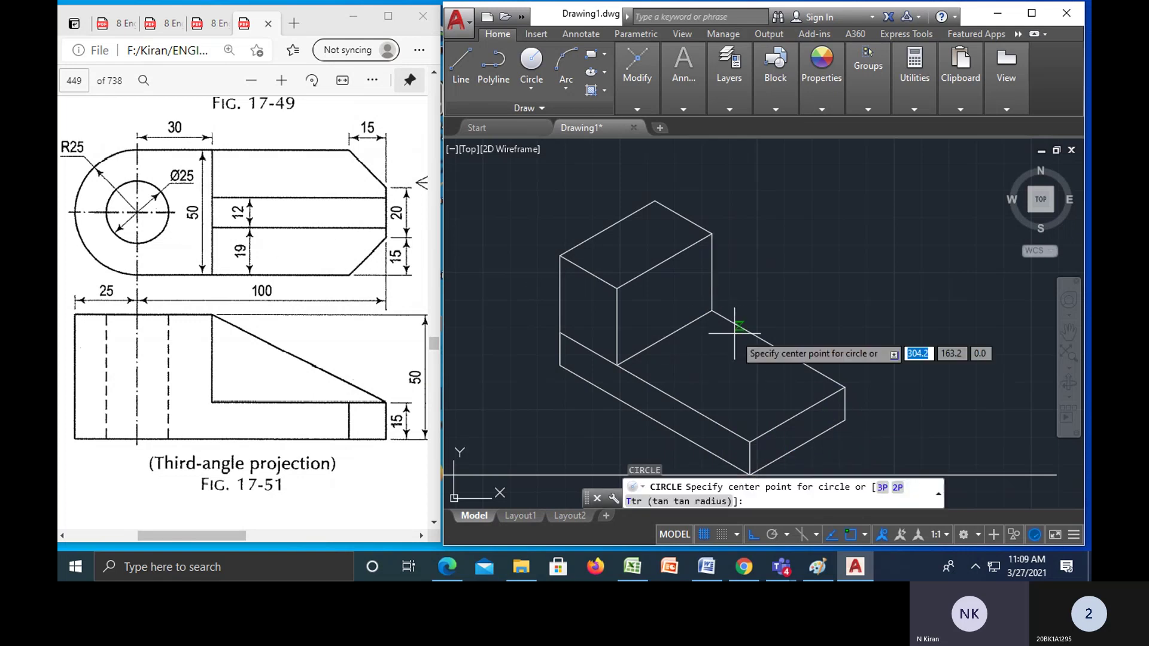
pyautogui.click(664, 261)
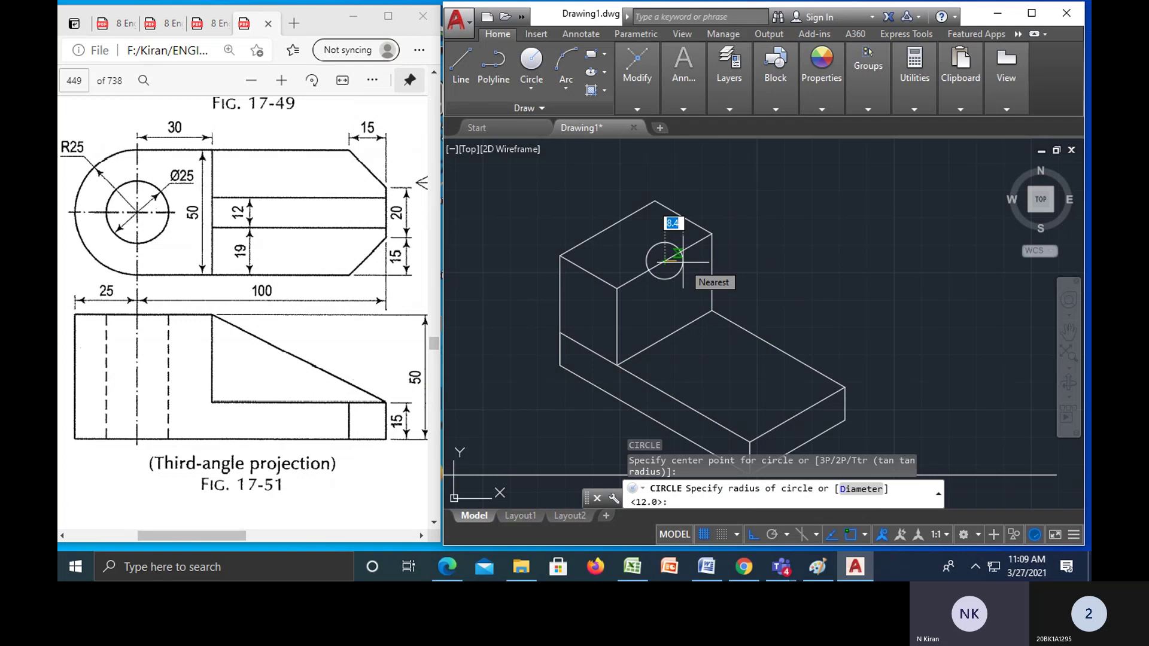
pyautogui.press('Return')
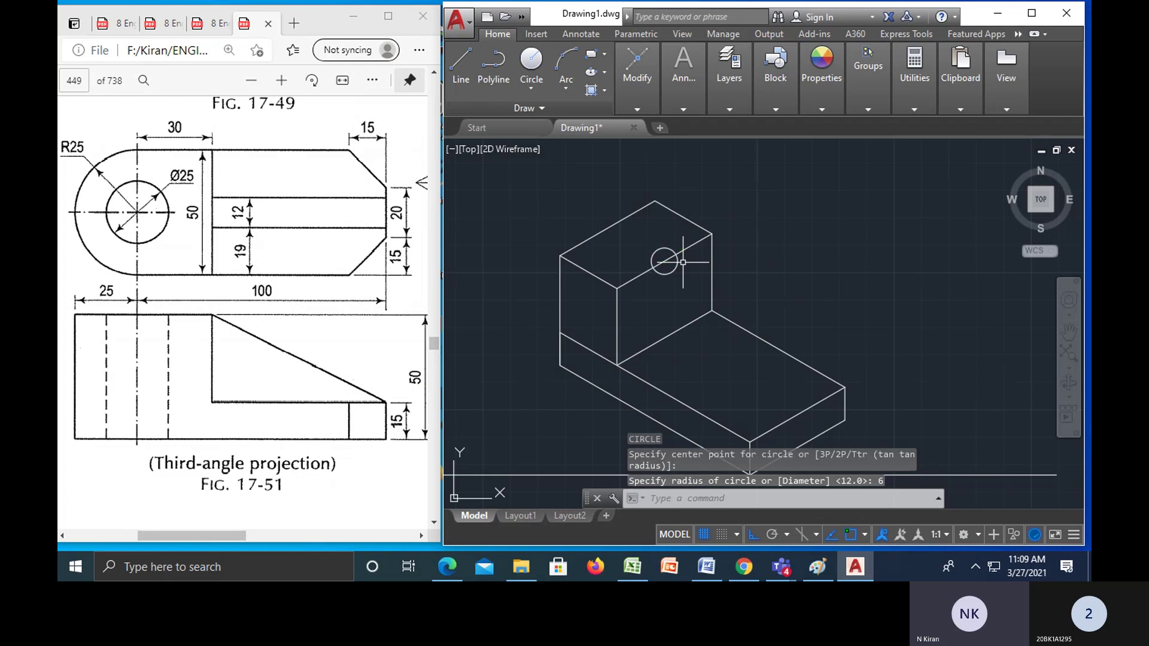
# - Draw a construction circle of radius 6 centred on the midpoint of the base end face's upper edge
pyautogui.scroll(2, 697, 332)
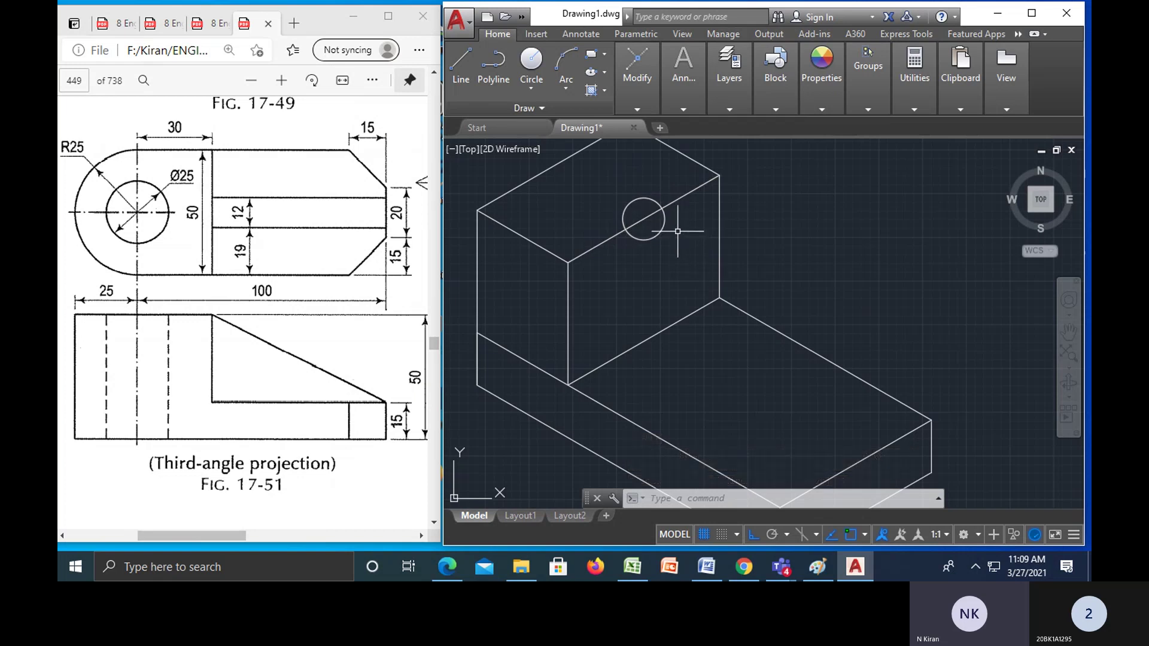
pyautogui.press('Return')
pyautogui.moveTo(801, 424); pyautogui.dragTo(751, 320, button='middle')
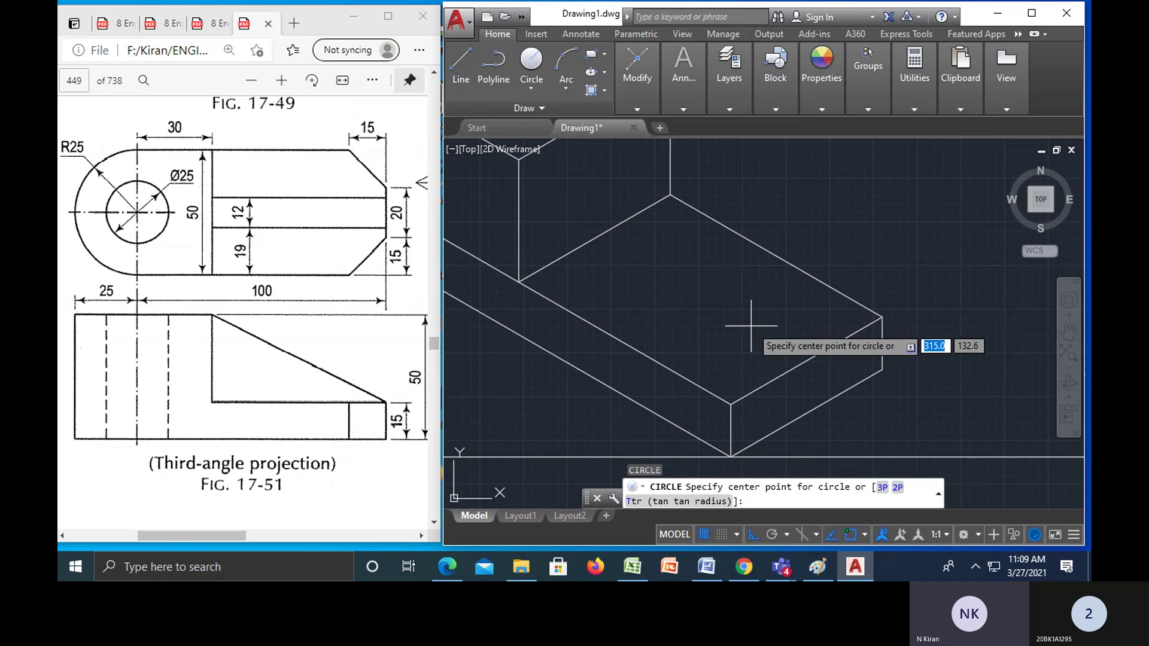
pyautogui.click(806, 361)
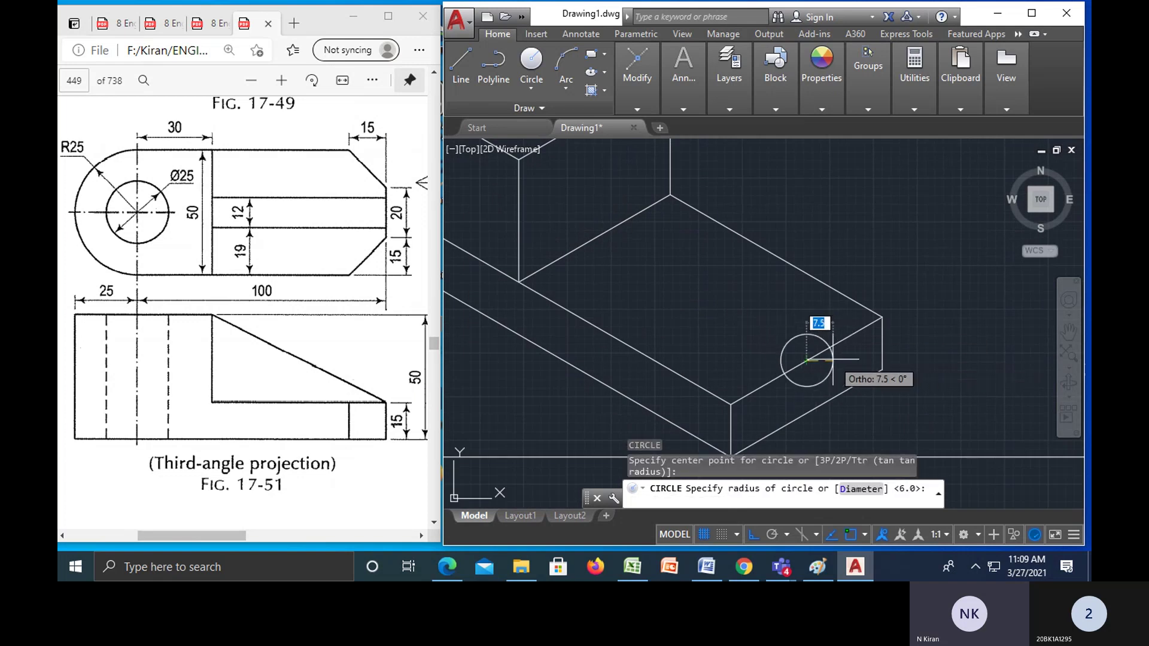
pyautogui.write('6')
pyautogui.press('Return')
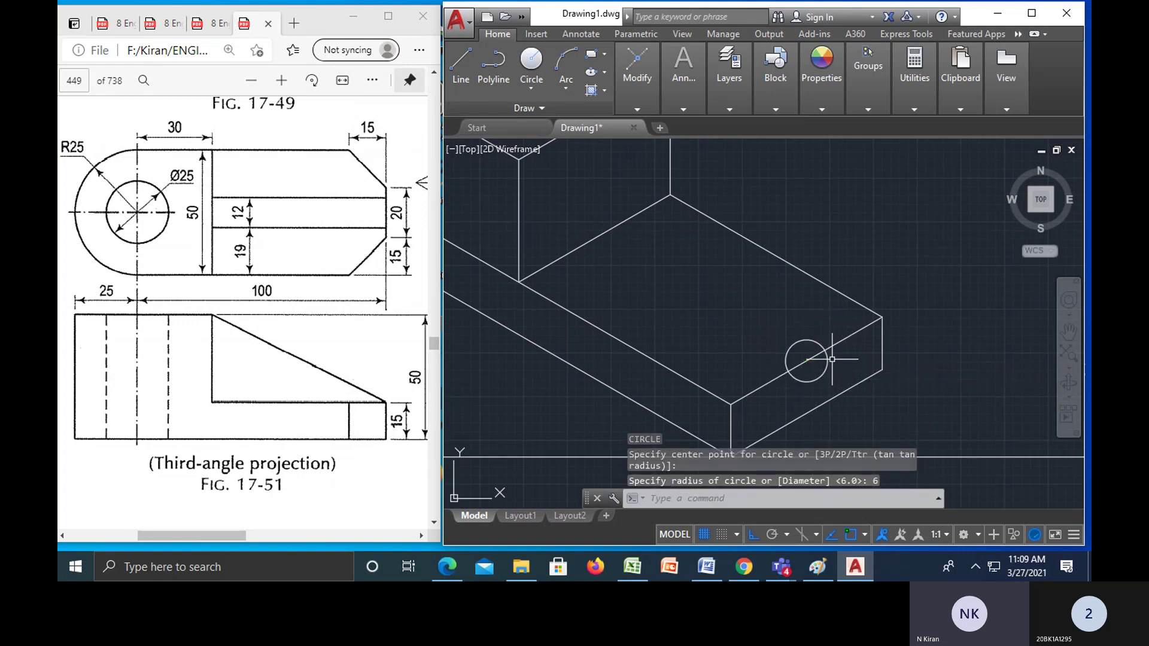
pyautogui.press('Escape')
# - Draw the front sloping rib line between the front intersections of the two circles with the block's and the base end face's upper edges
pyautogui.write('l')
pyautogui.press('Return')
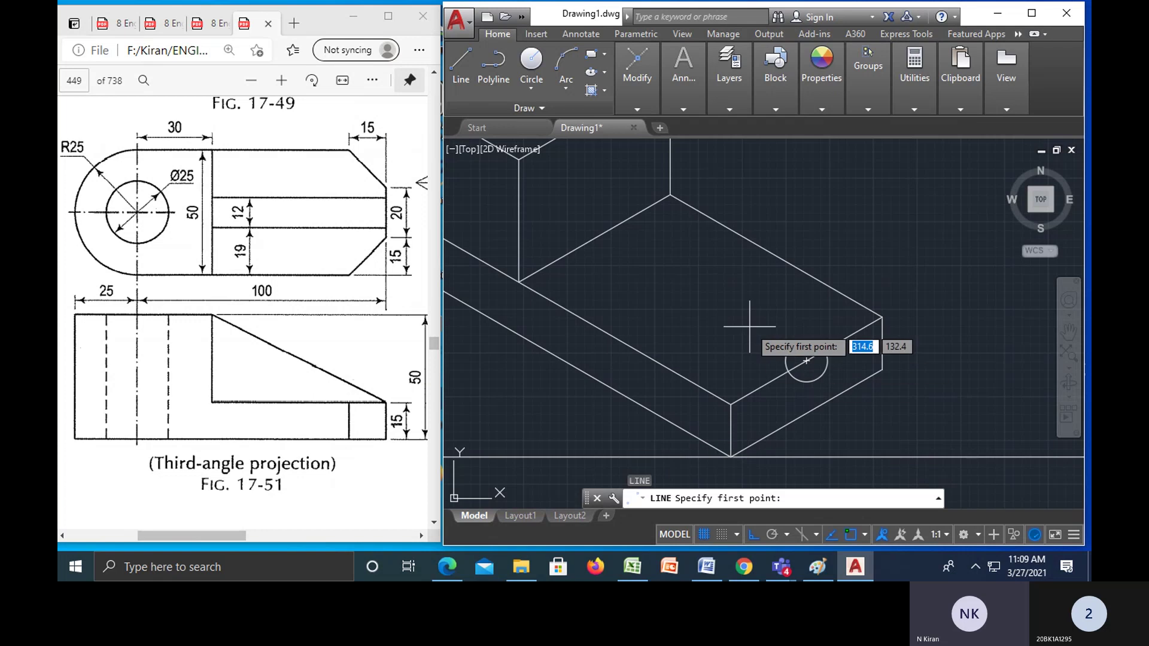
pyautogui.moveTo(749, 338); pyautogui.dragTo(766, 363, button='middle')
pyautogui.click(592, 151)
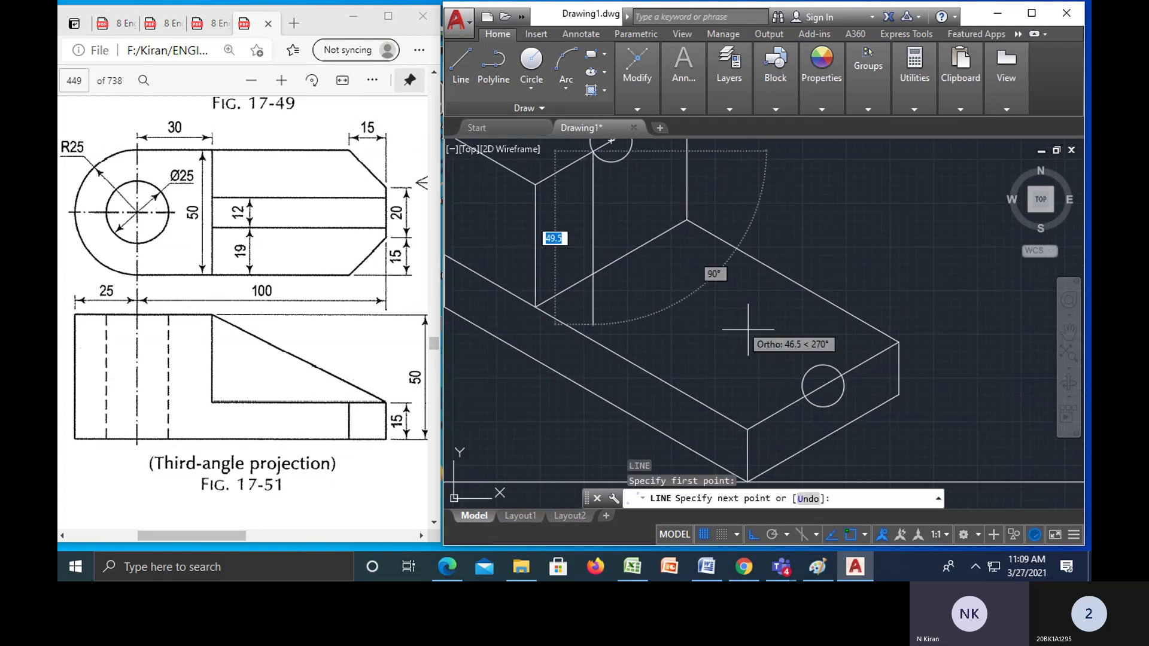
pyautogui.click(826, 388)
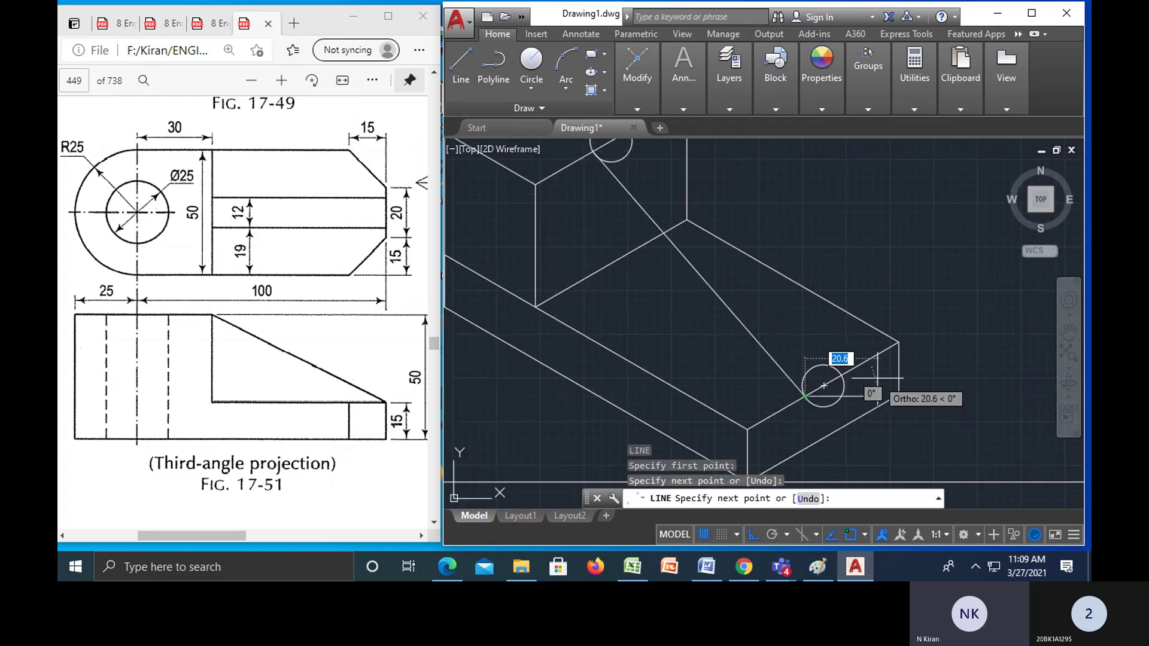
pyautogui.press('Escape')
# - Draw the rear sloping rib line joining the rear circle intersections on the block's upper edge and the base end face's upper edge
pyautogui.moveTo(689, 259); pyautogui.dragTo(691, 283, button='middle')
pyautogui.press('Return')
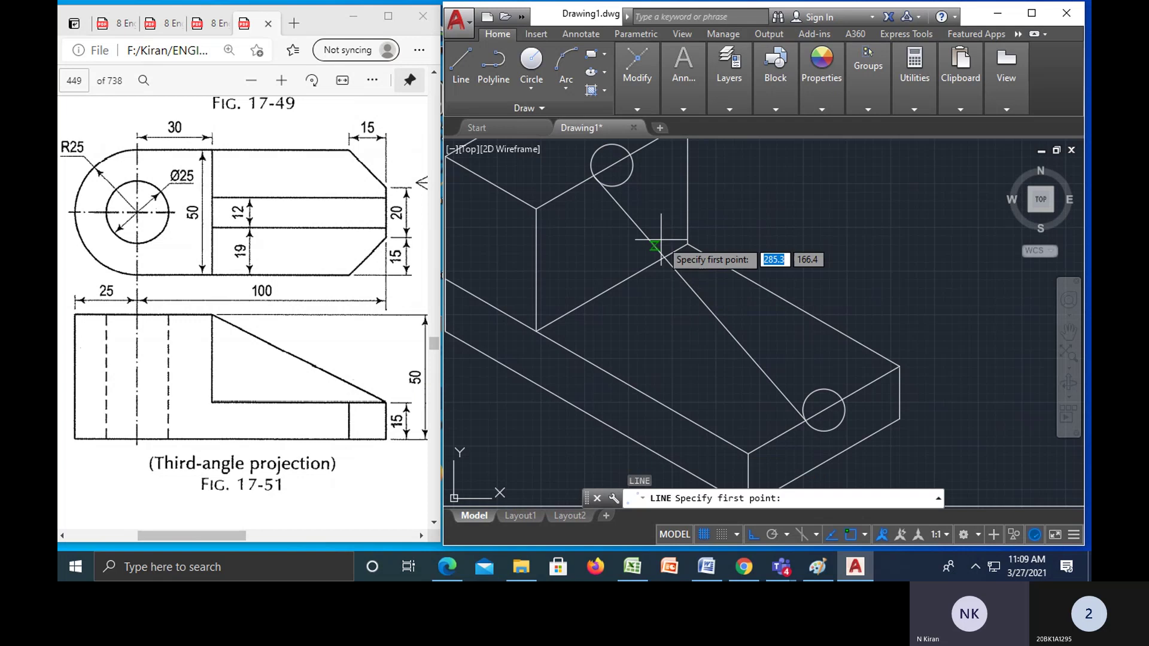
pyautogui.click(612, 165)
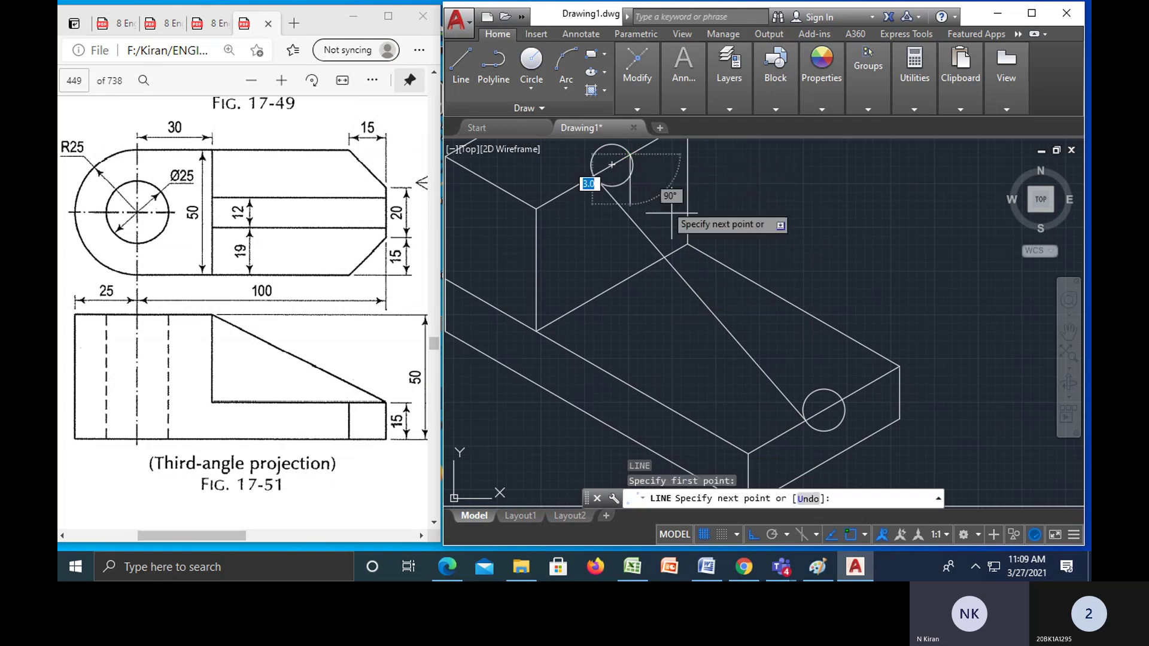
pyautogui.click(842, 399)
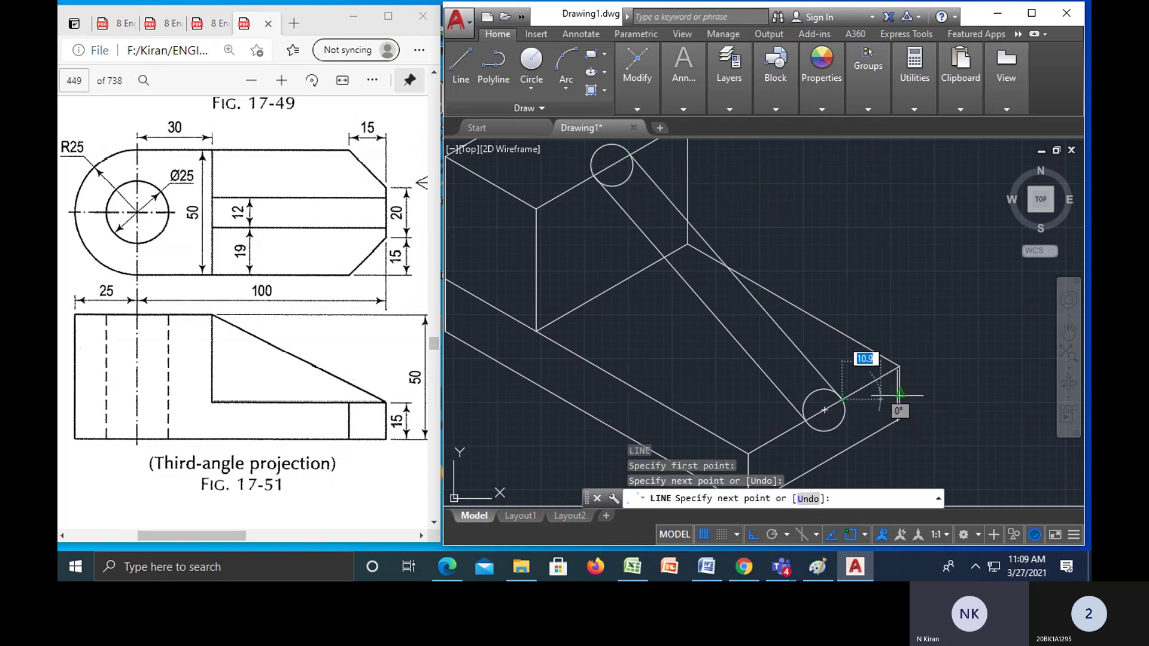
pyautogui.press('Escape')
pyautogui.press('Escape')
# - Delete both radius 6 construction circles, on the block's upper edge and on the base's end face
pyautogui.click(629, 180)
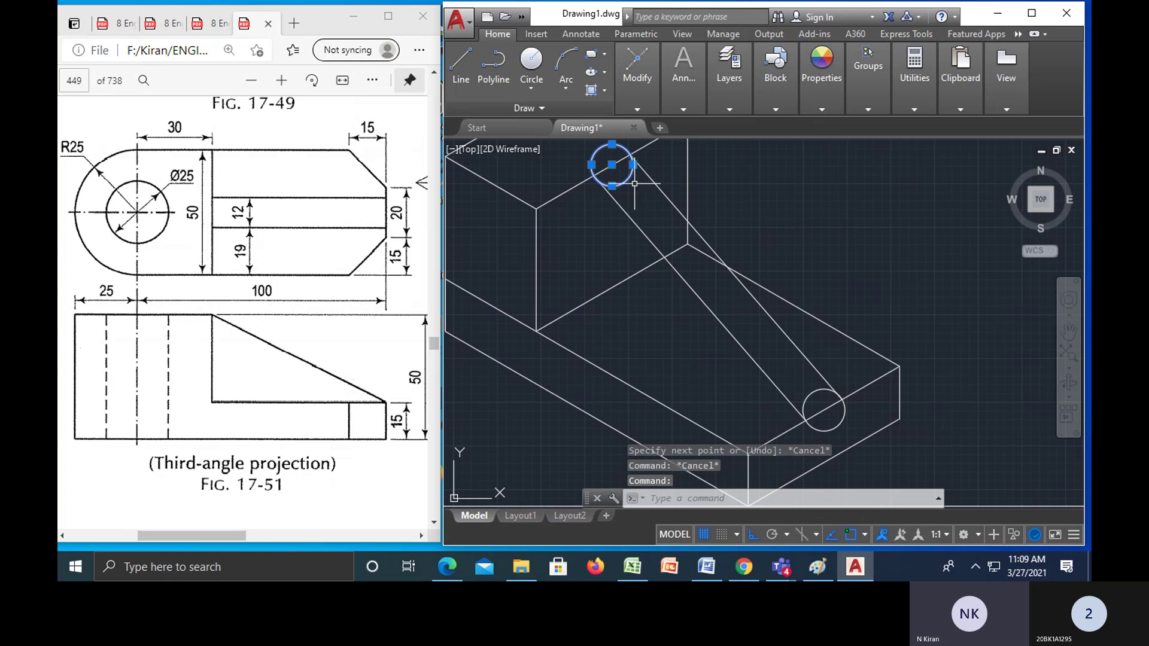
pyautogui.press('Delete')
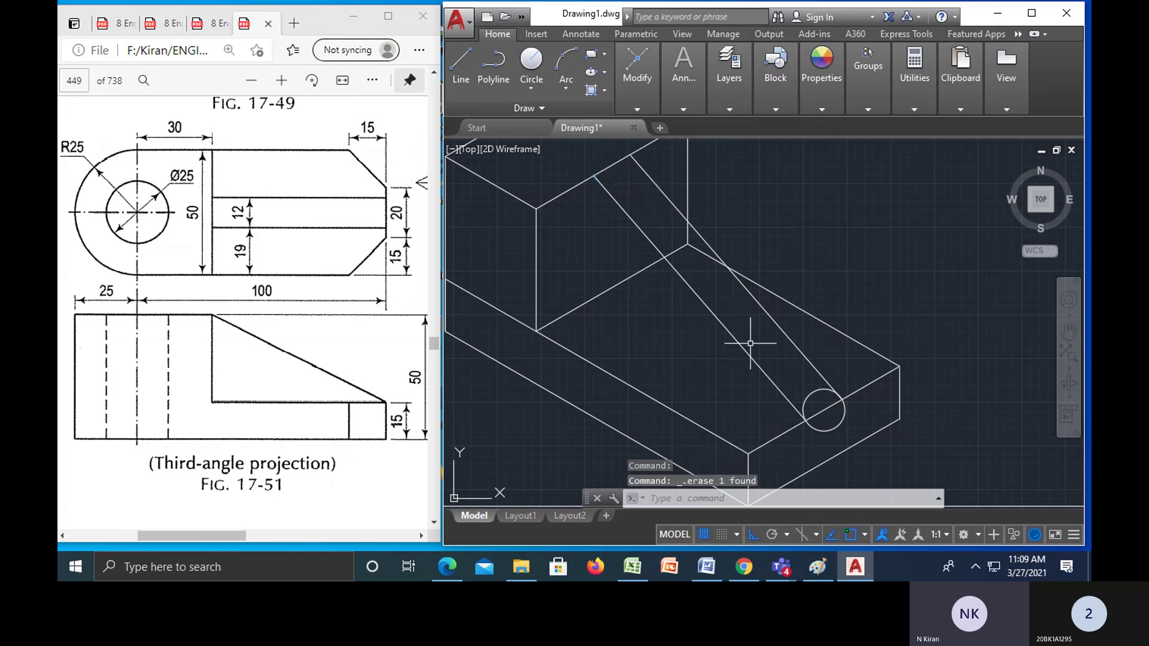
pyautogui.click(812, 389)
pyautogui.press('Delete')
# - Draw the rib's upright line from the front sloping line's upper end down to the edge where the block meets the base
pyautogui.moveTo(770, 323)
pyautogui.mouseDown(button='middle')
pyautogui.moveTo(769, 307)
pyautogui.moveTo(777, 353)
pyautogui.mouseUp(button='middle')
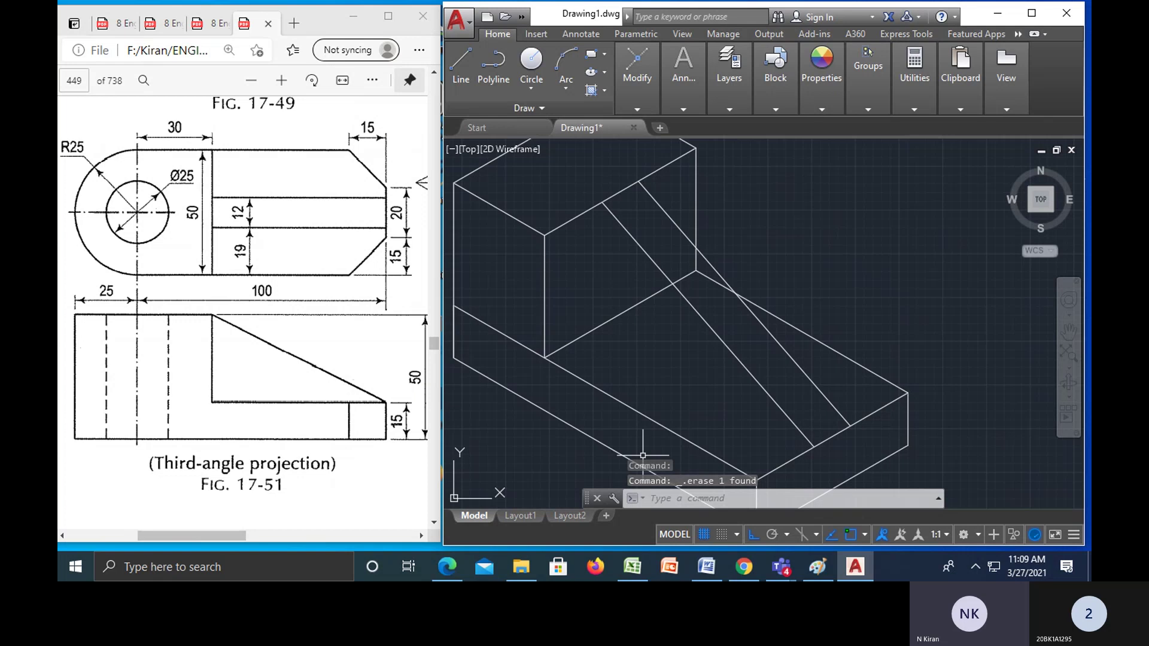
pyautogui.moveTo(656, 361)
pyautogui.mouseDown(button='middle')
pyautogui.moveTo(610, 326)
pyautogui.moveTo(614, 340)
pyautogui.mouseUp(button='middle')
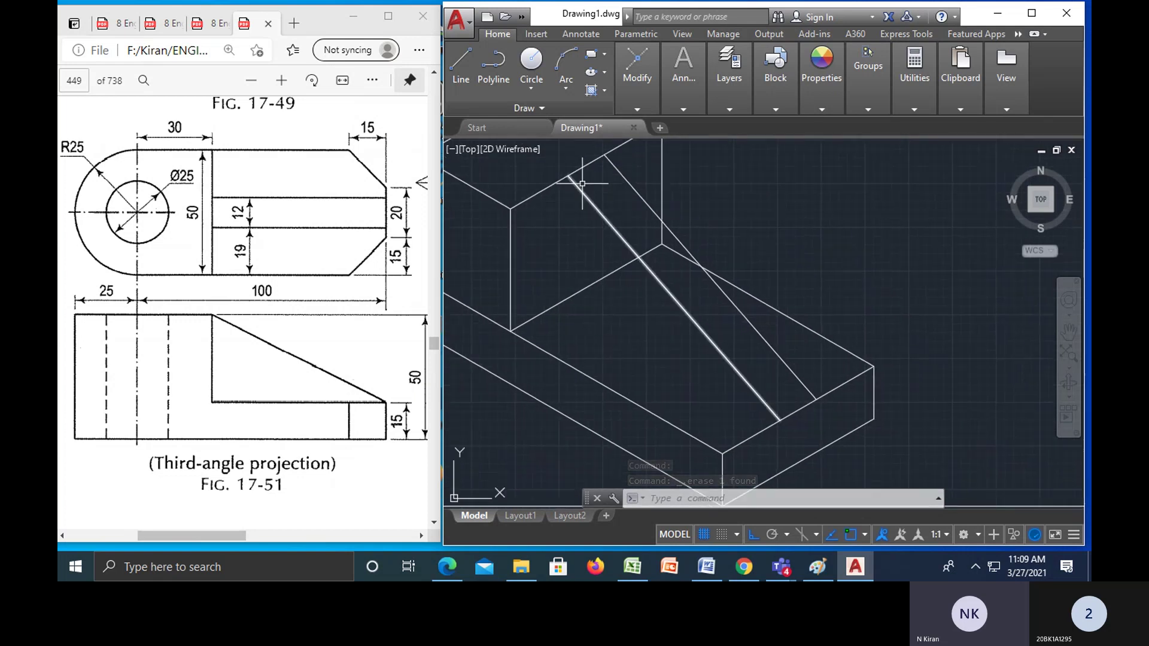
pyautogui.write('l')
pyautogui.press('Return')
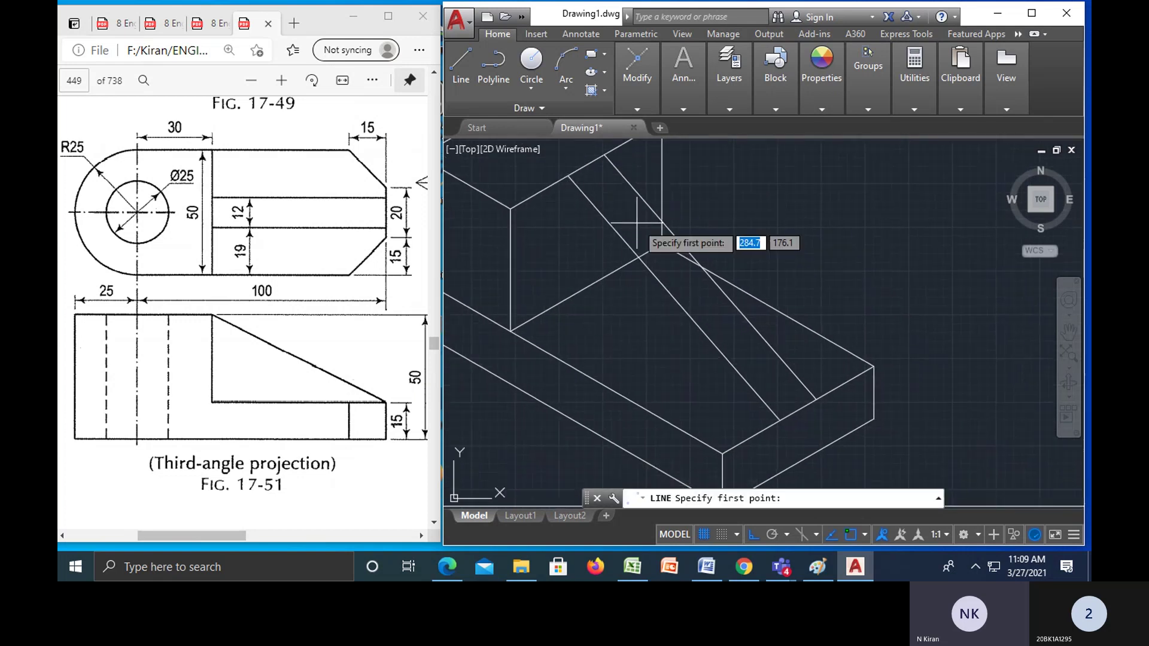
pyautogui.click(568, 175)
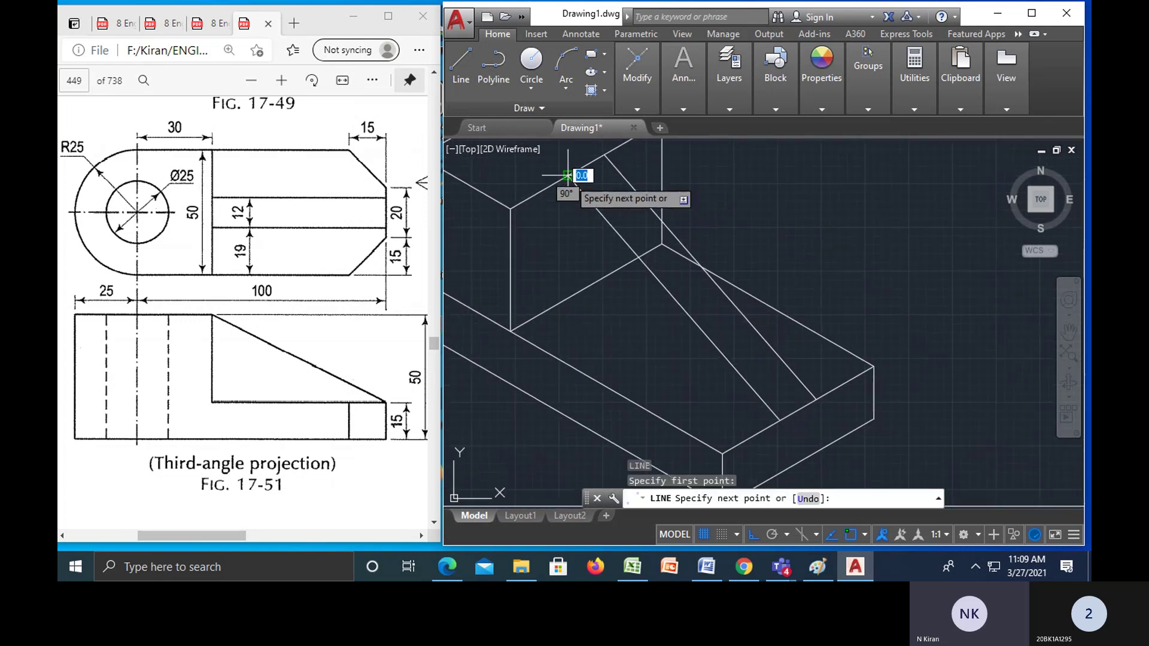
pyautogui.click(567, 299)
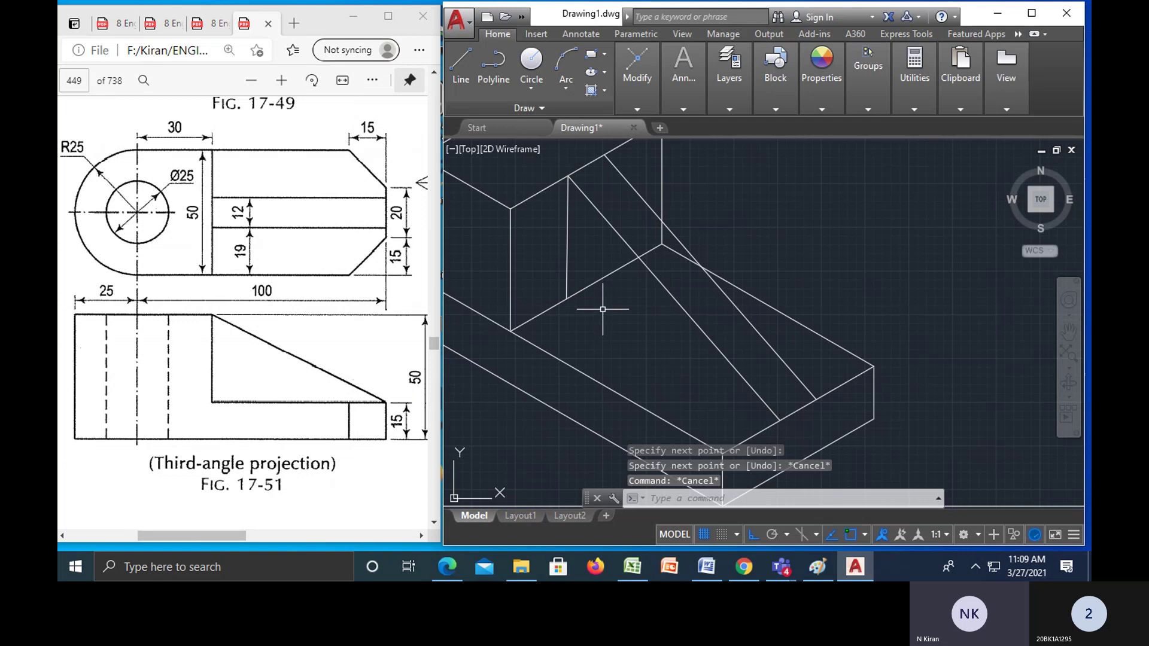
# - Draw the rib's foot line along the base from the upright line's lower end to the front sloping line's lower end
pyautogui.press('l')
pyautogui.press('Return')
pyautogui.click(567, 299)
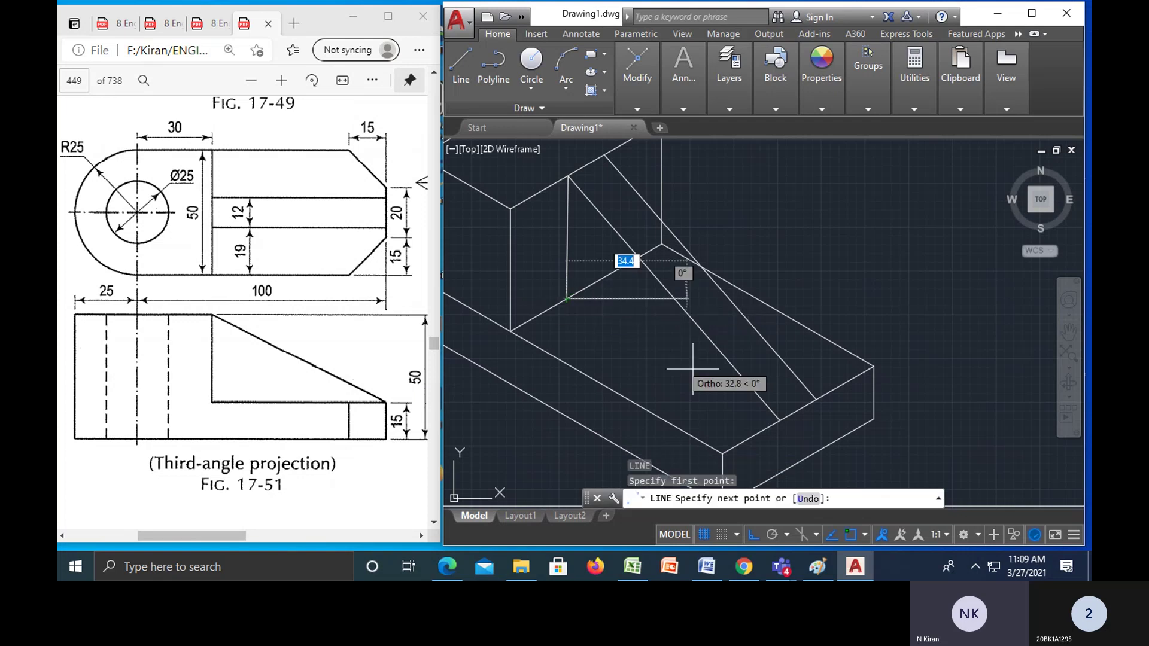
pyautogui.click(778, 419)
pyautogui.press('Escape')
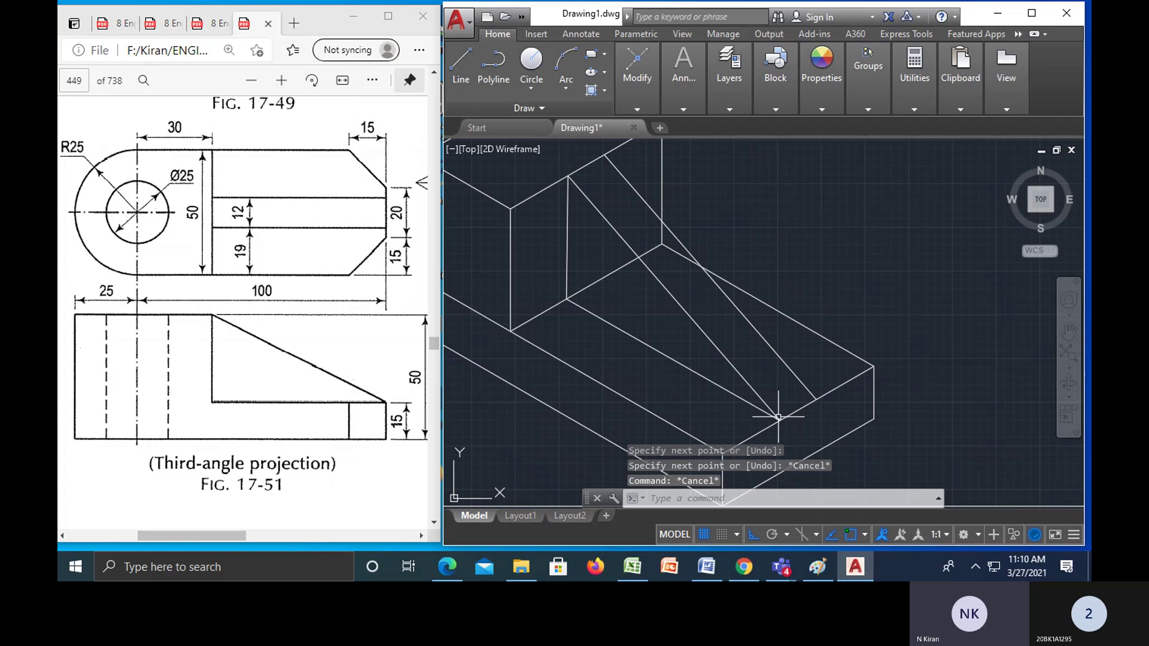
# - Trim the block's foot edge inside the rib and erase its remaining piece behind the rib
pyautogui.write('tr')
pyautogui.press('Return')
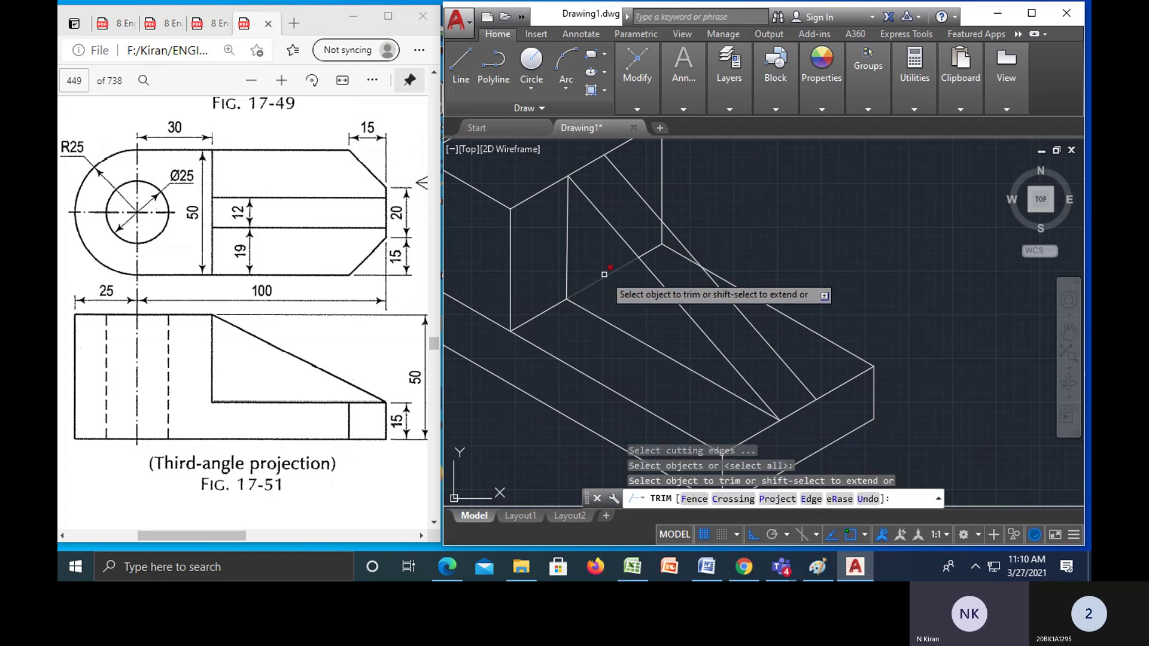
pyautogui.press('Escape')
pyautogui.click(654, 248)
pyautogui.press('Delete')
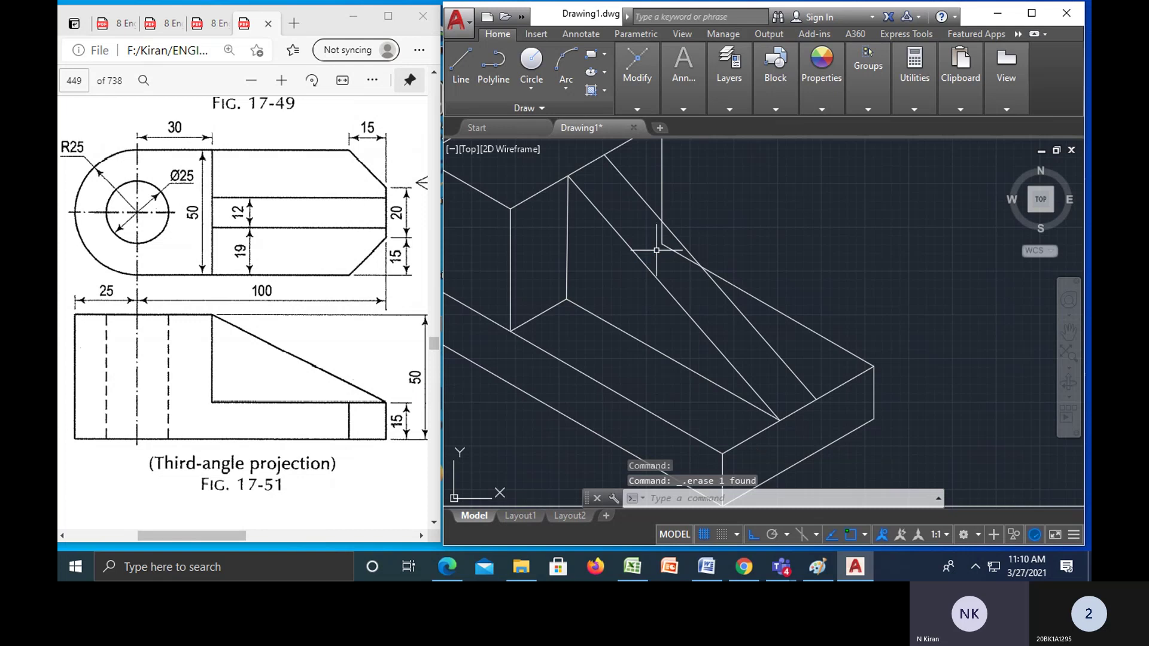
pyautogui.press('Escape')
pyautogui.press('Escape')
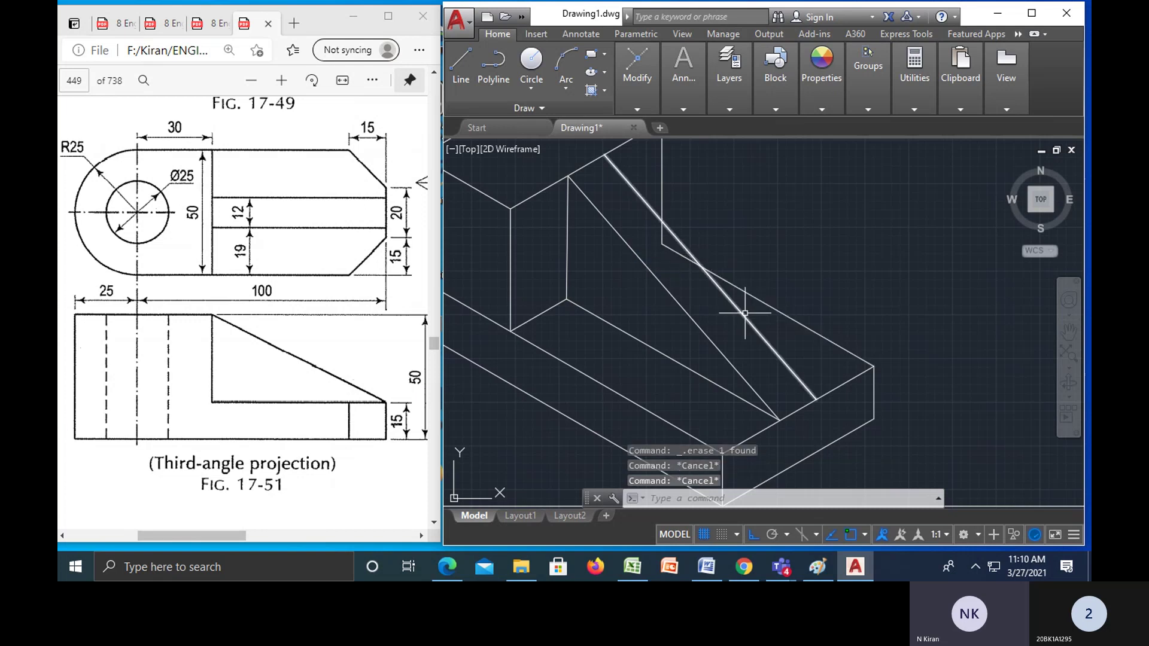
# - Trim the parts of the block's rear vertical edge and the base's rear upper edge that are hidden behind the rib
pyautogui.write('tr')
pyautogui.press('Return')
pyautogui.click(663, 240)
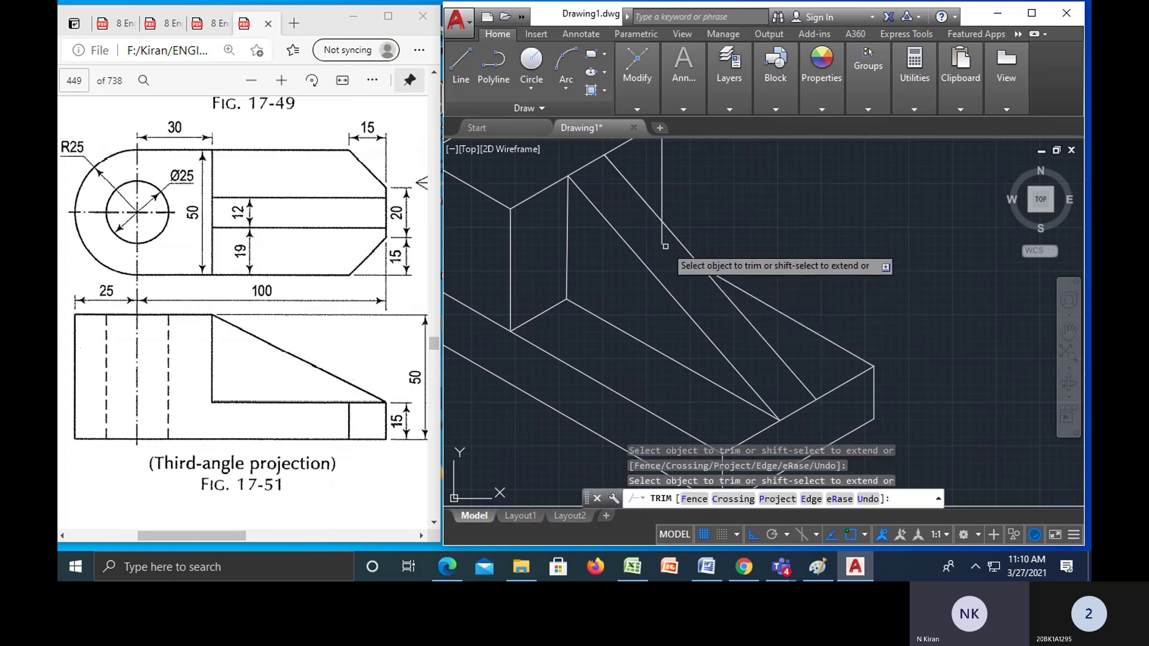
pyautogui.scroll(-2, 784, 229)
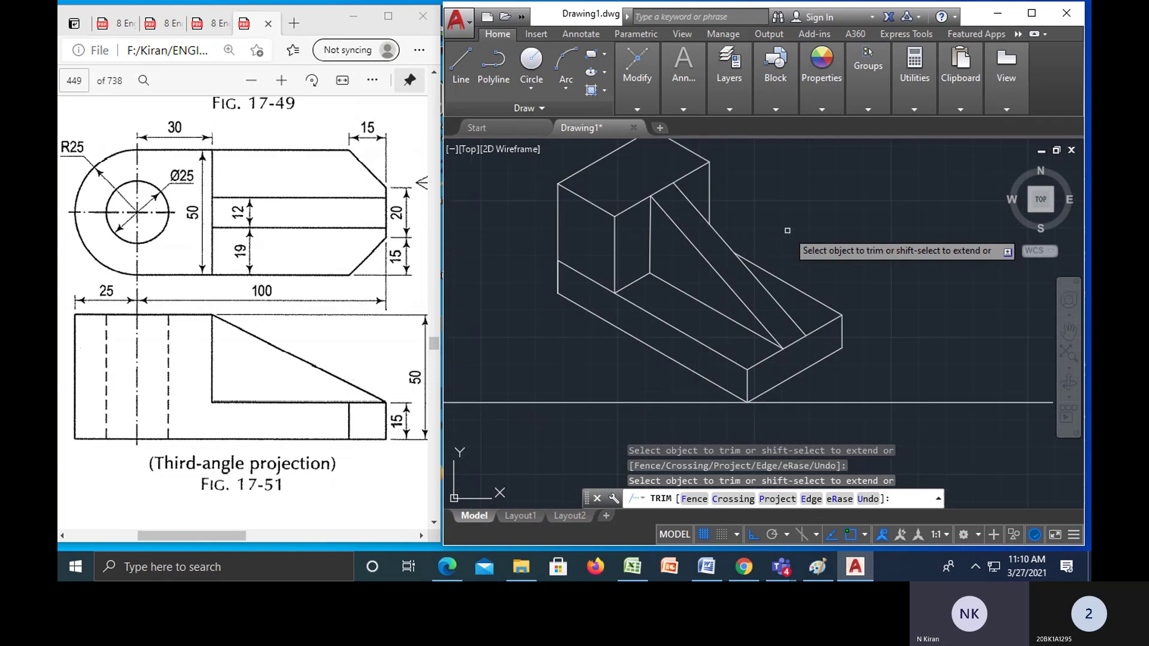
# - Draw a line 25 long at 30° from the ground line, in the empty area to the right of the part
pyautogui.moveTo(784, 230); pyautogui.dragTo(804, 288, button='middle')
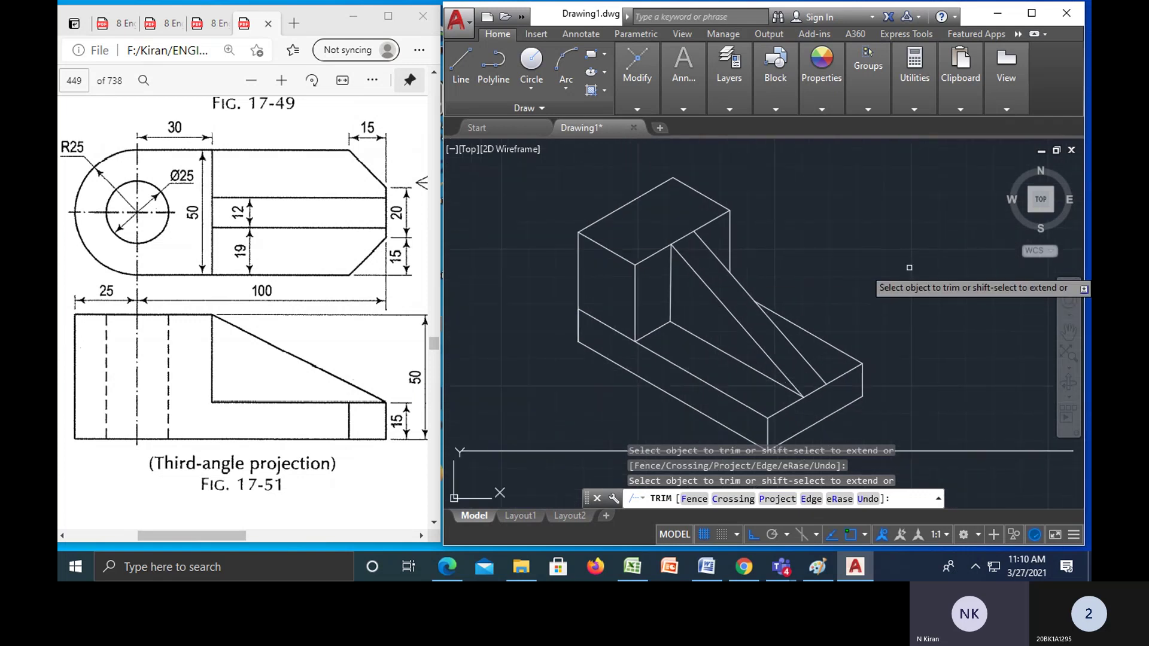
pyautogui.scroll(-2, 910, 268)
pyautogui.moveTo(909, 268); pyautogui.dragTo(764, 256, button='middle')
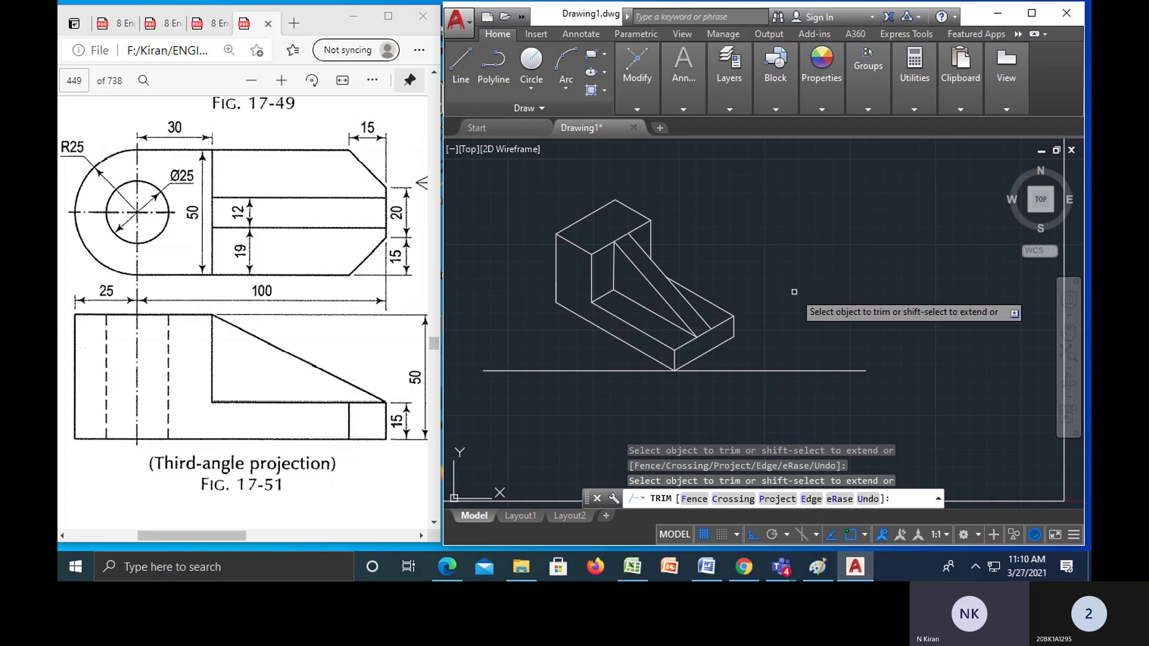
pyautogui.moveTo(790, 293); pyautogui.dragTo(763, 297, button='middle')
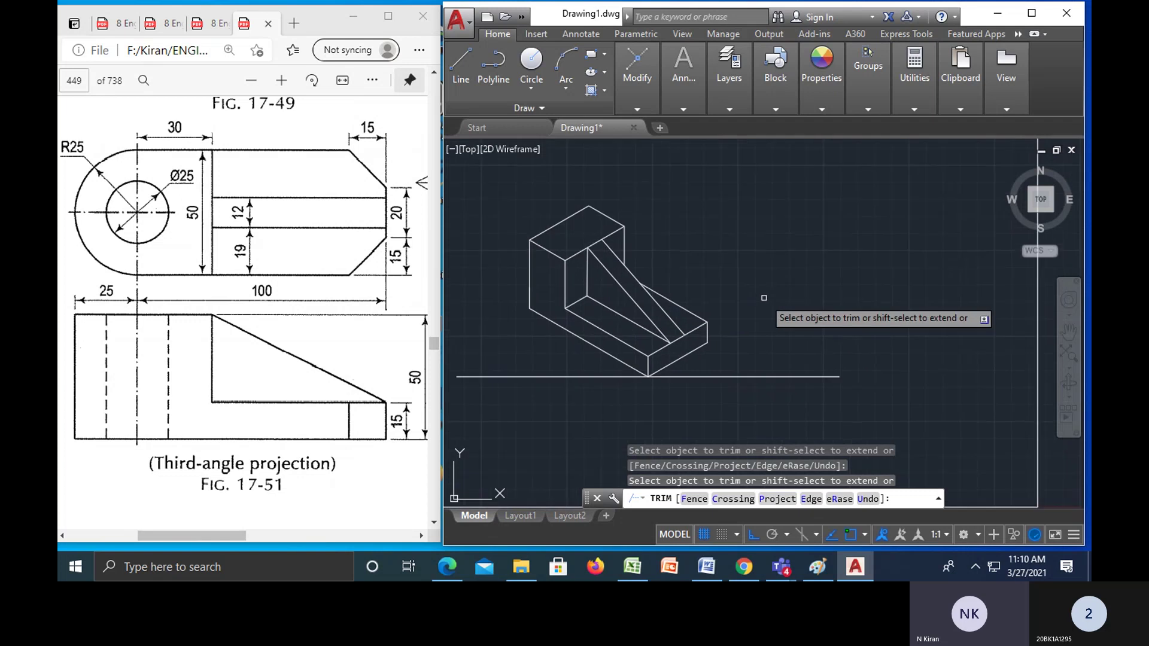
pyautogui.press('Escape')
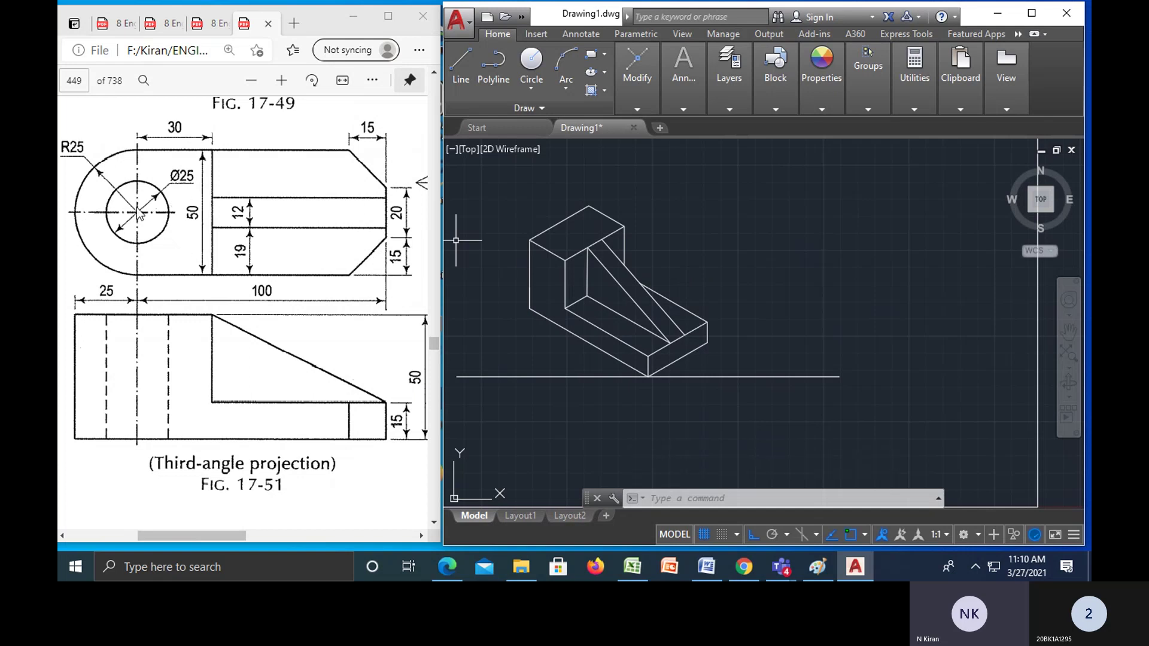
pyautogui.moveTo(589, 280)
pyautogui.mouseDown(button='middle')
pyautogui.moveTo(553, 274)
pyautogui.moveTo(598, 289)
pyautogui.mouseUp(button='middle')
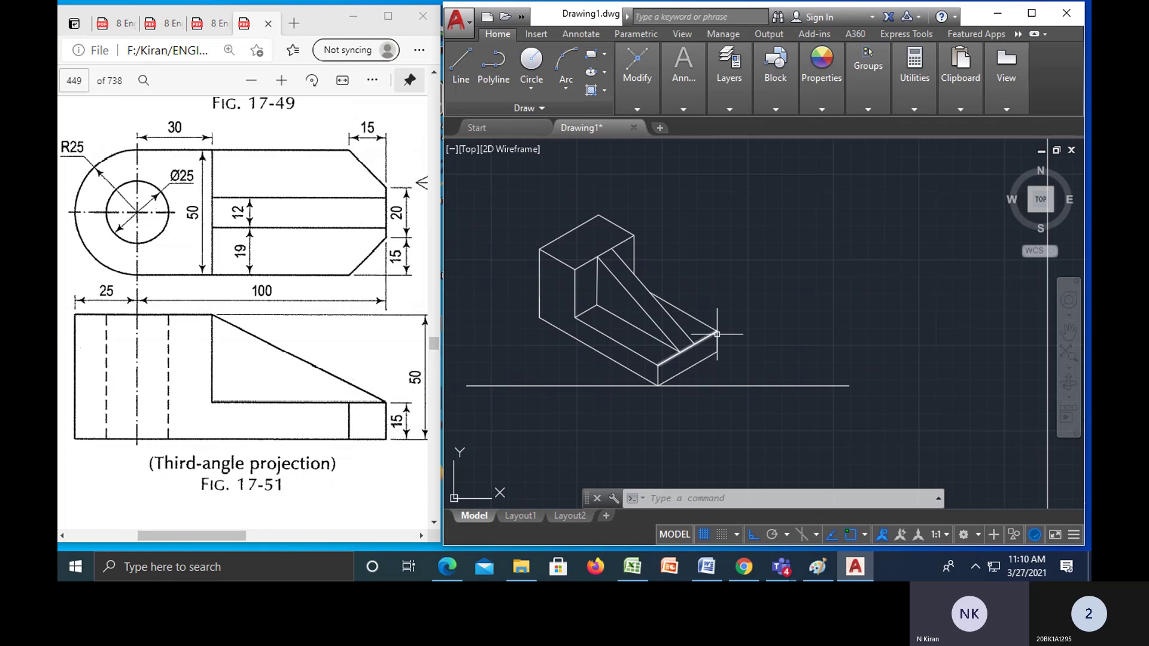
pyautogui.write('l')
pyautogui.press('Return')
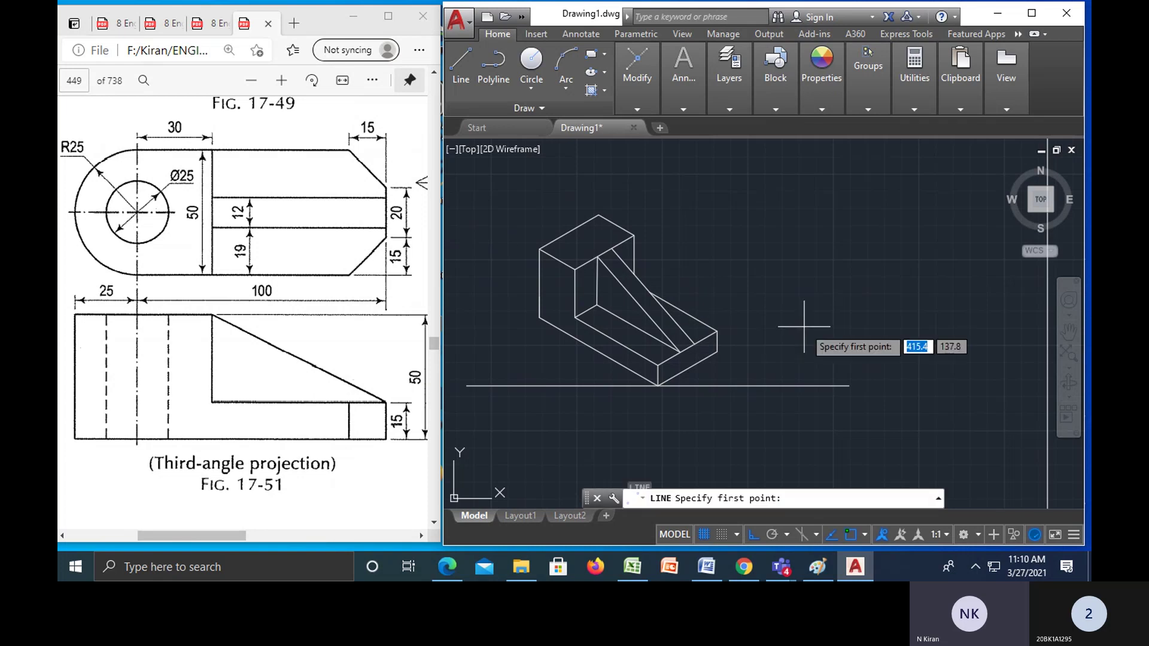
pyautogui.click(813, 386)
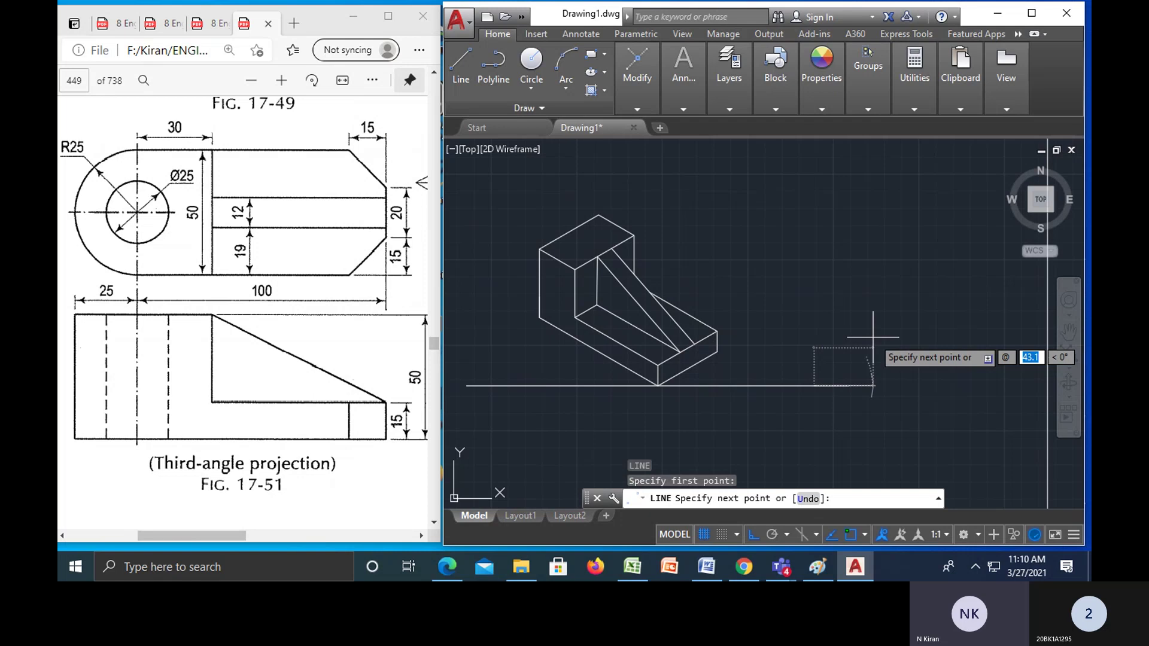
pyautogui.write('25')
pyautogui.press('Return')
pyautogui.write('25')
pyautogui.press('Tab')
pyautogui.write('30')
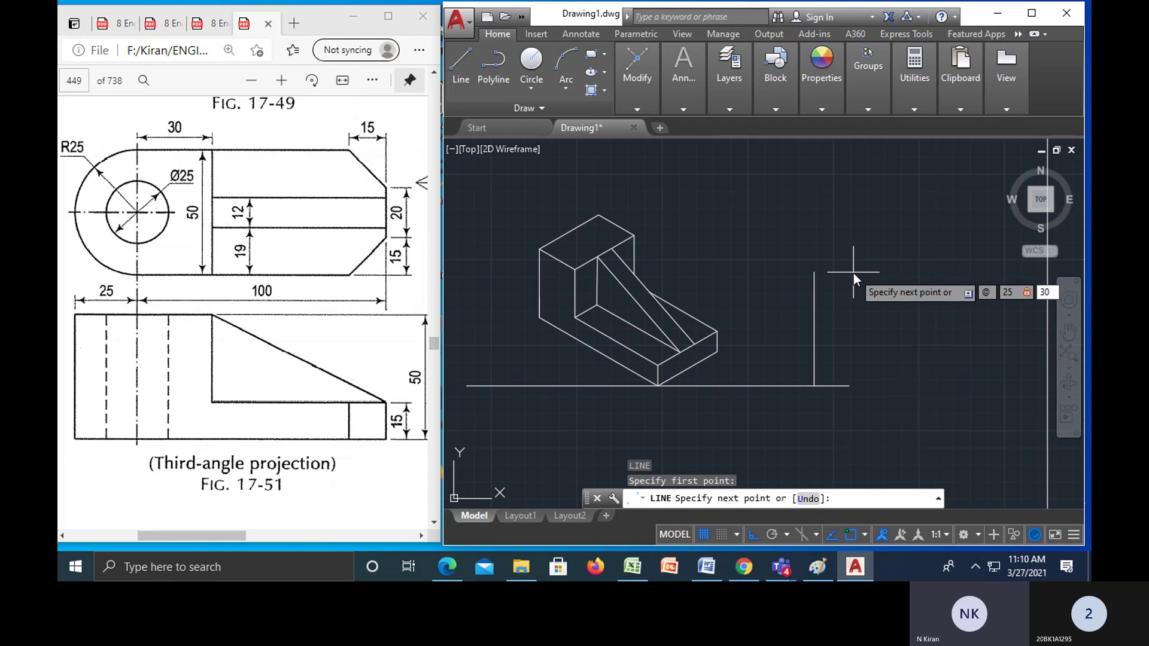
pyautogui.press('Return')
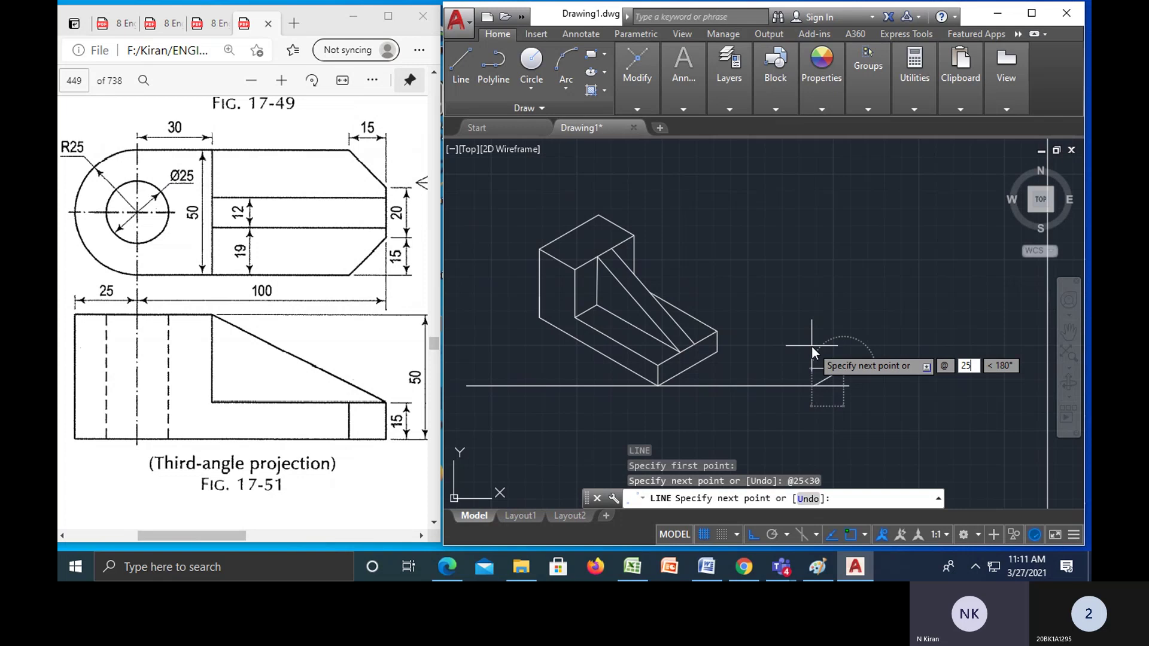
# - Continue the line with sides 25 long at 150° and 25 long at 210°, and close it into a rhombus
pyautogui.press('Tab')
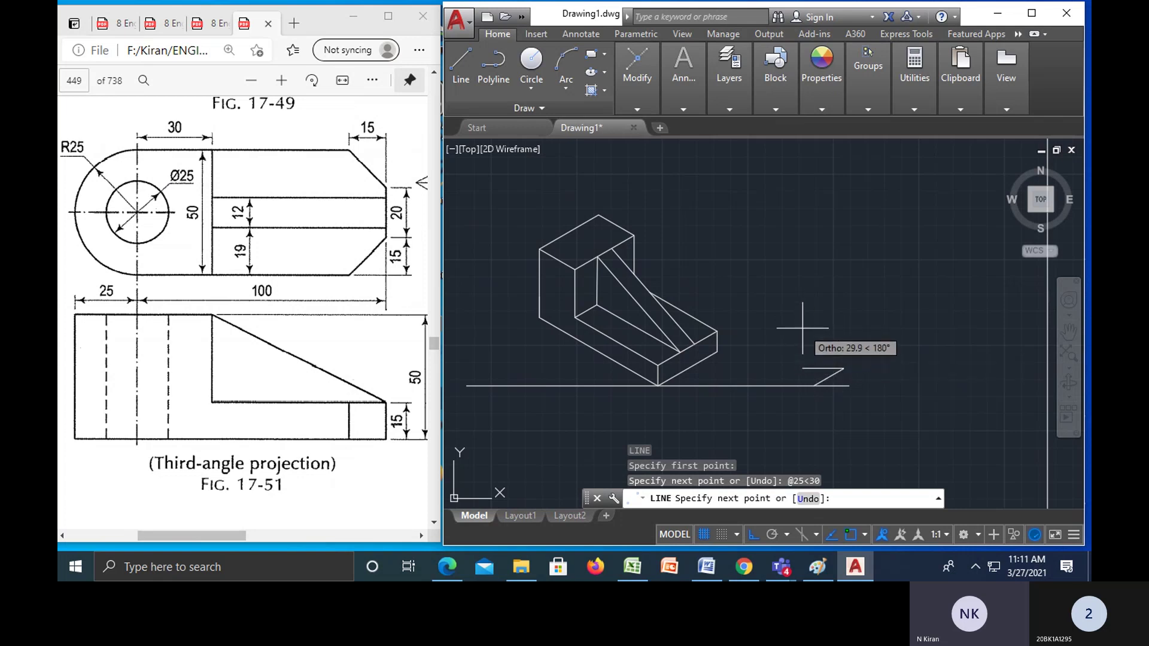
pyautogui.write('1')
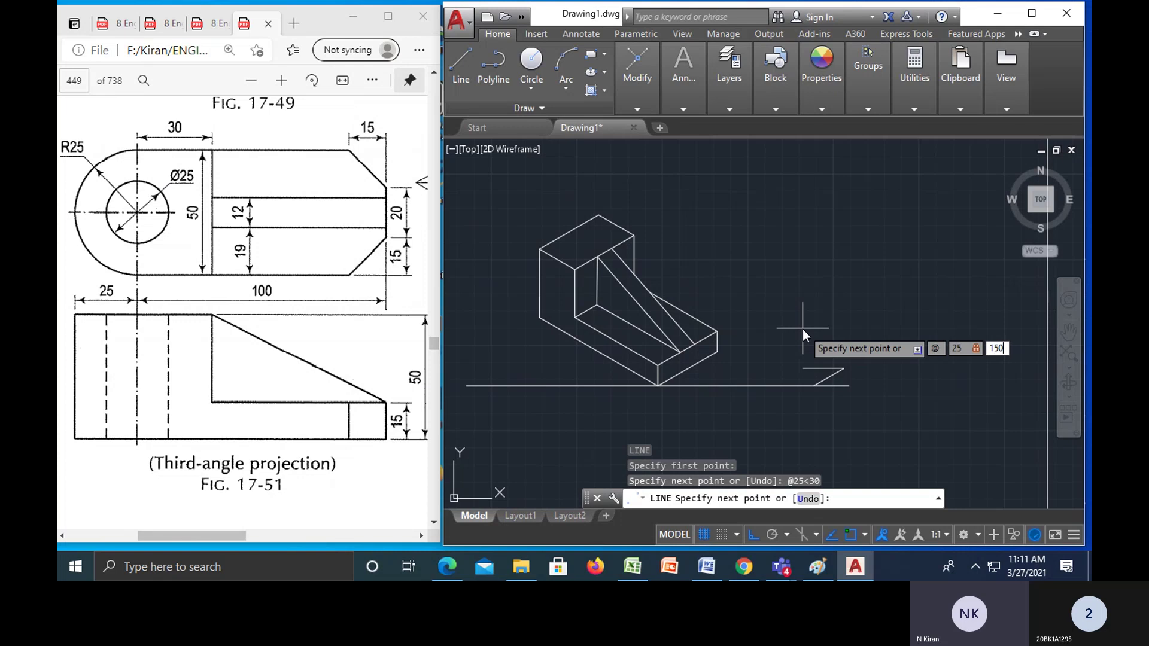
pyautogui.write('50')
pyautogui.press('Return')
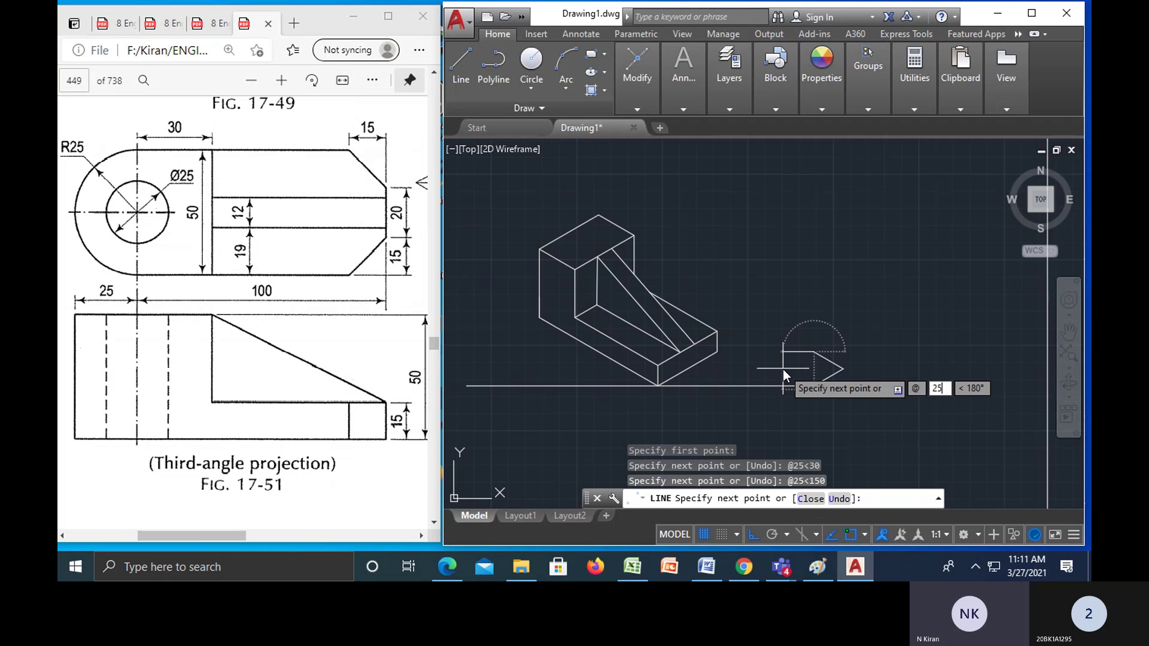
pyautogui.write('25')
pyautogui.press('Tab')
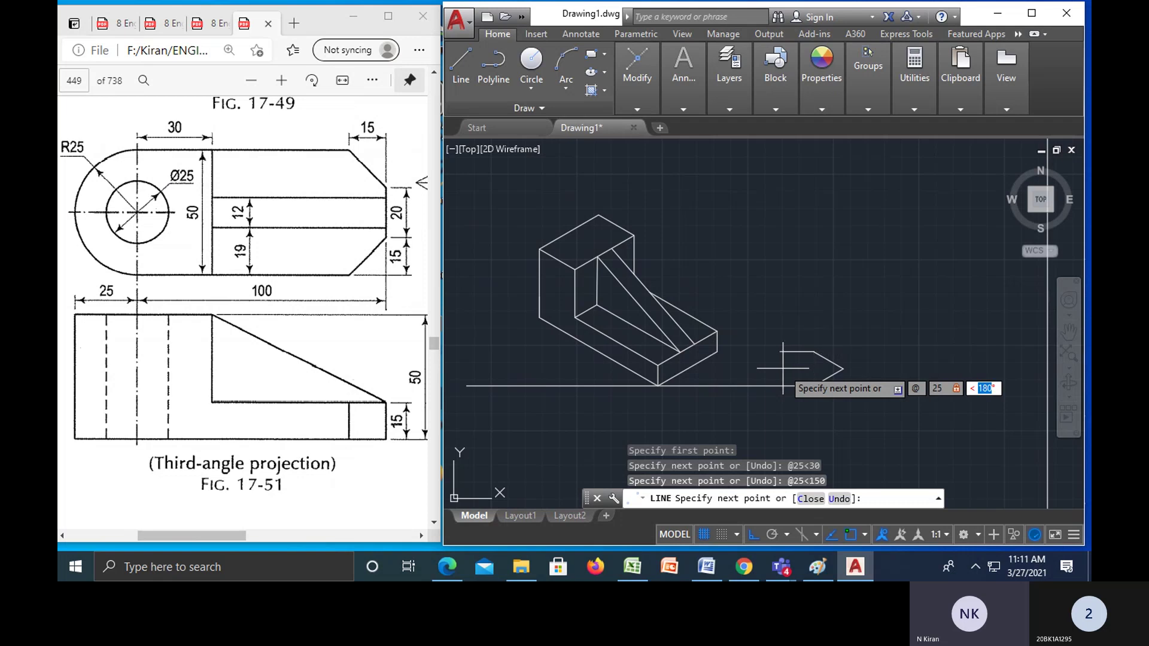
pyautogui.press('Return')
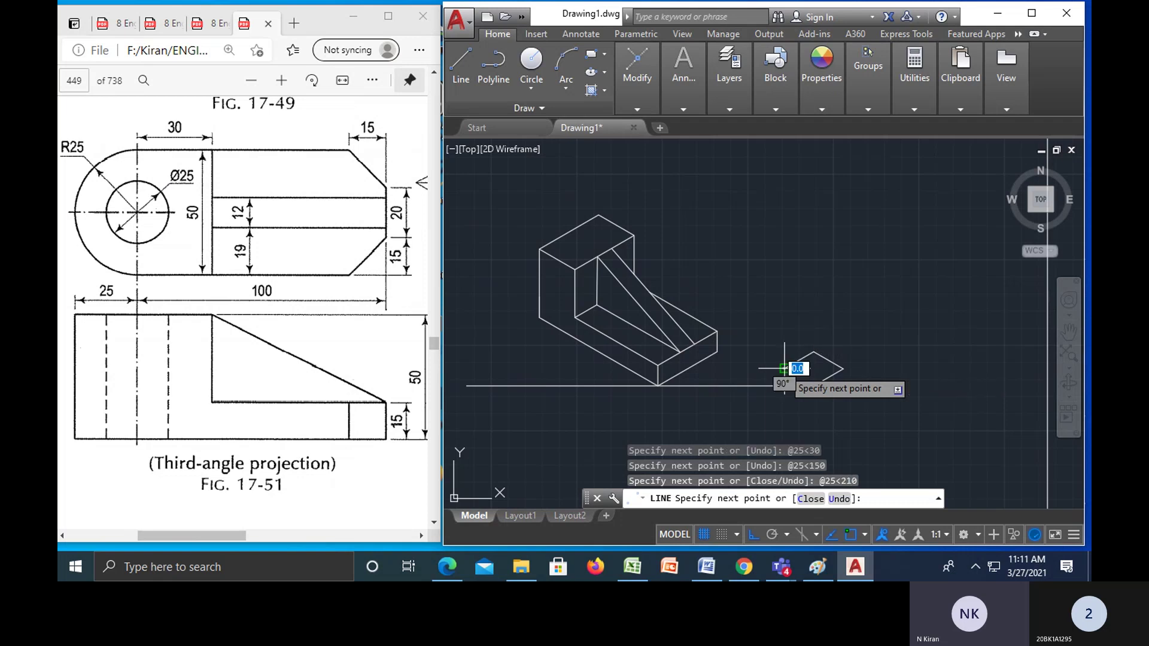
pyautogui.write('c')
pyautogui.press('Return')
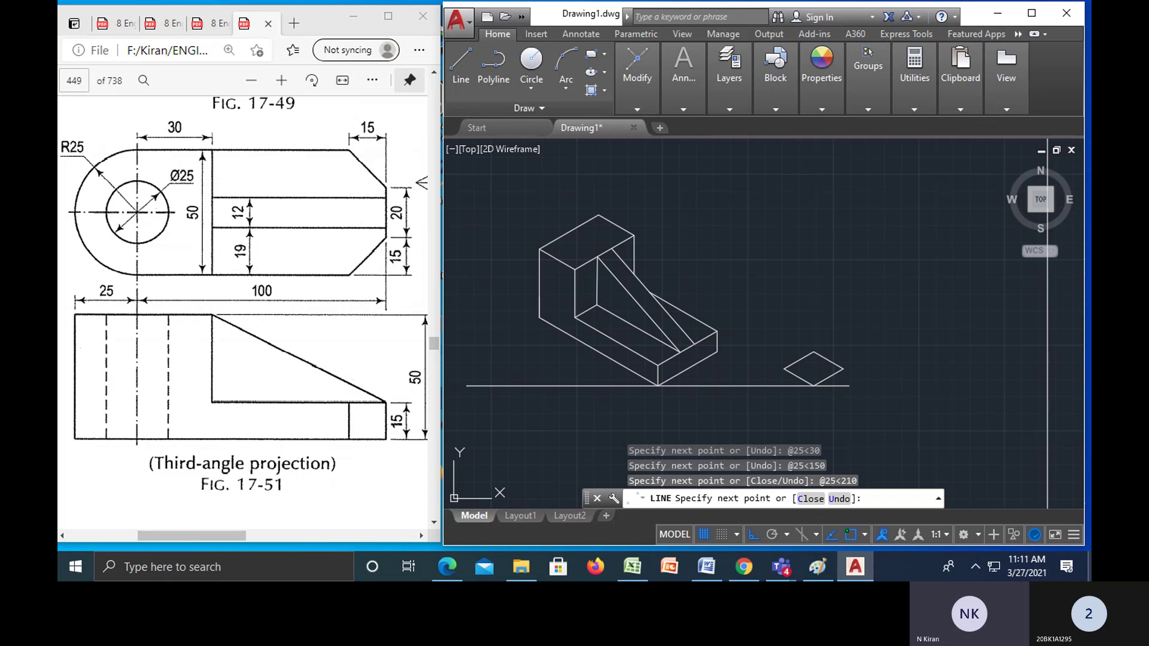
pyautogui.press('Escape')
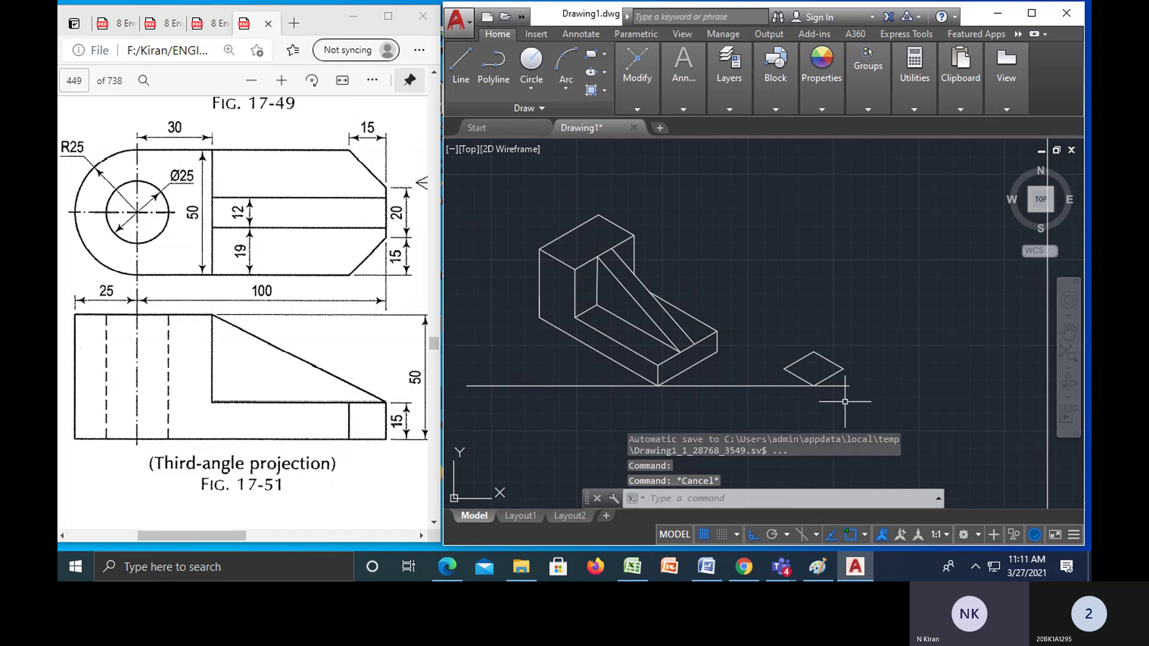
# - Draw the rhombus's long horizontal diagonal between its left and right corners
pyautogui.write('l')
pyautogui.press('Return')
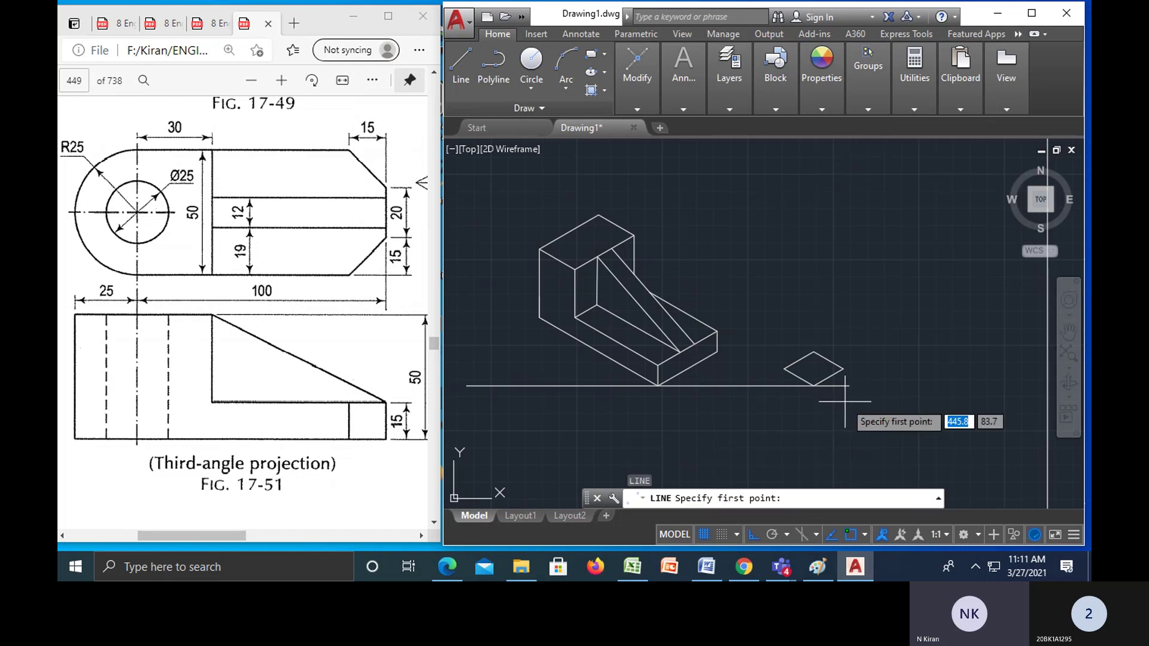
pyautogui.scroll(2, 818, 382)
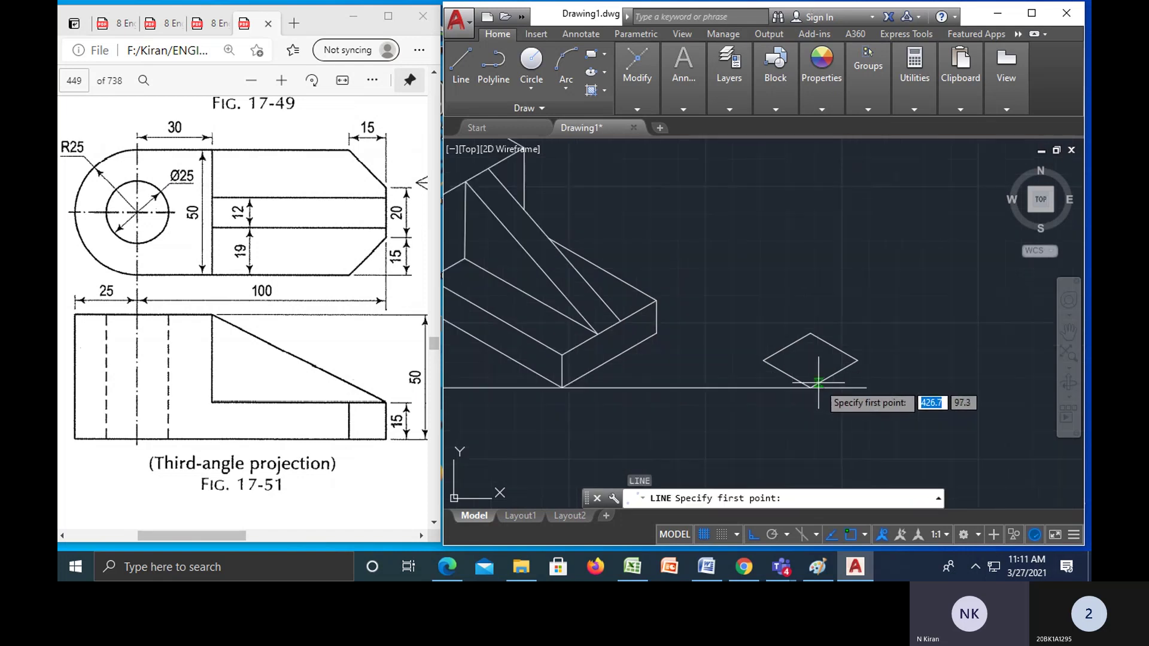
pyautogui.click(764, 359)
pyautogui.click(856, 359)
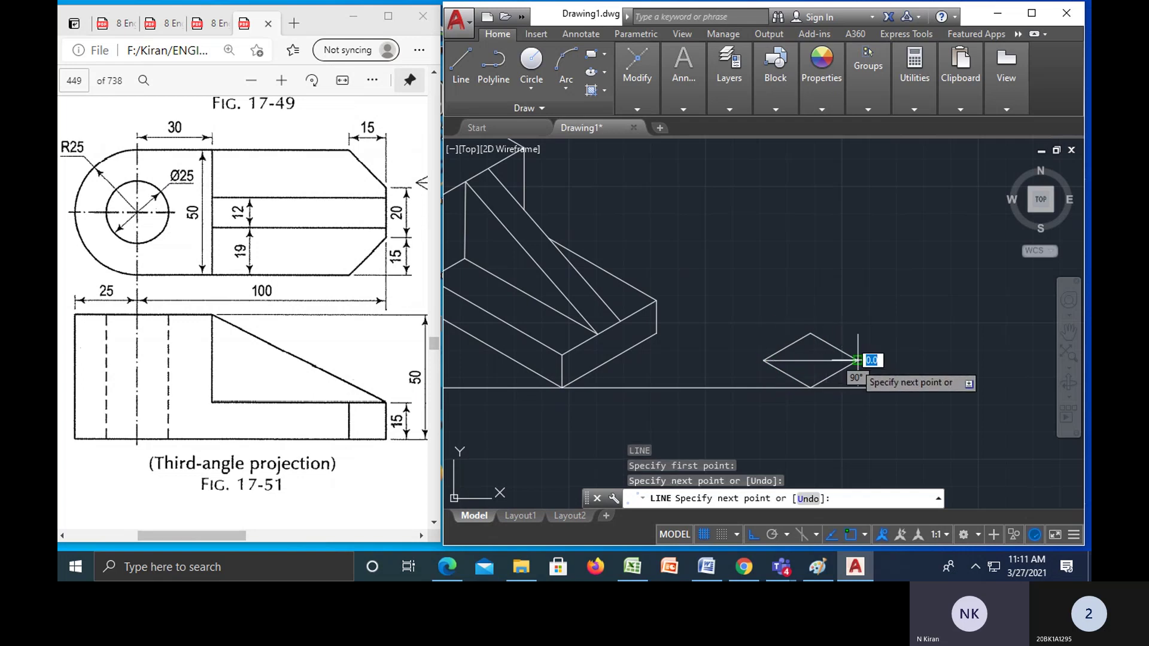
pyautogui.press('Escape')
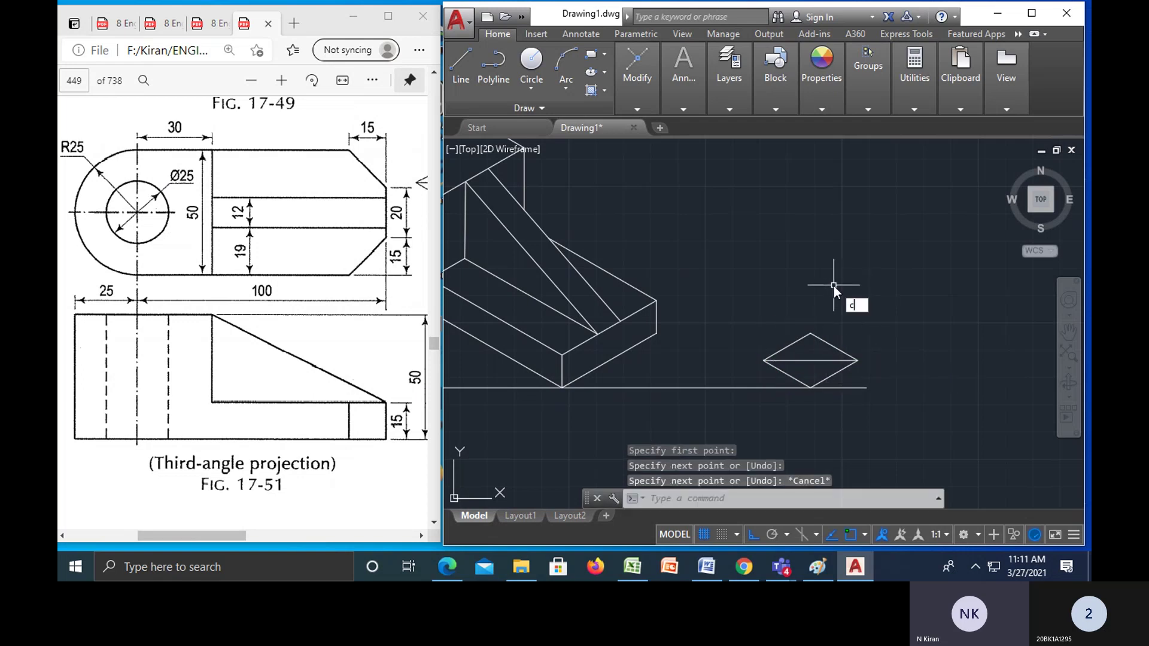
pyautogui.press('Escape')
pyautogui.press('Escape')
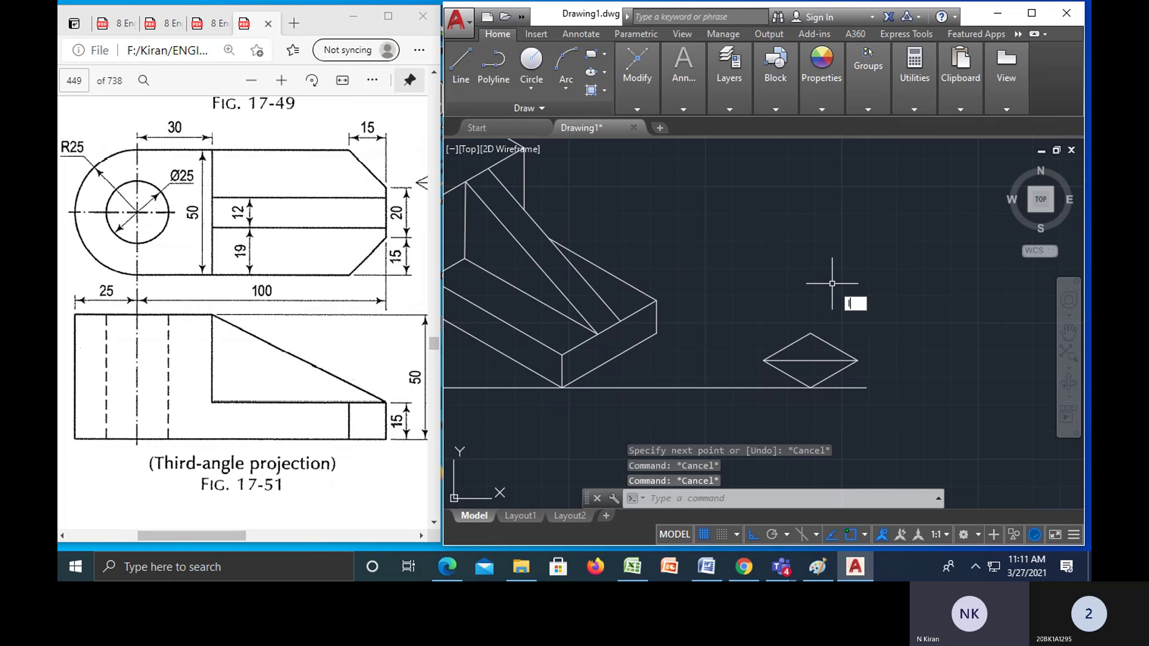
# - Draw two lines from the rhombus's upper corner to the midpoints of its lower-left and lower-right sides
pyautogui.write('l')
pyautogui.press('Return')
pyautogui.click(810, 334)
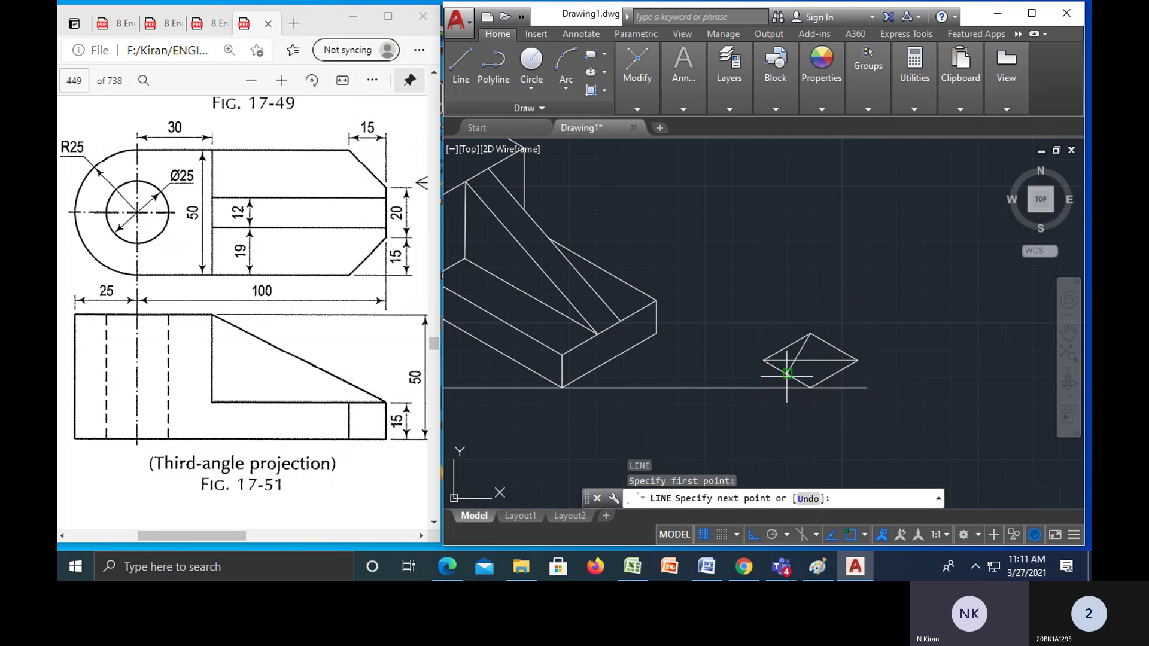
pyautogui.click(786, 373)
pyautogui.press('Escape')
pyautogui.press('Return')
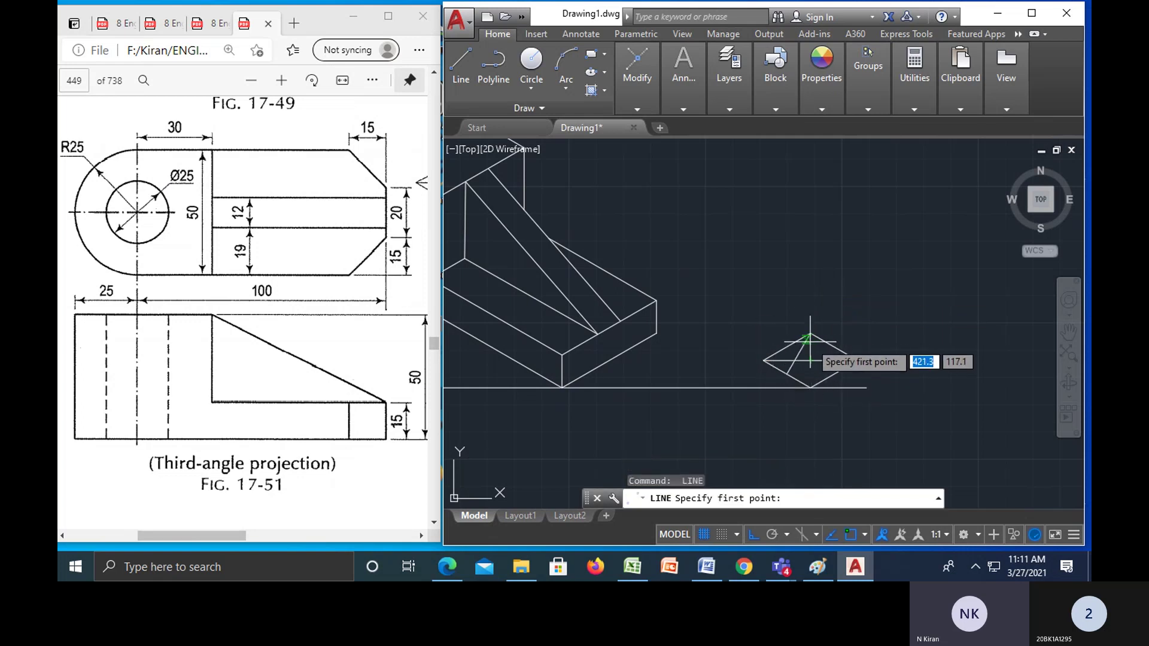
pyautogui.click(810, 335)
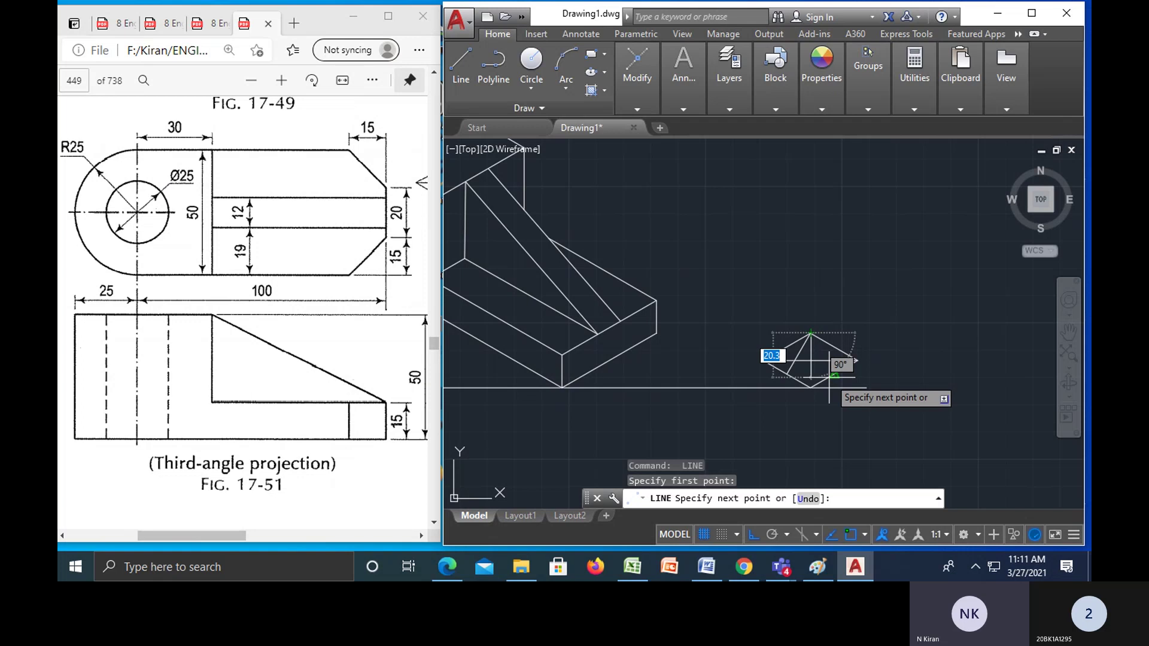
pyautogui.click(833, 374)
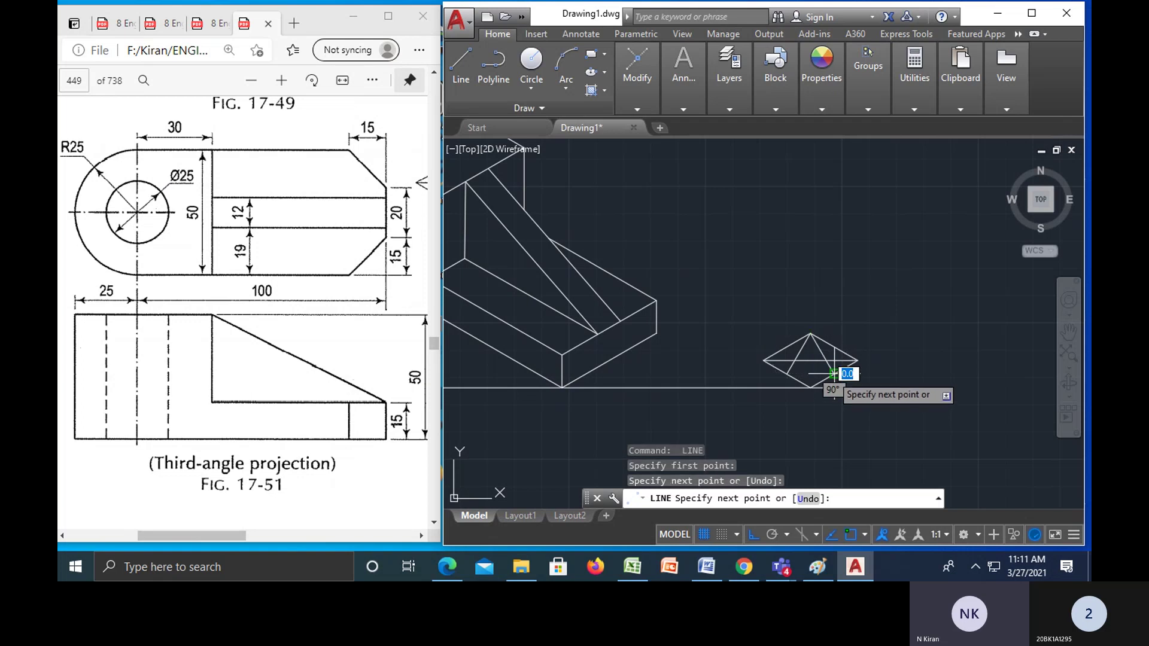
pyautogui.press('Escape')
# - Draw a line from the rhombus's lower corner to the midpoint of its upper-right side
pyautogui.press('Return')
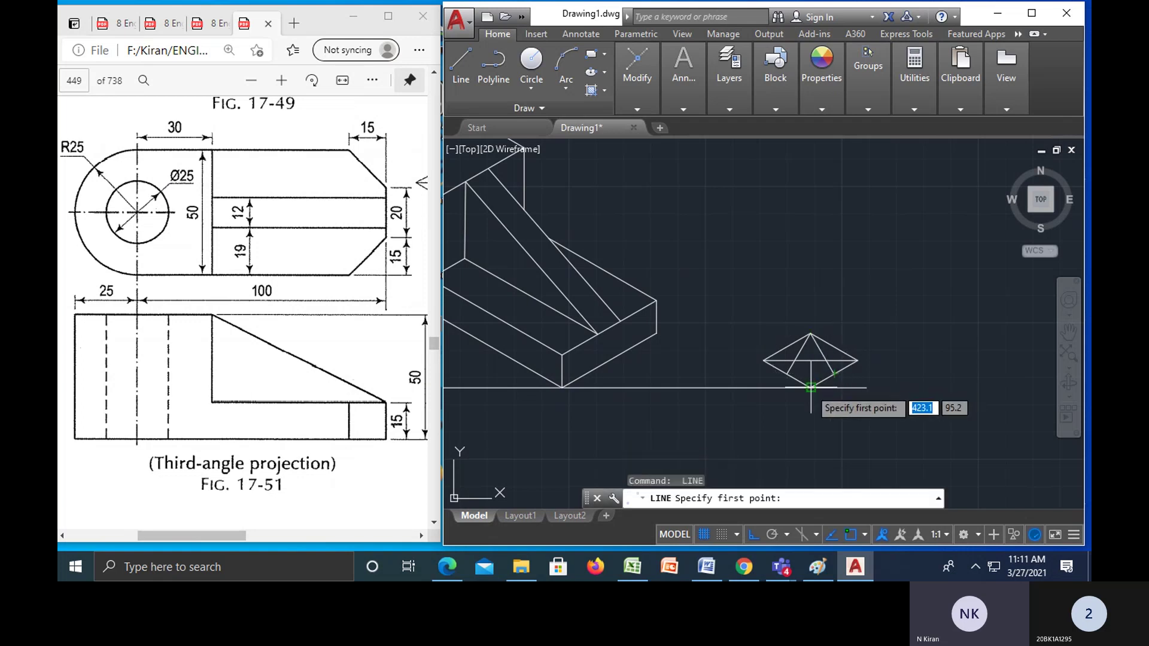
pyautogui.click(810, 387)
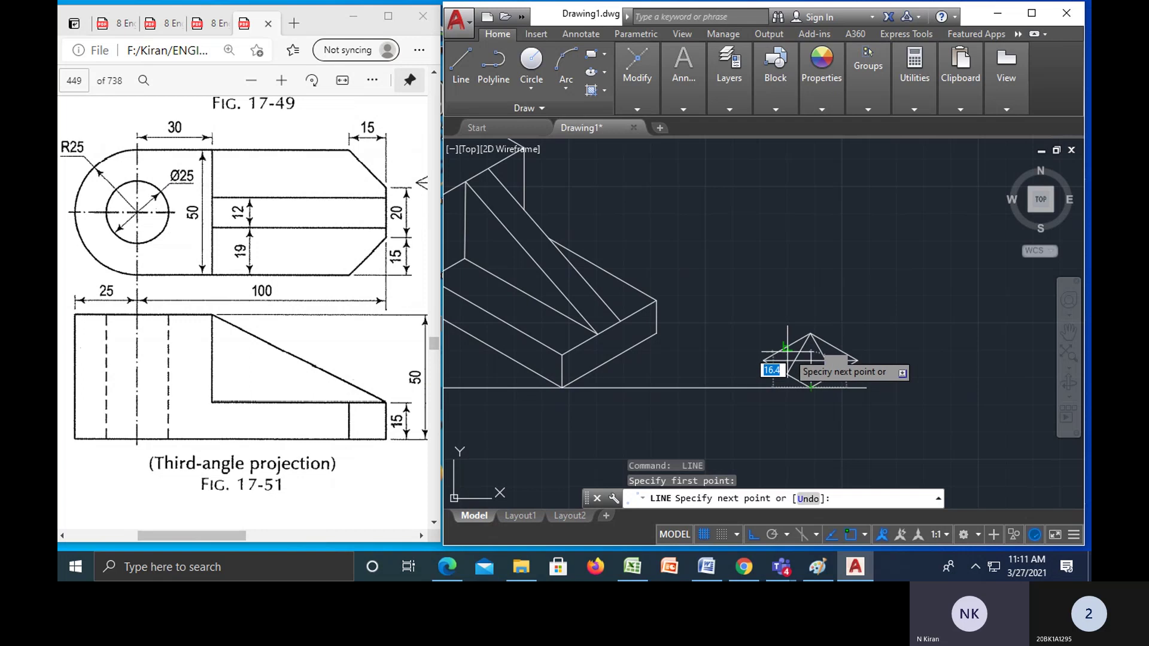
pyautogui.click(833, 348)
pyautogui.press('Escape')
pyautogui.press('Escape')
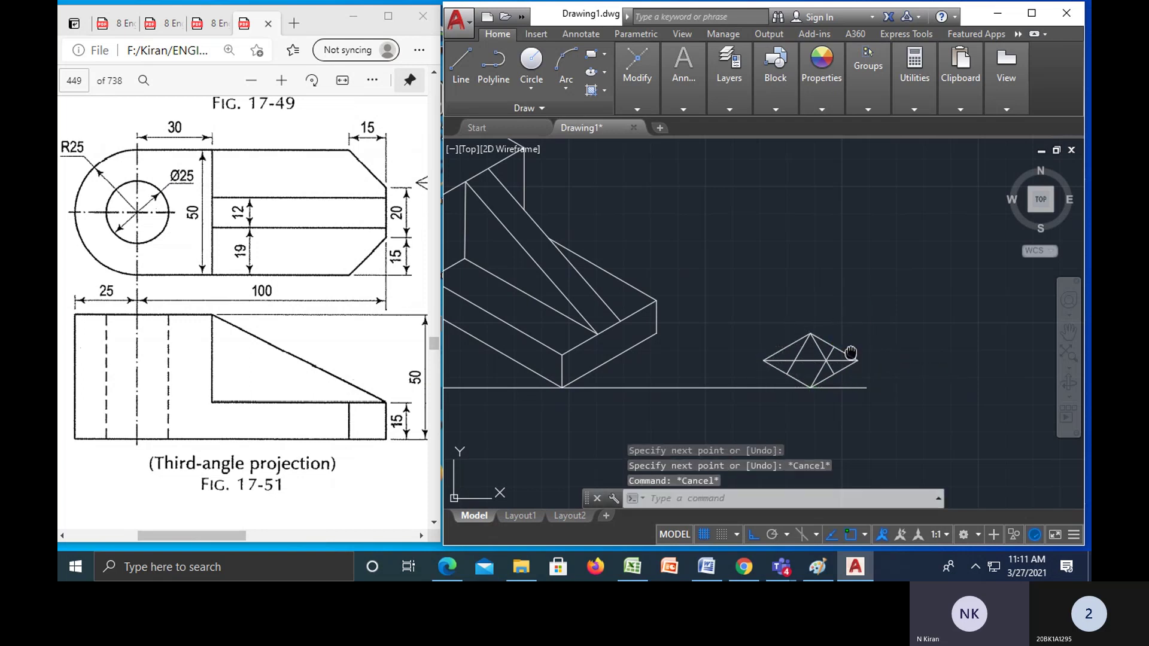
# - Draw a circle centred on the rhombus's lower corner with its radius reaching the midpoint of the upper-right side
pyautogui.moveTo(850, 352); pyautogui.dragTo(786, 327, button='middle')
pyautogui.scroll(2, 787, 327)
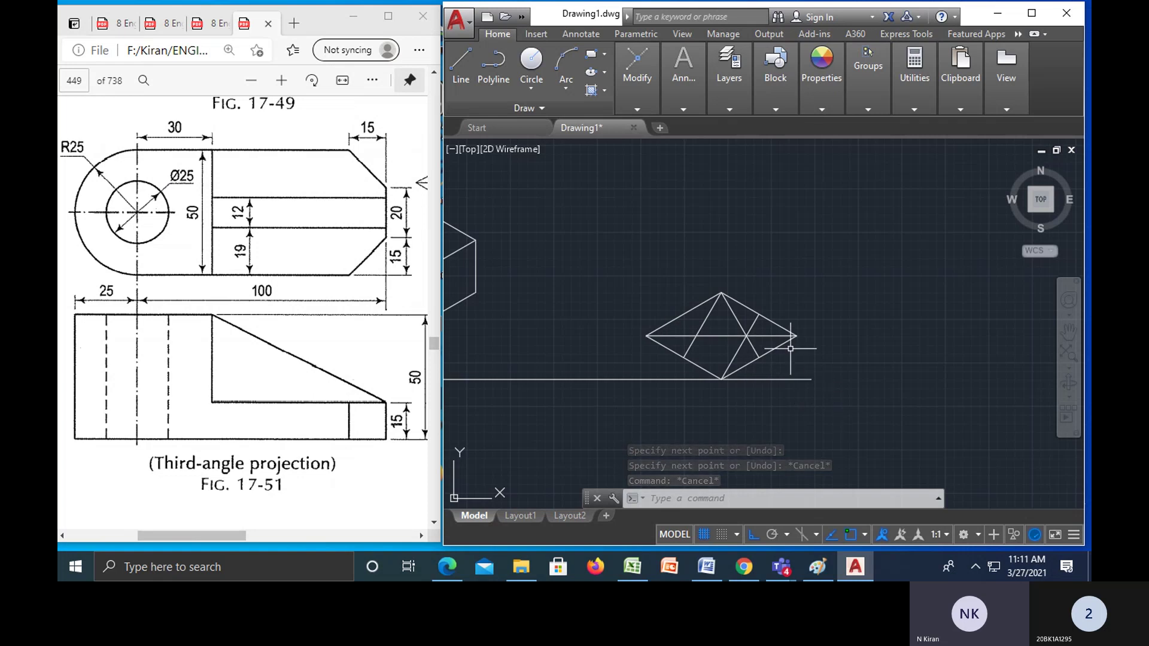
pyautogui.write('c')
pyautogui.press('Return')
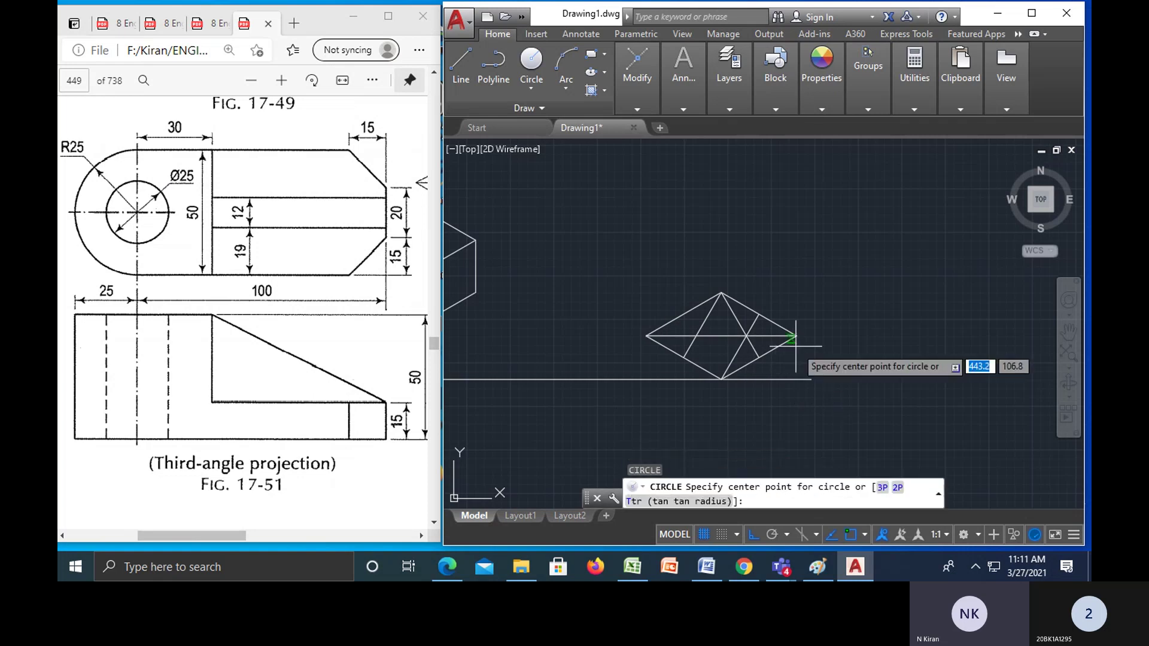
pyautogui.click(715, 376)
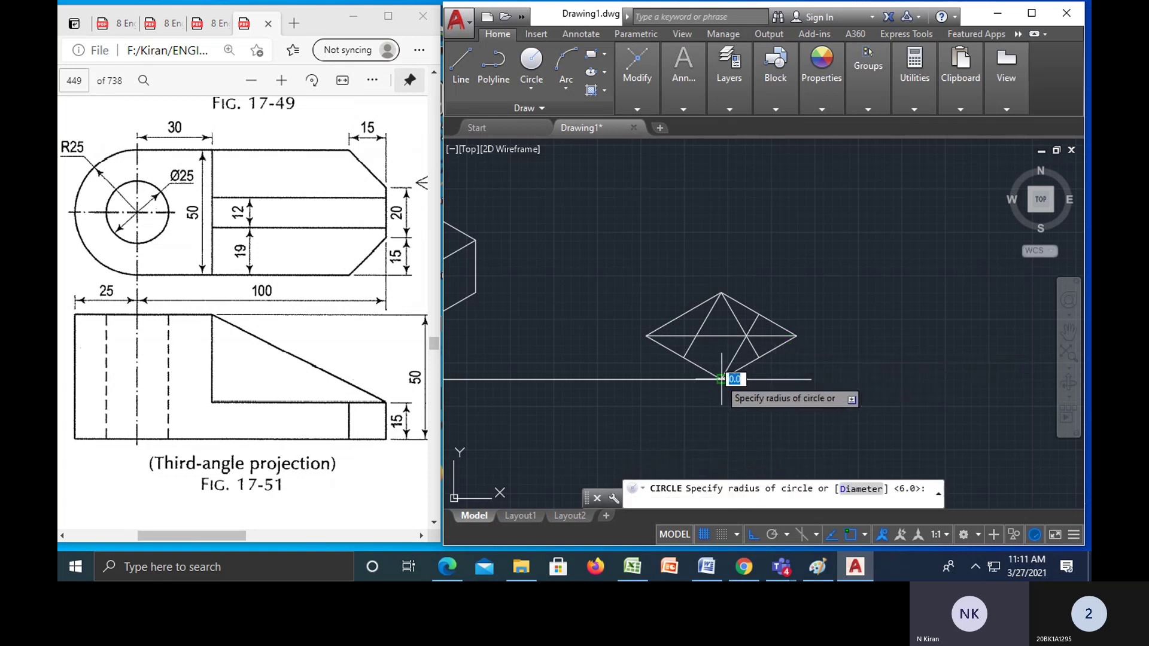
pyautogui.click(759, 314)
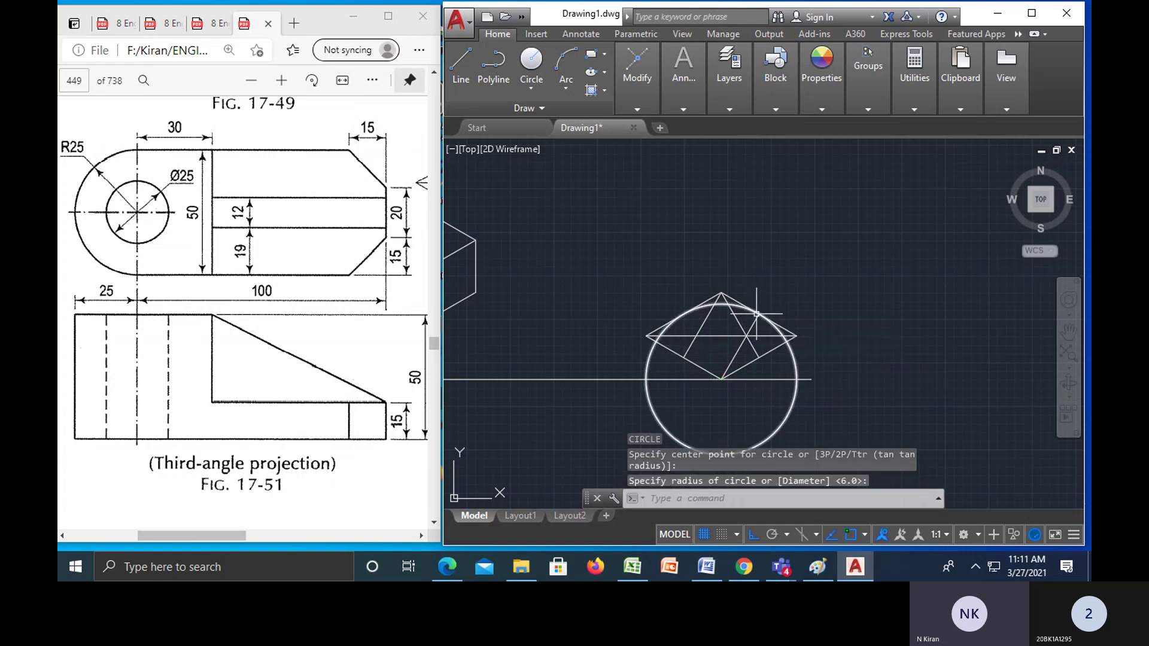
# - Trim away the part of the circle that lies outside the rhombus
pyautogui.write('tr')
pyautogui.press('Return')
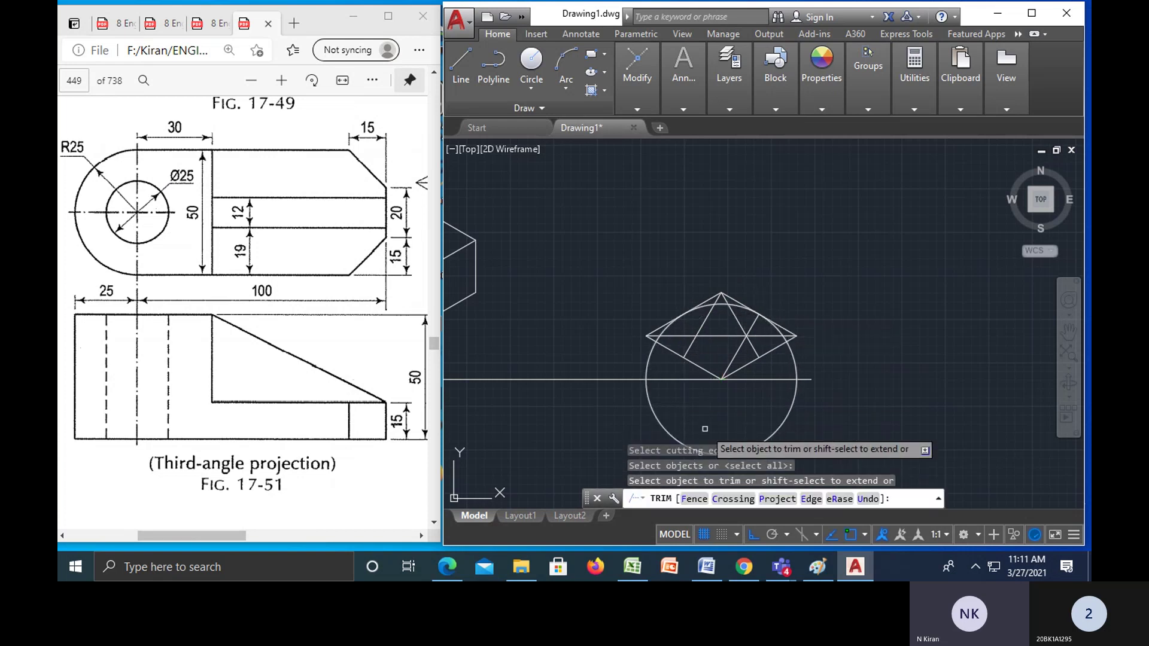
# - Trim the circle centred on the rhombus's bottom vertex to leave its arc along the rhombus's upper sides
pyautogui.click(783, 421)
pyautogui.click(795, 360)
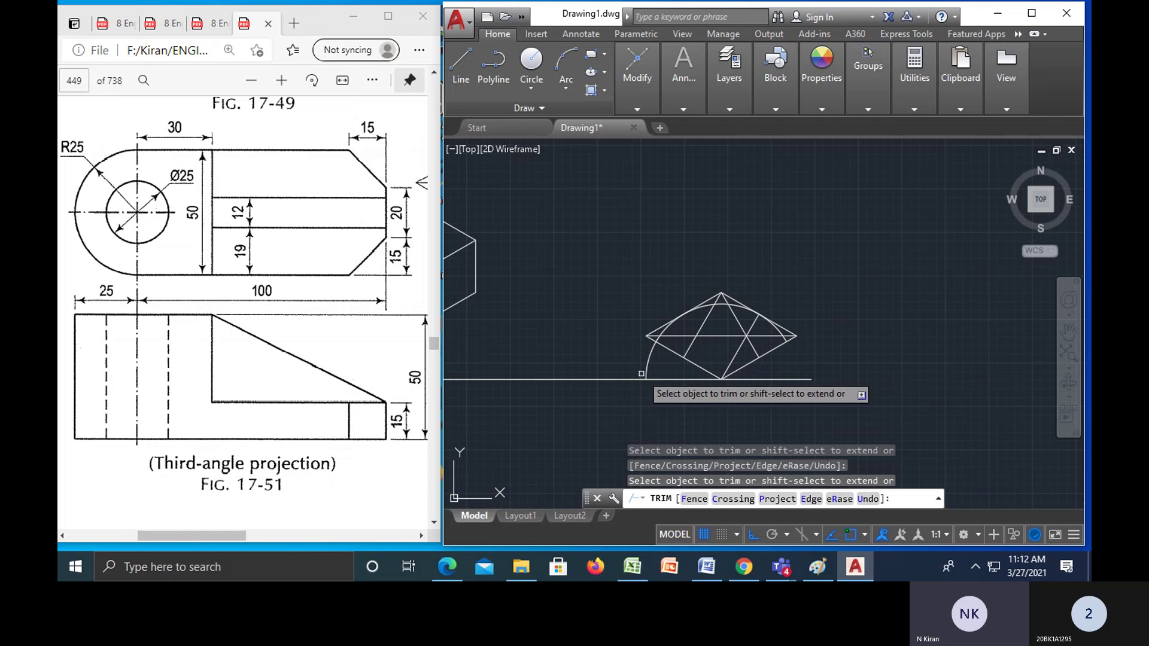
pyautogui.click(647, 362)
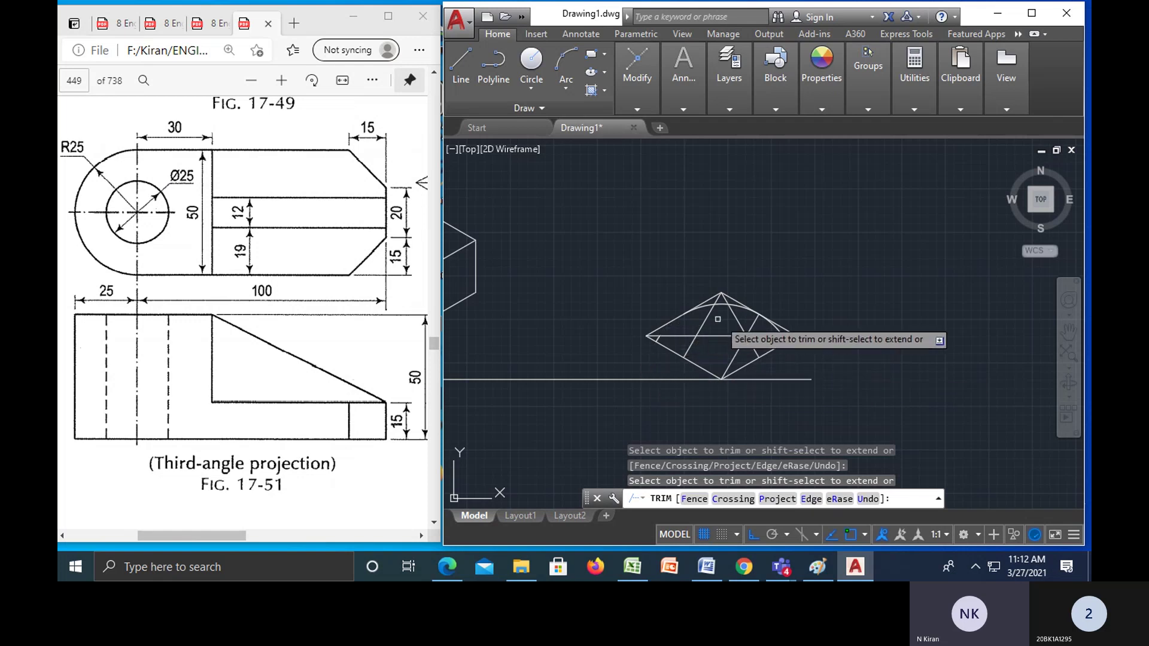
pyautogui.click(777, 330)
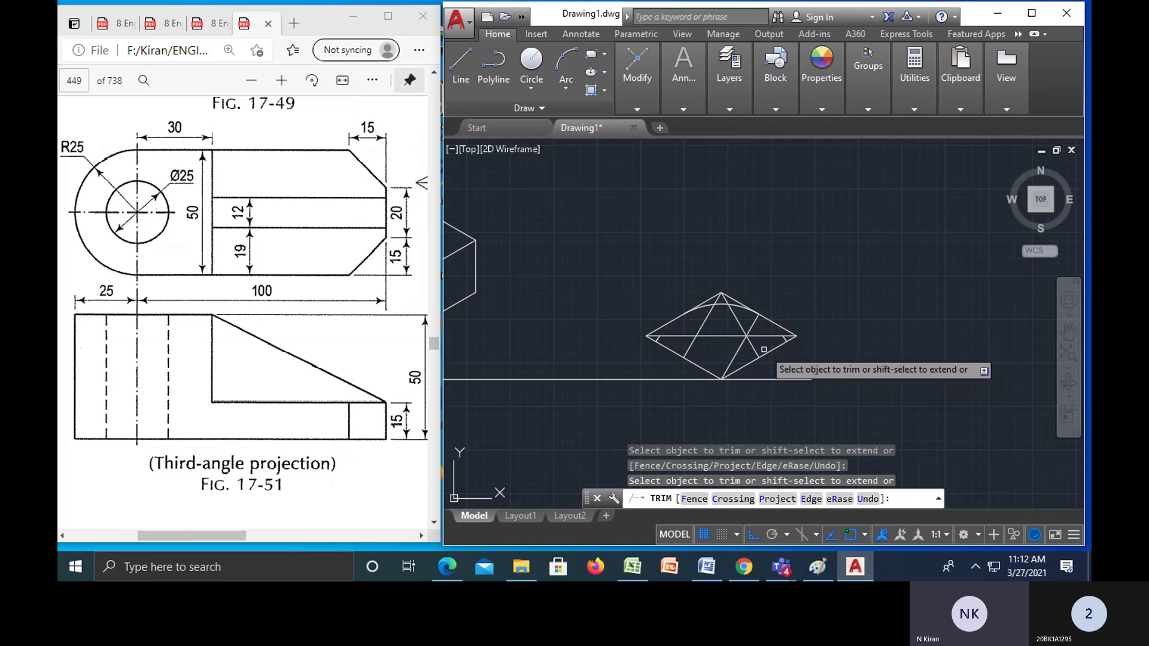
pyautogui.press('Escape')
pyautogui.press('Escape')
# - Draw a circle of radius 21.7 centred on the rhombus's top vertex
pyautogui.write('c')
pyautogui.press('Return')
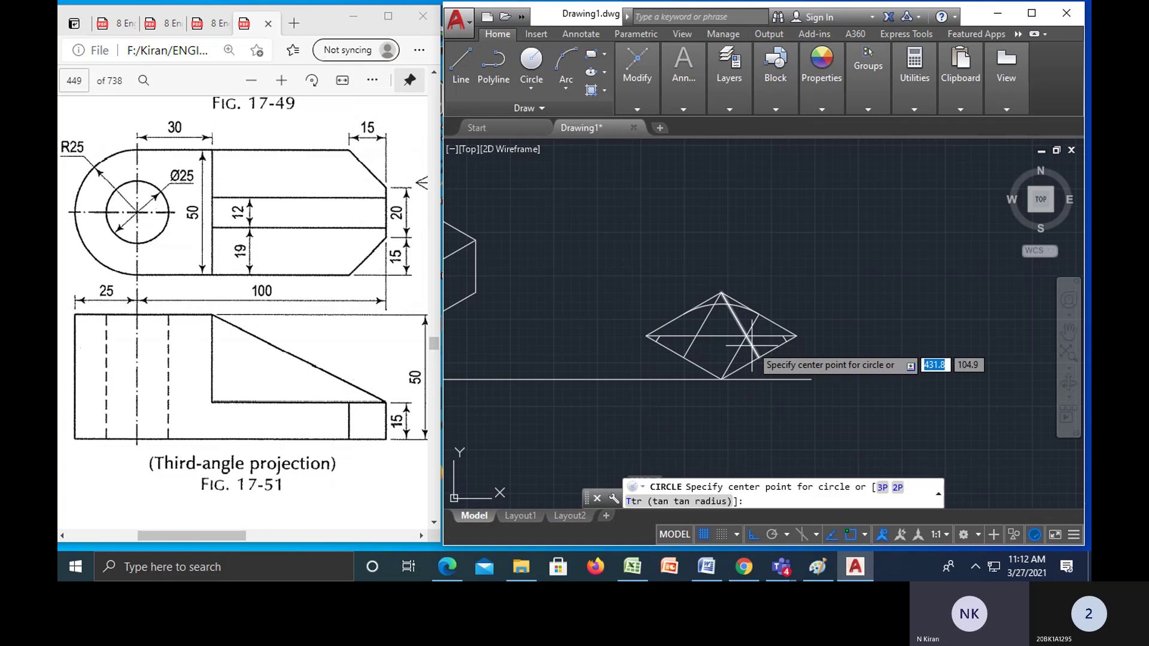
pyautogui.click(720, 293)
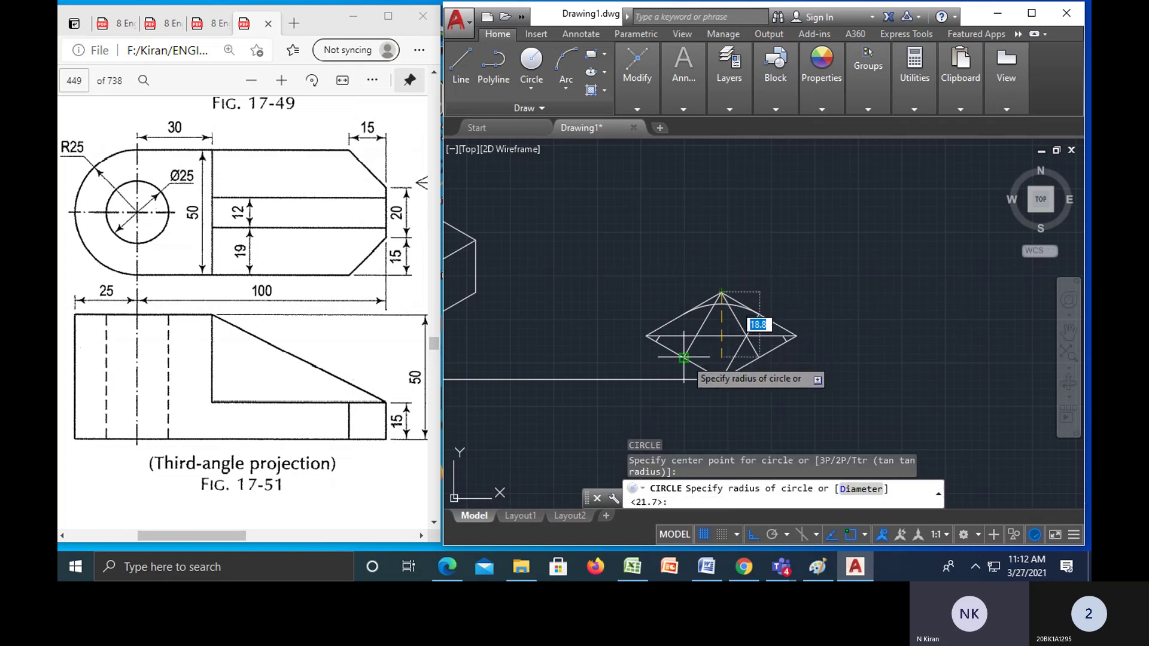
pyautogui.press('Return')
pyautogui.press('Escape')
pyautogui.press('Escape')
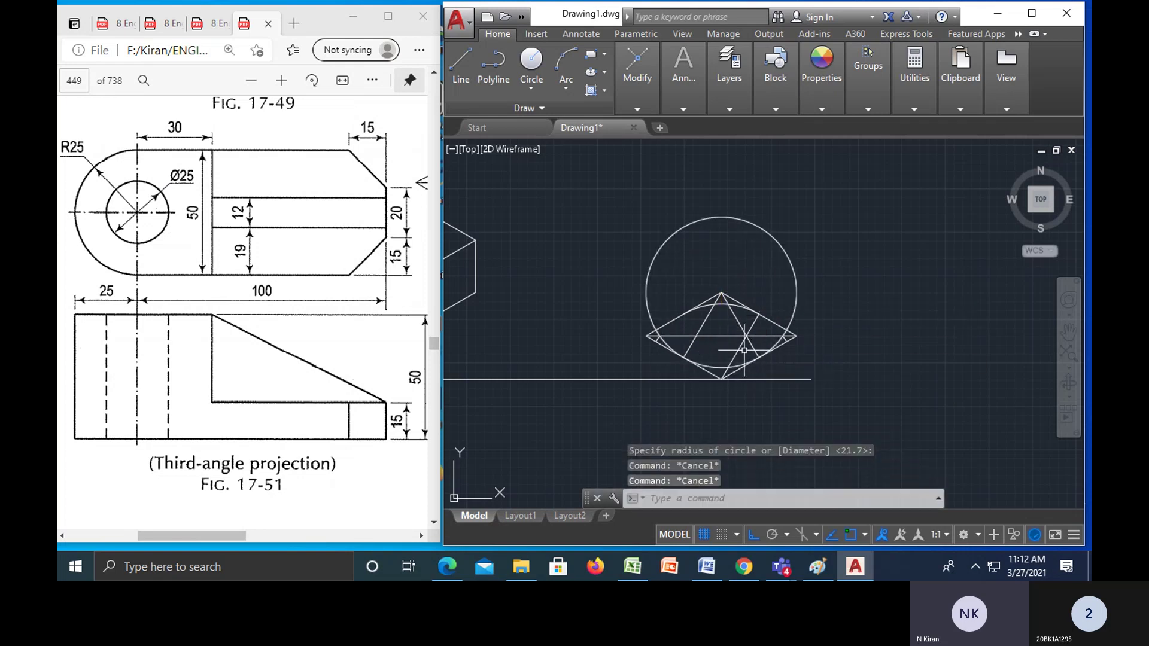
# - Trim the circle centred on the rhombus's top vertex to leave its arc along the lower sides
pyautogui.write('tr')
pyautogui.press('Return')
pyautogui.press('Return')
pyautogui.click(783, 251)
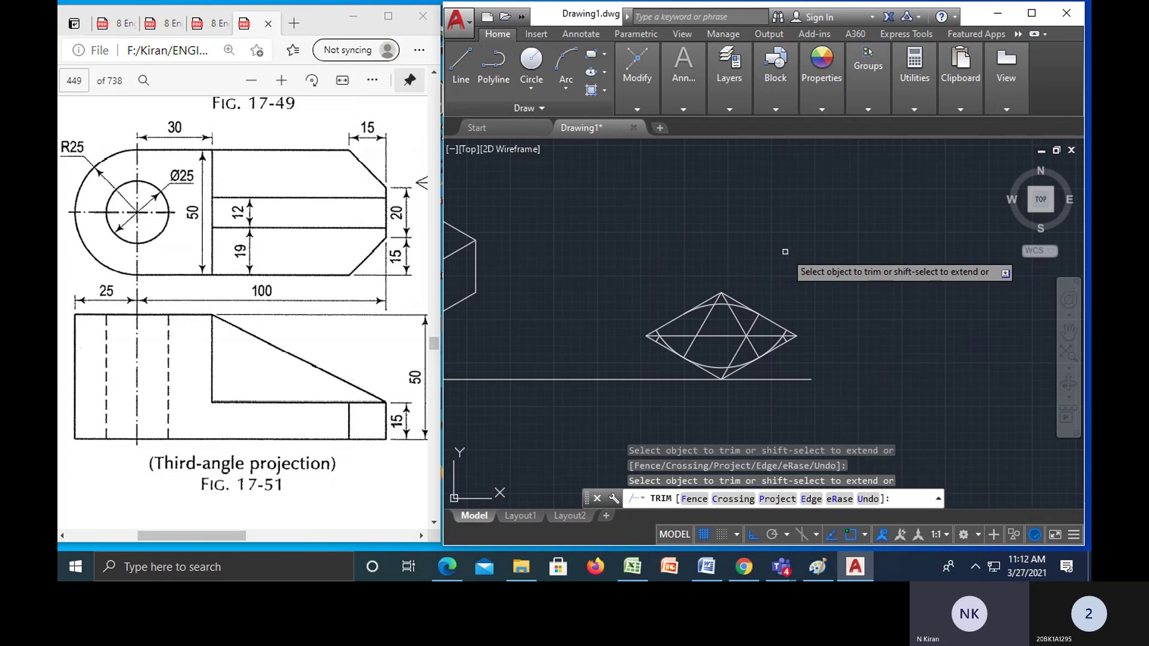
pyautogui.click(773, 347)
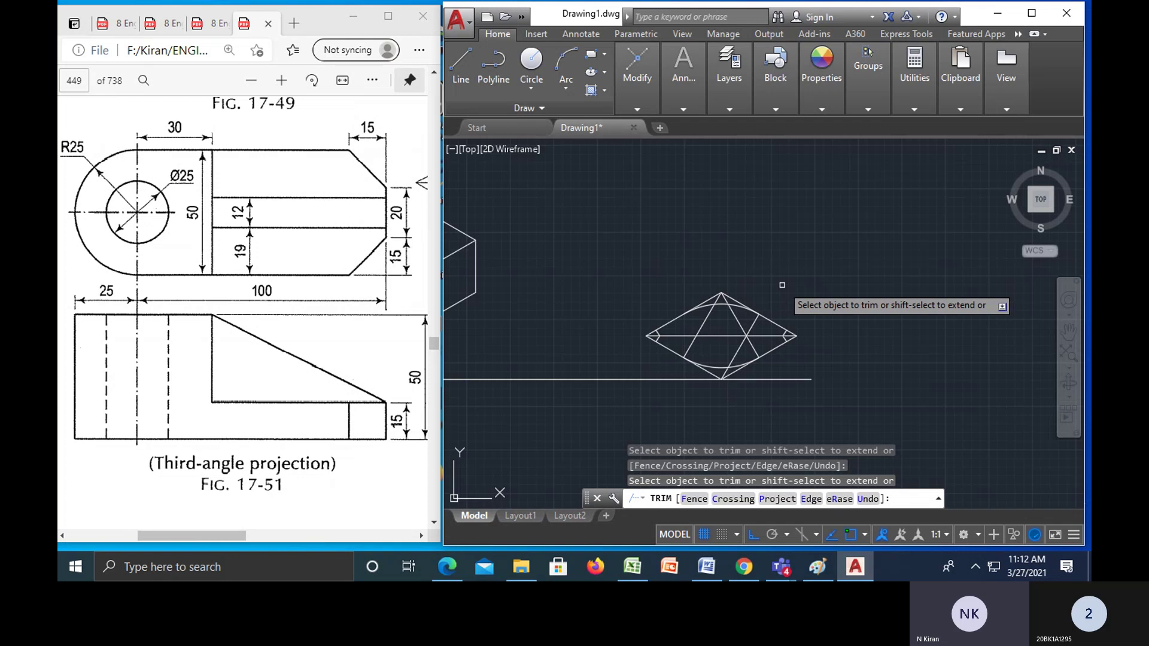
pyautogui.press('Escape')
# - Draw a circle centred where the construction lines cross on the right half of the long diagonal, reaching the upper-right side's midpoint
pyautogui.write('c')
pyautogui.press('Return')
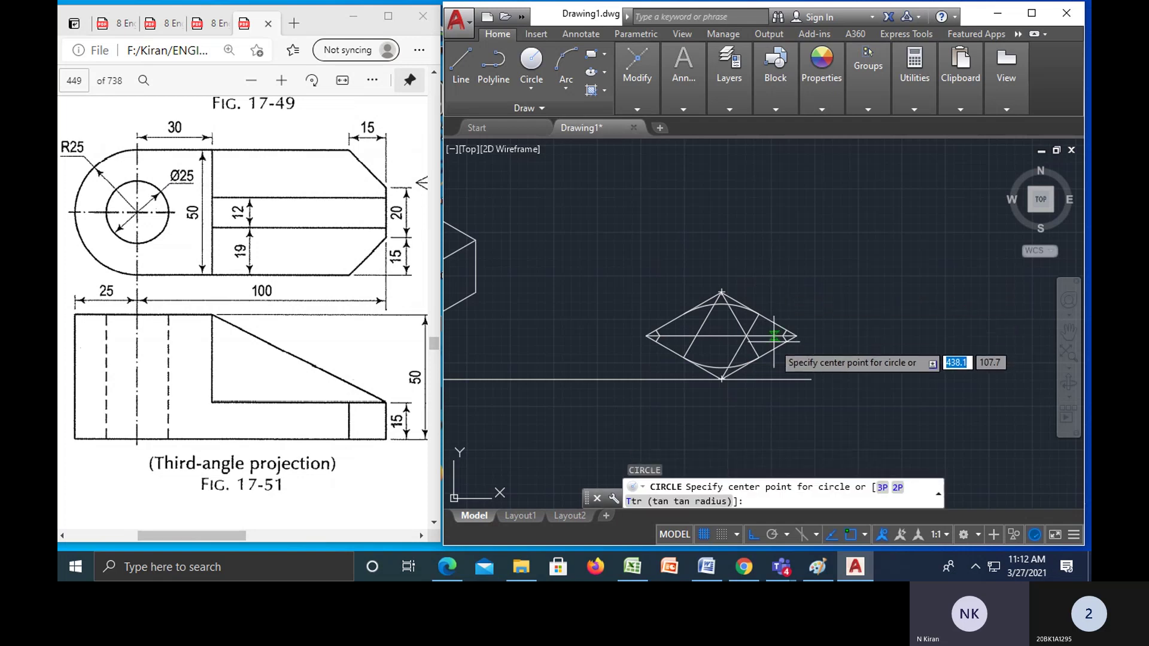
pyautogui.click(744, 336)
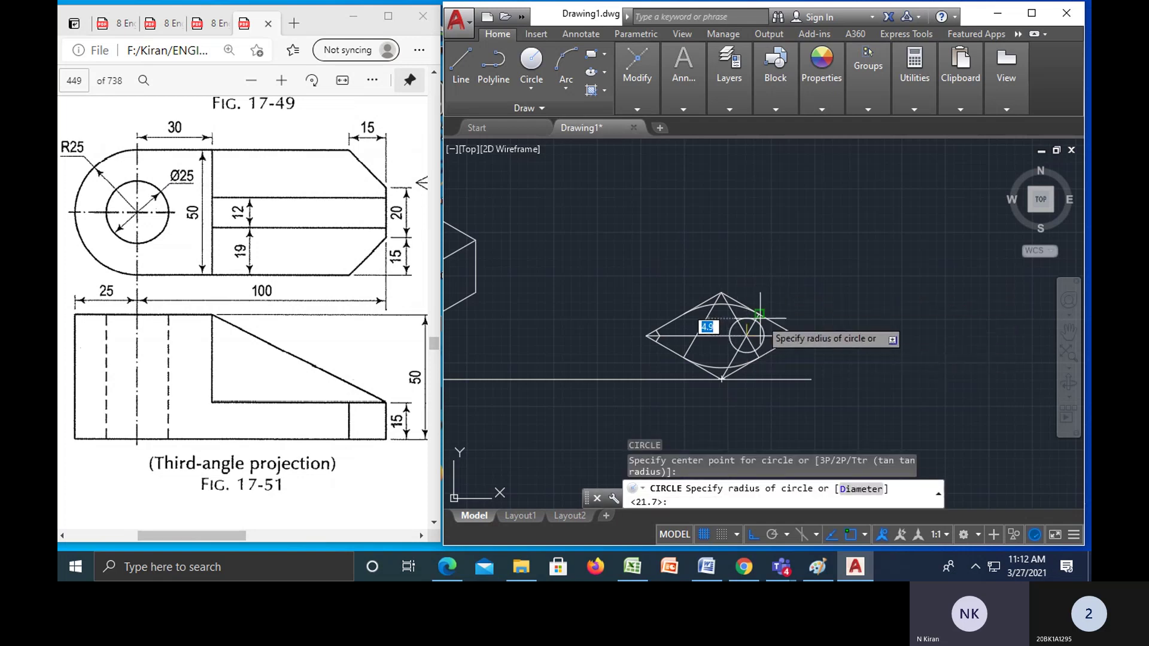
pyautogui.click(758, 315)
pyautogui.press('Escape')
pyautogui.press('Escape')
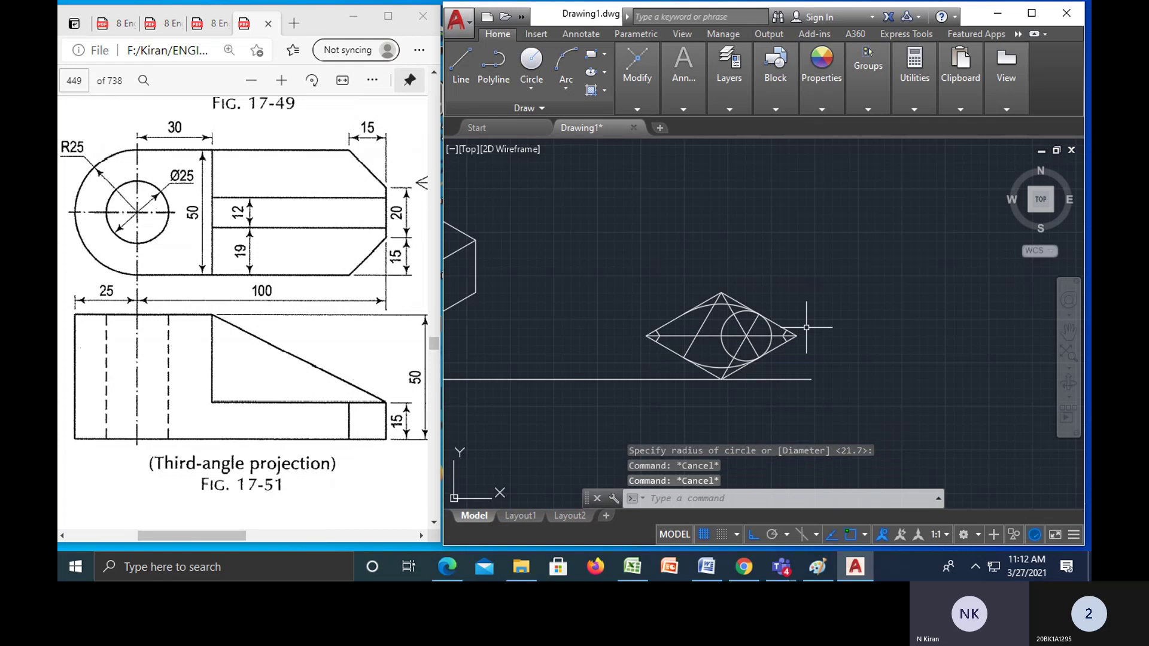
# - Trim the right-hand small circle to the end arc joining the upper and lower large arcs
pyautogui.write('tr')
pyautogui.press('Return')
pyautogui.press('Return')
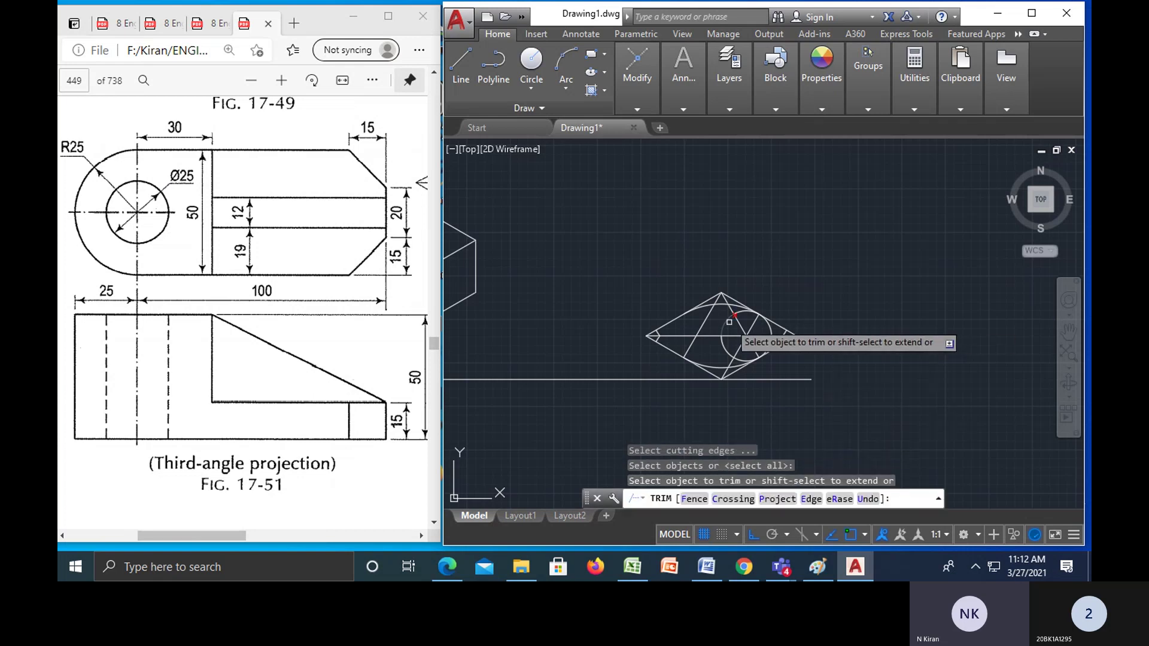
pyautogui.click(728, 323)
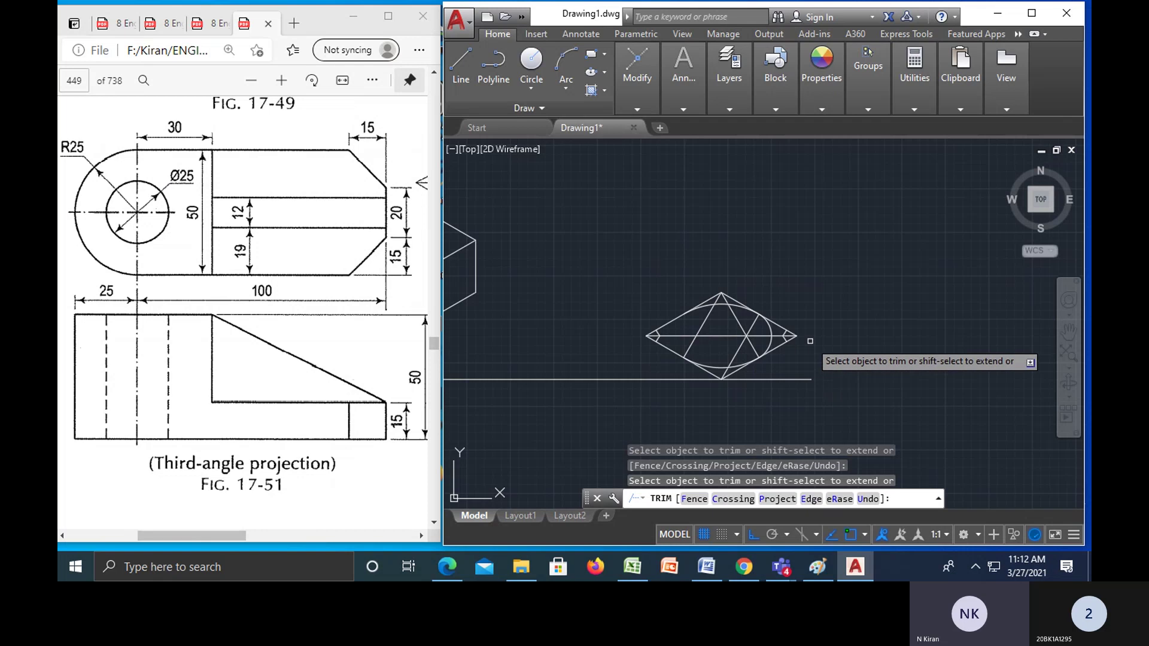
pyautogui.press('Escape')
pyautogui.press('Escape')
# - Try a circle of radius about 7.5 on the left half of the long diagonal and erase it
pyautogui.write('c')
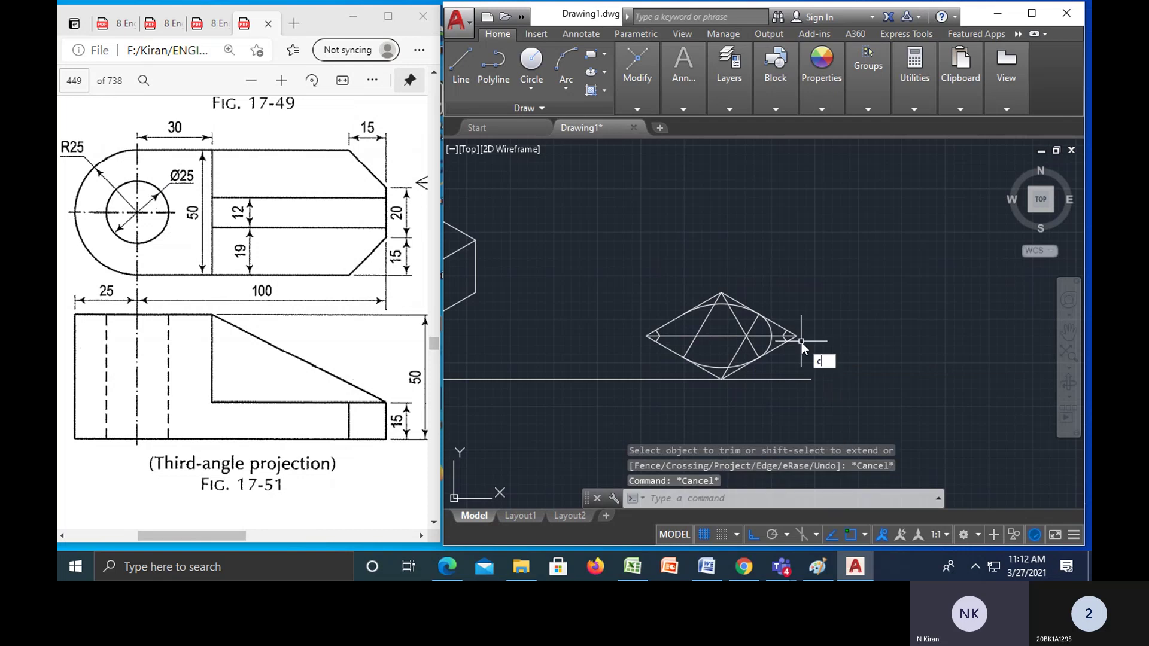
pyautogui.press('Return')
pyautogui.click(696, 336)
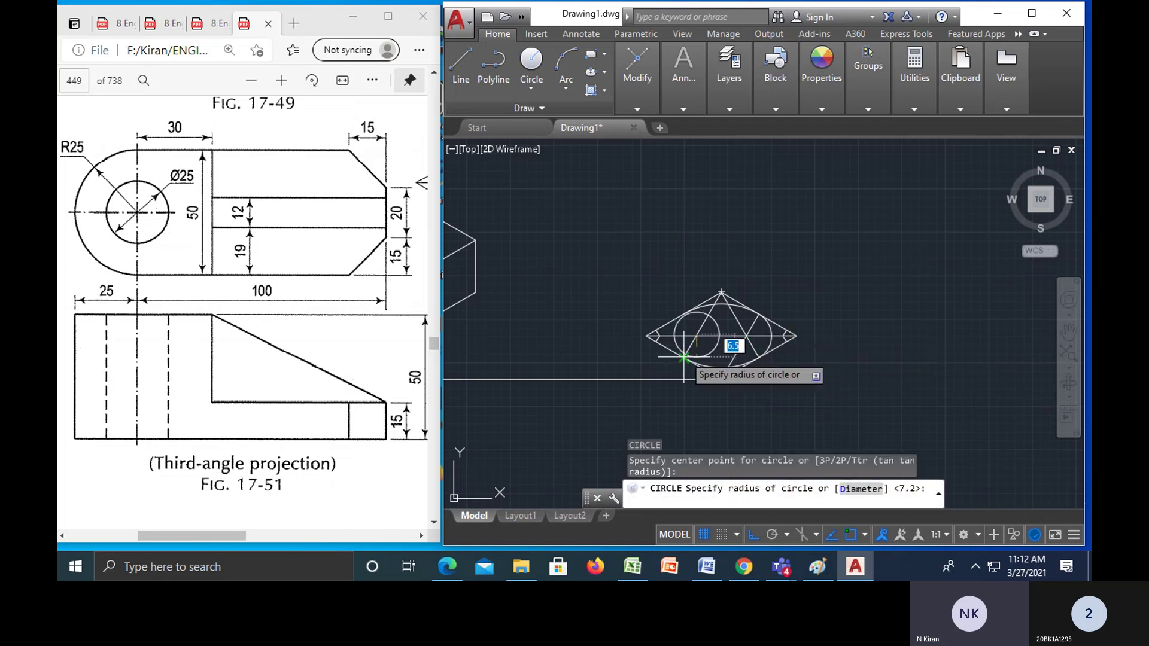
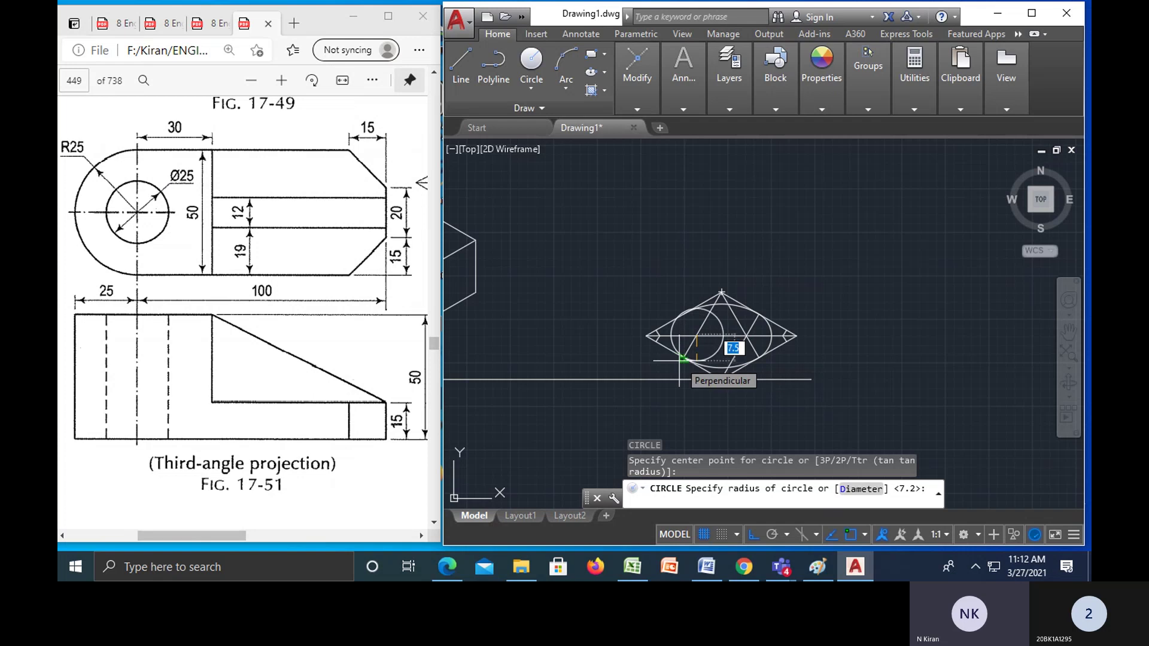
pyautogui.press('Escape')
pyautogui.press('Escape')
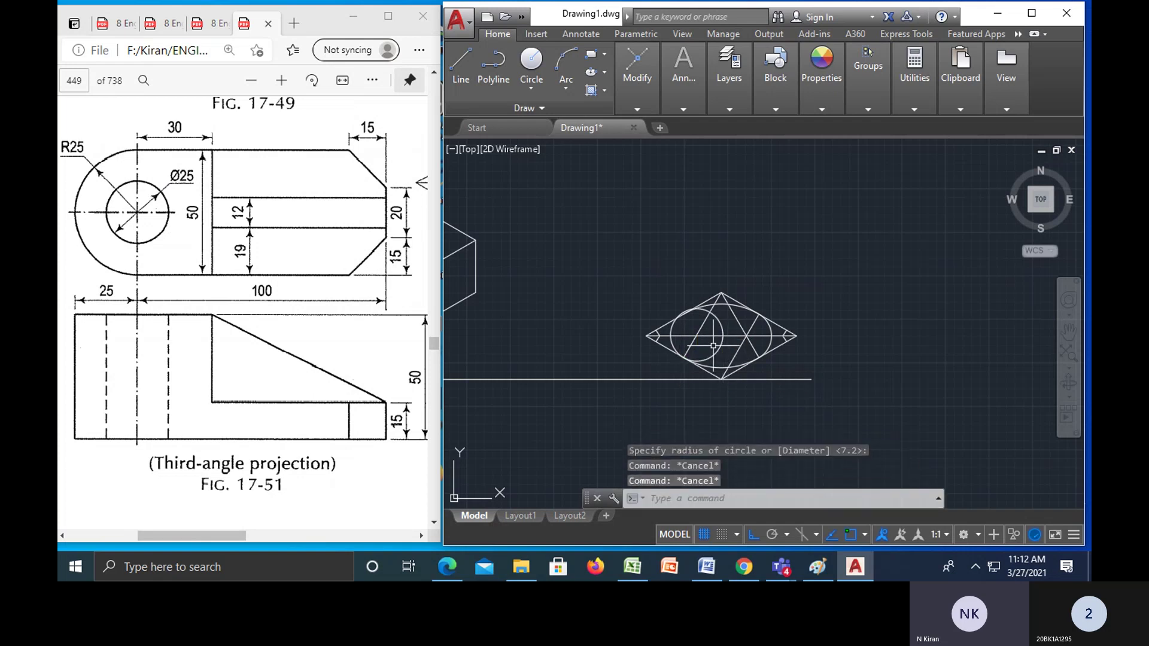
pyautogui.scroll(4, 701, 329)
pyautogui.click(751, 317)
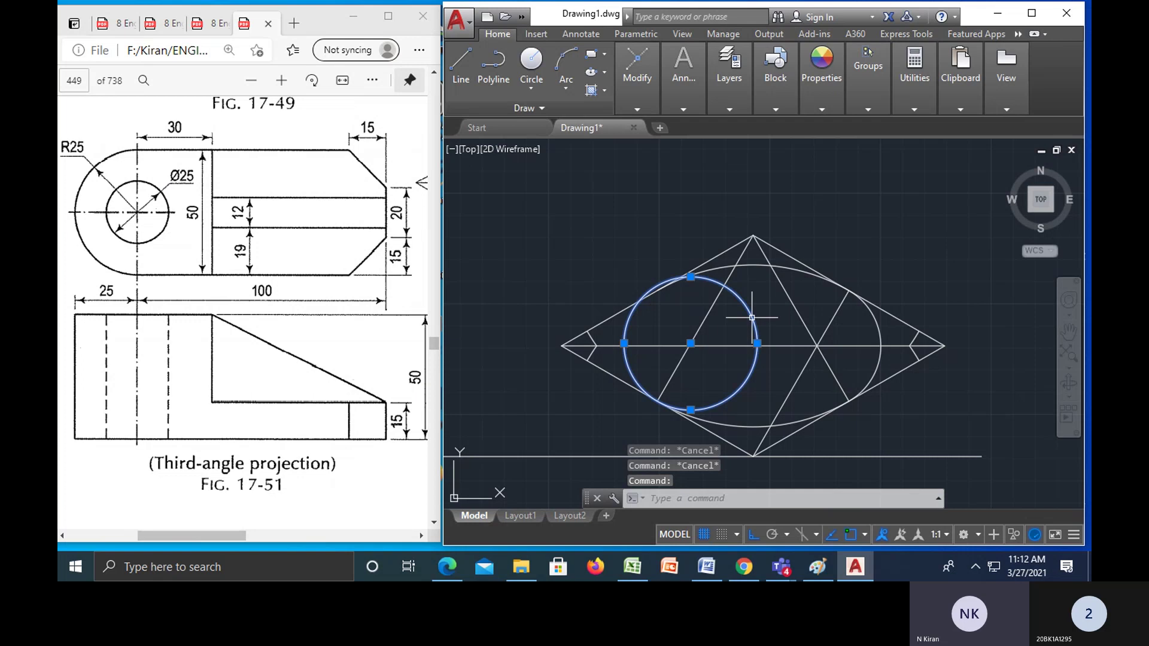
pyautogui.press('Delete')
# - Draw a circle centred where the left construction line crosses the long diagonal, reaching the lower-left side's midpoint
pyautogui.press('Return')
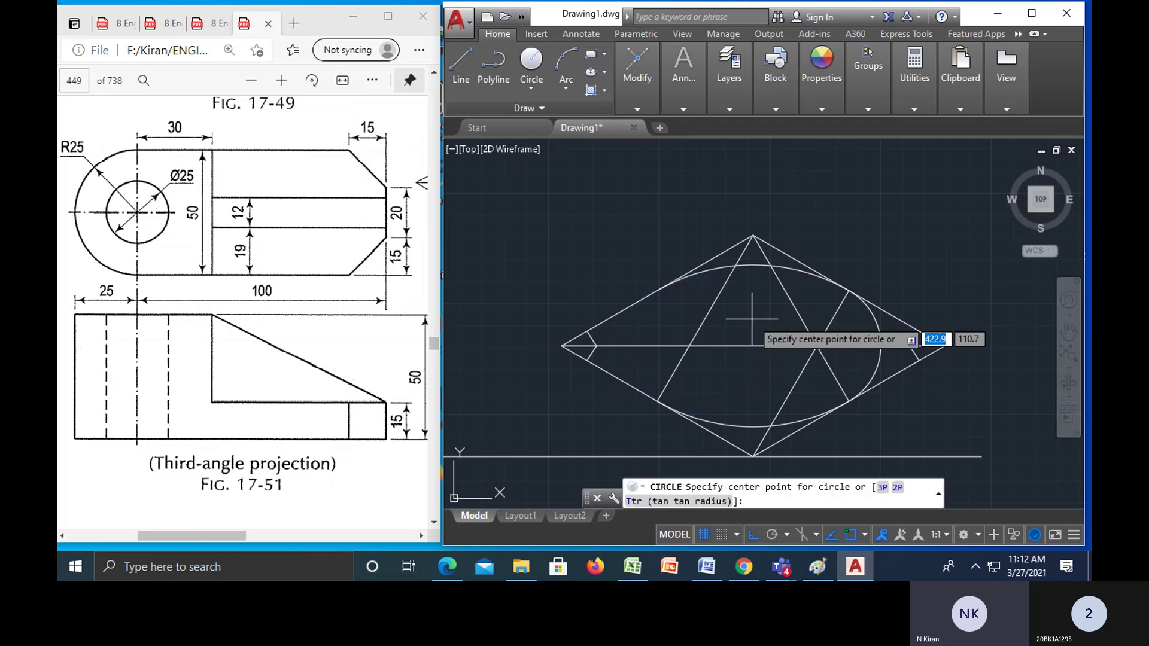
pyautogui.click(688, 346)
pyautogui.click(656, 400)
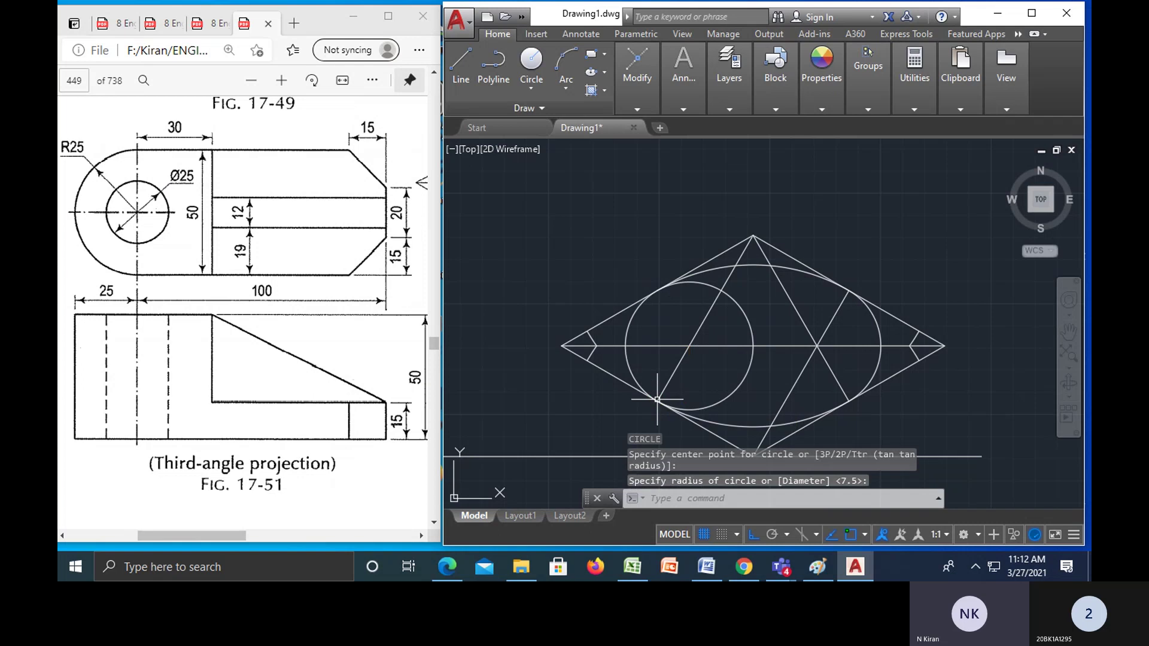
pyautogui.press('Escape')
pyautogui.press('Escape')
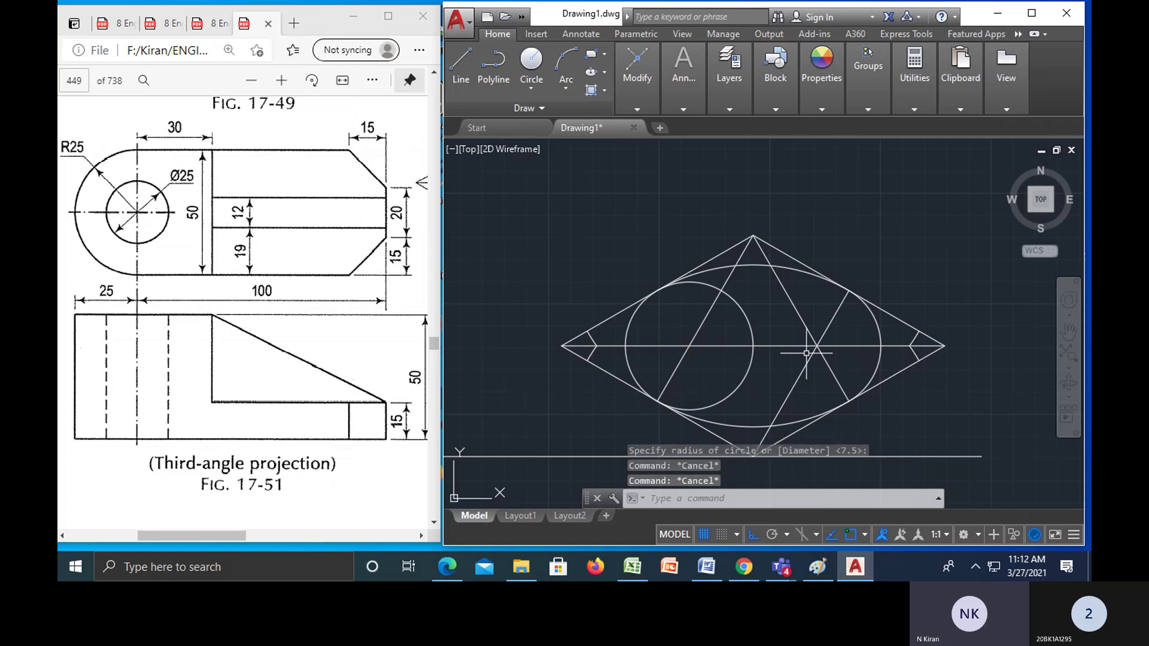
# - Trim the left-hand small circle to the end arc that closes the isometric ellipse
pyautogui.press('Return')
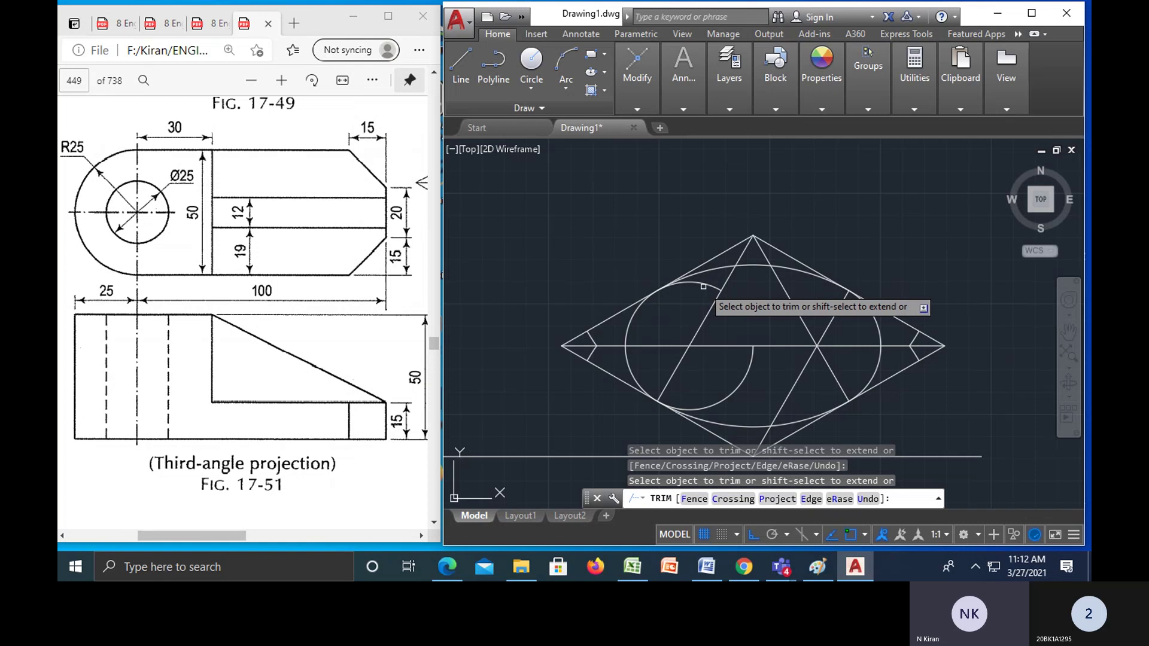
pyautogui.click(687, 274)
pyautogui.click(746, 382)
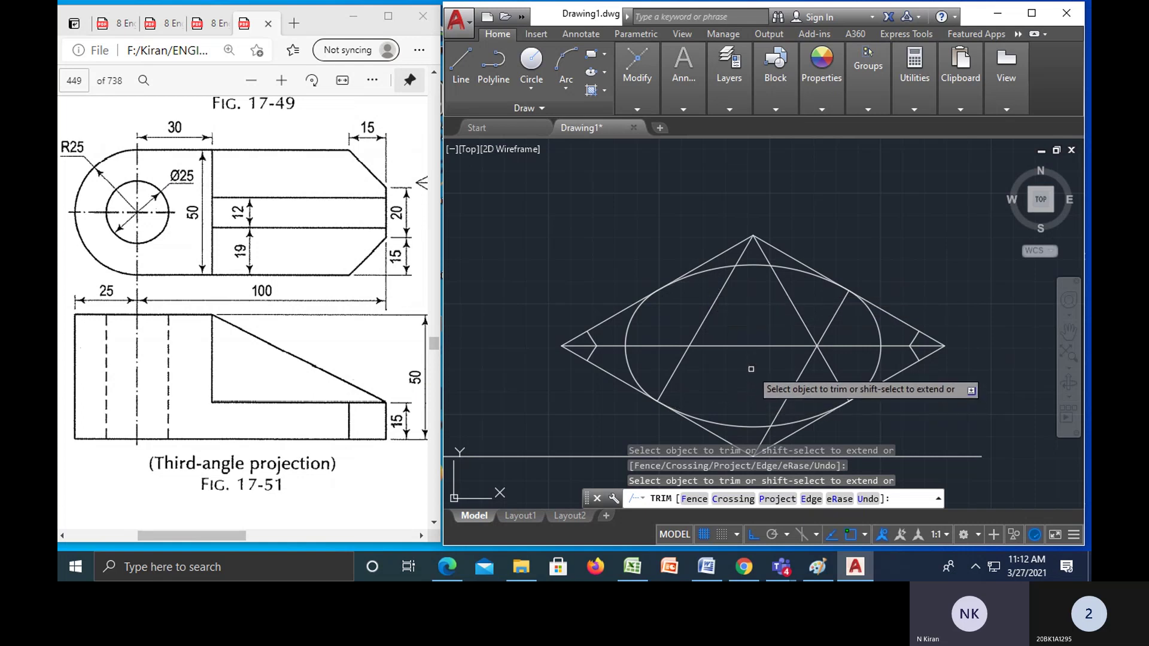
pyautogui.scroll(-2, 856, 331)
pyautogui.scroll(-3, 717, 189)
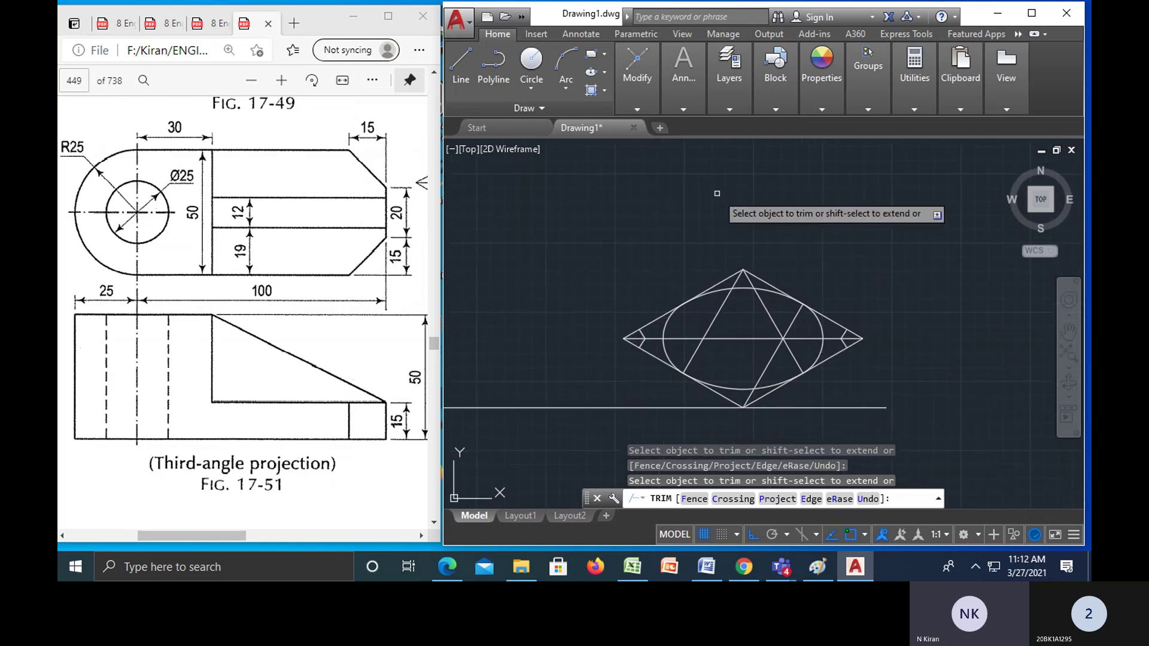
pyautogui.moveTo(762, 264)
pyautogui.mouseDown(button='middle')
pyautogui.moveTo(774, 254)
pyautogui.moveTo(773, 298)
pyautogui.mouseUp(button='middle')
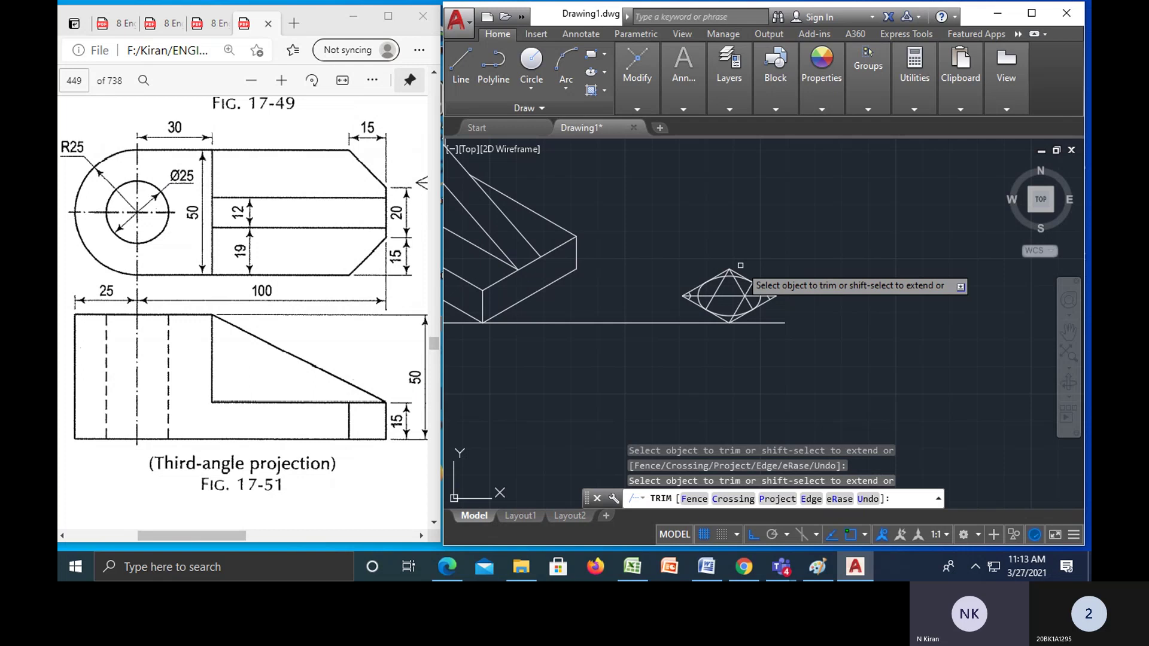
pyautogui.press('Escape')
# - Move the rhombus with its ellipse and construction lines onto the rear-left part of the block's top face
pyautogui.click(657, 231)
pyautogui.click(789, 340)
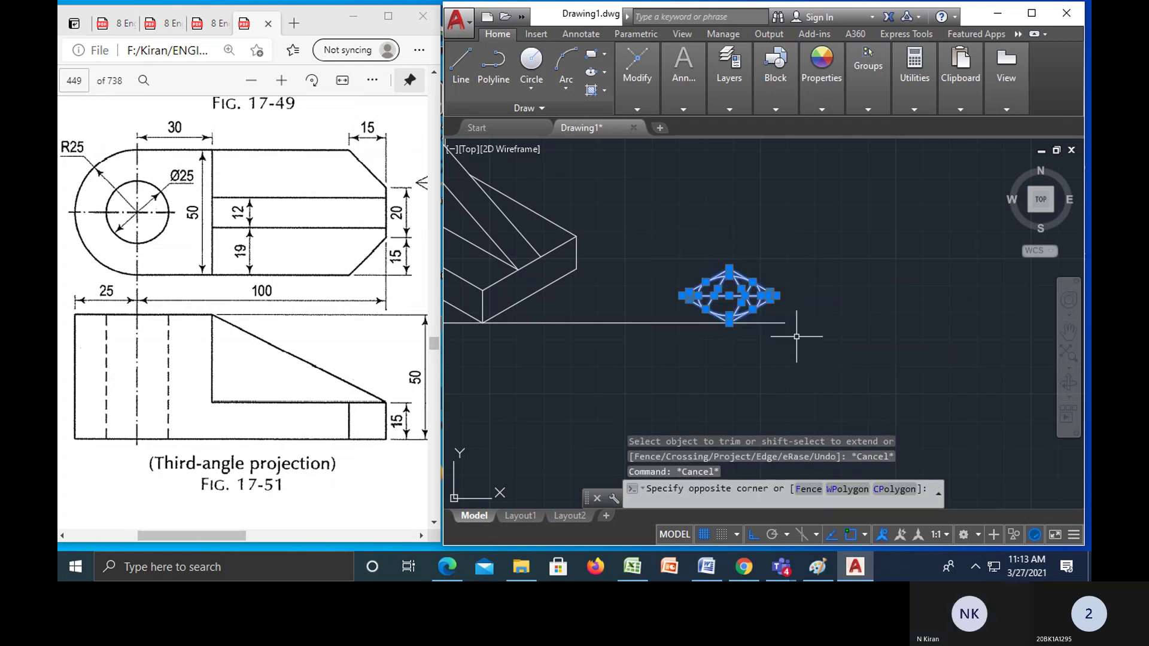
pyautogui.write('m')
pyautogui.press('Return')
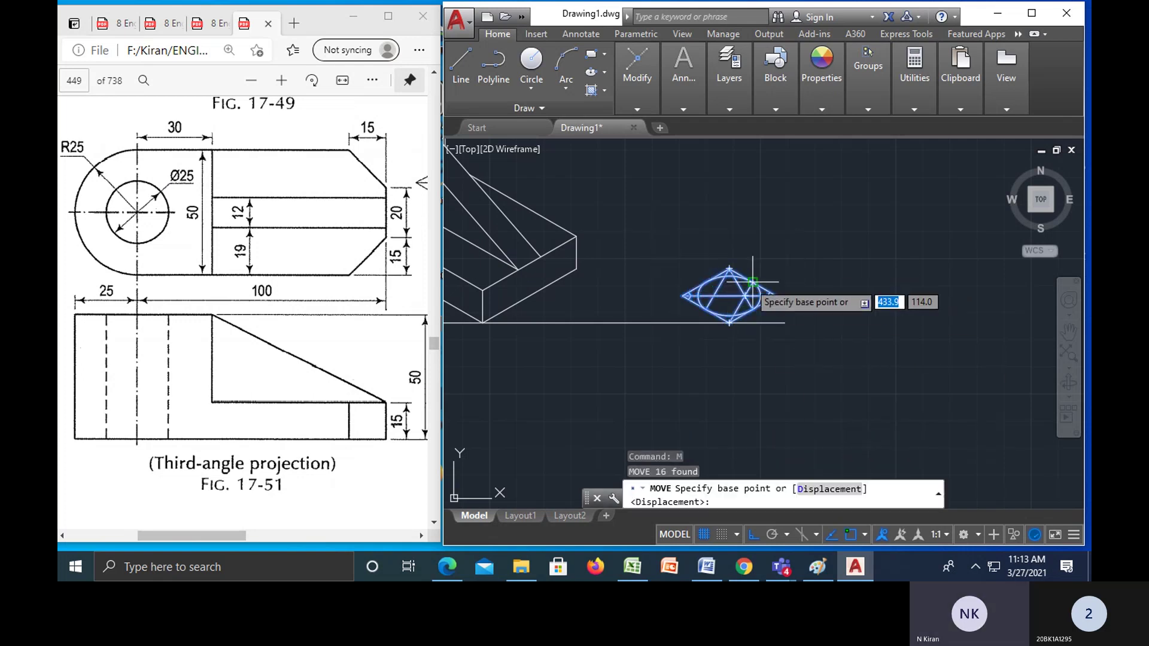
pyautogui.click(737, 287)
pyautogui.moveTo(638, 257); pyautogui.dragTo(808, 389, button='middle')
pyautogui.click(523, 198)
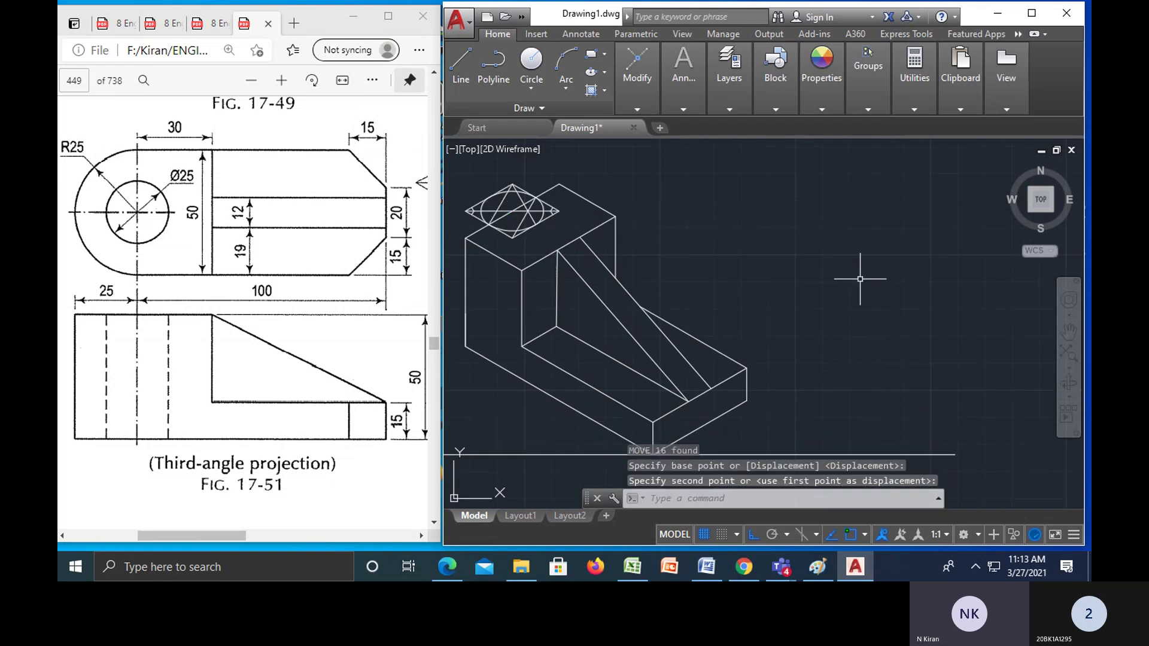
pyautogui.press('Escape')
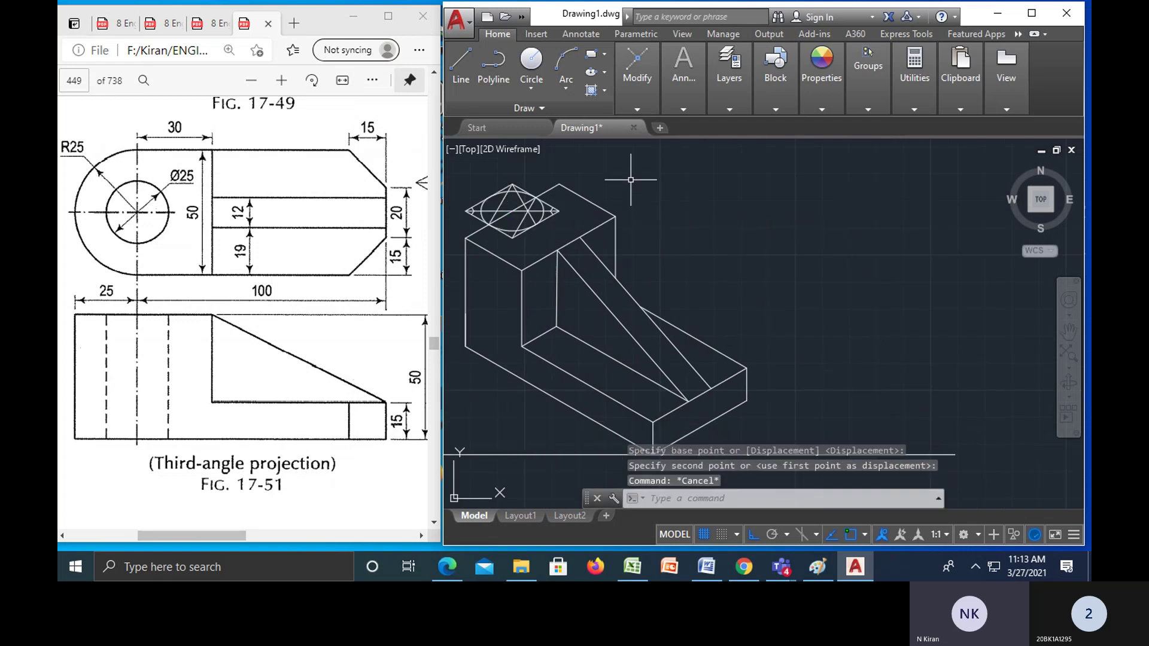
# - Erase the rhombus sides and the slanted construction lines around the small isometric ellipse on the block's top face
pyautogui.moveTo(630, 179); pyautogui.dragTo(646, 248, button='middle')
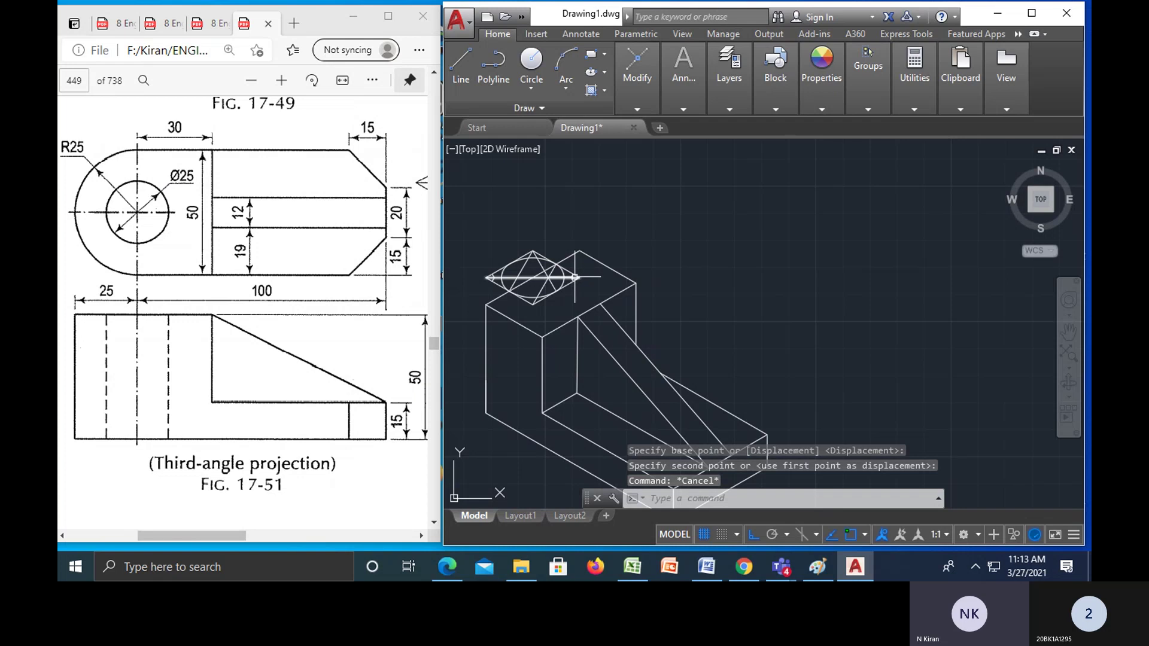
pyautogui.press('Escape')
pyautogui.press('Escape')
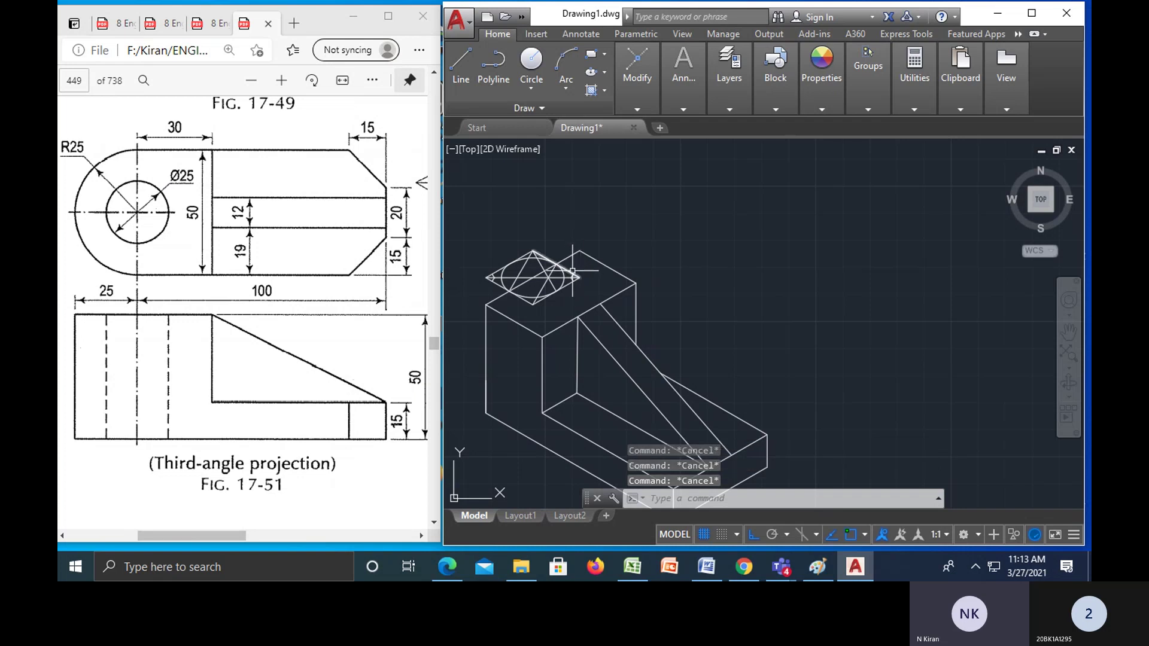
pyautogui.click(573, 271)
pyautogui.scroll(3, 572, 278)
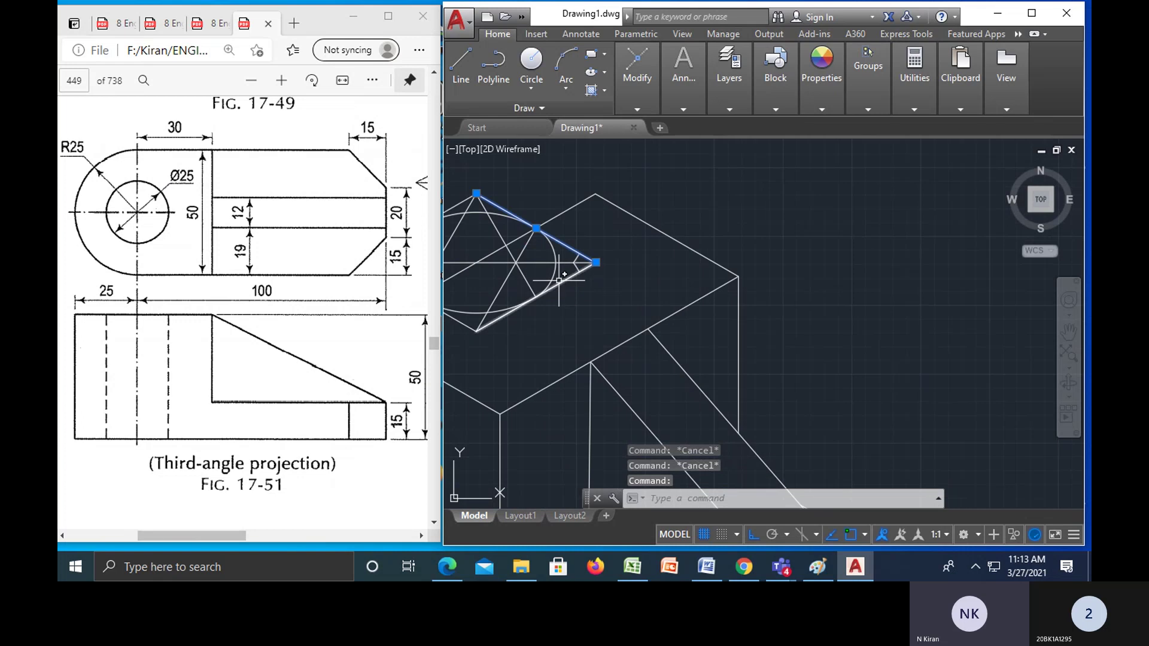
pyautogui.moveTo(572, 276)
pyautogui.mouseDown(button='middle')
pyautogui.moveTo(662, 263)
pyautogui.moveTo(687, 276)
pyautogui.mouseUp(button='middle')
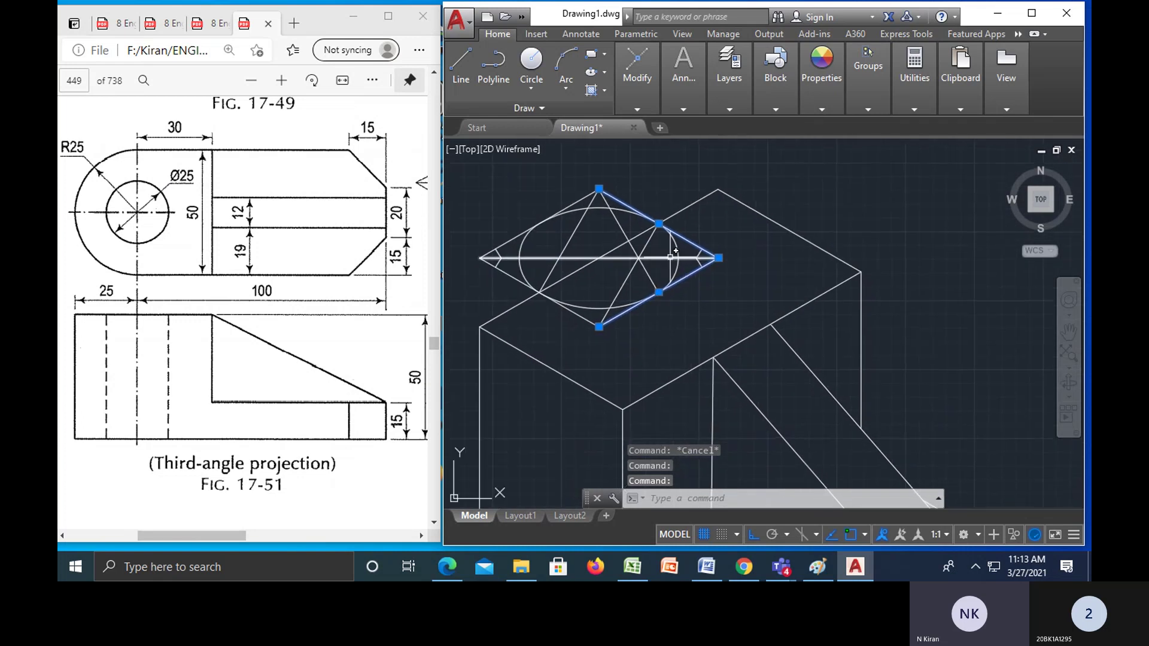
pyautogui.click(643, 274)
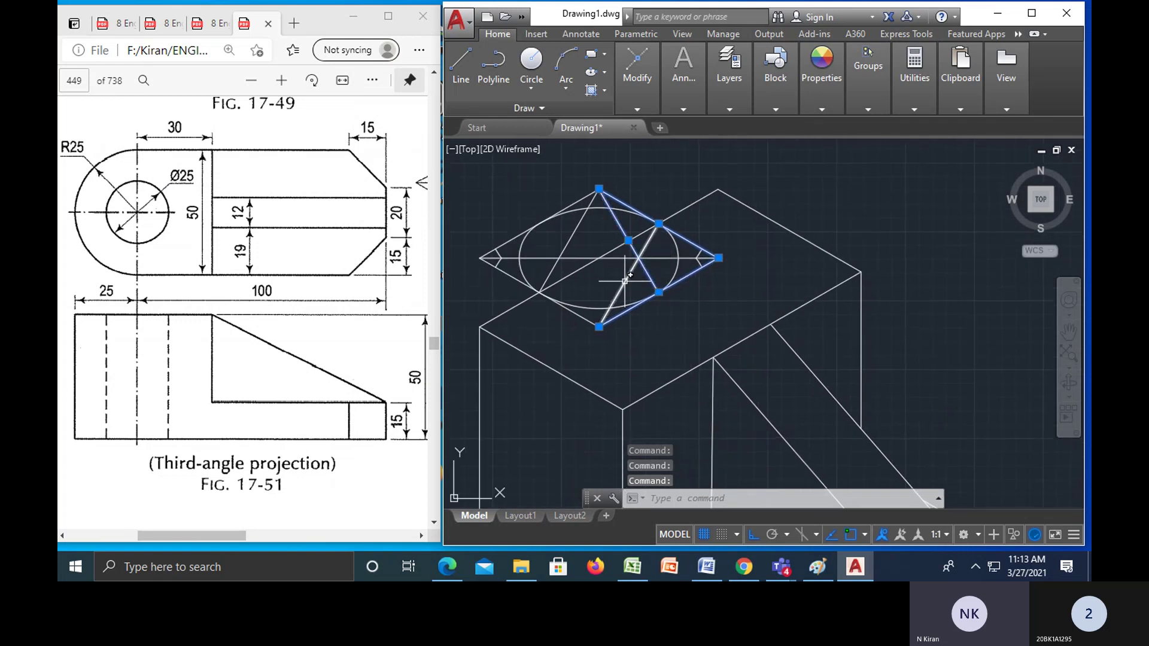
pyautogui.click(623, 280)
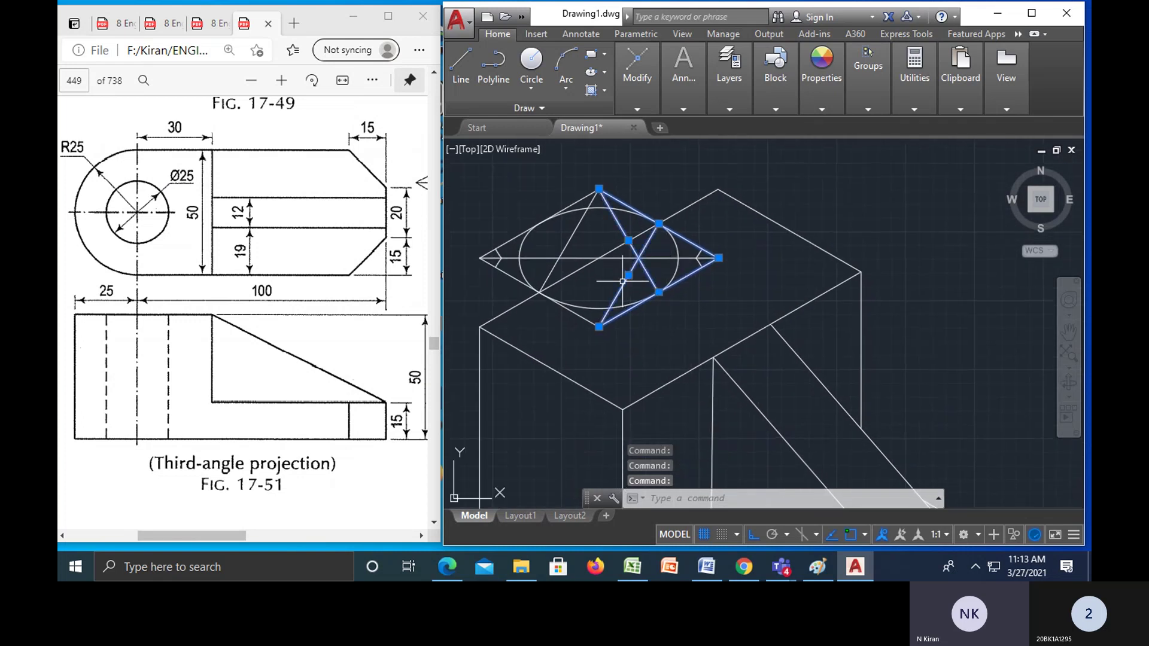
pyautogui.click(574, 312)
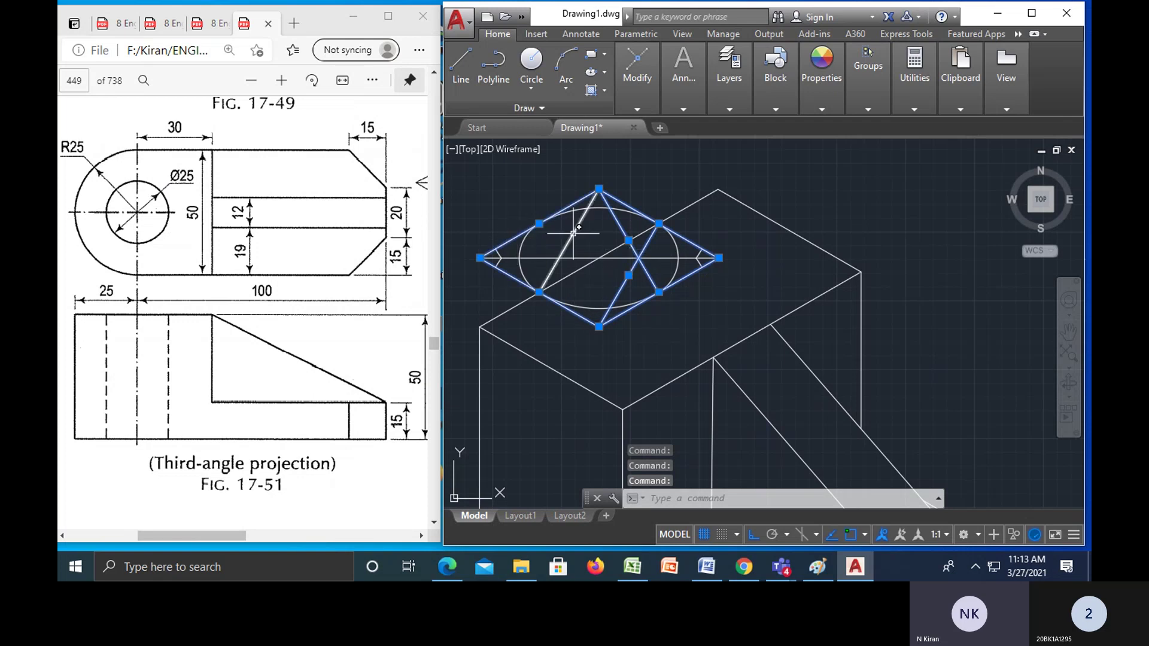
pyautogui.press('Delete')
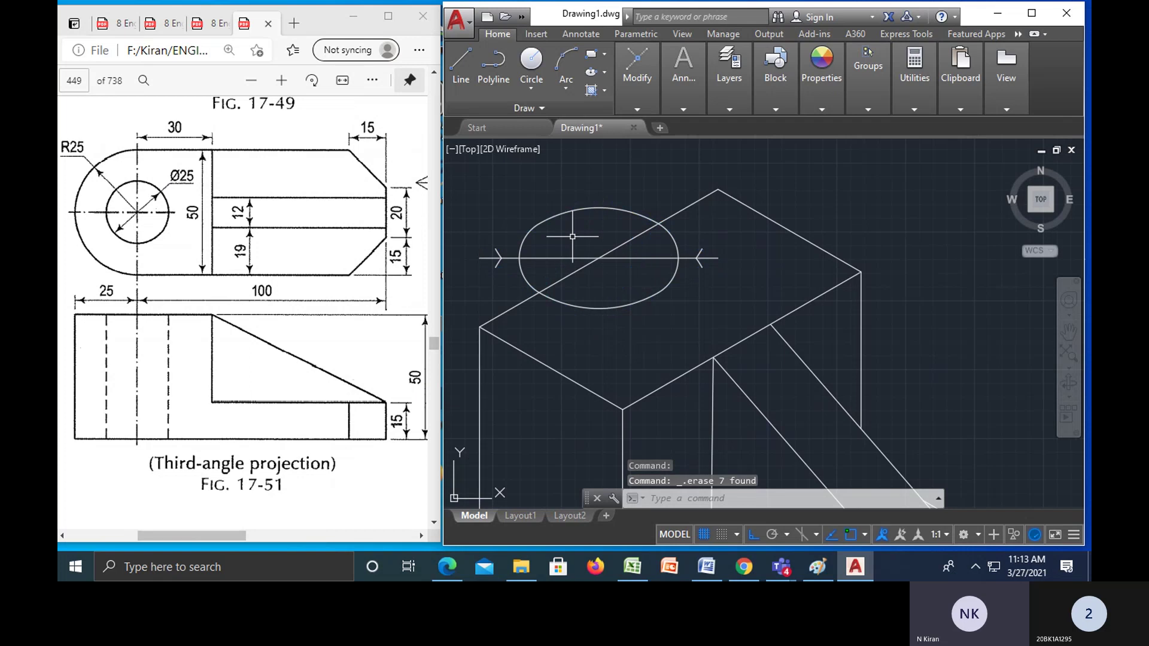
# - Erase the rhombus's long diagonal and the leftover arc fragments on both sides of the small ellipse
pyautogui.click(622, 257)
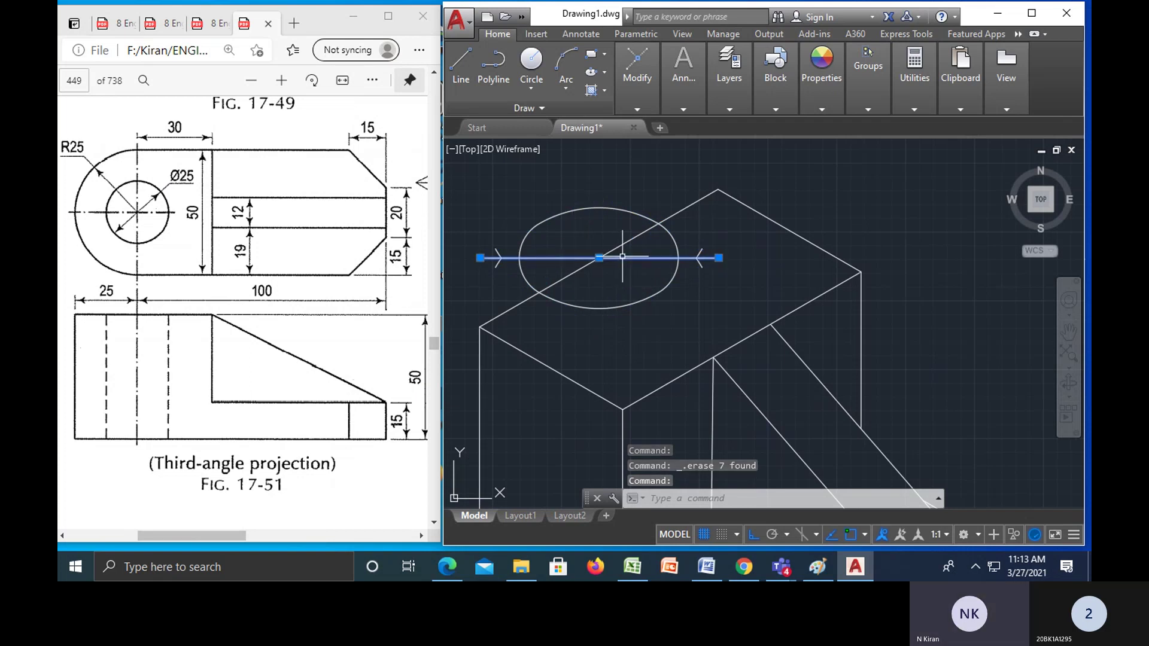
pyautogui.press('Delete')
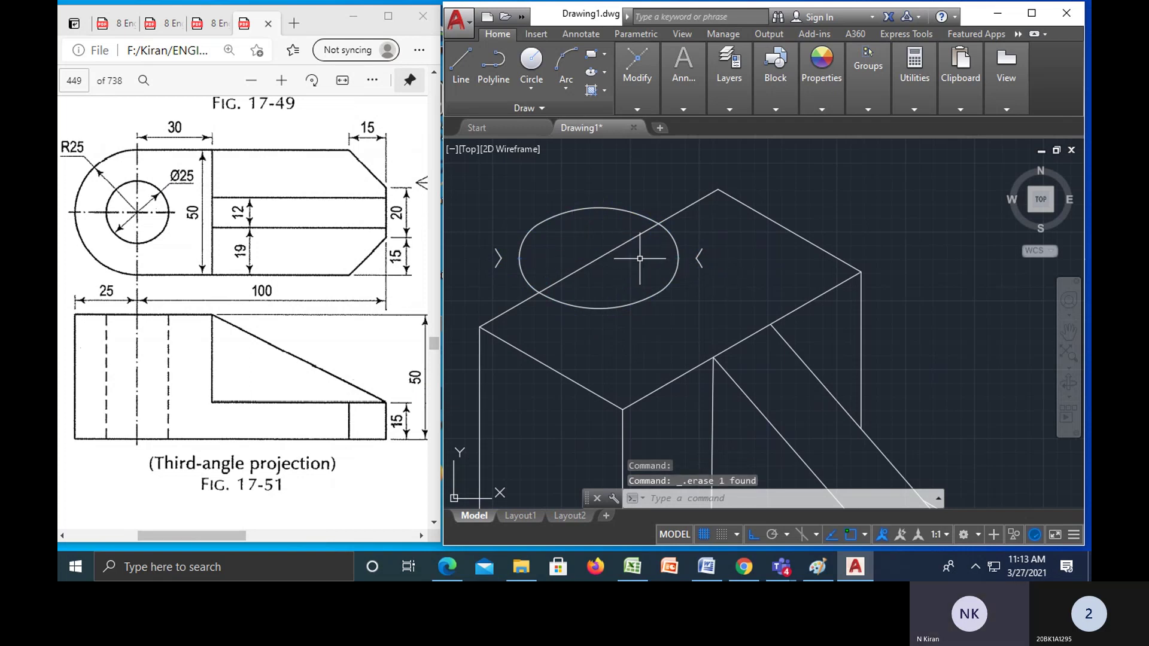
pyautogui.scroll(-2, 659, 260)
pyautogui.moveTo(659, 260); pyautogui.dragTo(597, 242, button='middle')
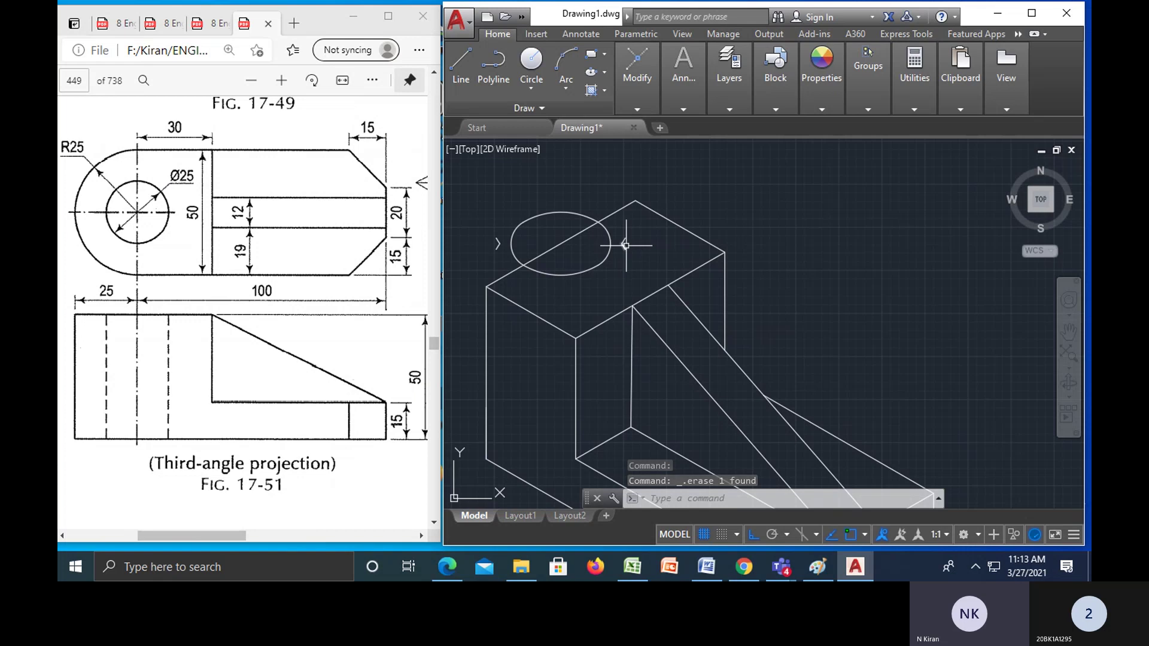
pyautogui.click(626, 245)
pyautogui.click(527, 247)
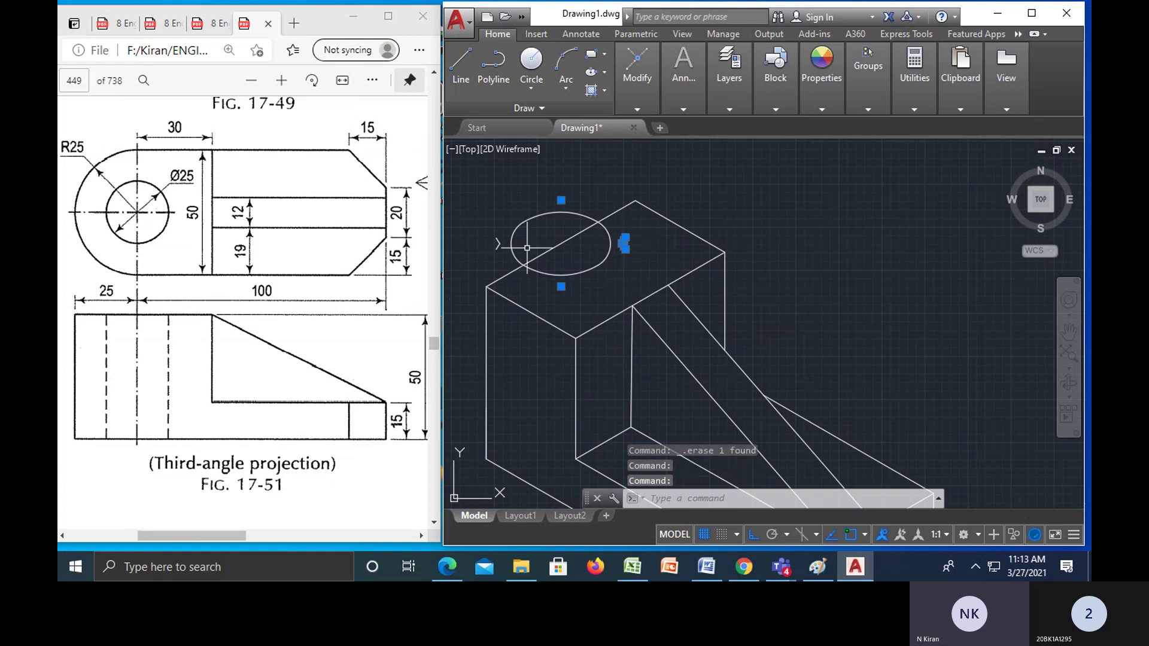
pyautogui.click(496, 247)
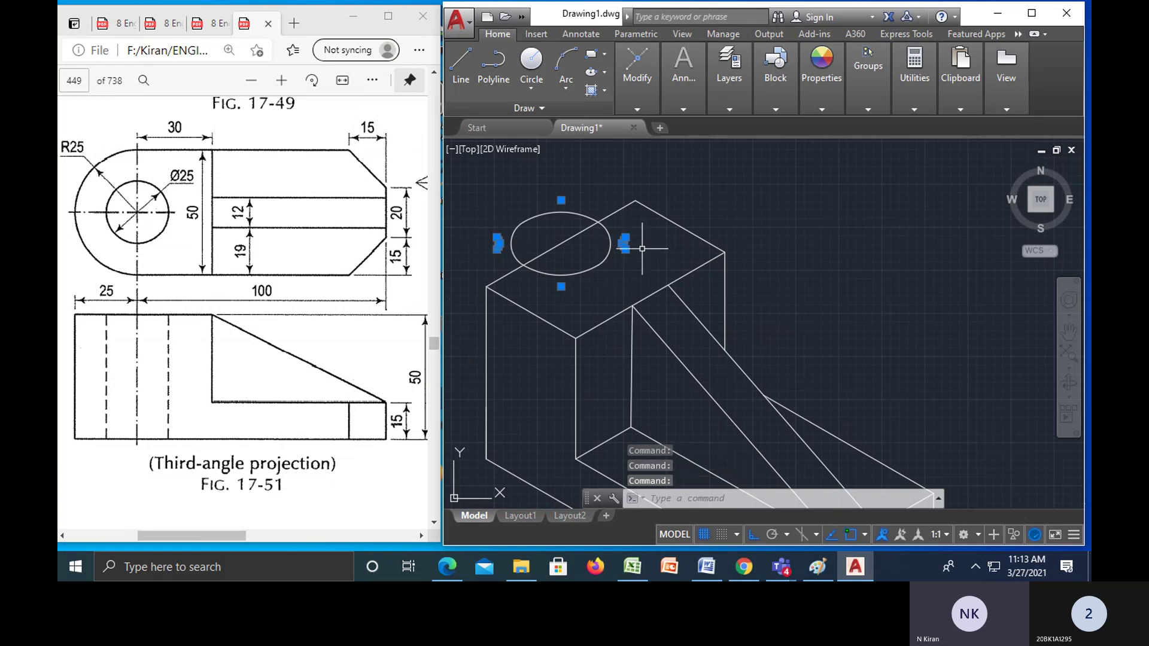
pyautogui.press('Delete')
pyautogui.moveTo(642, 250); pyautogui.dragTo(621, 213, button='middle')
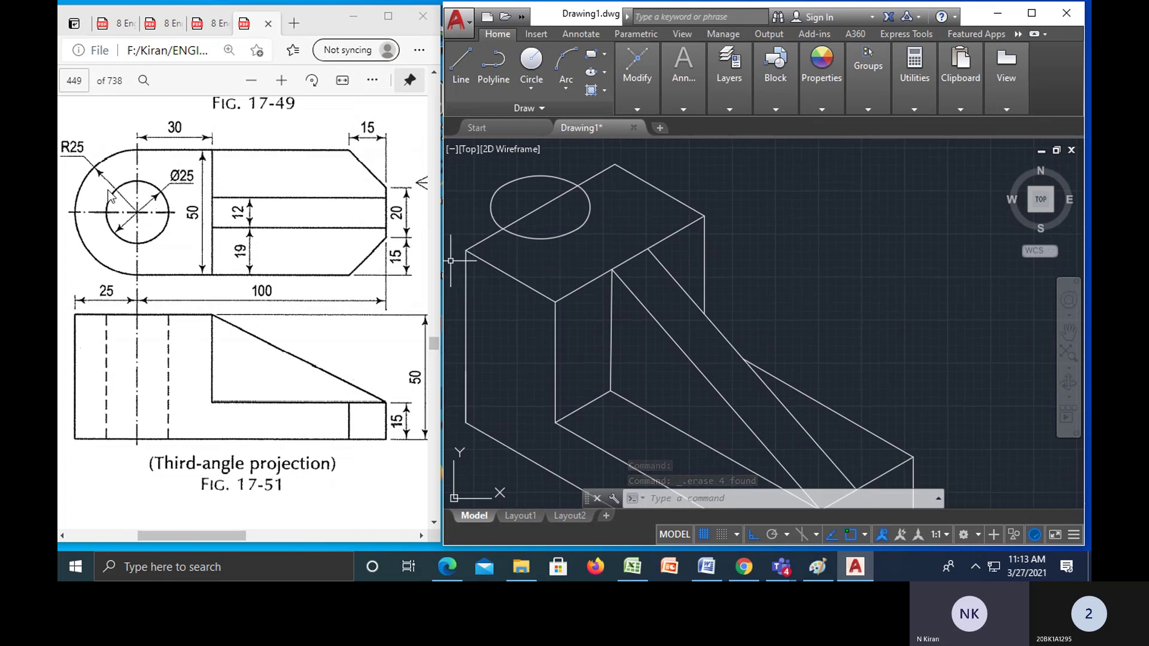
pyautogui.click(263, 221)
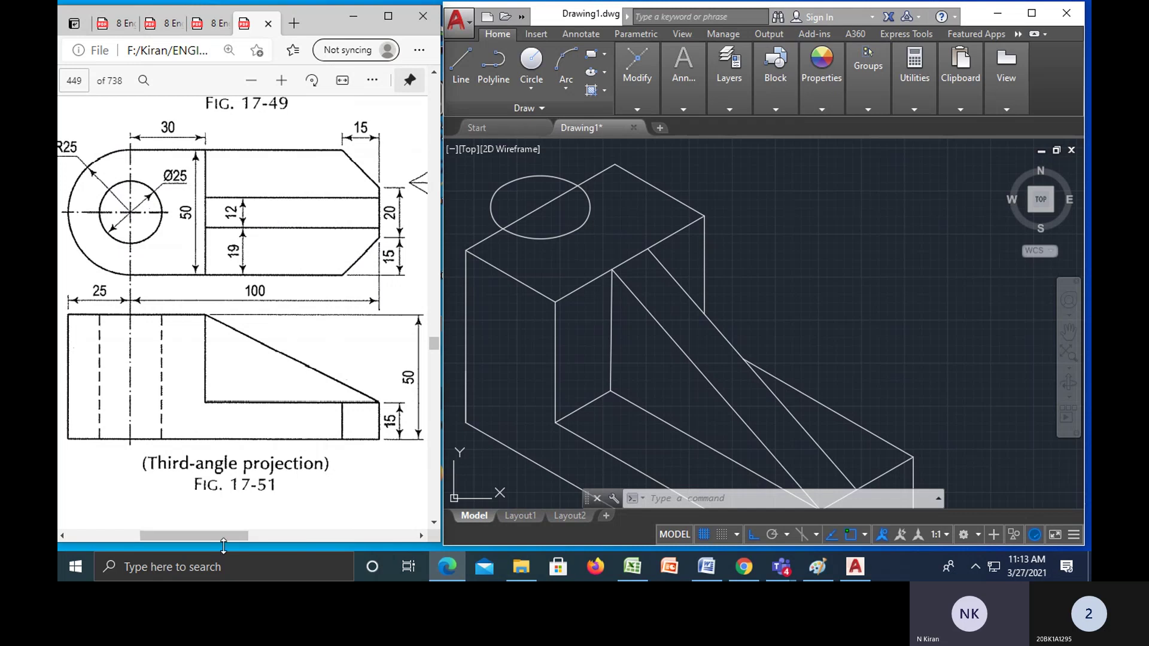
pyautogui.moveTo(224, 536); pyautogui.dragTo(222, 537)
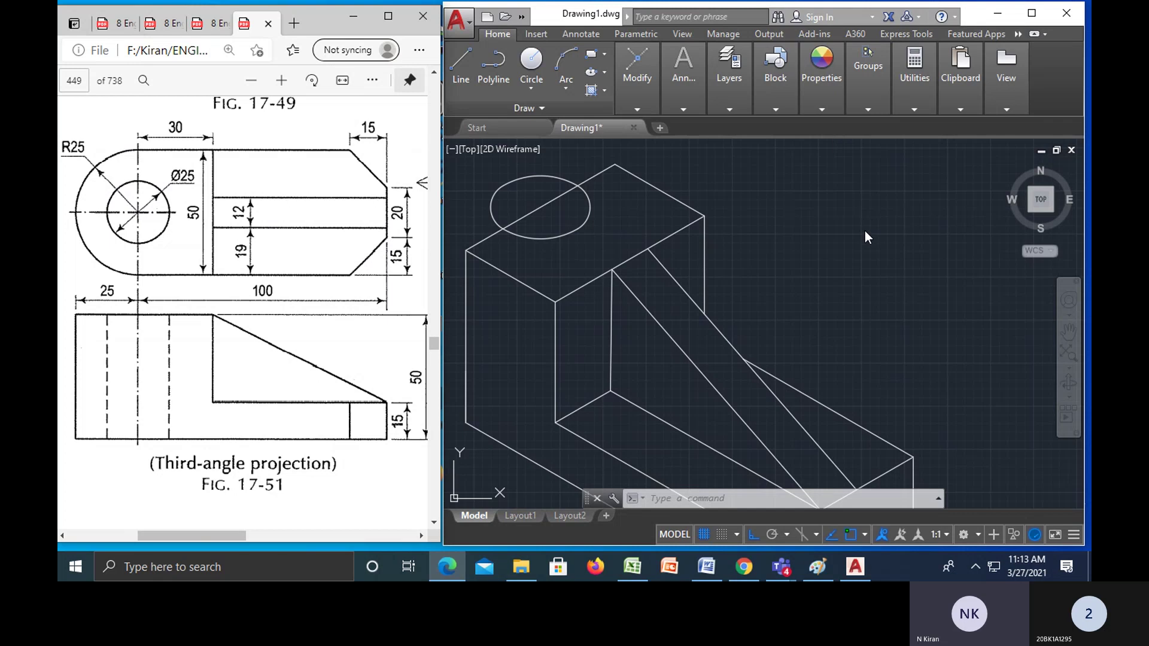
pyautogui.click(928, 366)
# - Draw two sides of a new rhombus from the horizontal base line beside the block, 50 long at 30° and 50 long at 150°
pyautogui.scroll(-2, 905, 363)
pyautogui.moveTo(905, 363)
pyautogui.mouseDown(button='middle')
pyautogui.moveTo(915, 359)
pyautogui.moveTo(744, 287)
pyautogui.moveTo(756, 315)
pyautogui.mouseUp(button='middle')
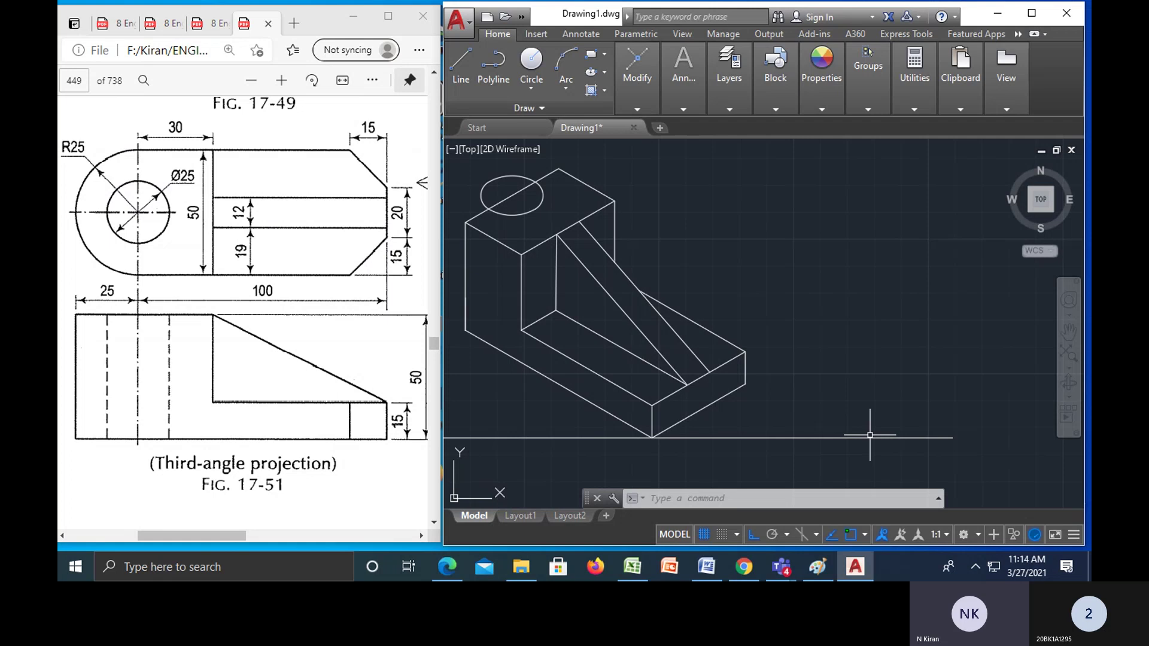
pyautogui.write('l')
pyautogui.press('Return')
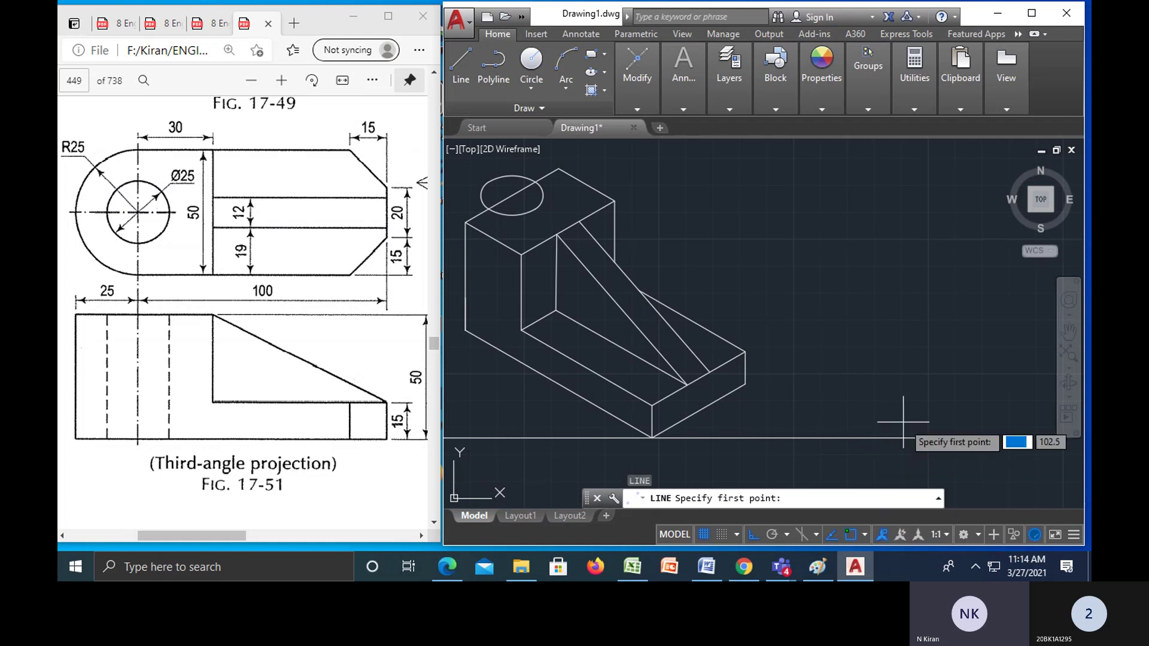
pyautogui.click(899, 438)
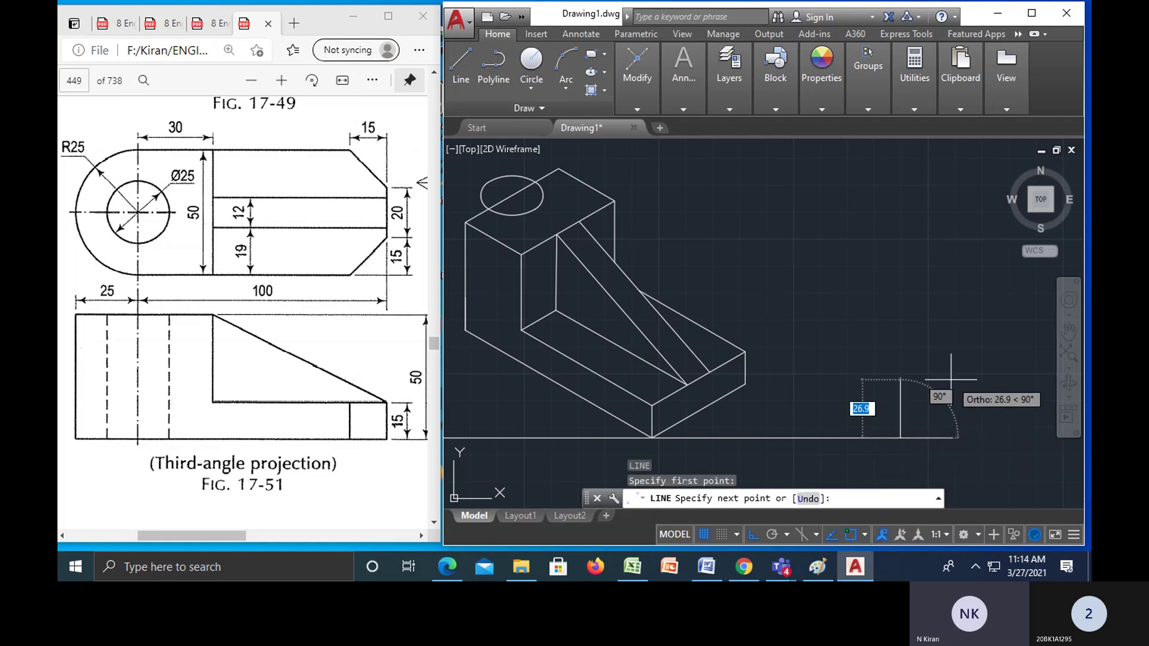
pyautogui.write('50')
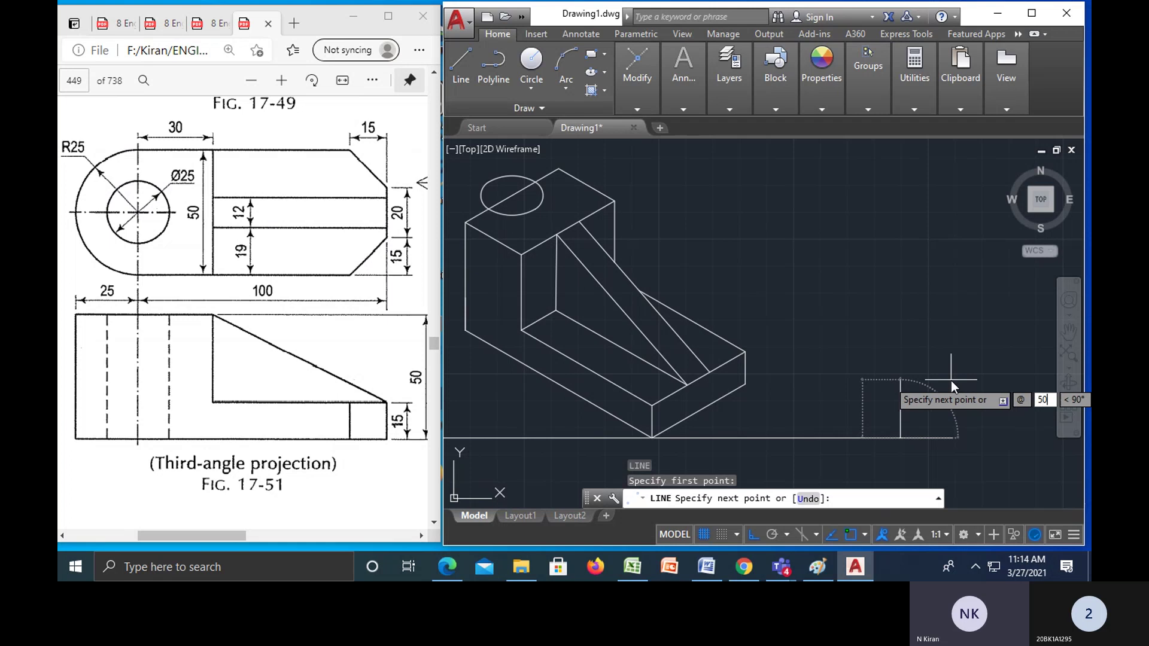
pyautogui.press('Tab')
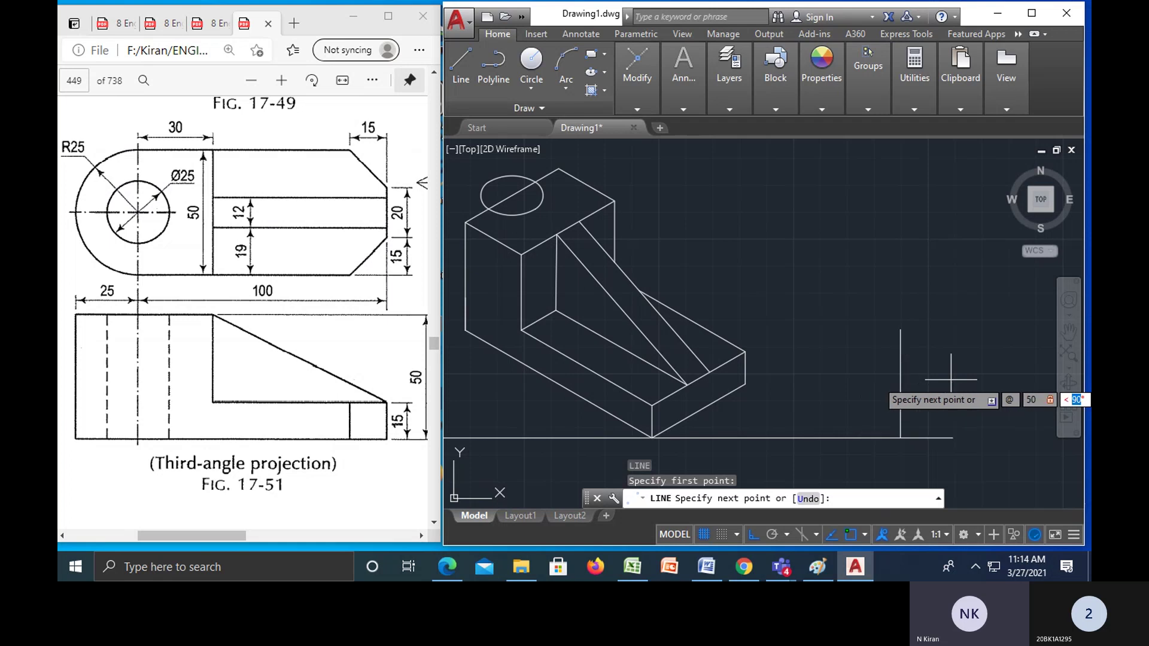
pyautogui.write('30')
pyautogui.press('Return')
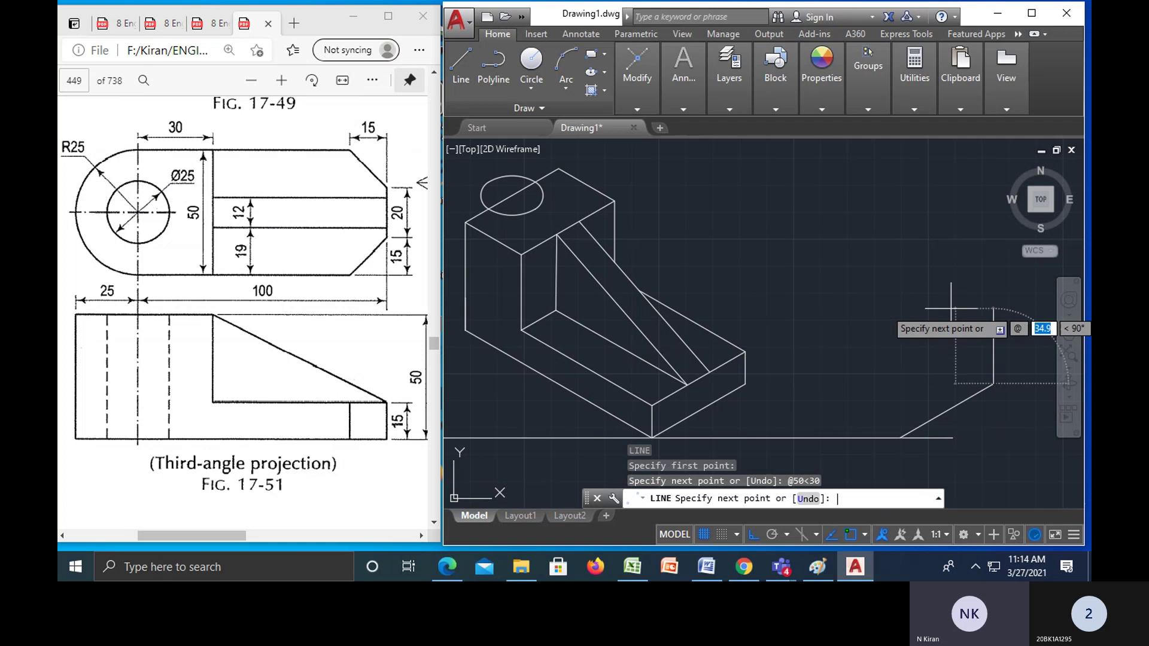
pyautogui.write('50')
pyautogui.press('Tab')
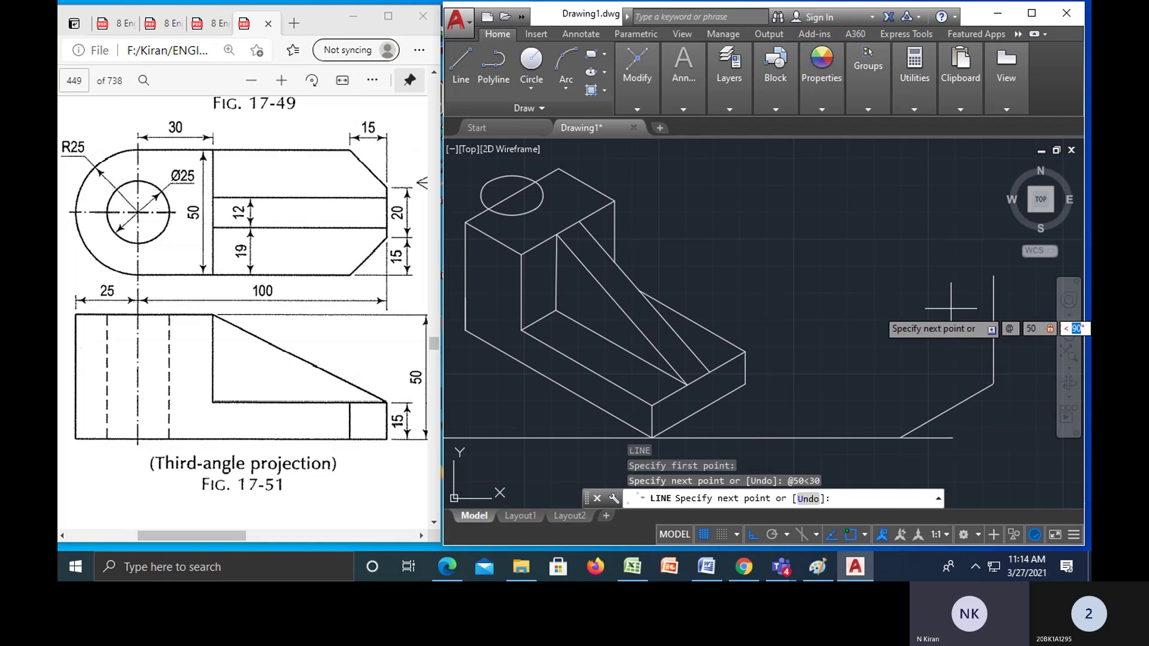
pyautogui.write('150')
pyautogui.press('Return')
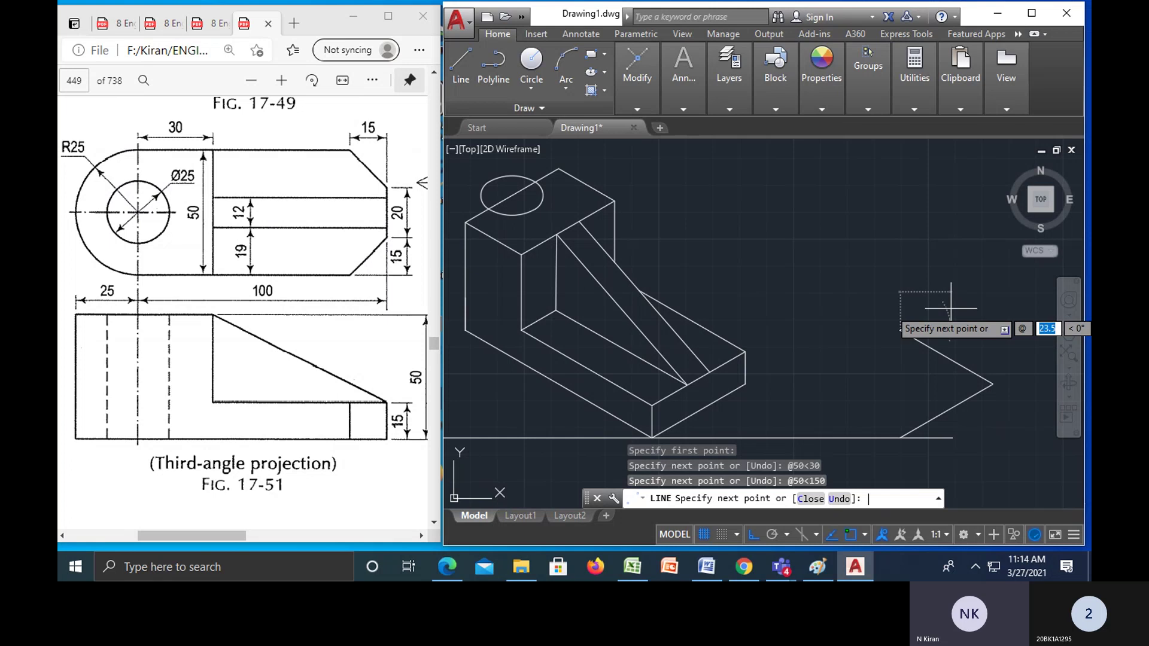
# - Draw the new rhombus's third side 50 long at 210° and close the outline
pyautogui.write('50')
pyautogui.press('Tab')
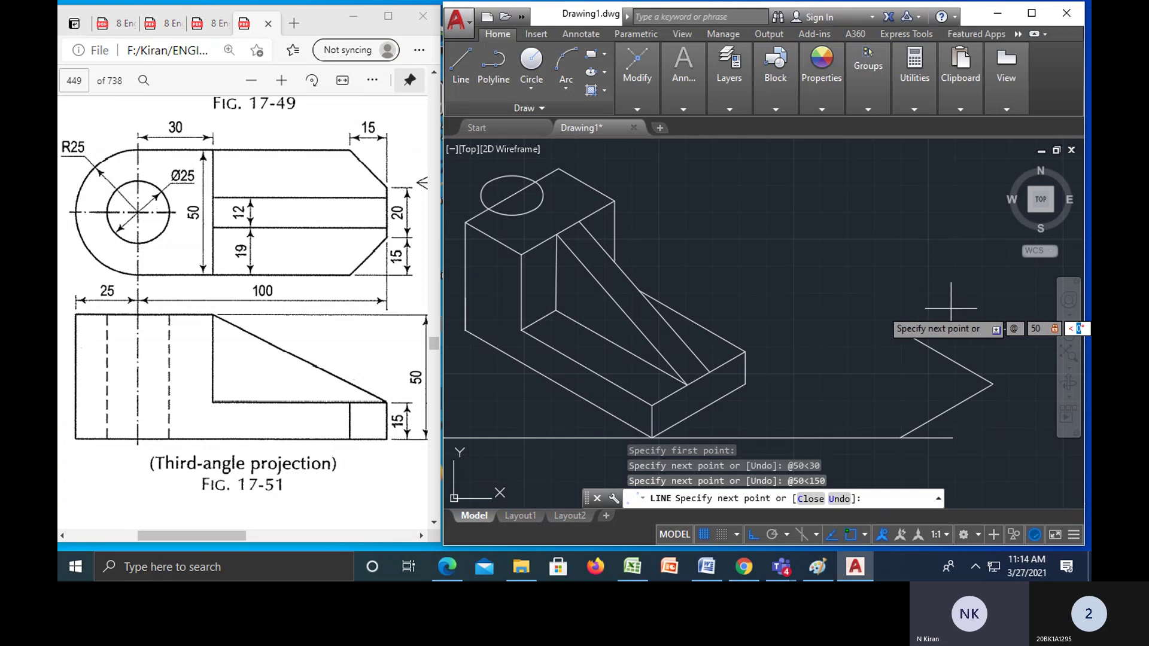
pyautogui.write('210')
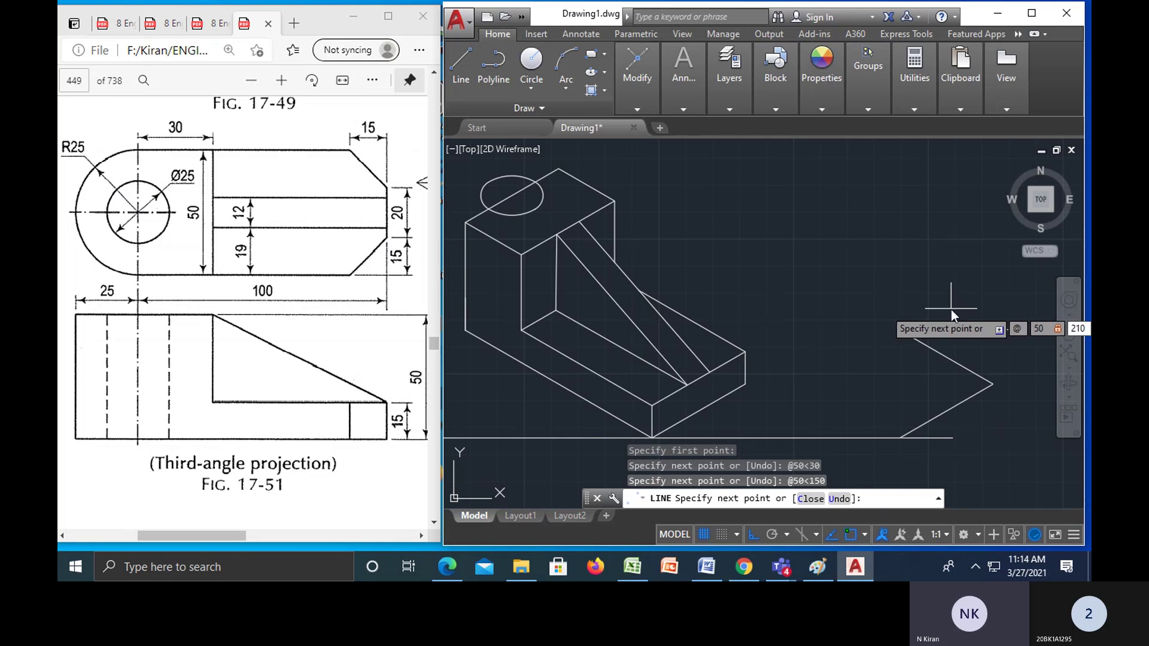
pyautogui.press('Return')
pyautogui.write('c')
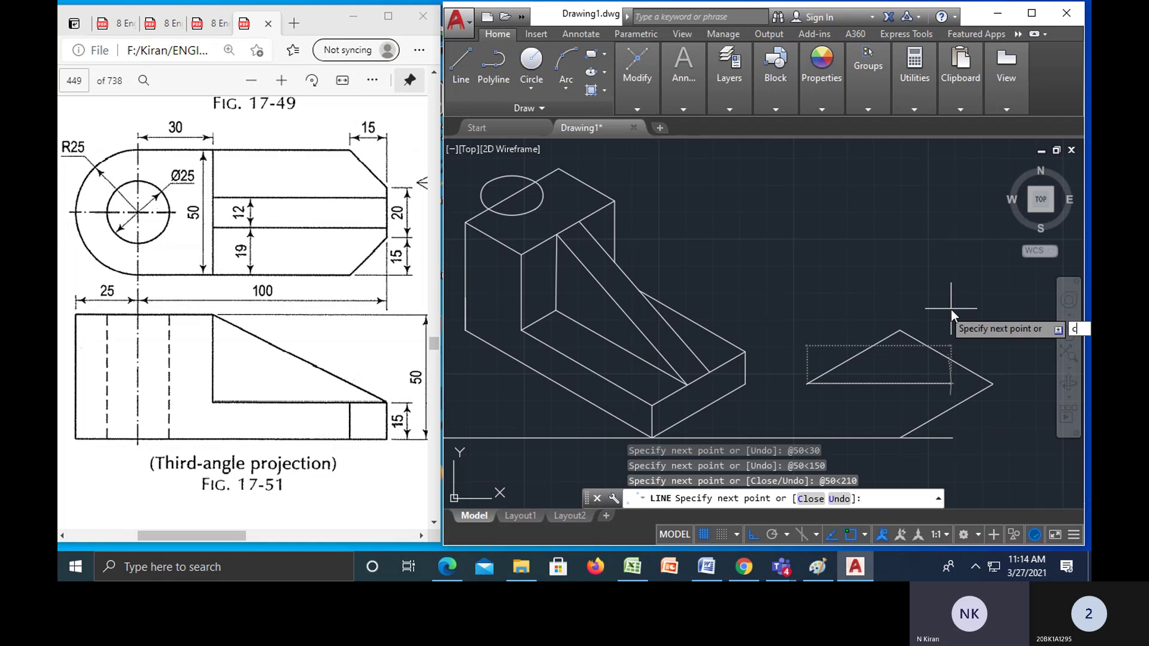
pyautogui.press('Return')
pyautogui.press('Escape')
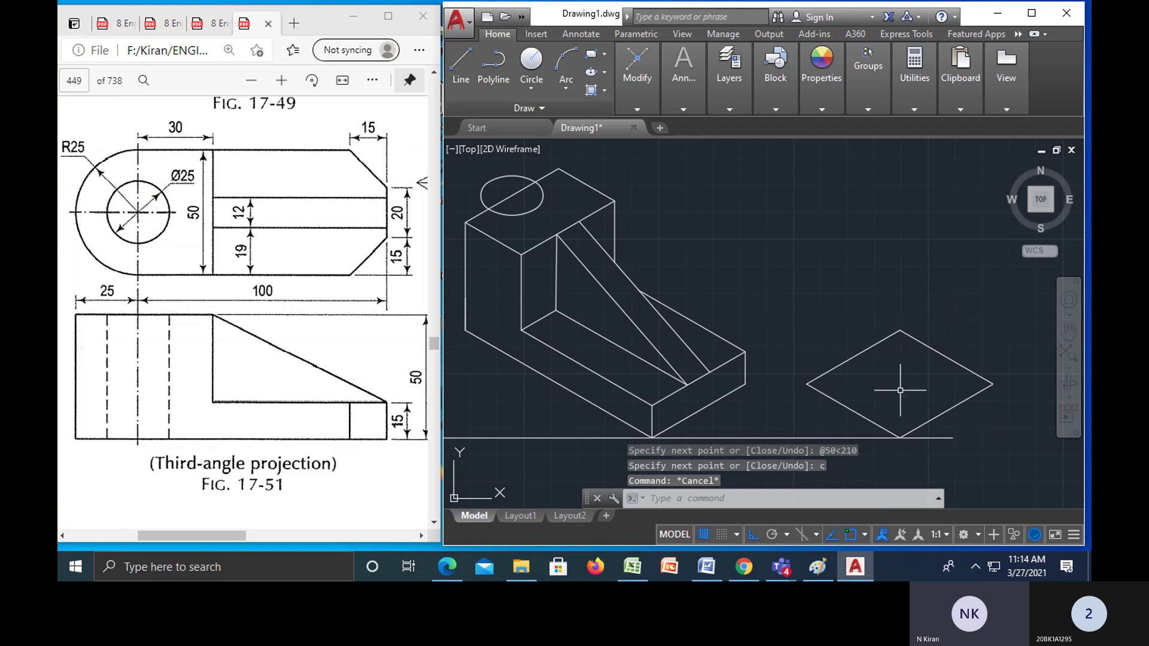
# - Draw the long horizontal diagonal of the new rhombus between its left and right vertices
pyautogui.press('Return')
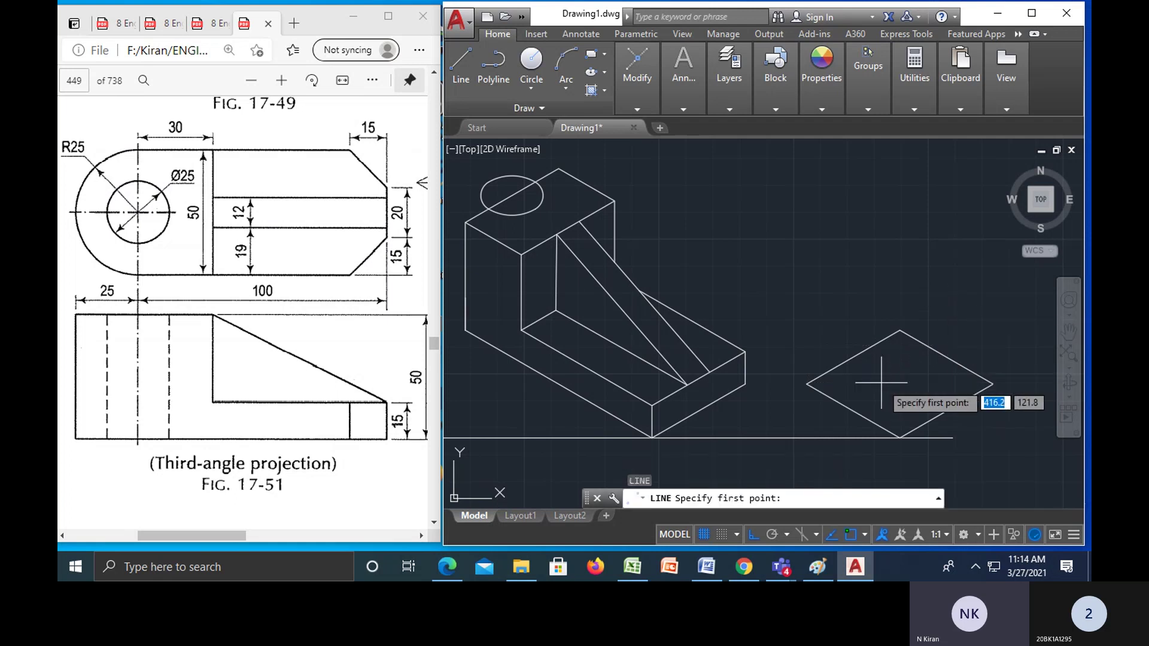
pyautogui.click(807, 383)
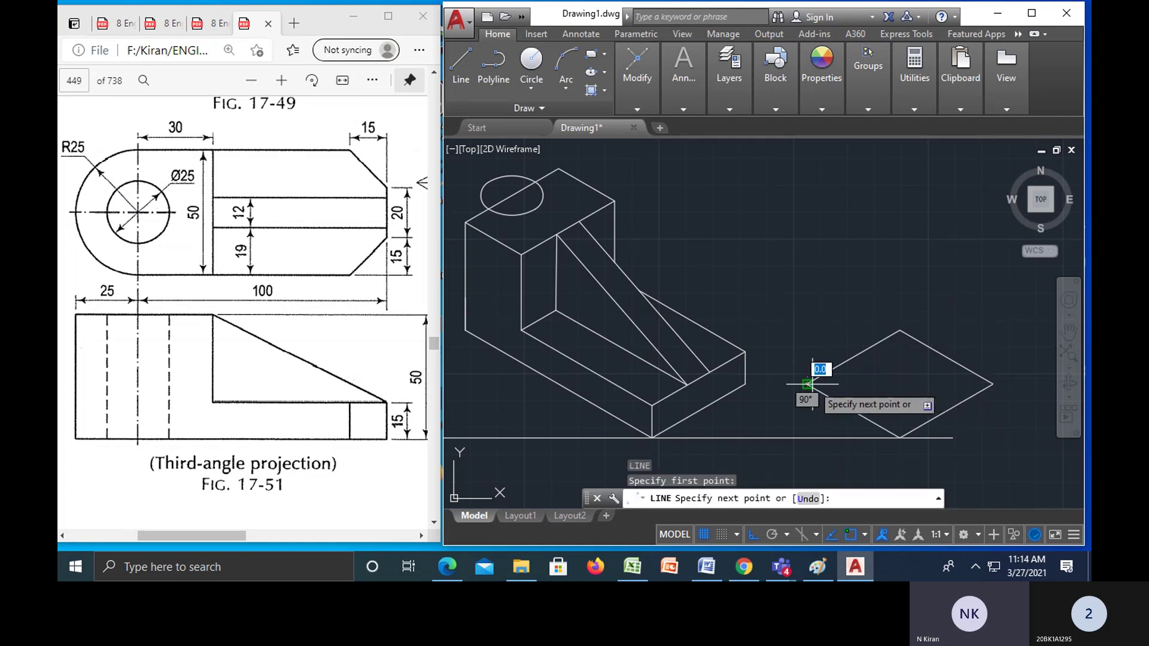
pyautogui.click(992, 383)
pyautogui.press('Escape')
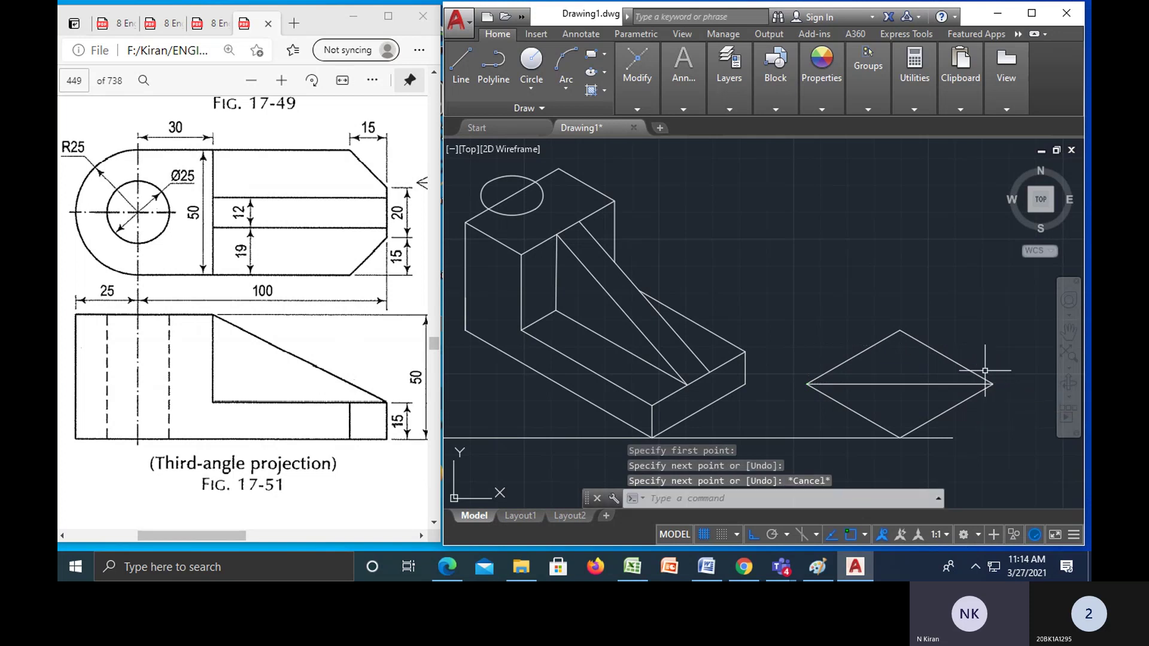
# - Draw construction lines from the new rhombus's top vertex to the midpoints of its two lower sides
pyautogui.press('Return')
pyautogui.click(899, 330)
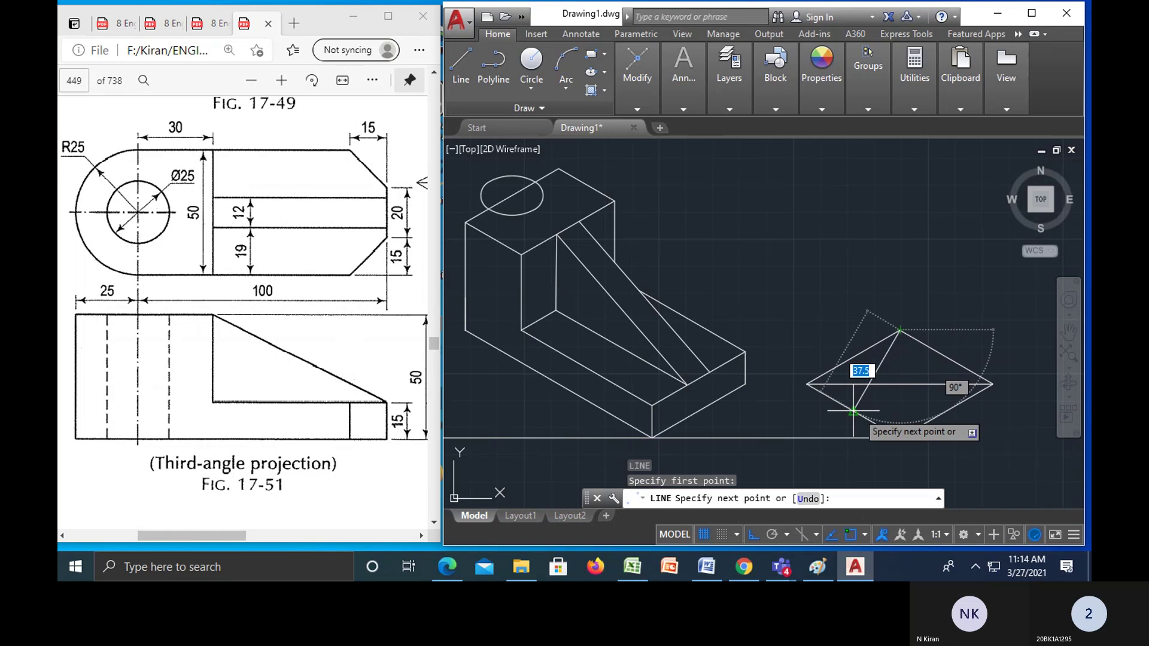
pyautogui.press('Escape')
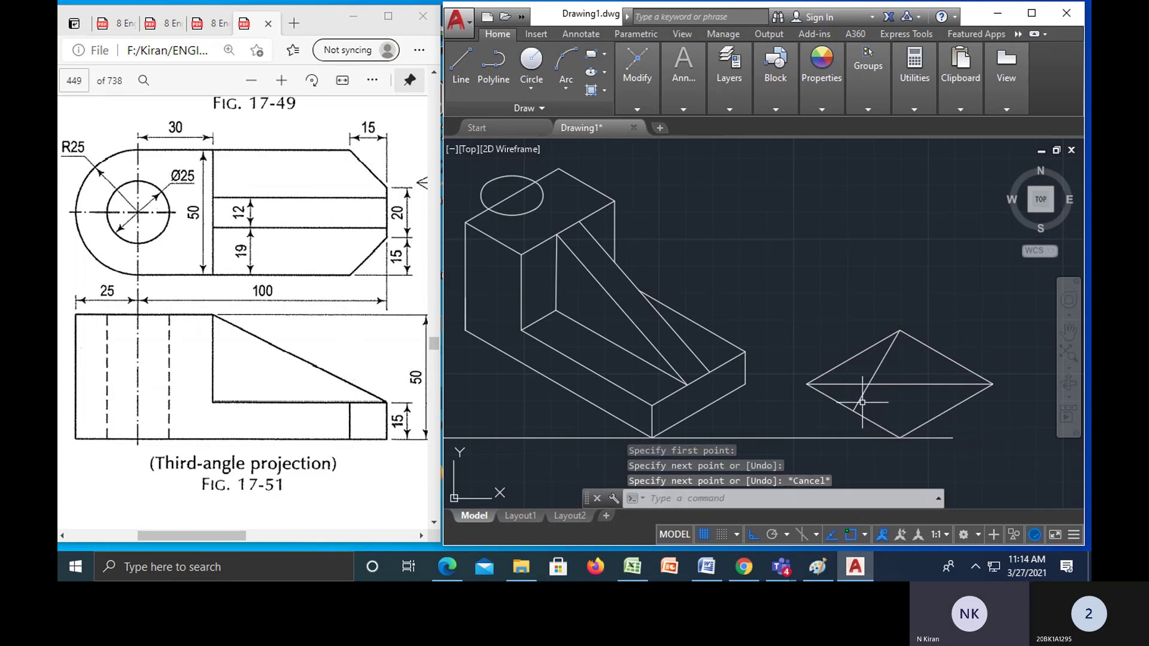
pyautogui.press('Return')
pyautogui.click(898, 330)
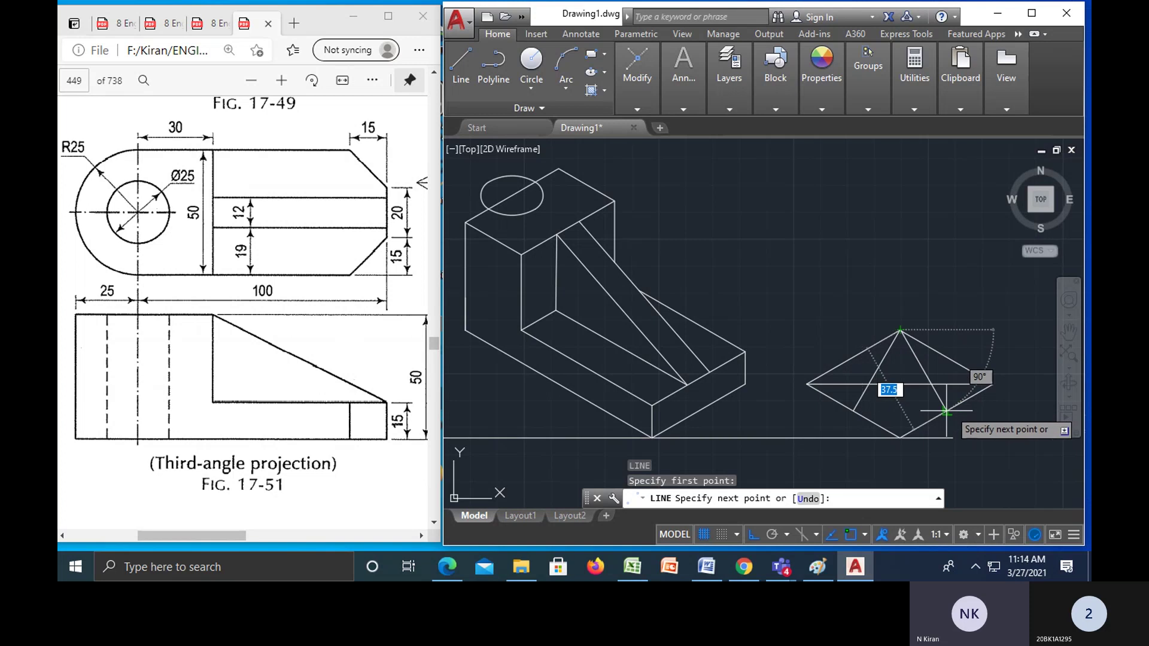
pyautogui.click(946, 411)
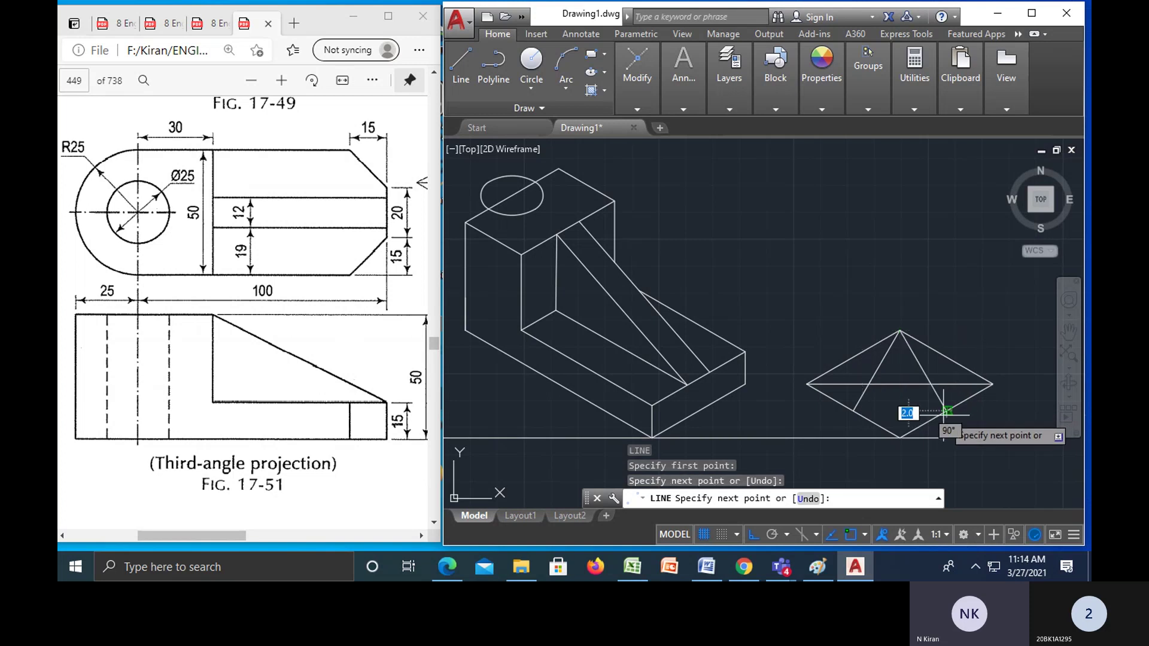
# - Draw a construction line from the new rhombus's bottom vertex to the midpoint of its upper-left side
pyautogui.press('Escape')
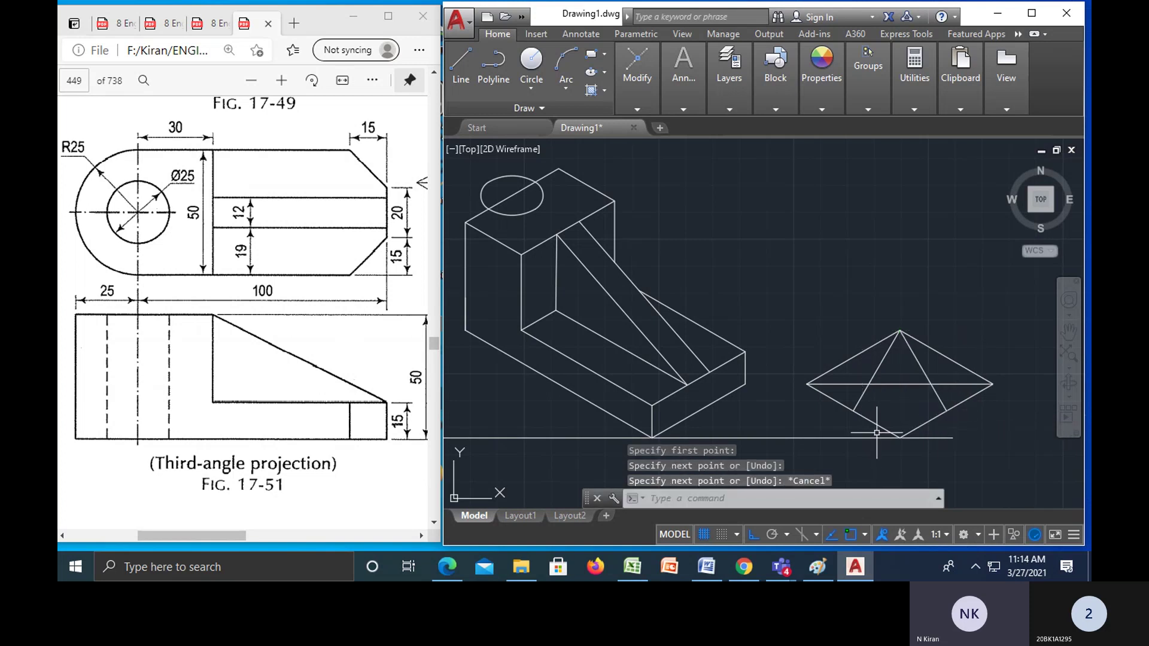
pyautogui.press('Return')
pyautogui.click(901, 438)
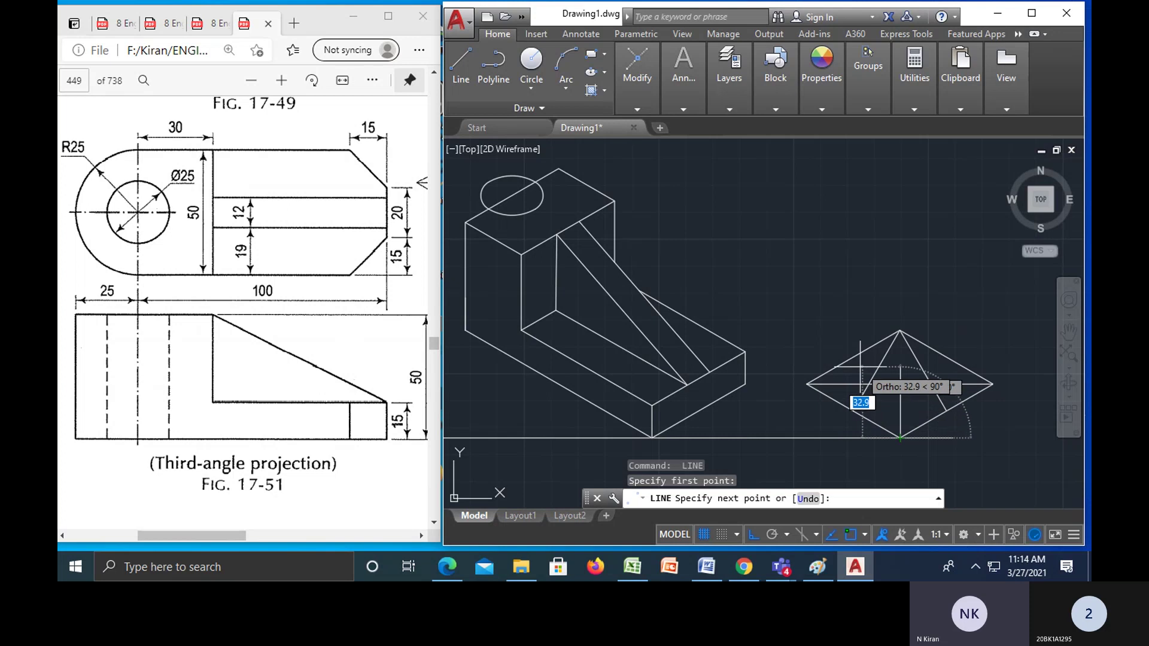
pyautogui.click(854, 358)
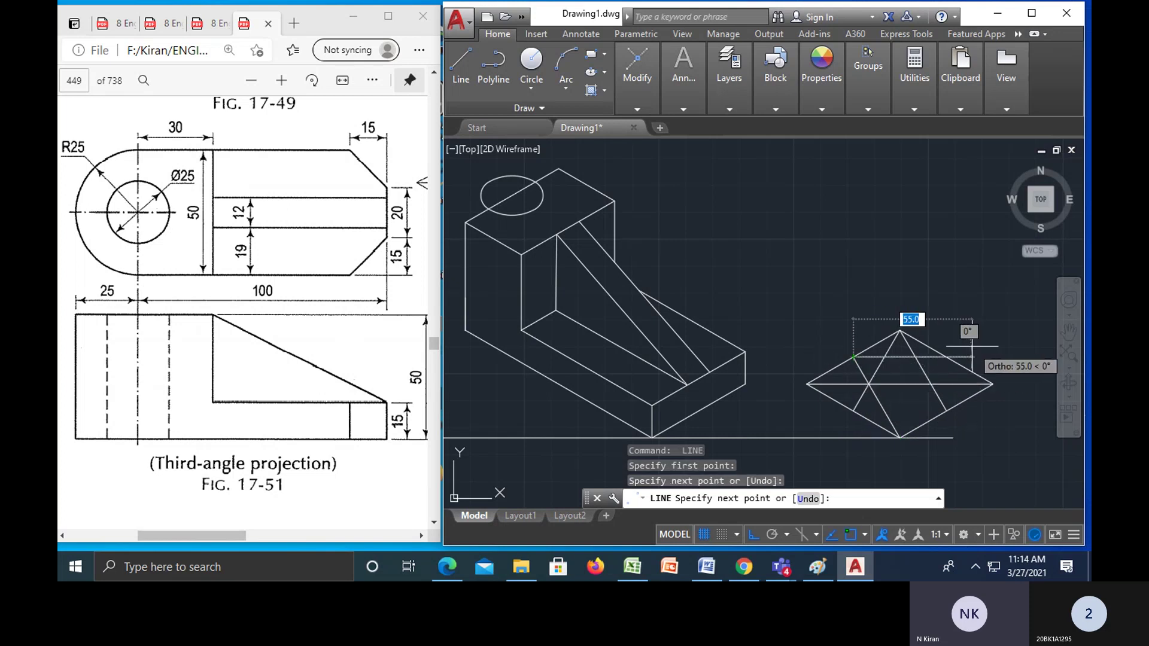
pyautogui.press('Escape')
pyautogui.press('Escape')
pyautogui.press('Escape')
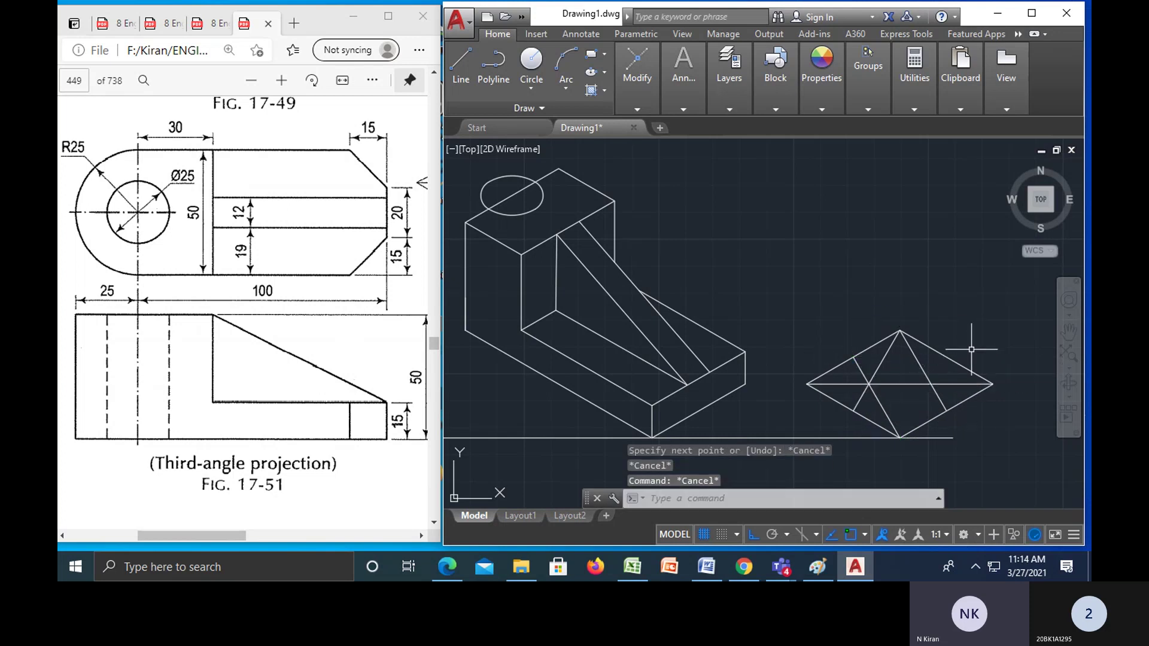
pyautogui.write('c')
pyautogui.press('Return')
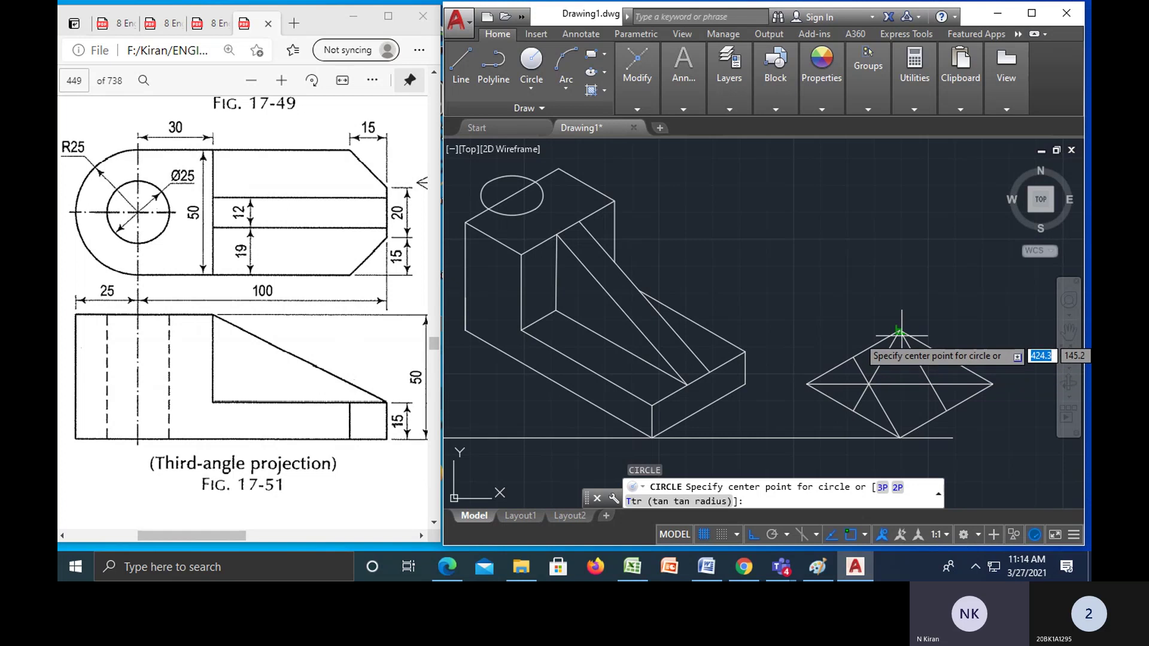
pyautogui.click(899, 330)
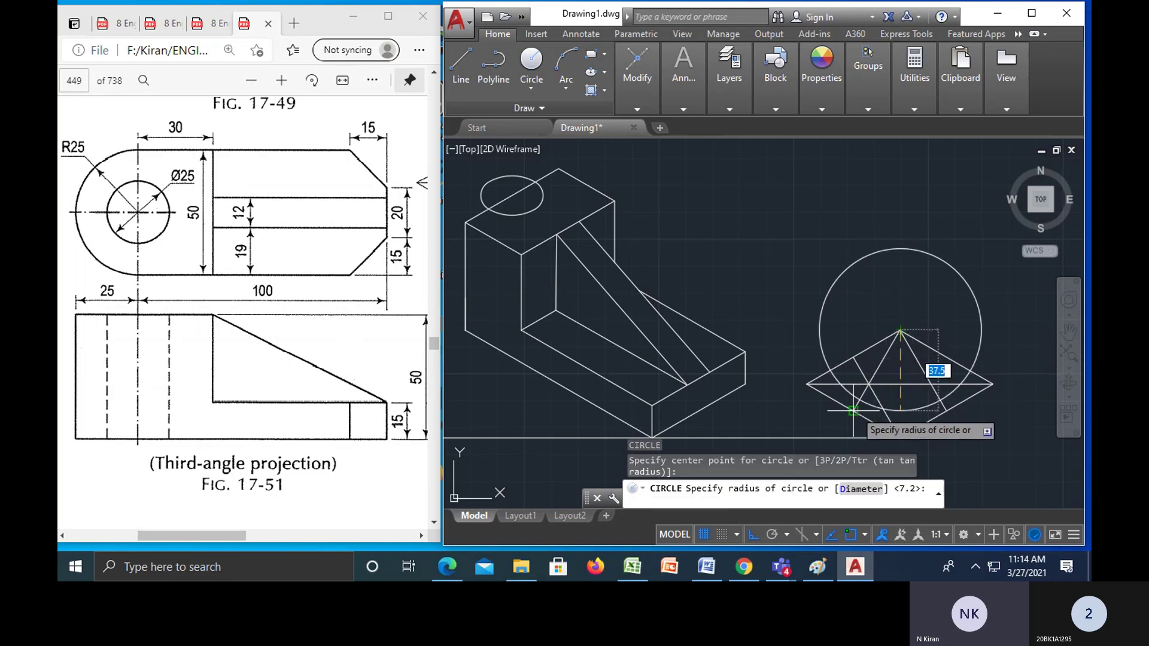
pyautogui.press('Escape')
pyautogui.press('Escape')
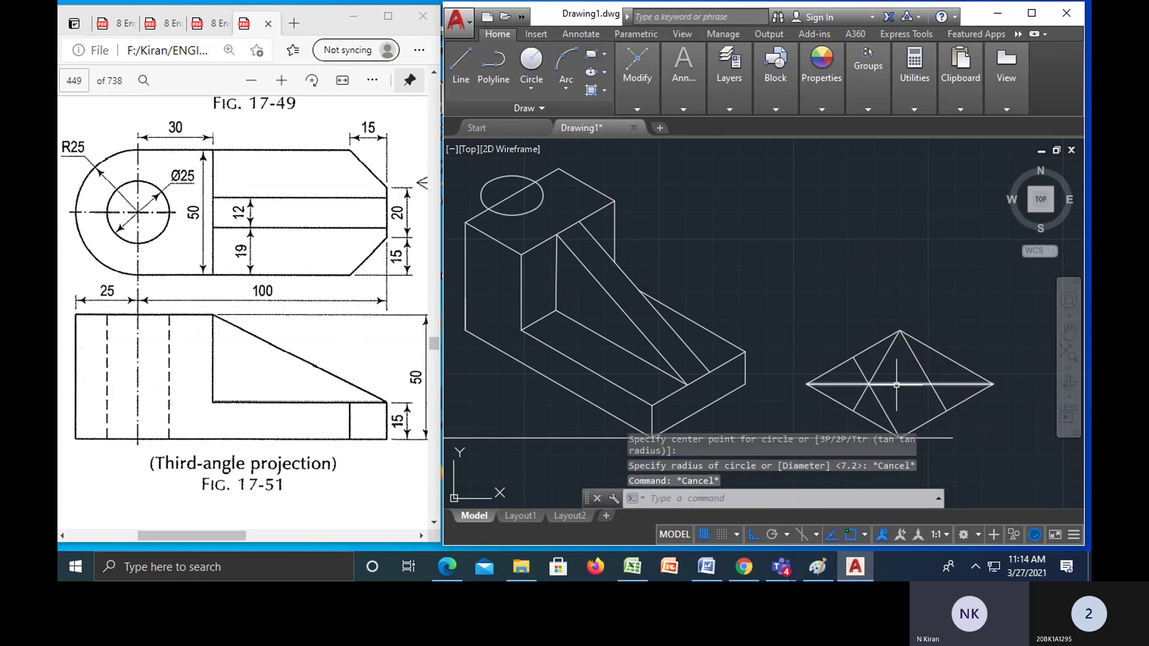
# - Draw a circle centred on the rhombus's top vertex and passing through the midpoint of its lower-left side
pyautogui.write('c')
pyautogui.press('Return')
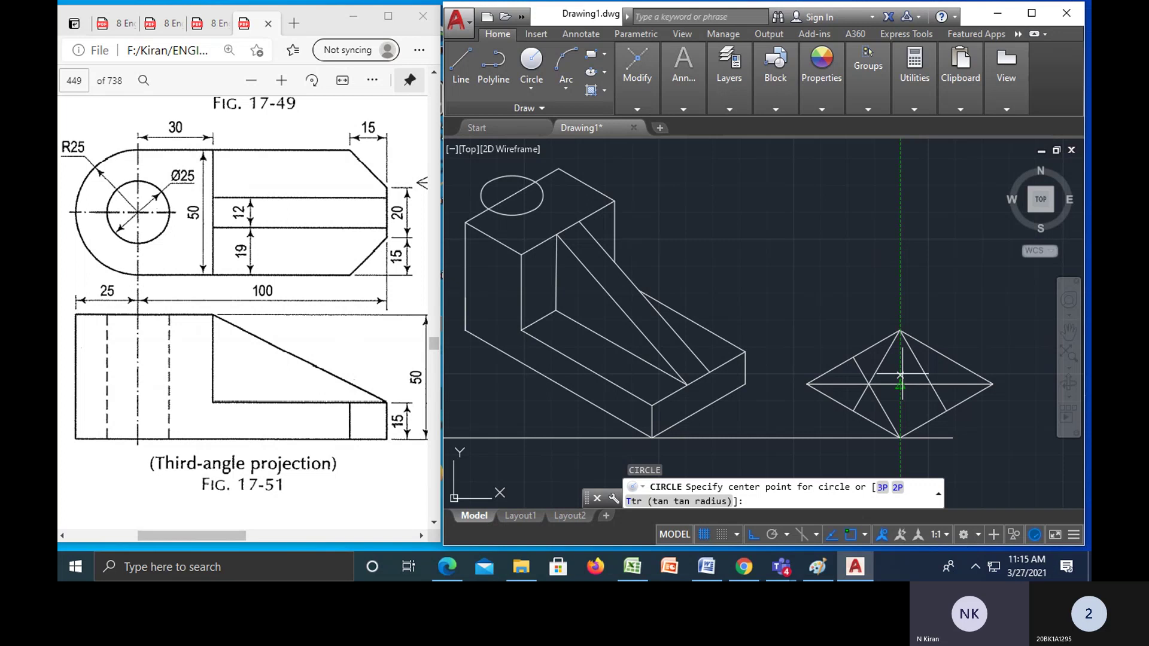
pyautogui.click(899, 330)
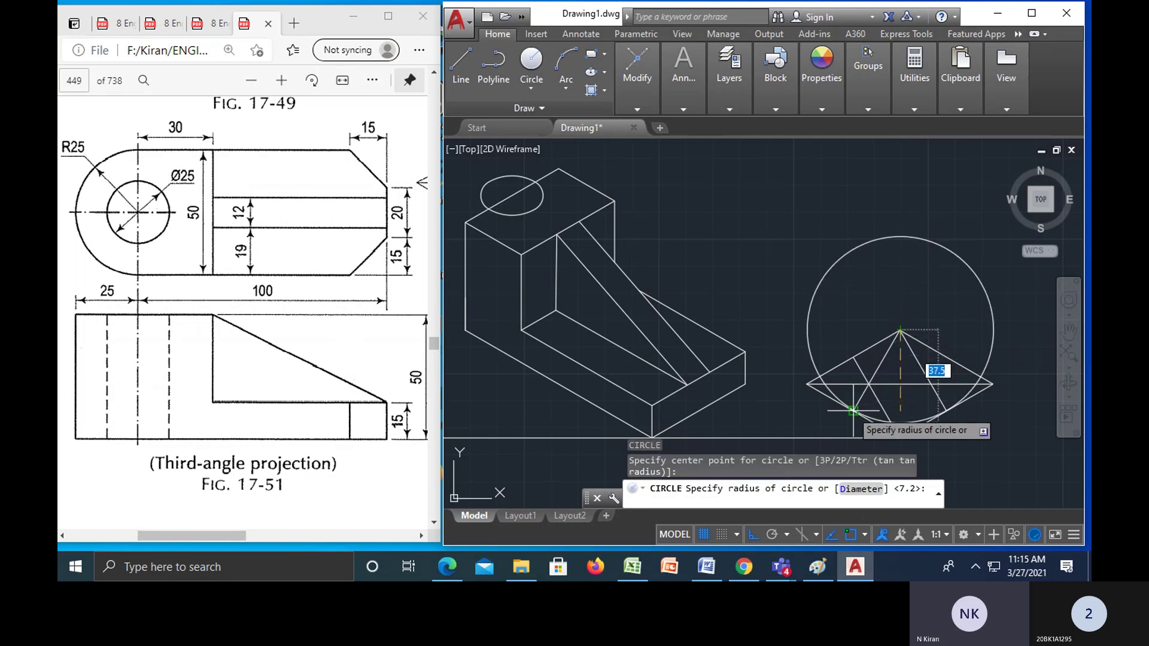
pyautogui.press('Escape')
pyautogui.press('Escape')
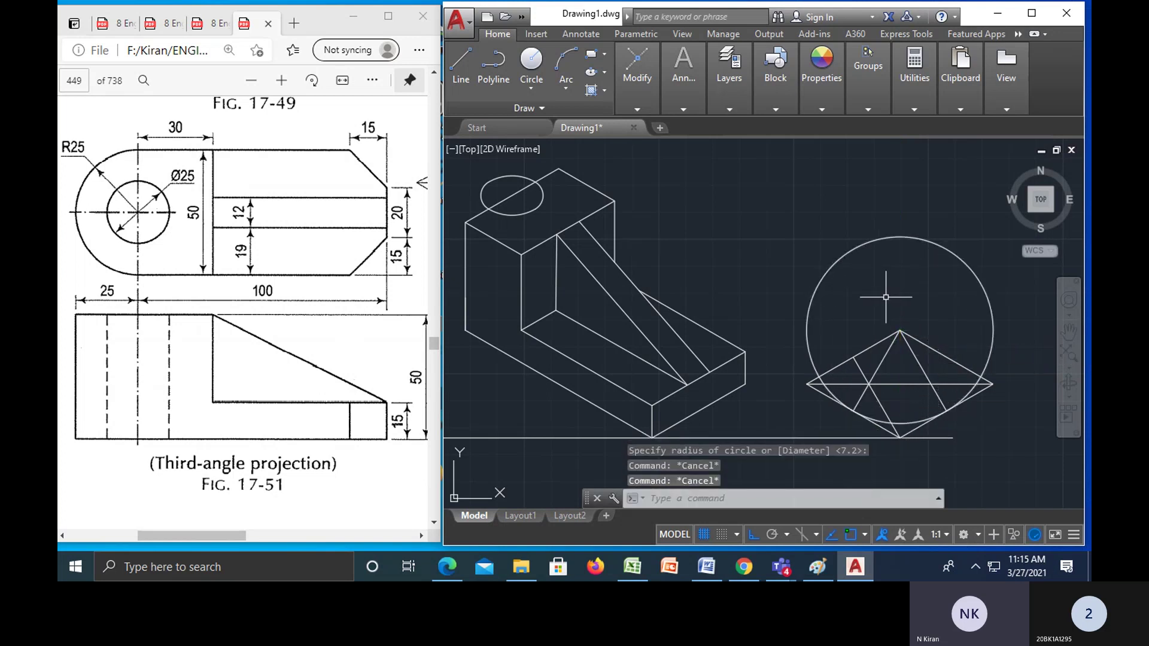
# - Trim the large circle outside the rhombus, keeping the lower arc between the midpoints of the two lower sides
pyautogui.write('tr')
pyautogui.press('Return')
pyautogui.click(861, 246)
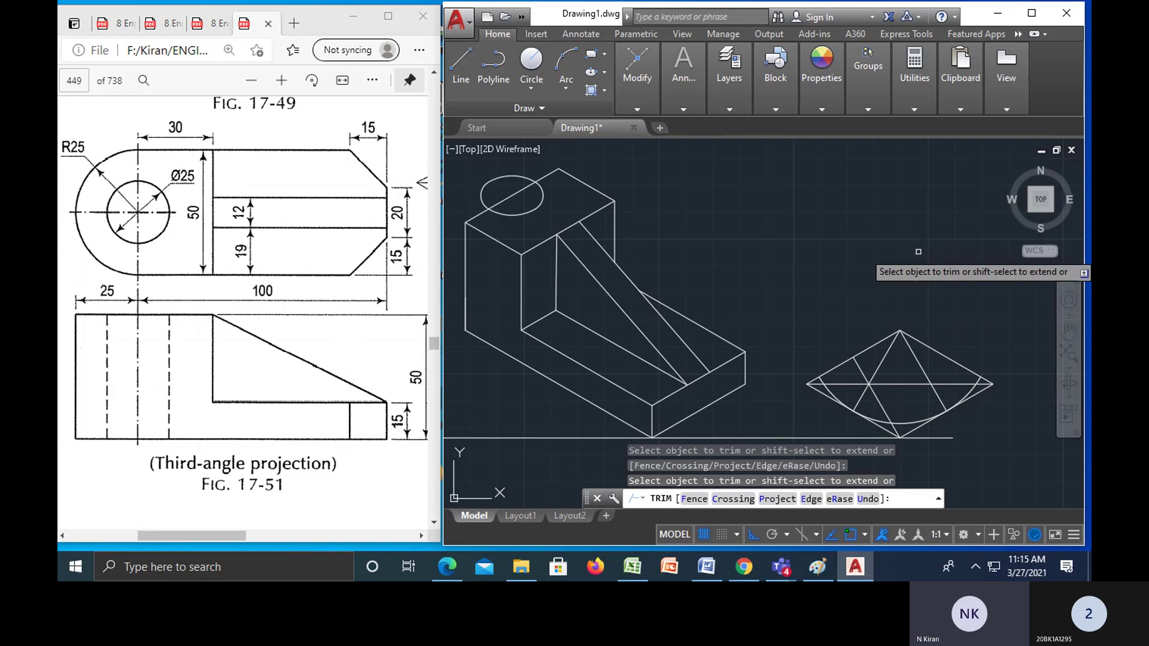
pyautogui.click(835, 396)
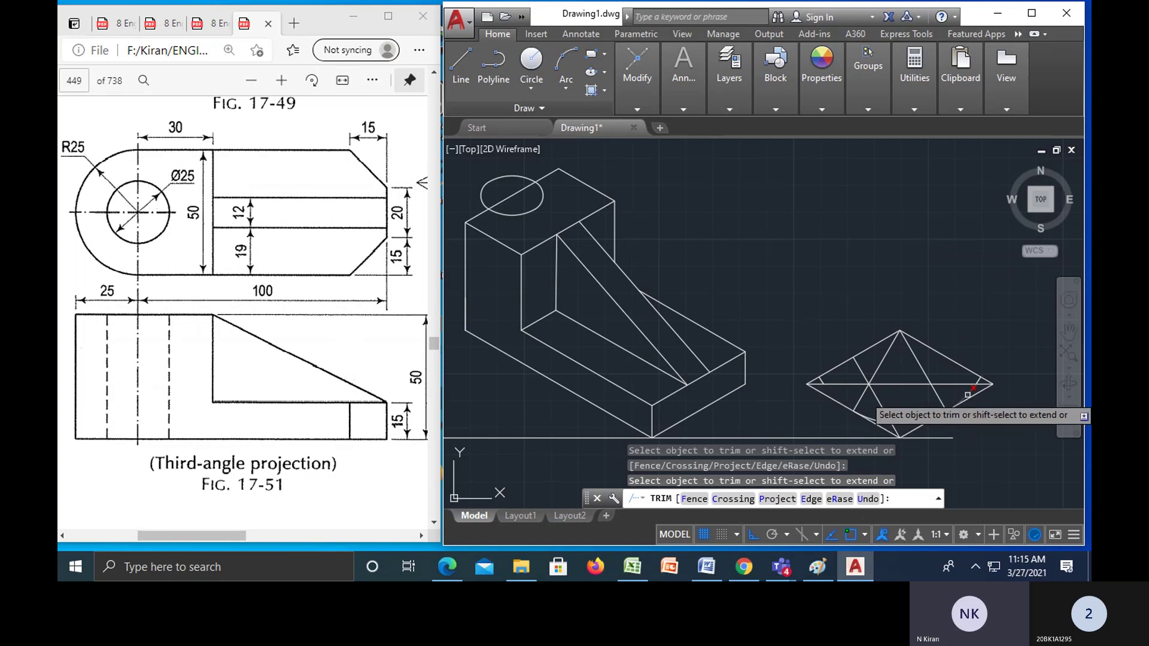
pyautogui.press('Escape')
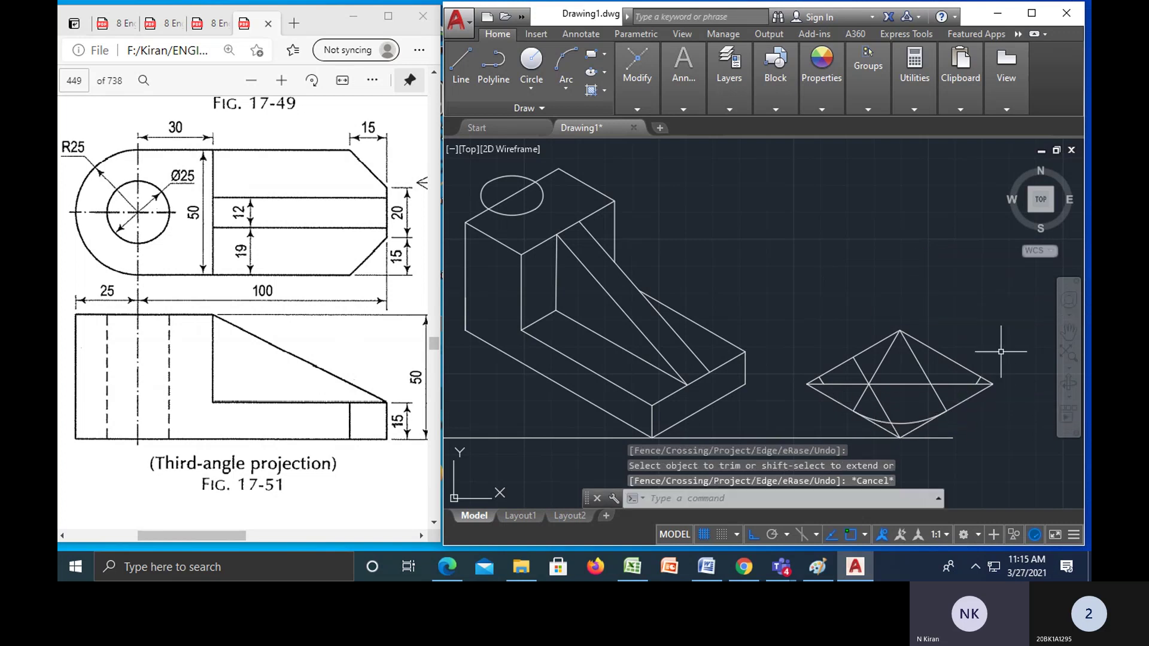
# - Delete the two leftover arc pieces in the rhombus's left and right corners
pyautogui.click(978, 381)
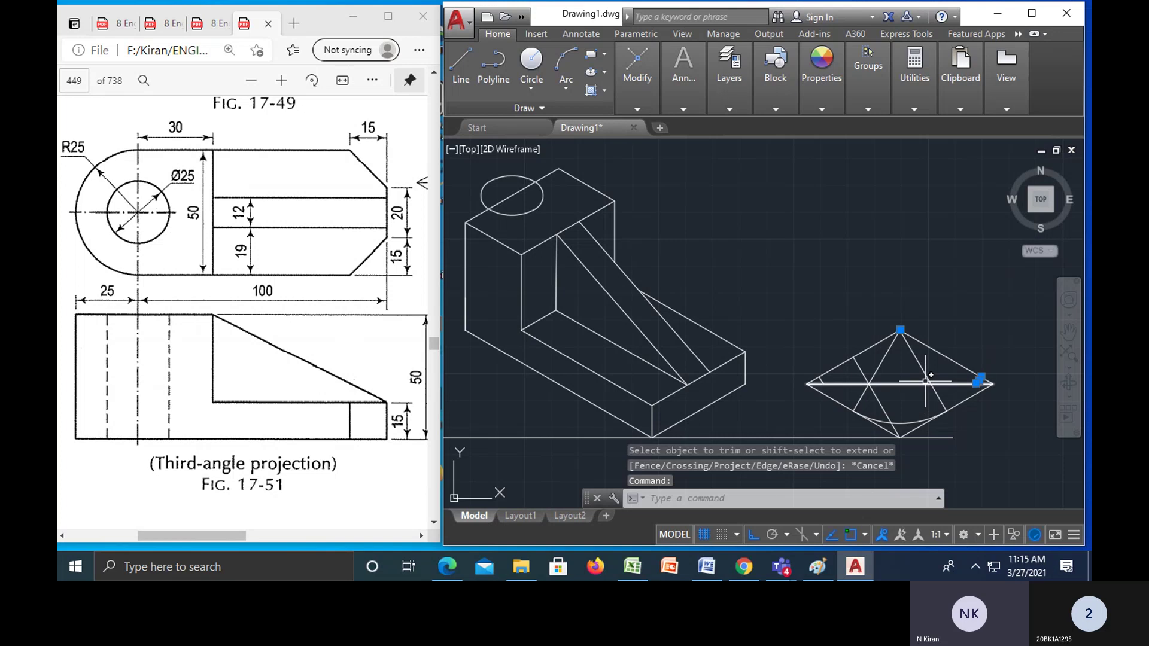
pyautogui.press('Delete')
pyautogui.click(820, 380)
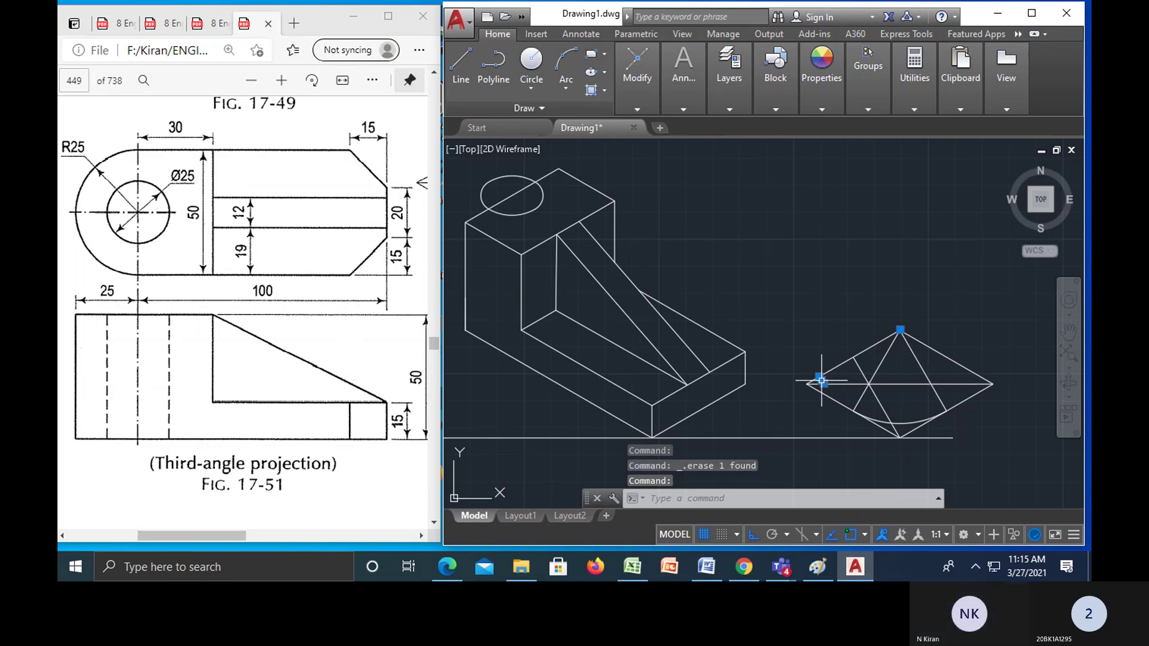
pyautogui.moveTo(821, 382)
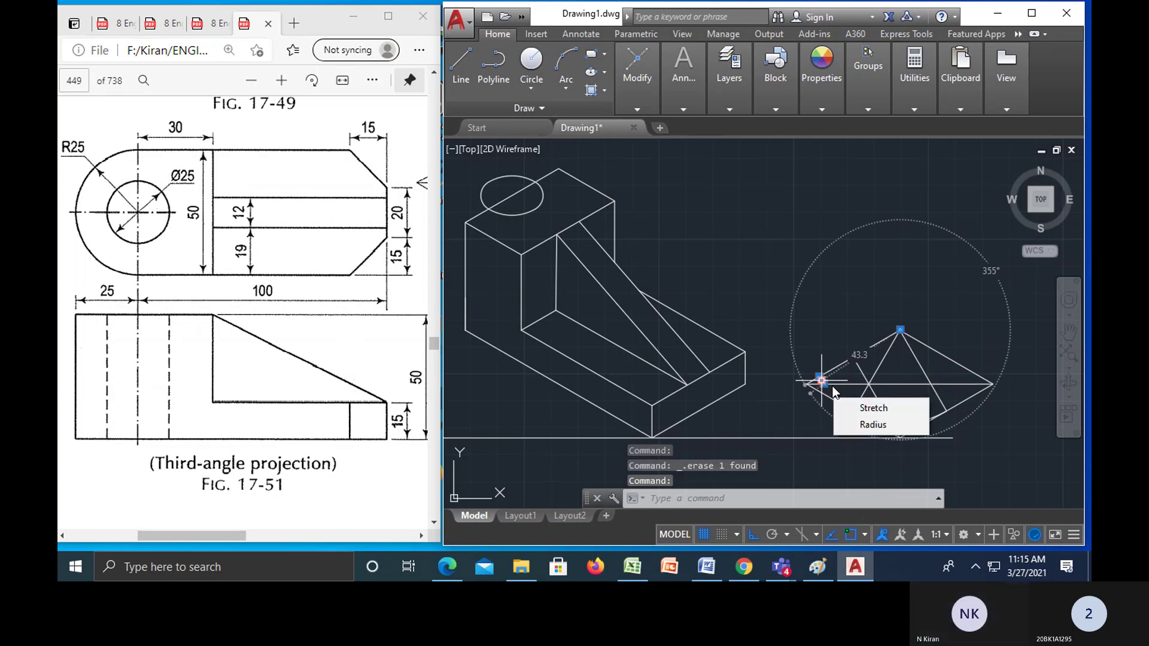
pyautogui.press('Escape')
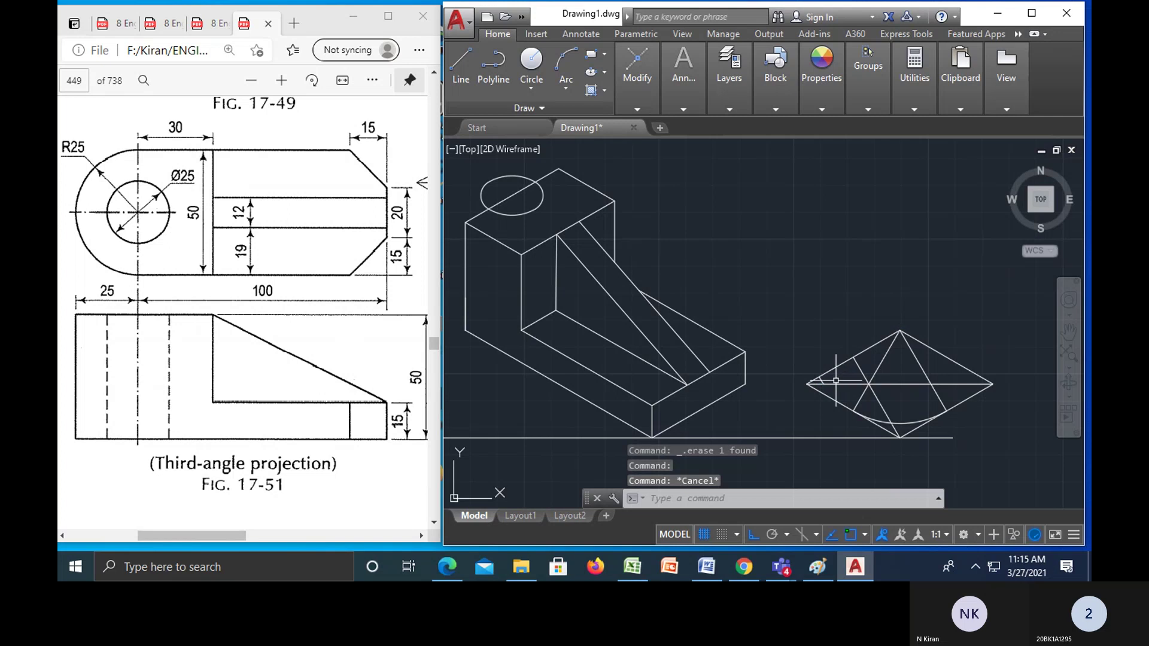
pyautogui.click(820, 381)
pyautogui.press('Delete')
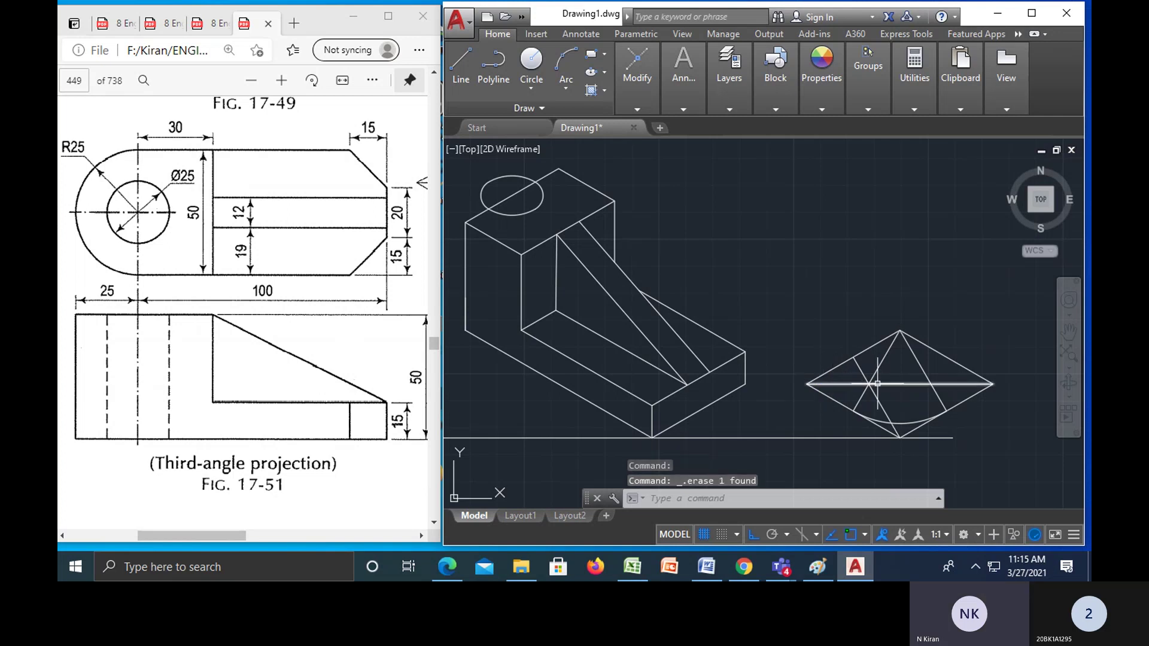
pyautogui.scroll(2, 879, 384)
pyautogui.write('c')
pyautogui.press('Return')
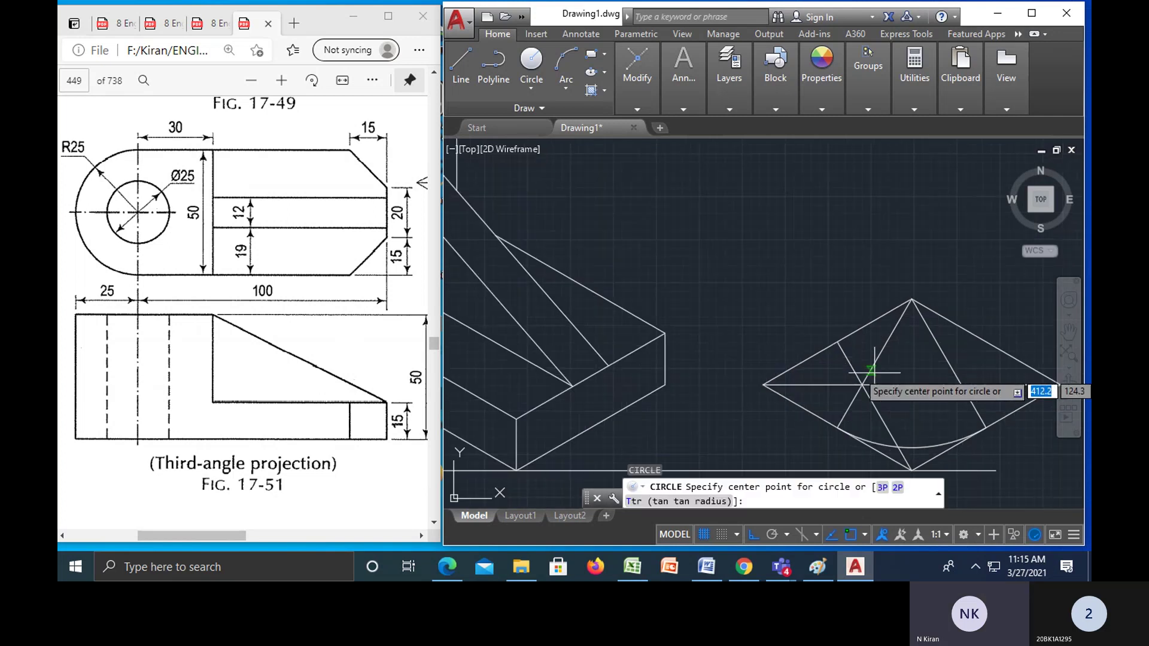
pyautogui.click(911, 299)
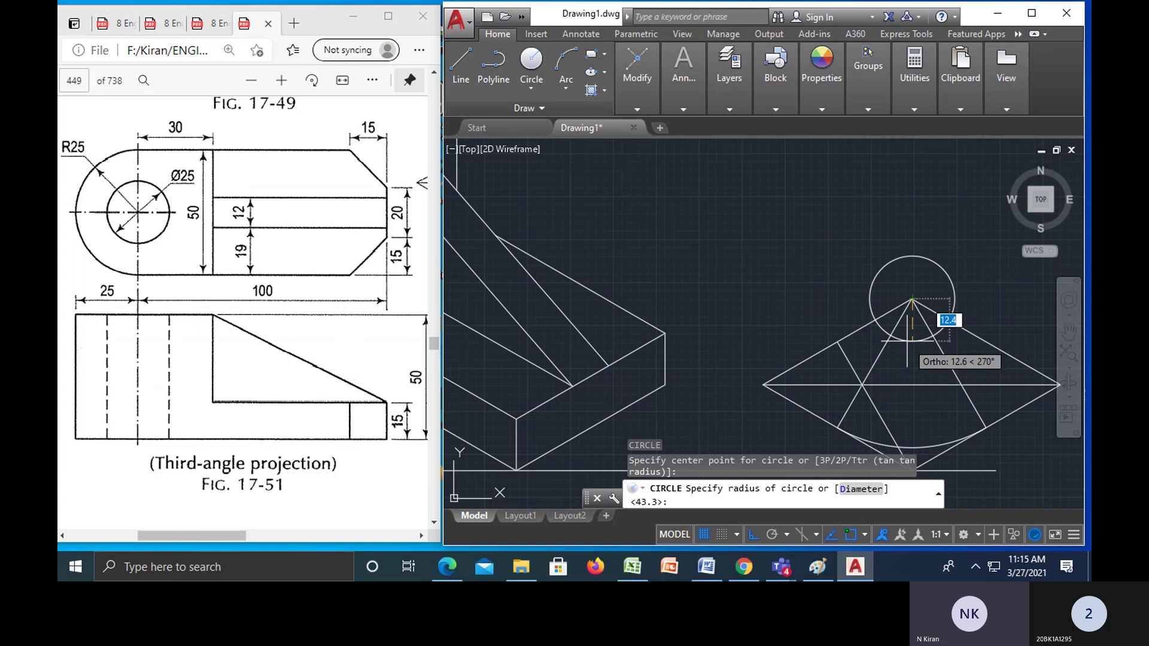
pyautogui.press('Escape')
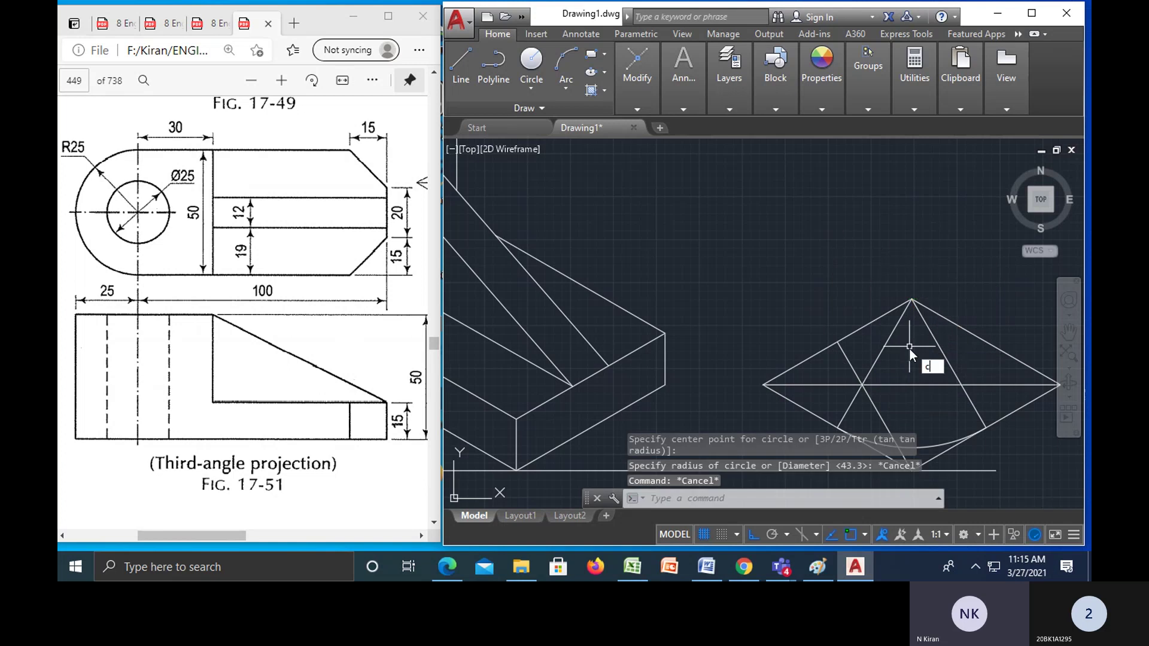
# - Draw a circle centred on the rhombus's bottom vertex through its upper-left side's midpoint, and trim it beside the upper arc and outside the rhombus
pyautogui.press('Return')
pyautogui.click(912, 470)
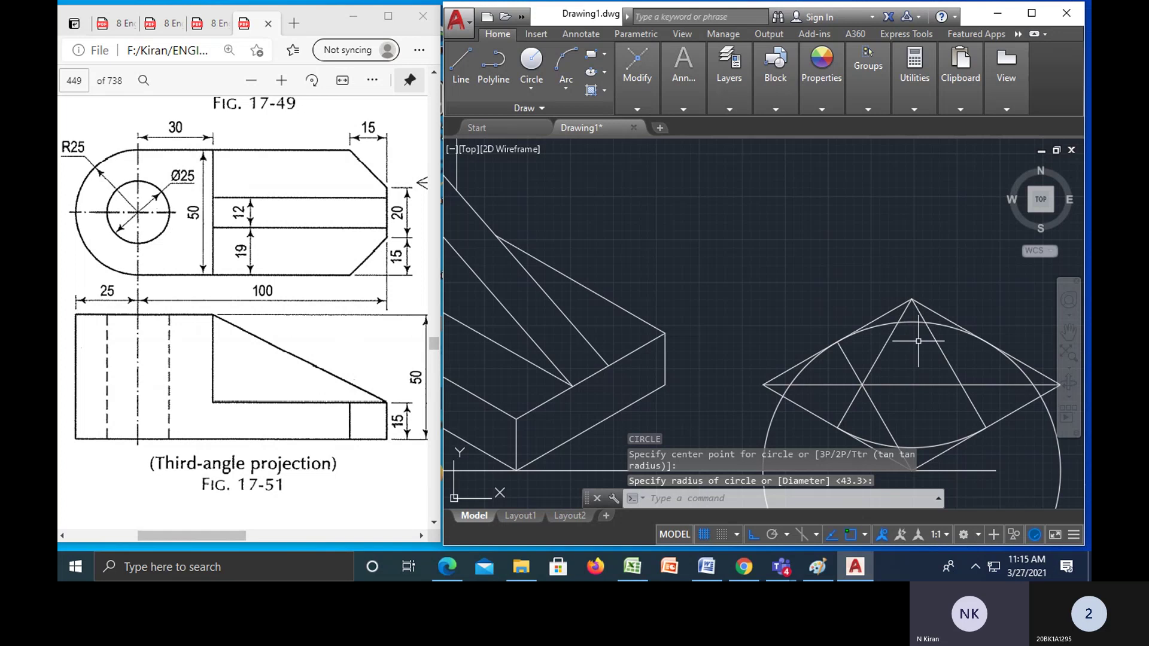
pyautogui.press('Return')
pyautogui.press('Return')
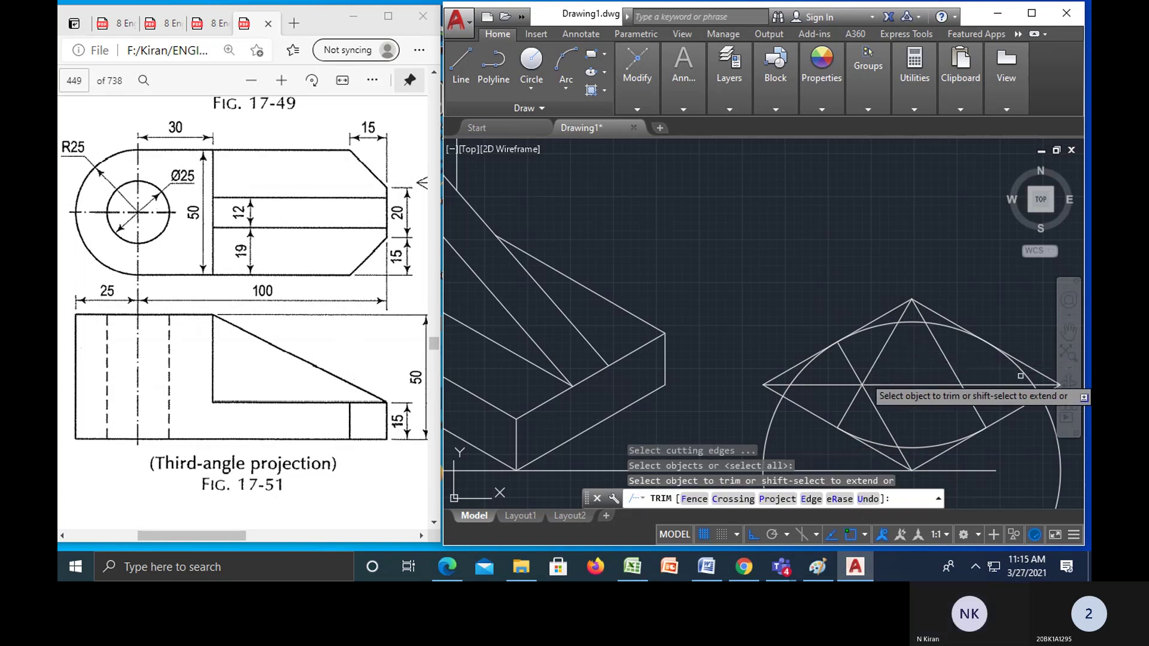
pyautogui.click(1027, 378)
pyautogui.click(803, 370)
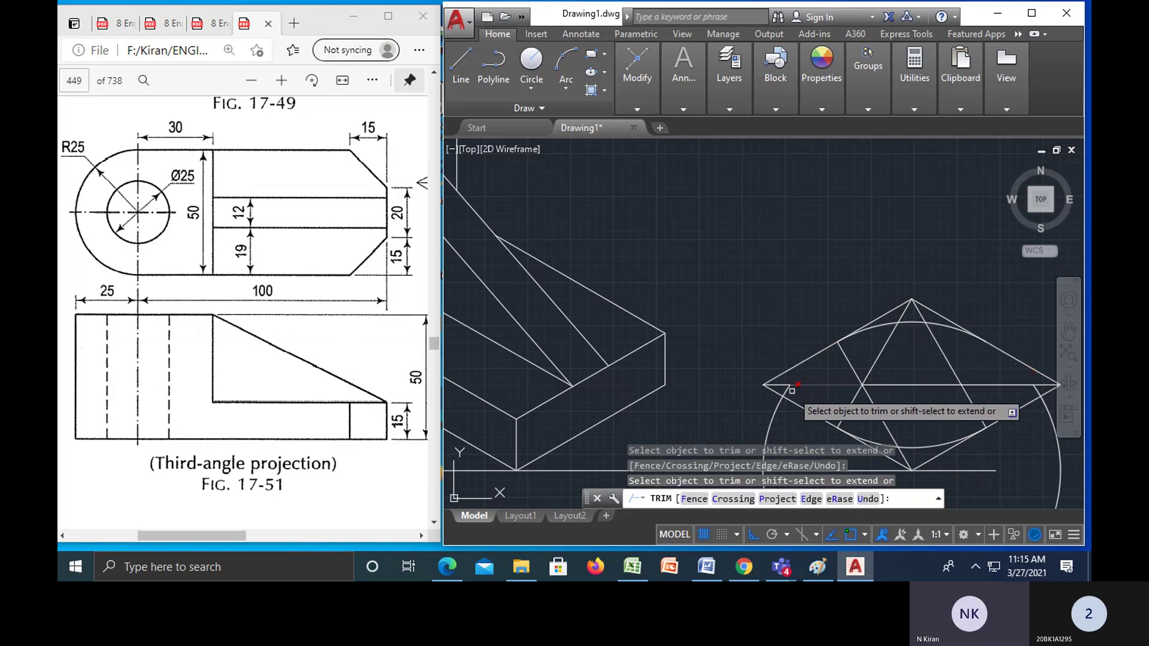
pyautogui.click(772, 426)
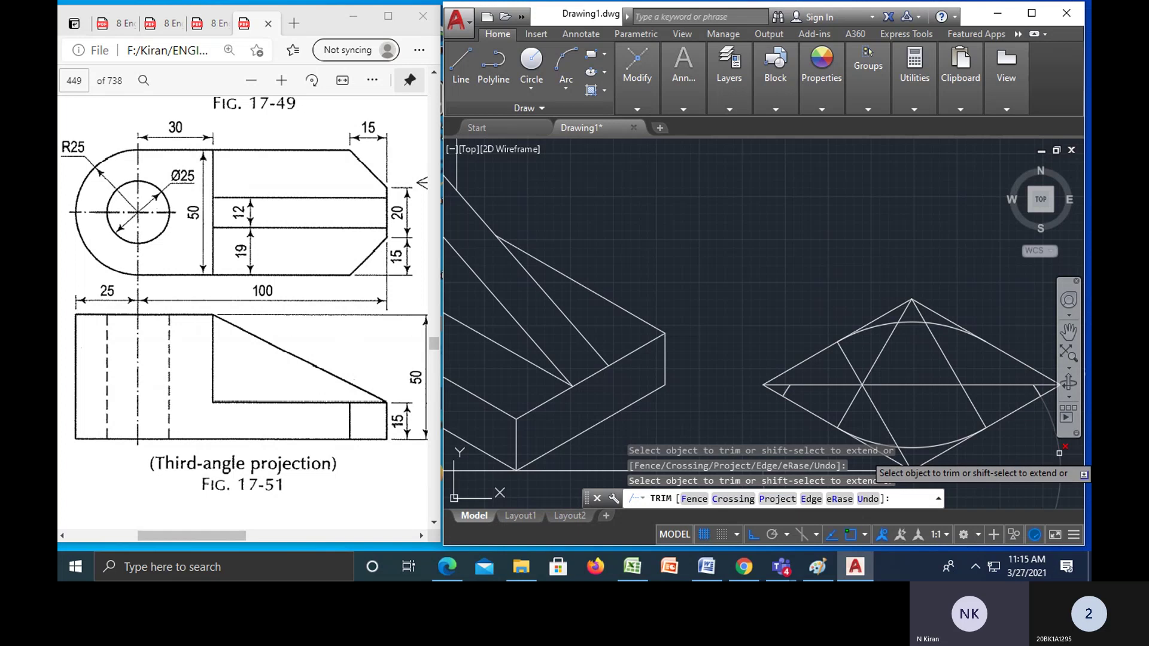
pyautogui.click(1046, 413)
pyautogui.scroll(-2, 999, 435)
pyautogui.moveTo(980, 416)
pyautogui.mouseDown(button='middle')
pyautogui.moveTo(888, 357)
pyautogui.moveTo(854, 364)
pyautogui.mouseUp(button='middle')
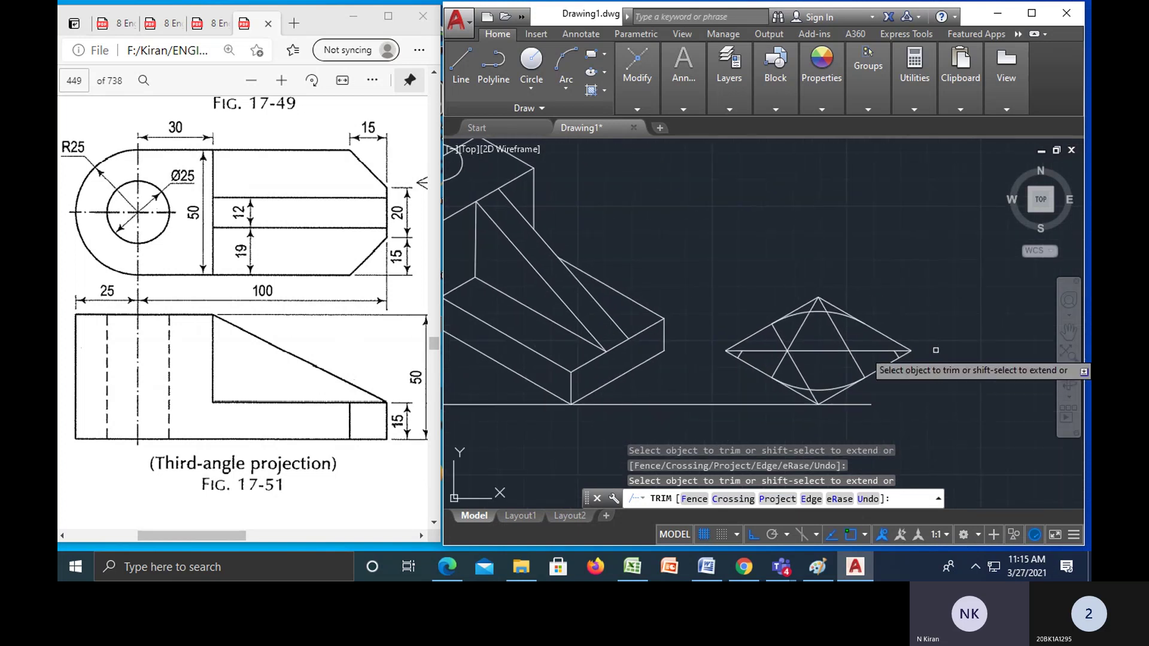
pyautogui.press('Escape')
pyautogui.press('Escape')
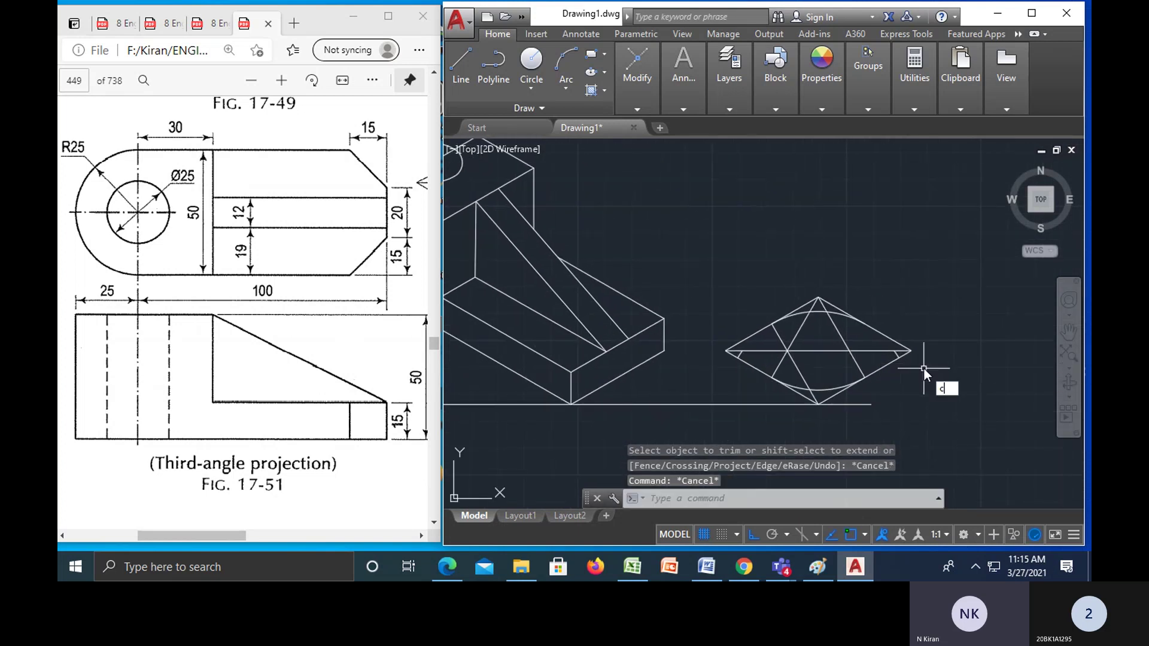
# - Draw a circle from the left crossing of diagonal and construction lines to the upper-left side's midpoint, and trim it to the ellipse's left end arc
pyautogui.press('Return')
pyautogui.click(787, 351)
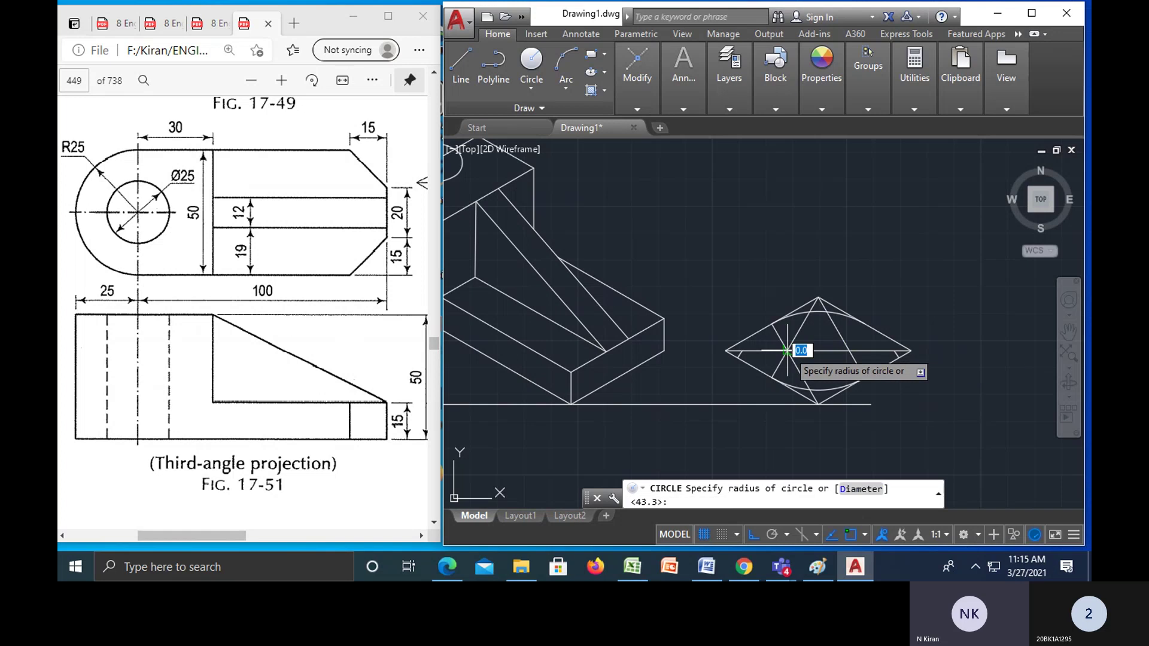
pyautogui.click(772, 326)
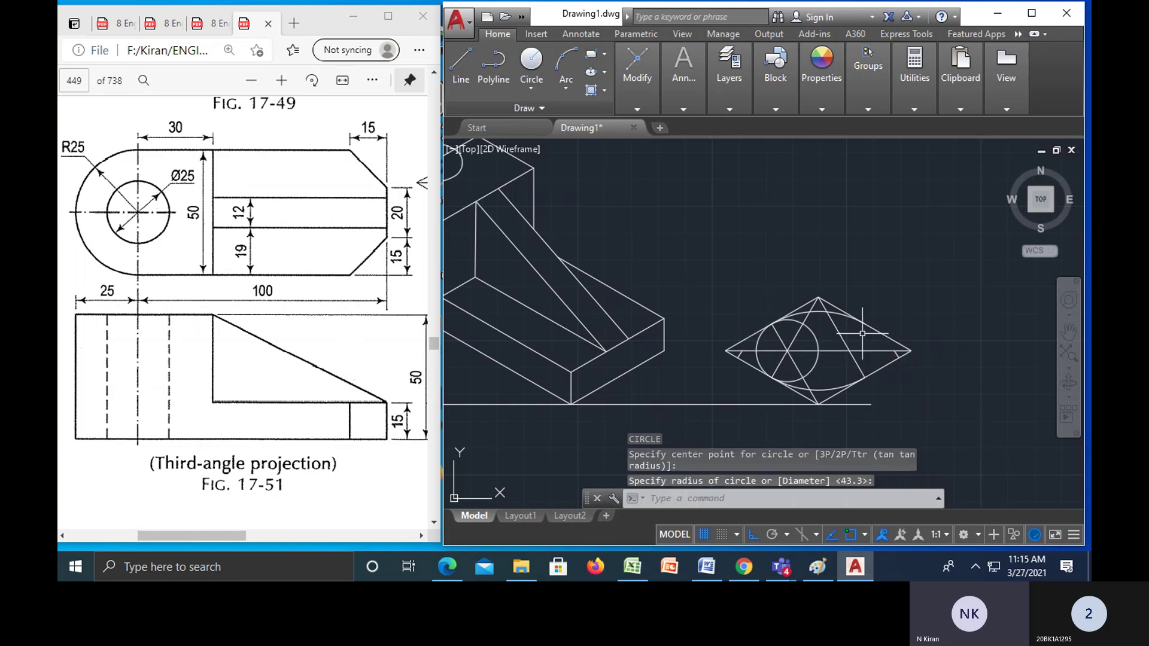
pyautogui.press('Return')
pyautogui.press('Return')
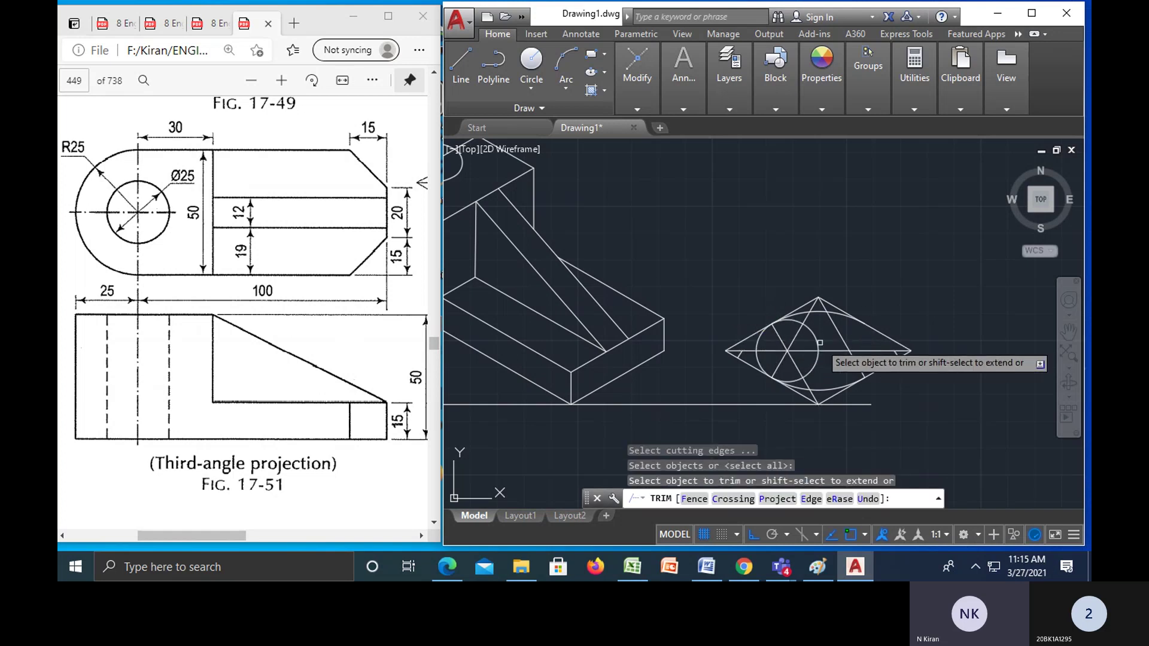
pyautogui.click(793, 321)
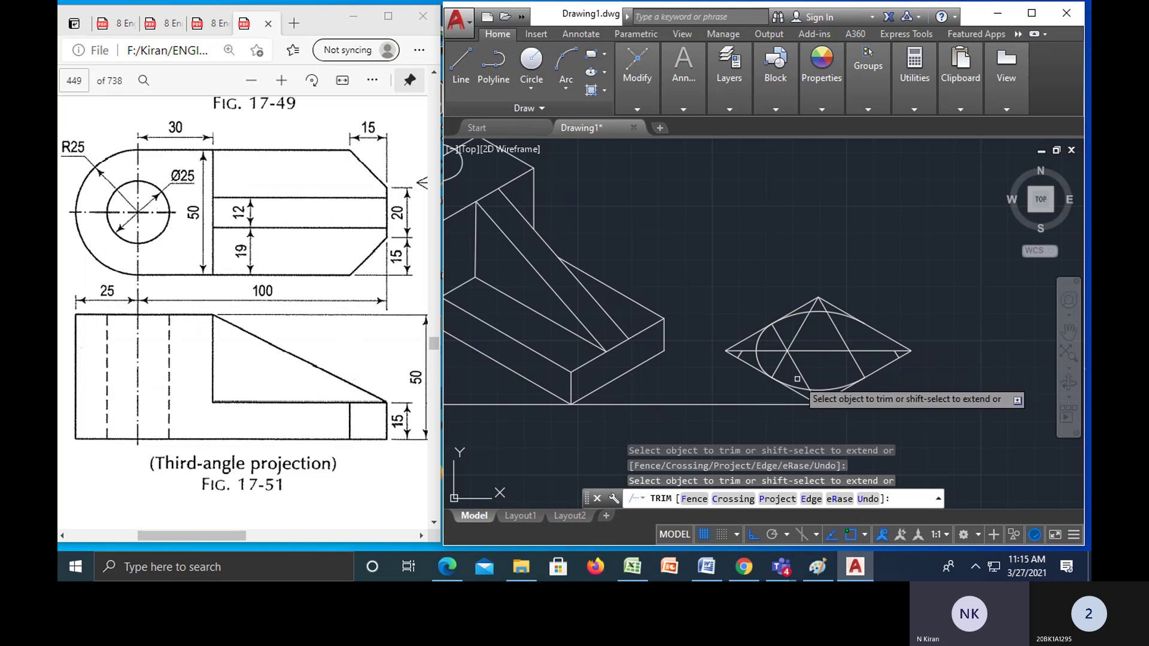
pyautogui.press('Escape')
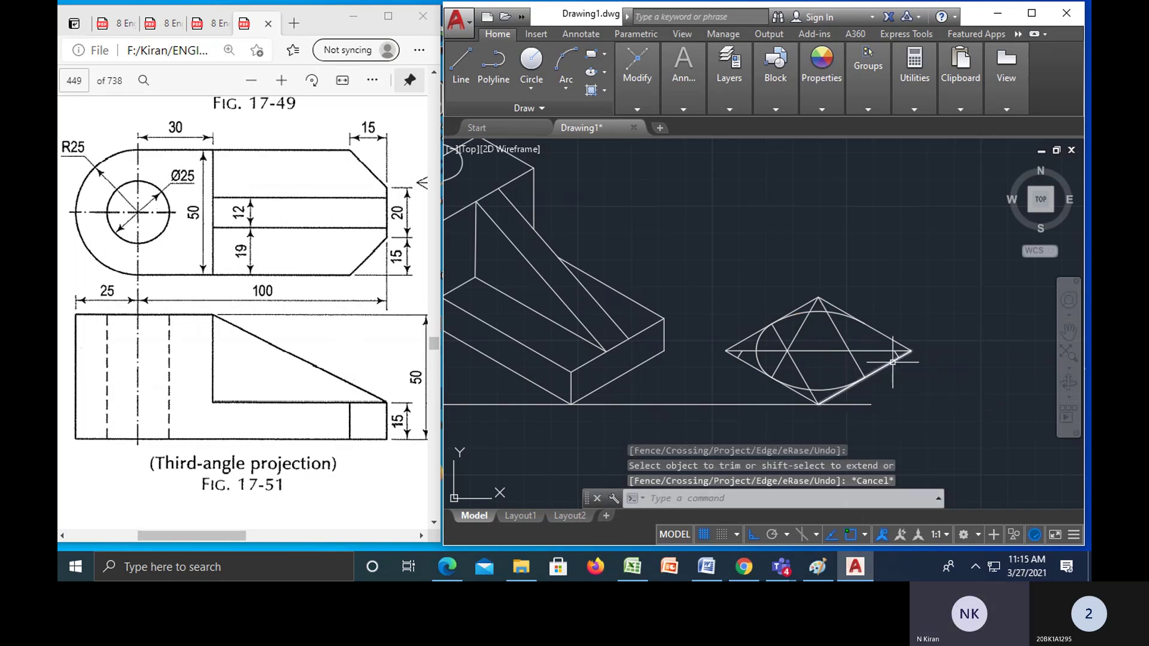
# - Draw a circle centred where the right construction line crosses the diagonal, passing through the lower-right side's midpoint
pyautogui.write('c')
pyautogui.press('Return')
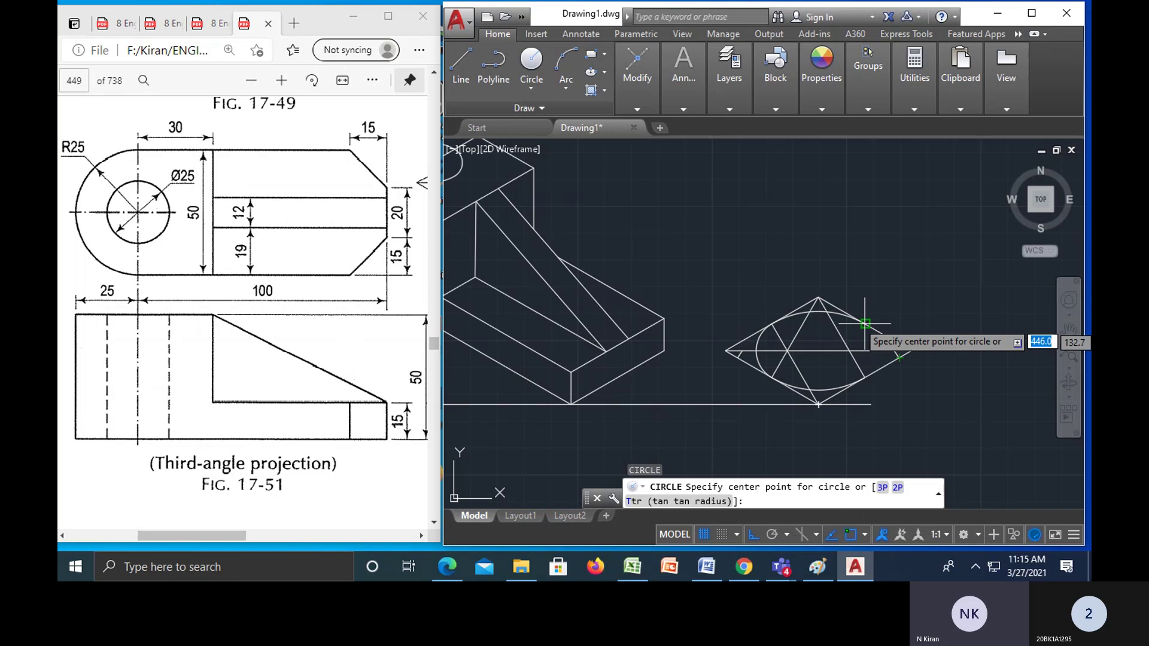
pyautogui.click(849, 354)
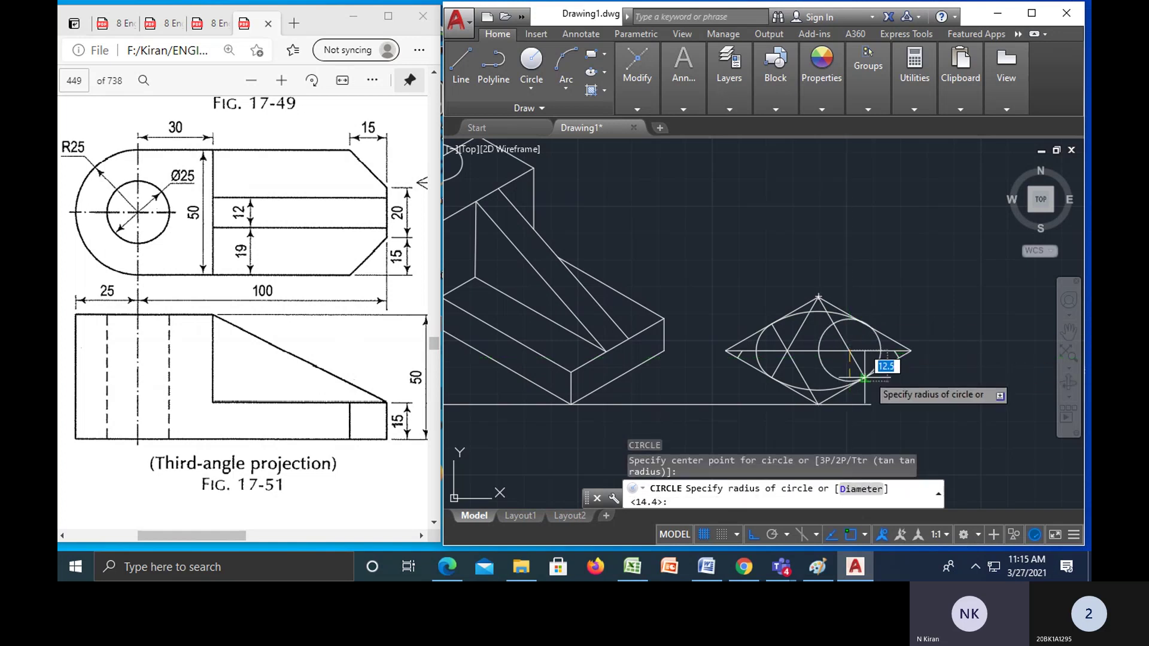
pyautogui.press('Escape')
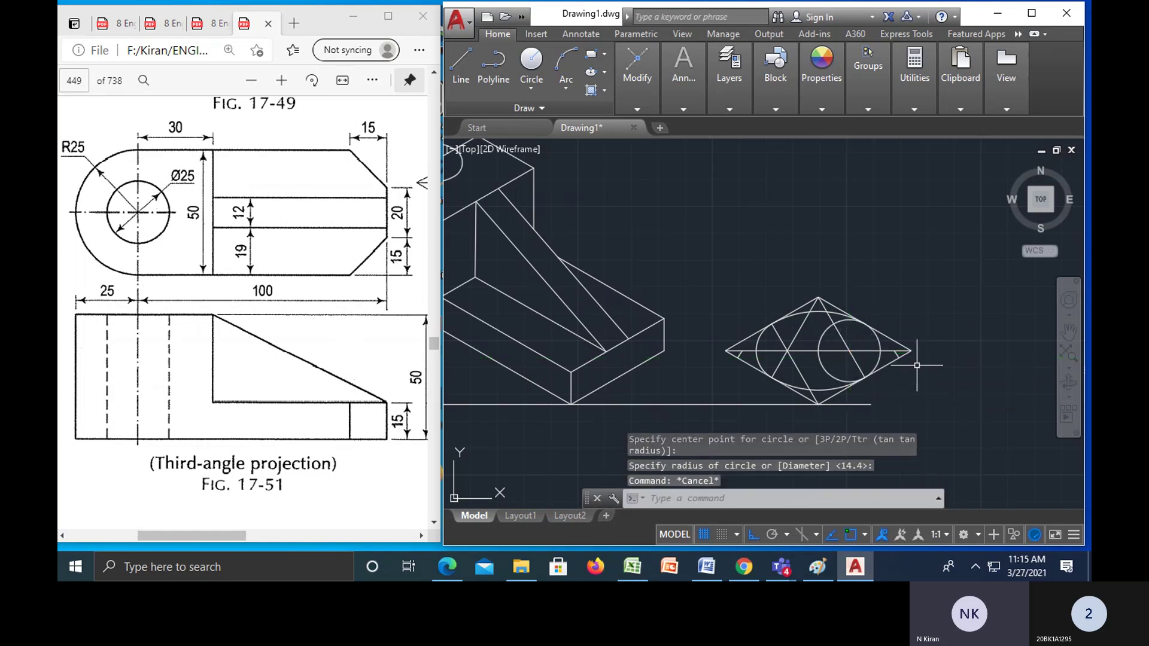
# - Trim the new circle and its leftover piece to the ellipse's right end arc
pyautogui.write('tr')
pyautogui.press('Return')
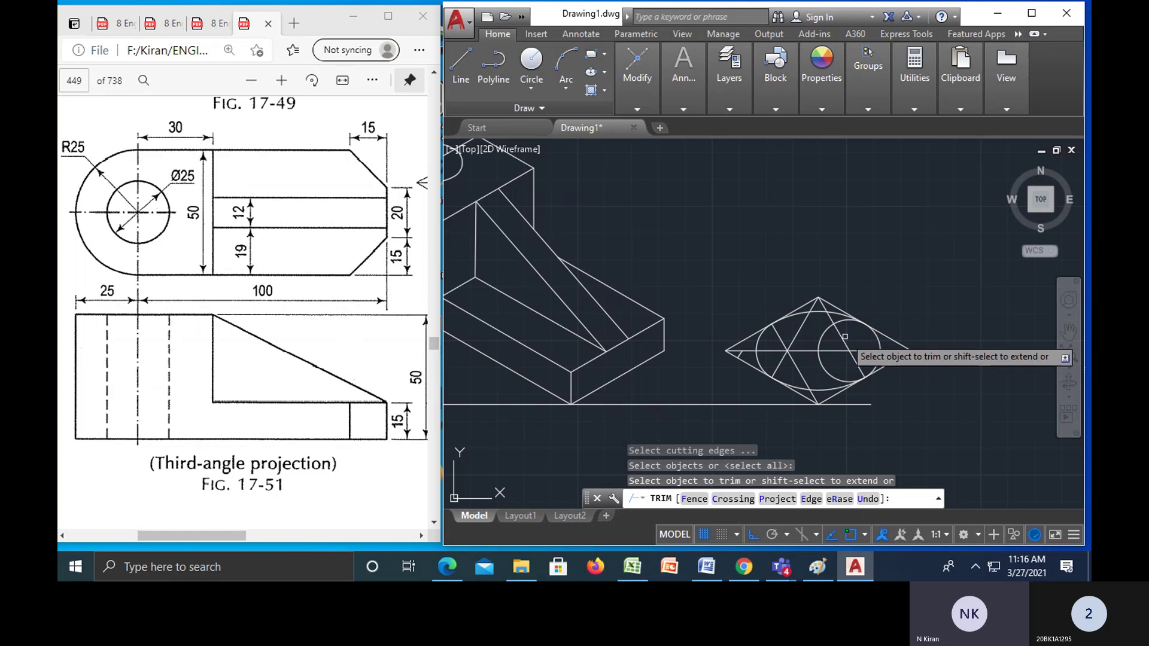
pyautogui.click(867, 361)
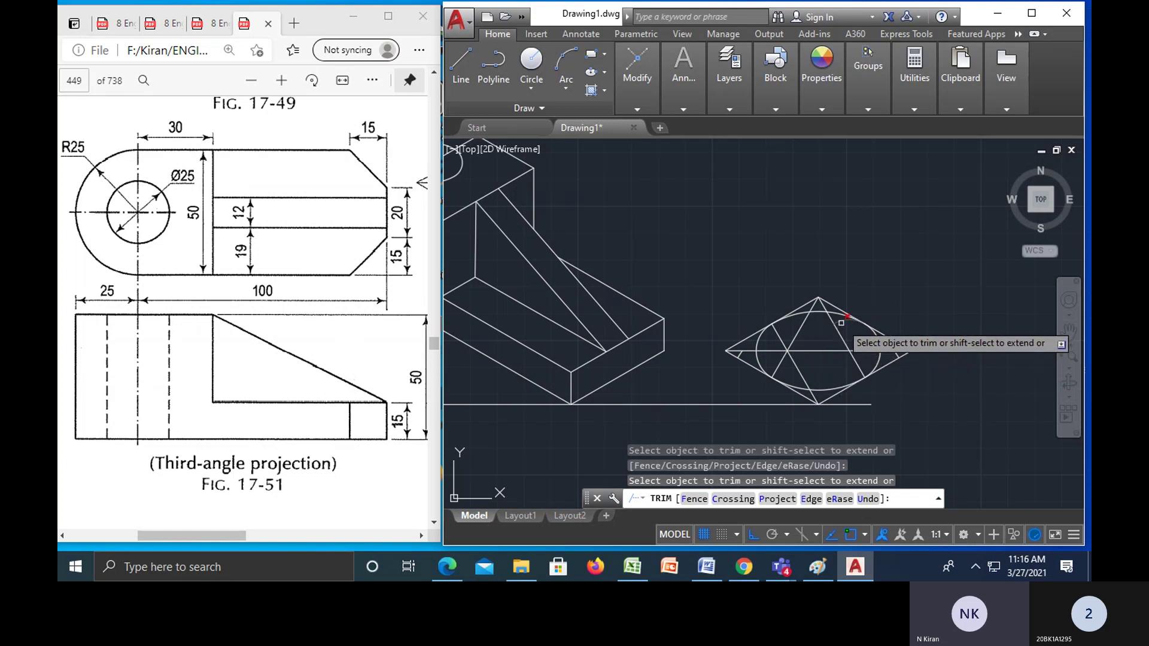
pyautogui.click(845, 321)
pyautogui.scroll(-2, 904, 347)
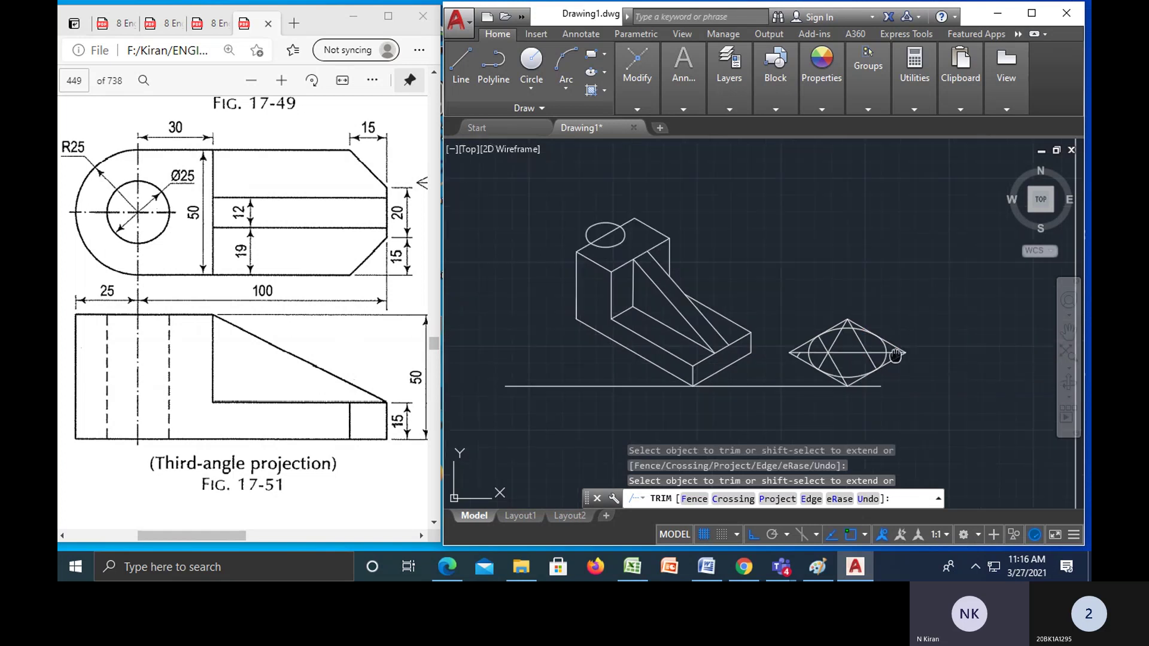
pyautogui.press('Escape')
# - Move the whole rhombus and ellipse construction from its centre onto the hole's centre on the block's top face
pyautogui.click(778, 293)
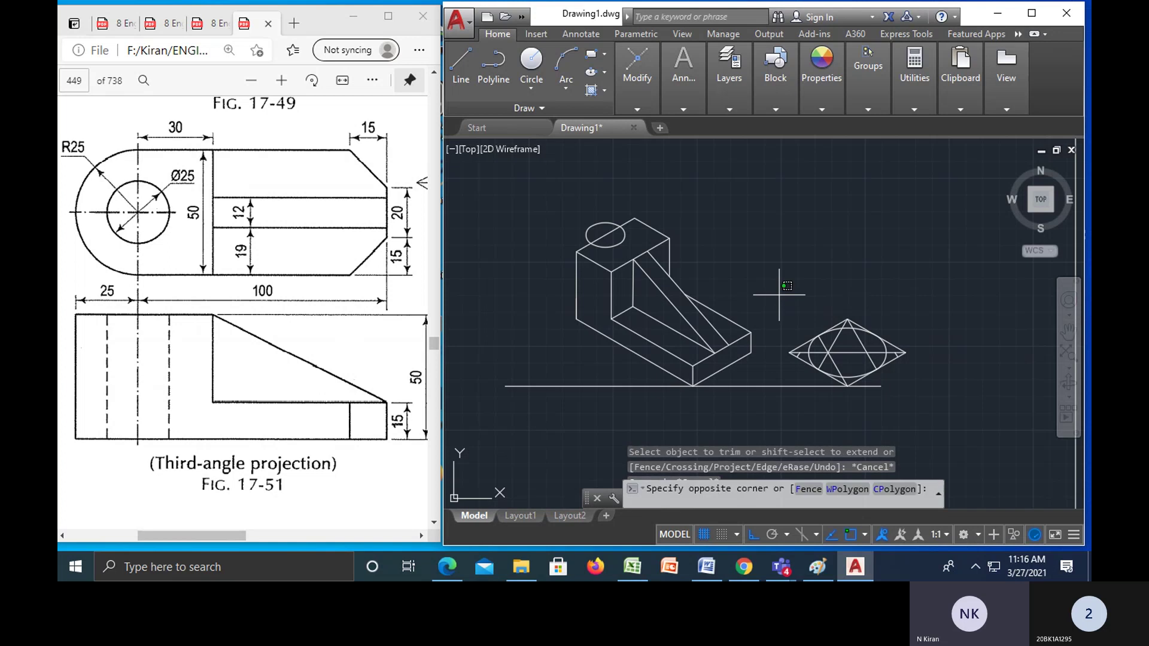
pyautogui.click(927, 413)
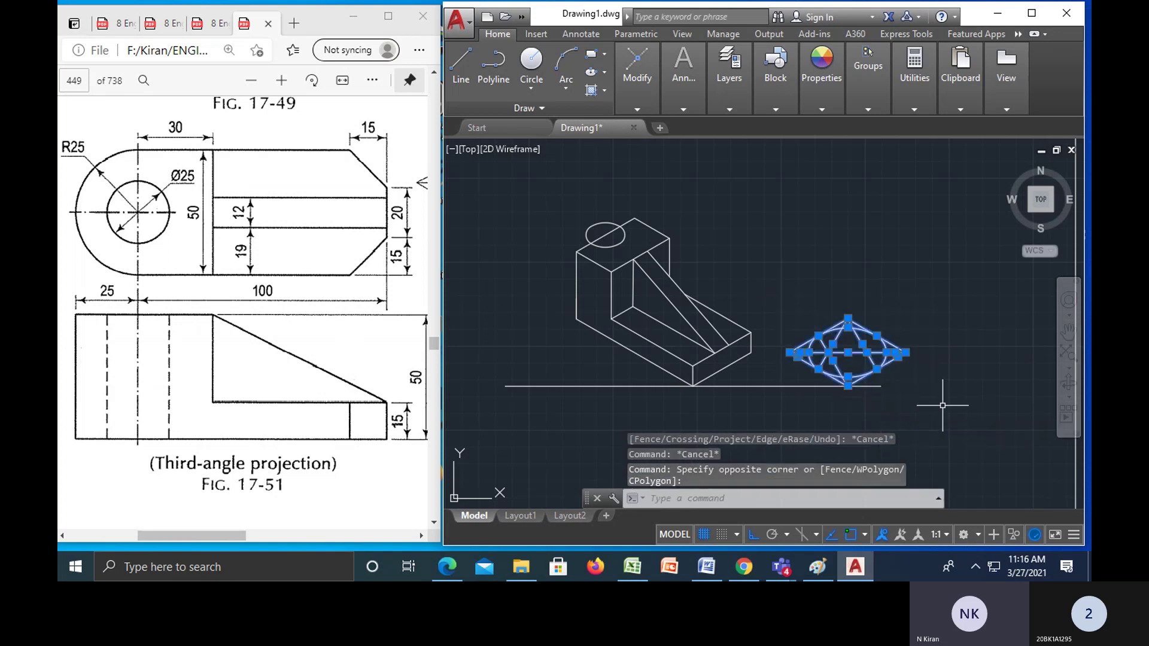
pyautogui.write('m')
pyautogui.press('Return')
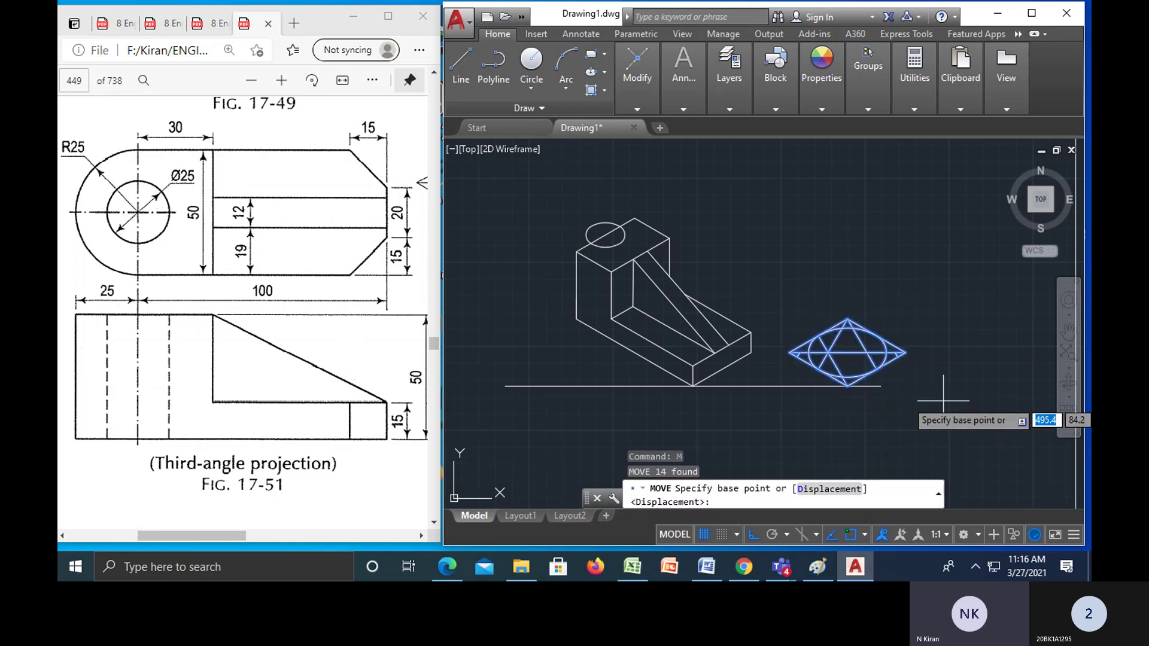
pyautogui.click(847, 353)
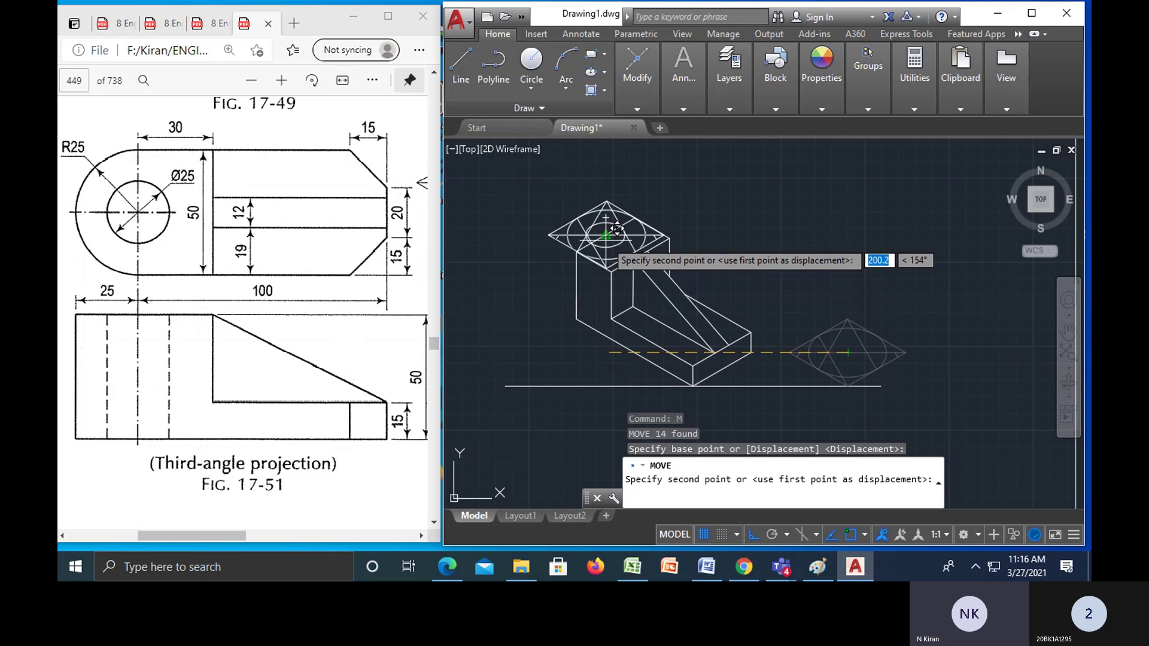
pyautogui.click(606, 235)
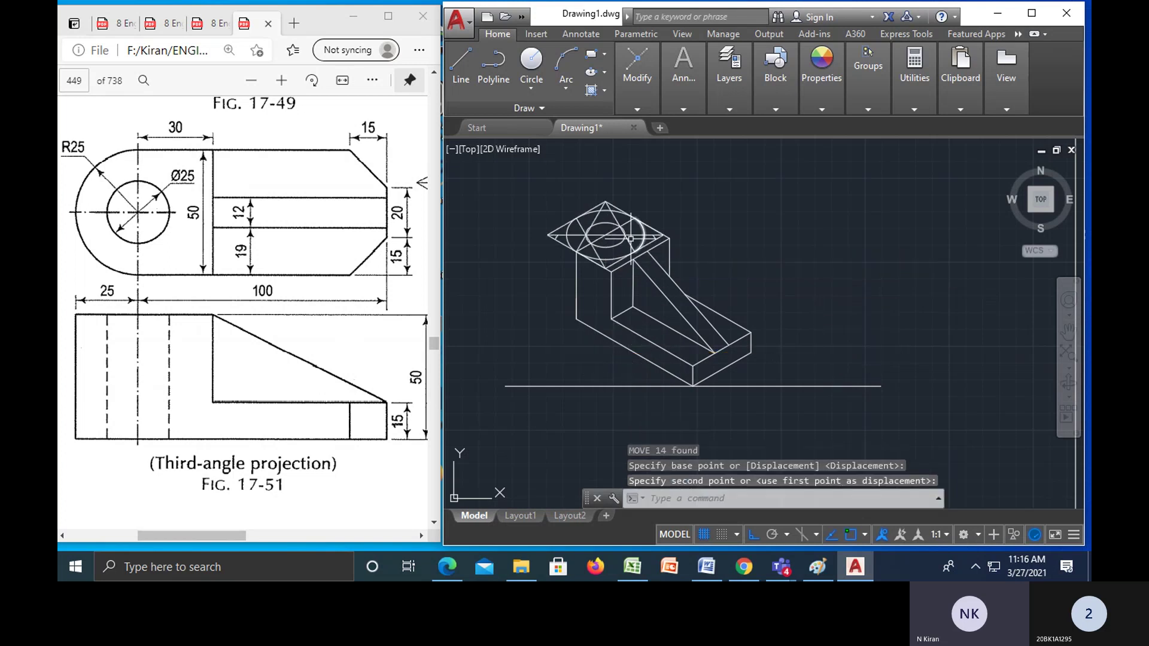
pyautogui.scroll(3, 630, 240)
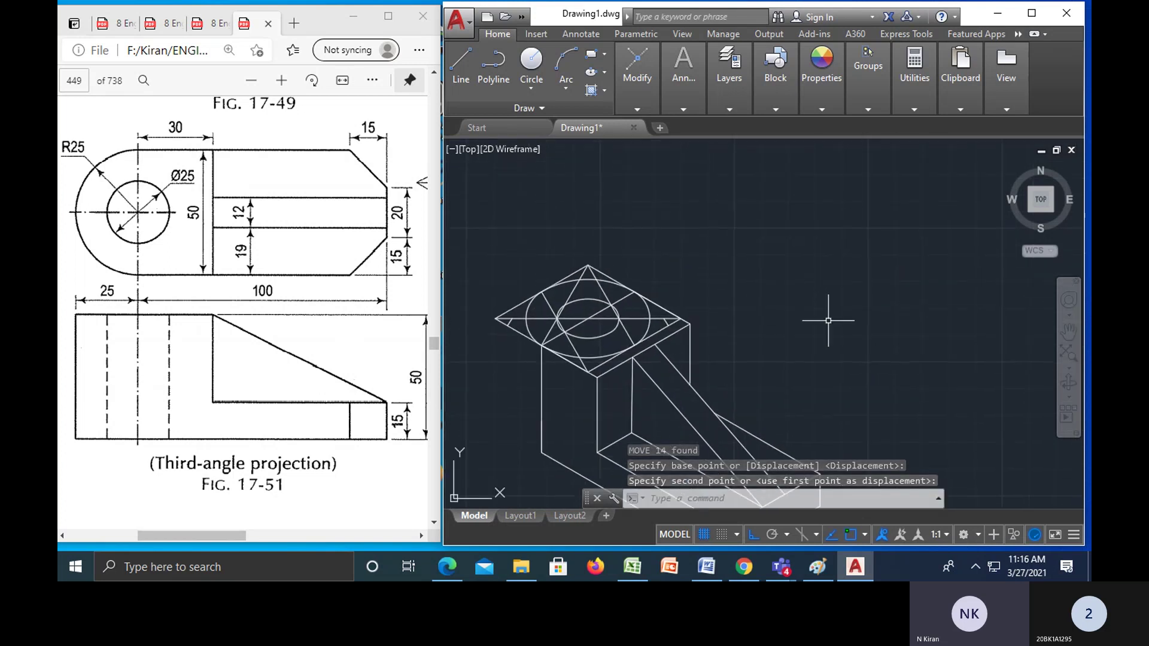
pyautogui.press('Escape')
pyautogui.press('Escape')
pyautogui.press('Escape')
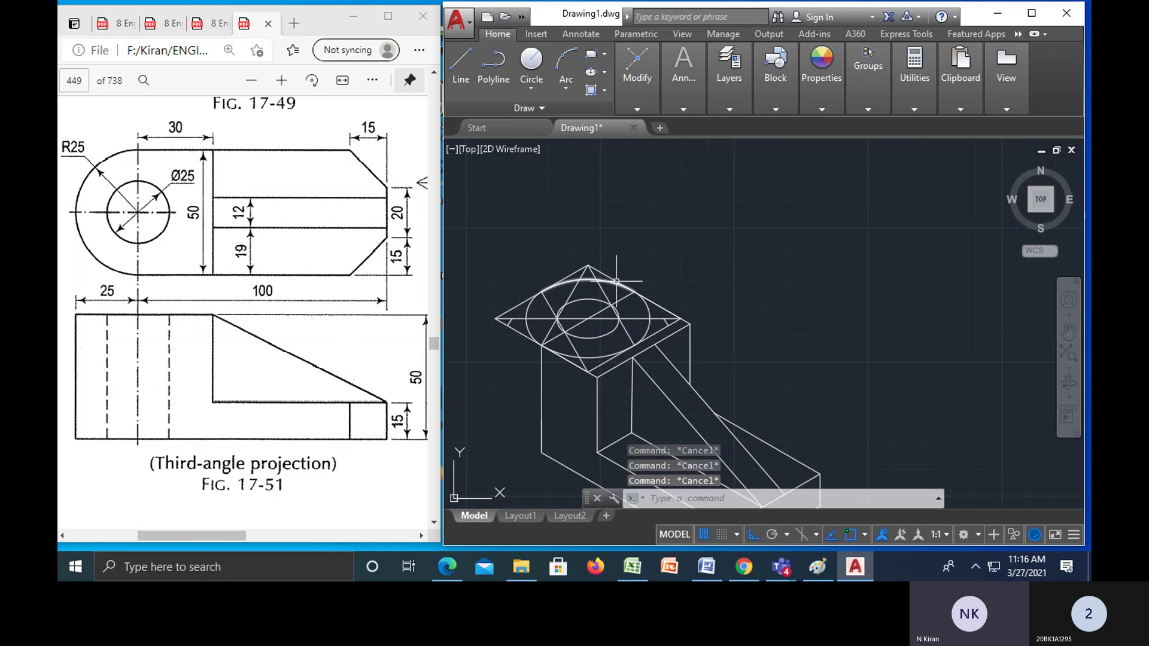
# - Try deleting the rhombus sides and construction lines around the large ellipse, and undo the deletion
pyautogui.click(602, 273)
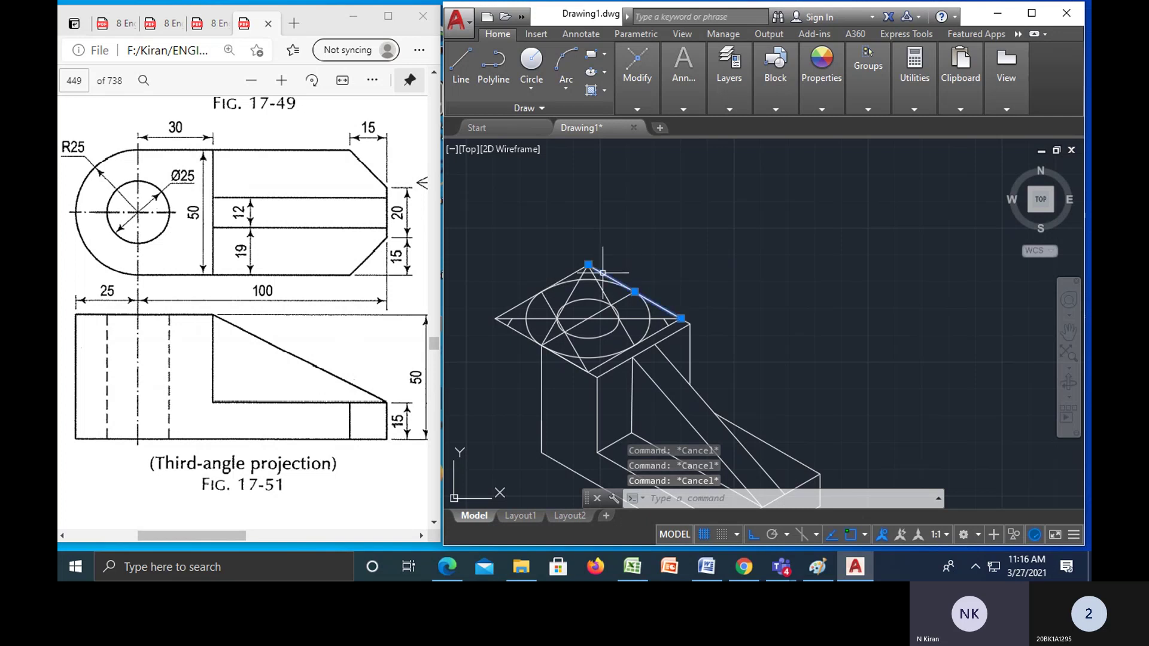
pyautogui.click(514, 330)
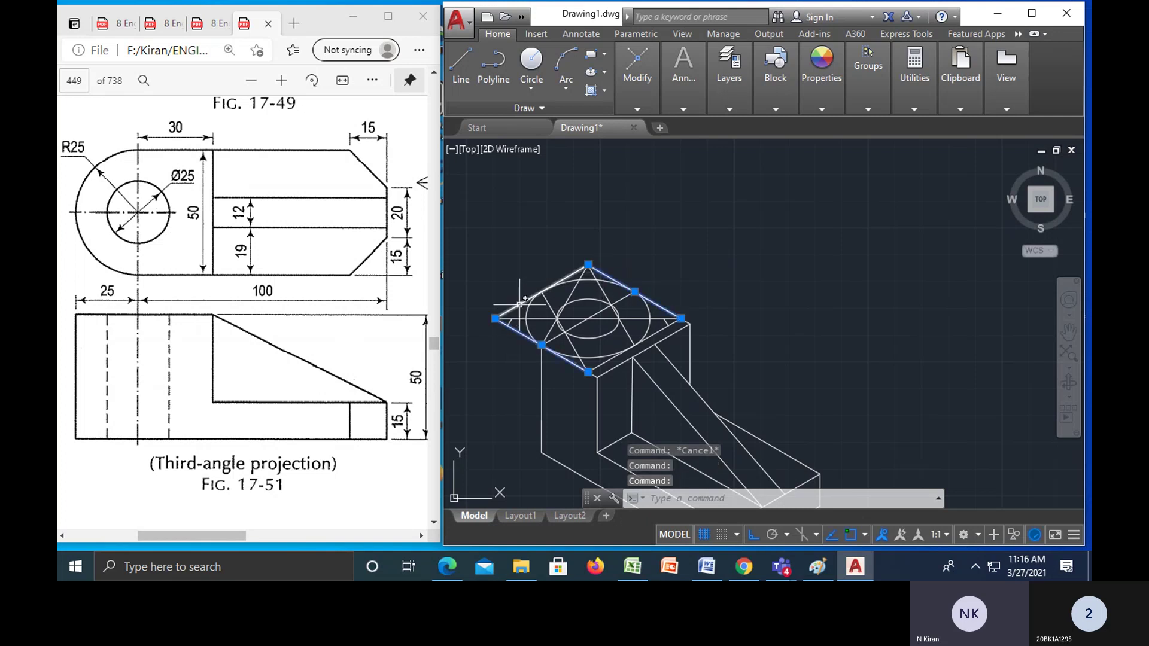
pyautogui.click(520, 302)
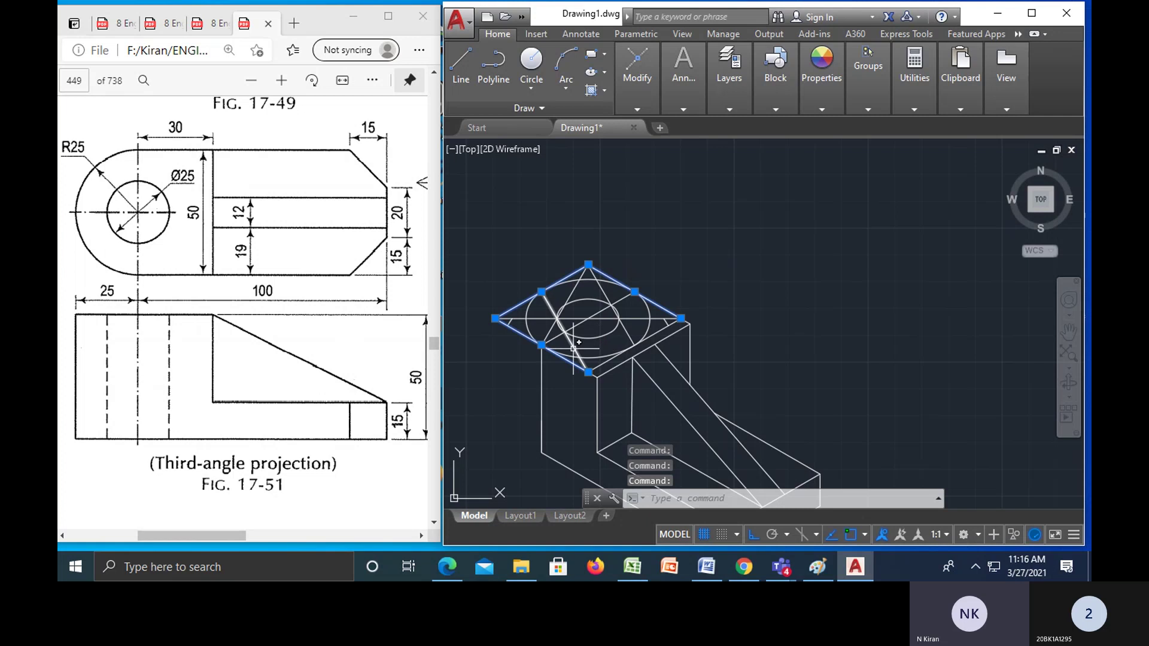
pyautogui.click(627, 334)
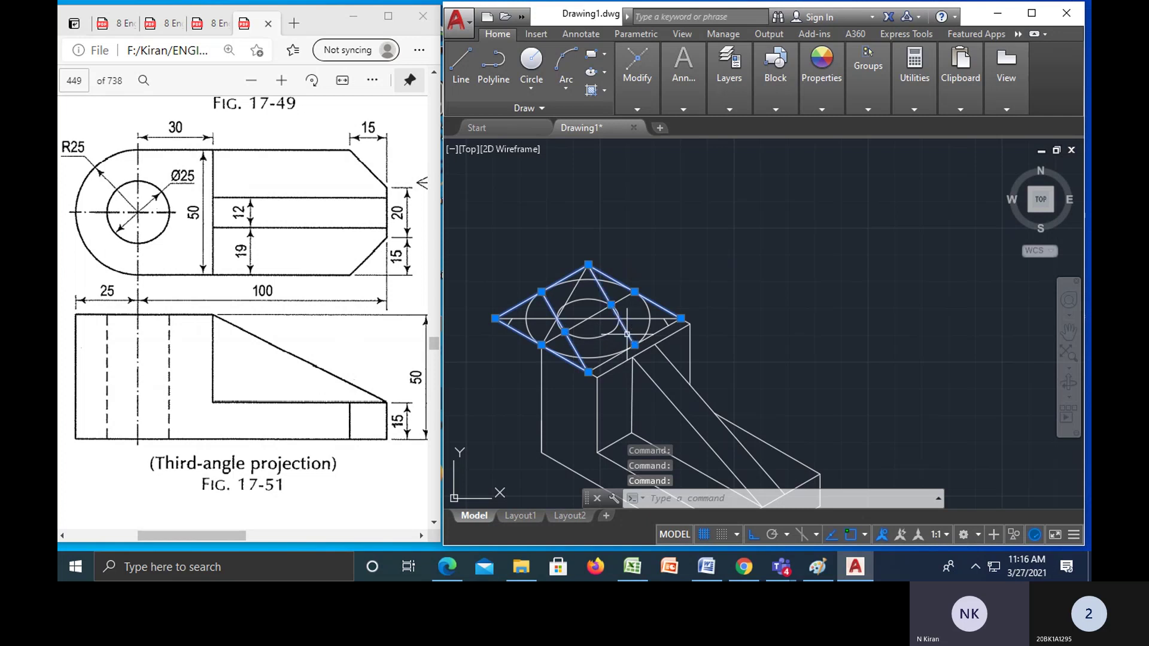
pyautogui.click(558, 331)
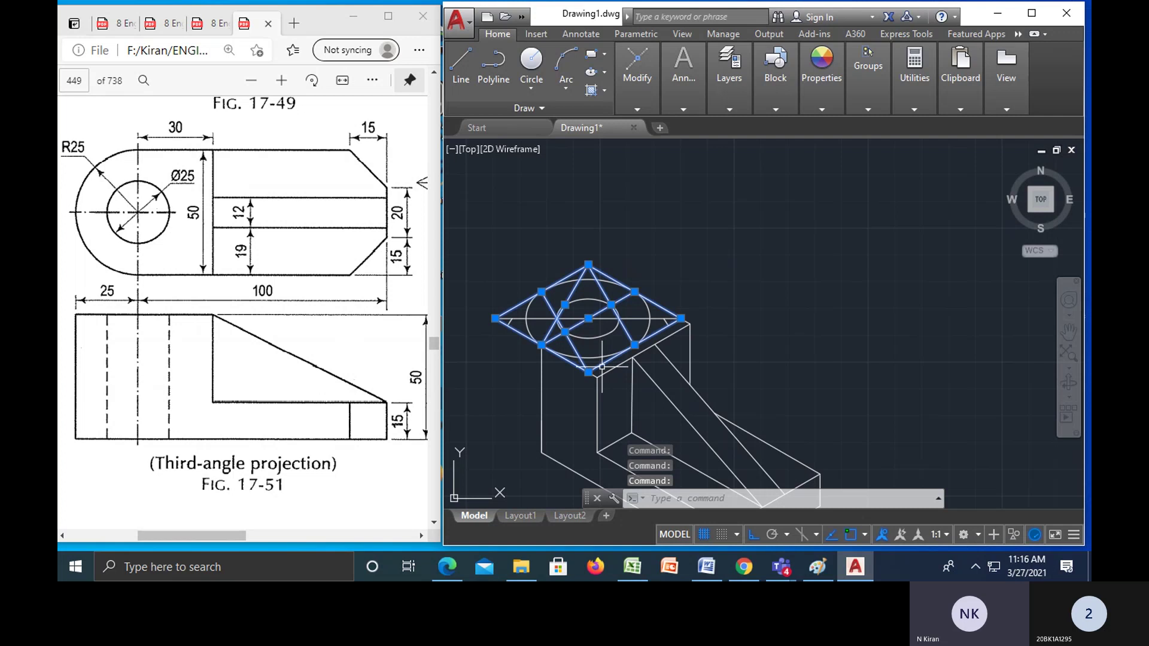
pyautogui.press('Delete')
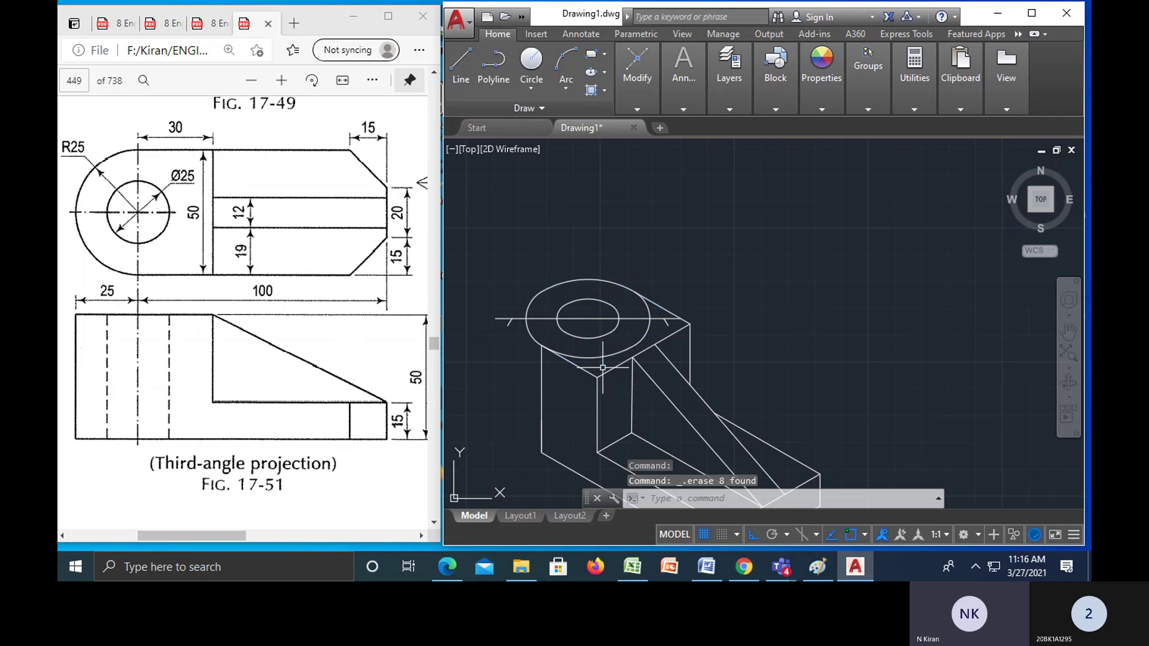
pyautogui.click(587, 319)
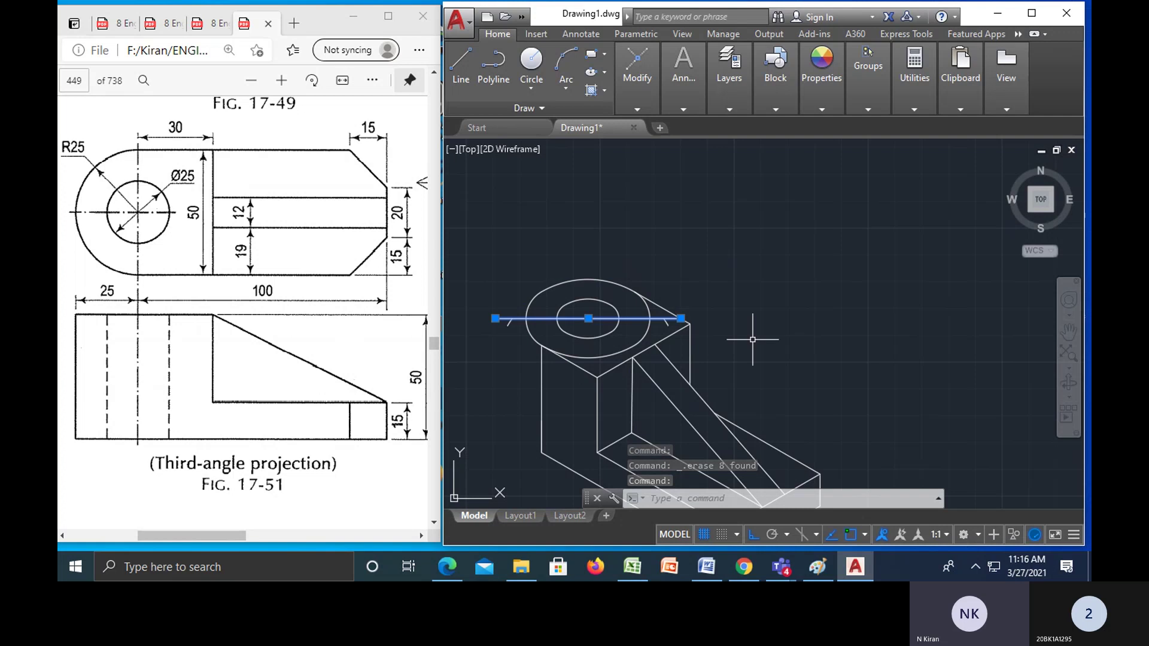
pyautogui.press('Escape')
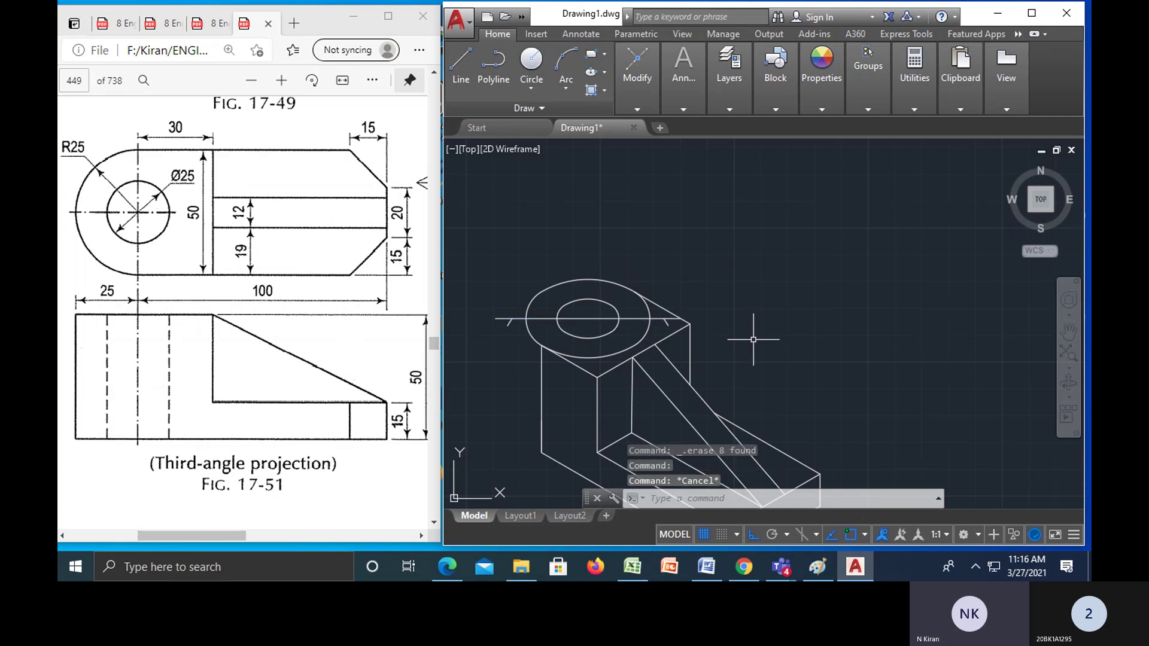
pyautogui.hotkey('ctrl', 'z')
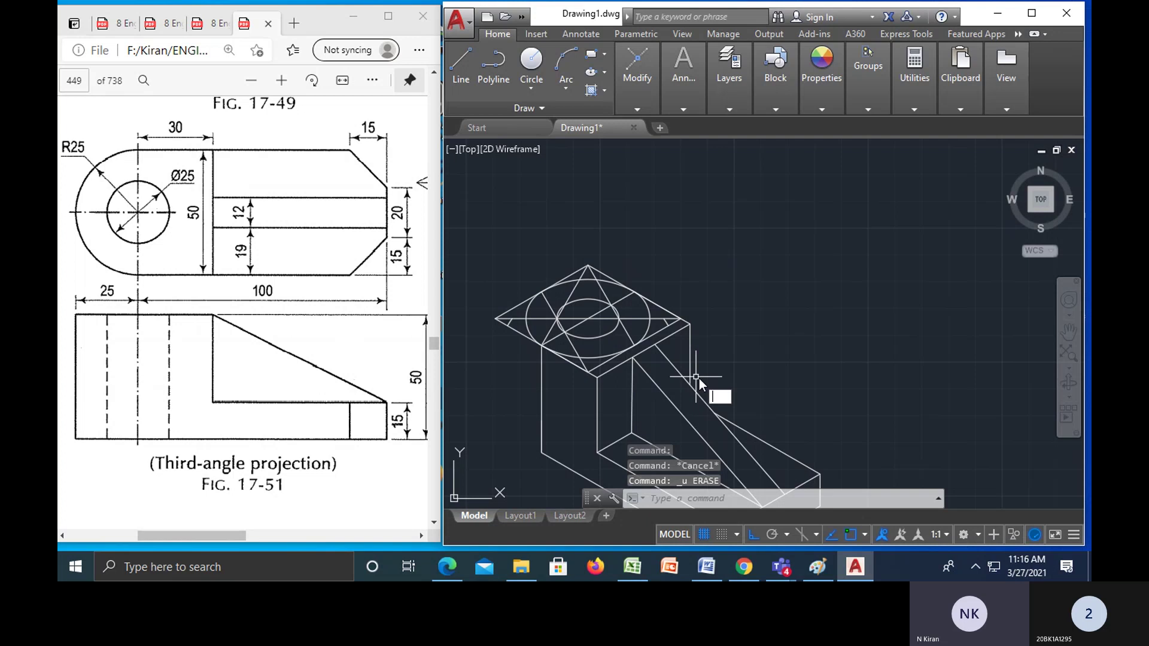
# - Draw a vertical line from the large ellipse's leftmost point down past the block's lower left edge
pyautogui.write('l')
pyautogui.press('Return')
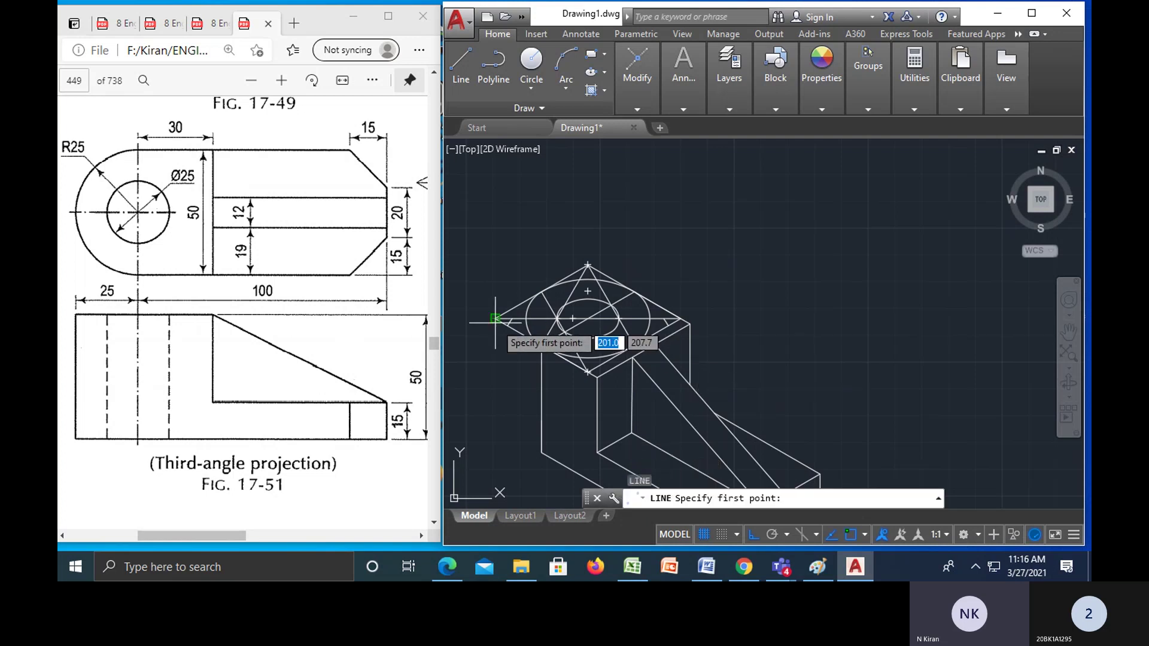
pyautogui.click(526, 319)
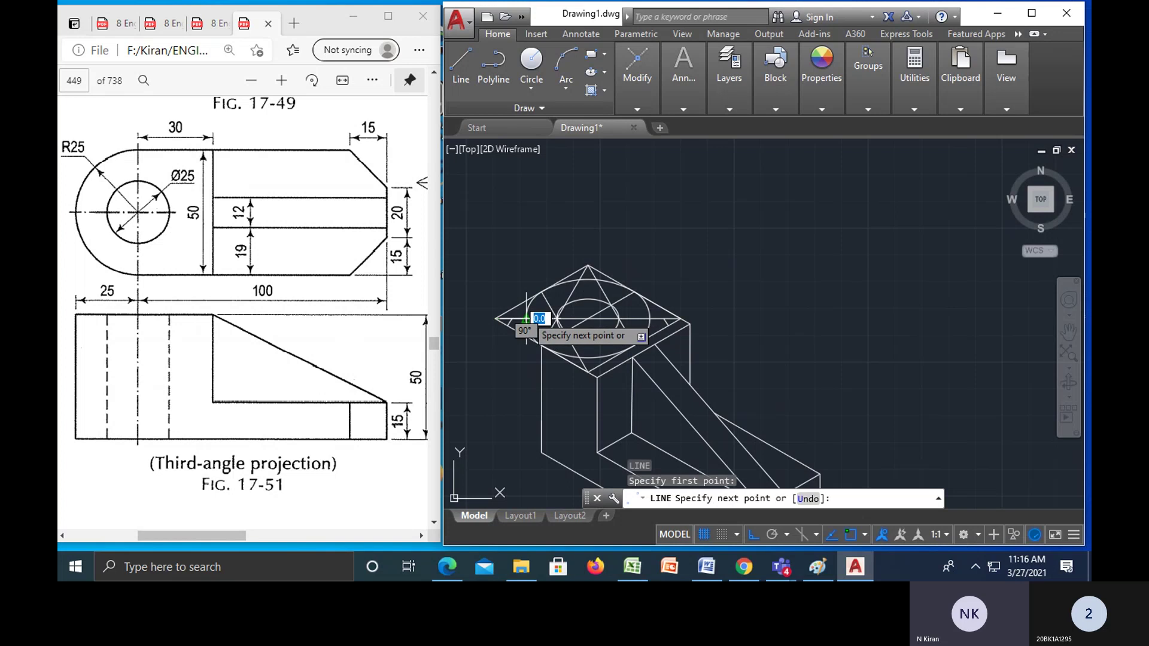
pyautogui.click(523, 466)
pyautogui.press('Escape')
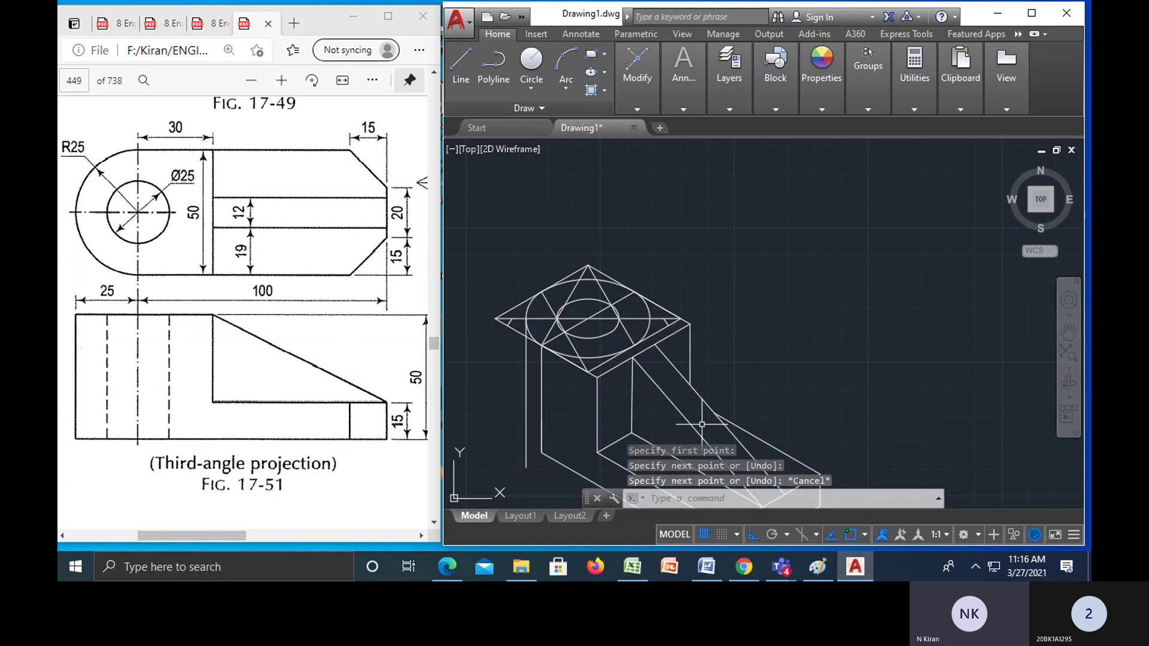
# - Extend the block's lower front edge to the new vertical line at the rounded end
pyautogui.press('Return')
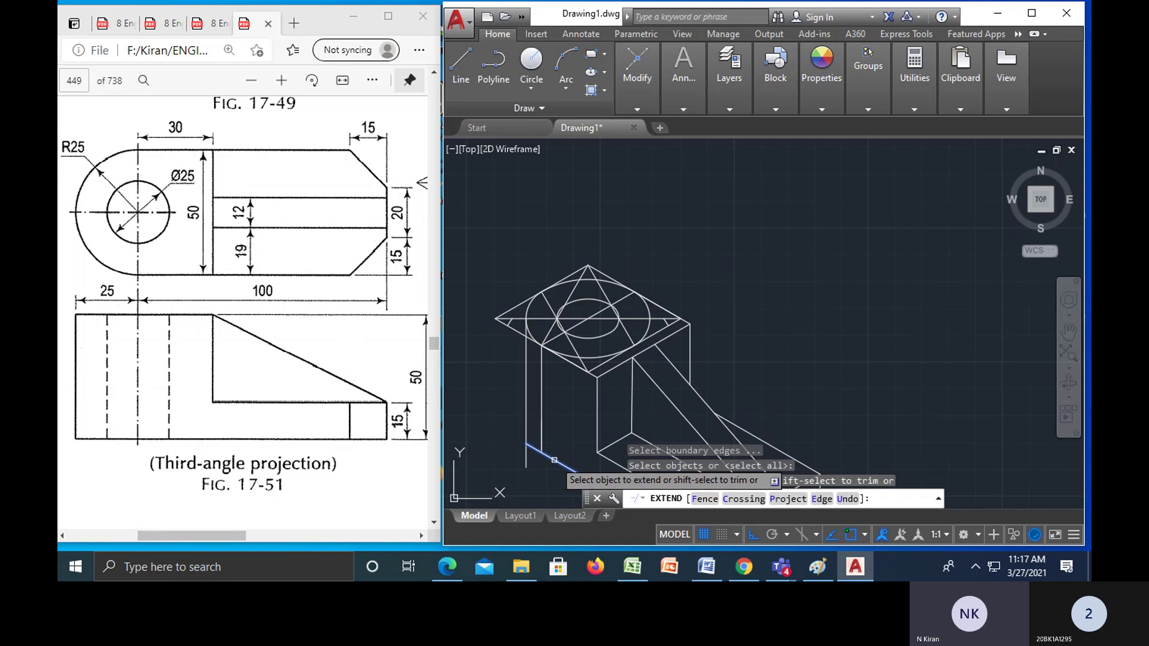
pyautogui.press('Escape')
pyautogui.press('Escape')
pyautogui.press('Escape')
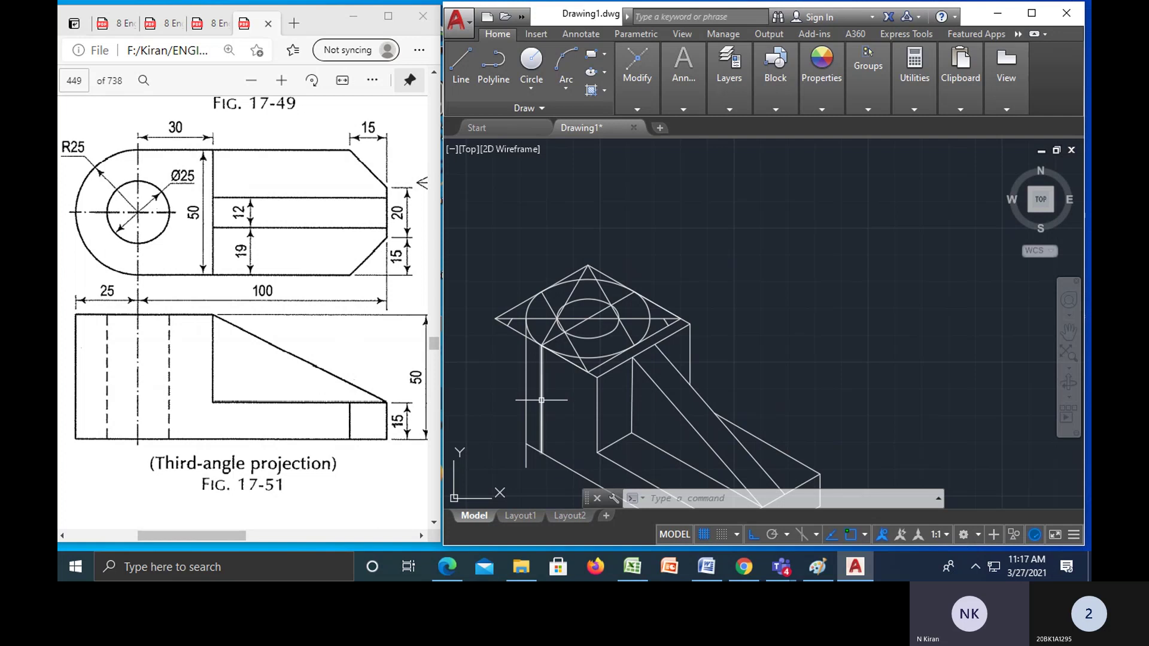
# - Delete the rhombus sides, the horizontal diagonal and most of the construction lines around the large ellipse
pyautogui.moveTo(540, 399)
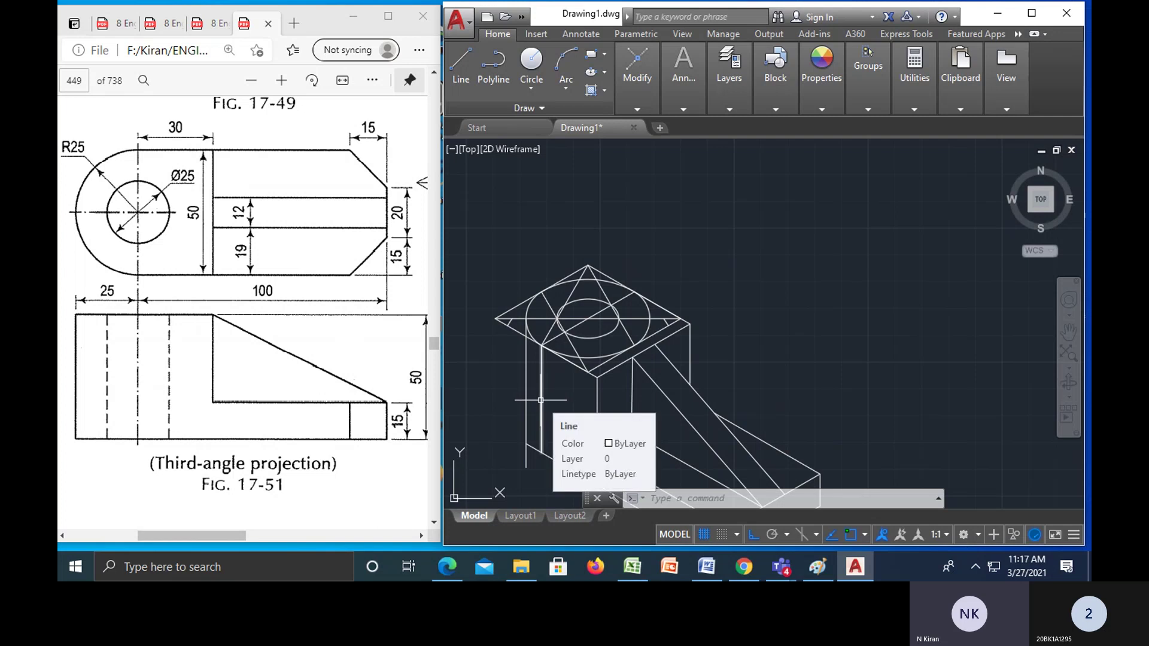
pyautogui.click(667, 305)
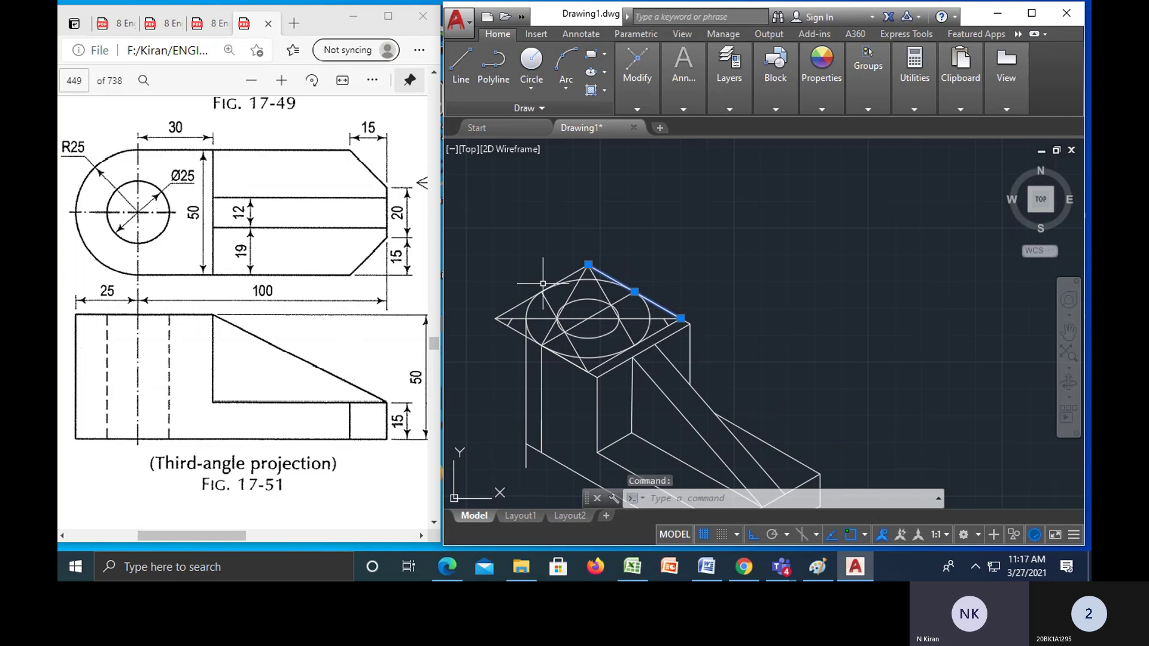
pyautogui.click(531, 287)
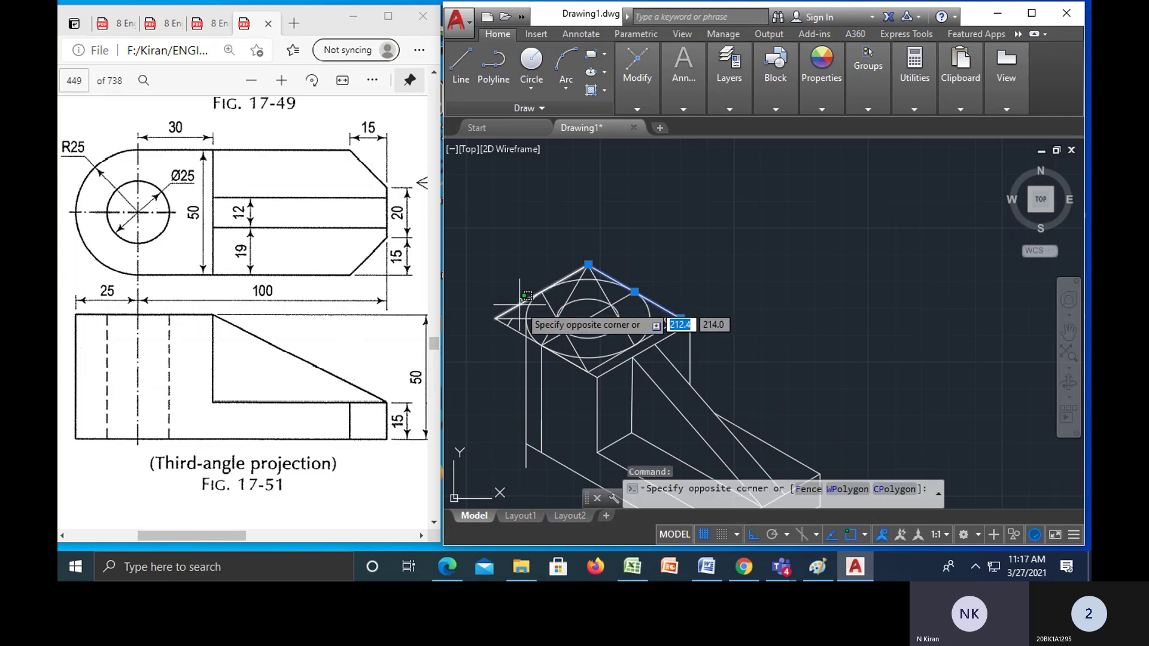
pyautogui.click(520, 304)
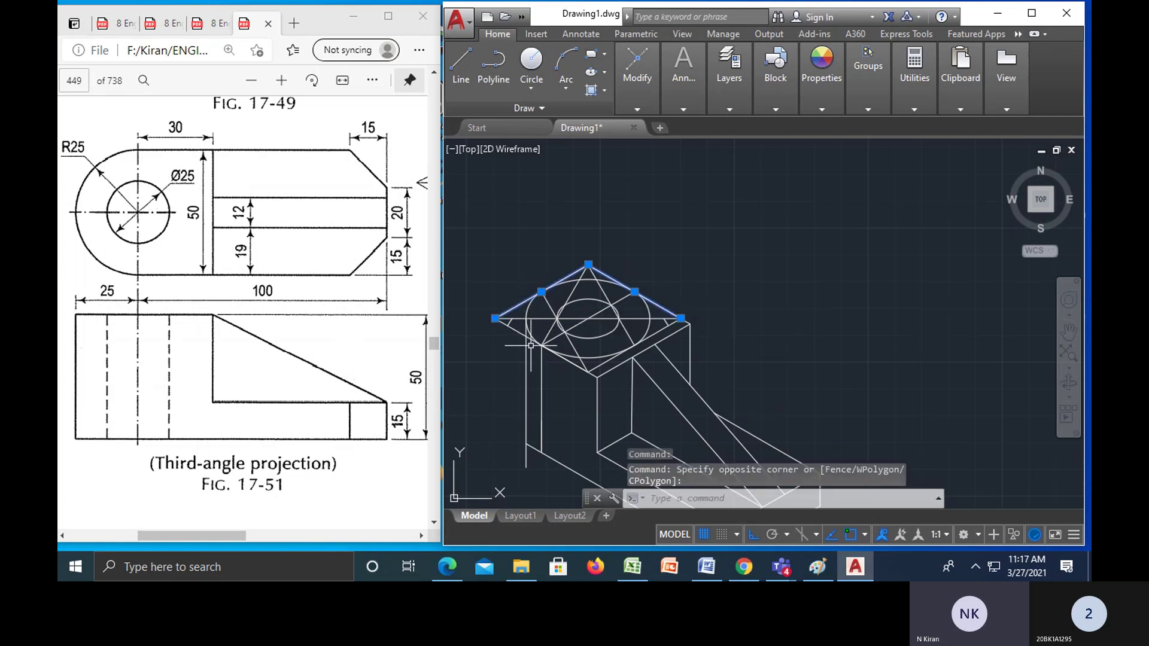
pyautogui.click(514, 331)
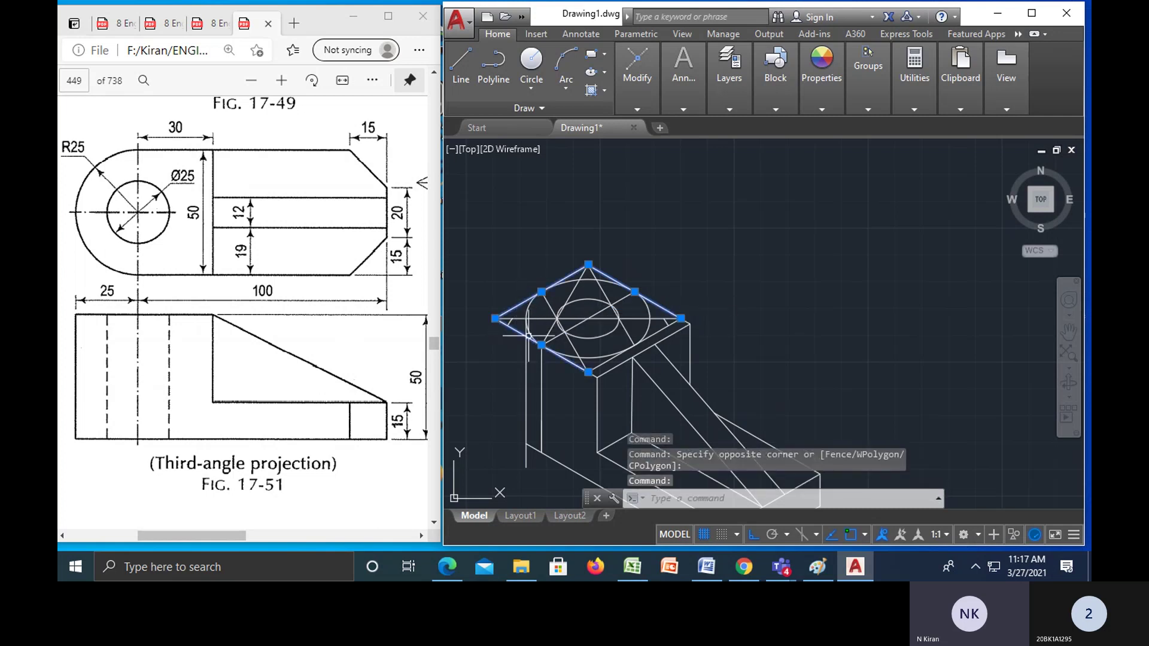
pyautogui.click(608, 360)
pyautogui.click(623, 327)
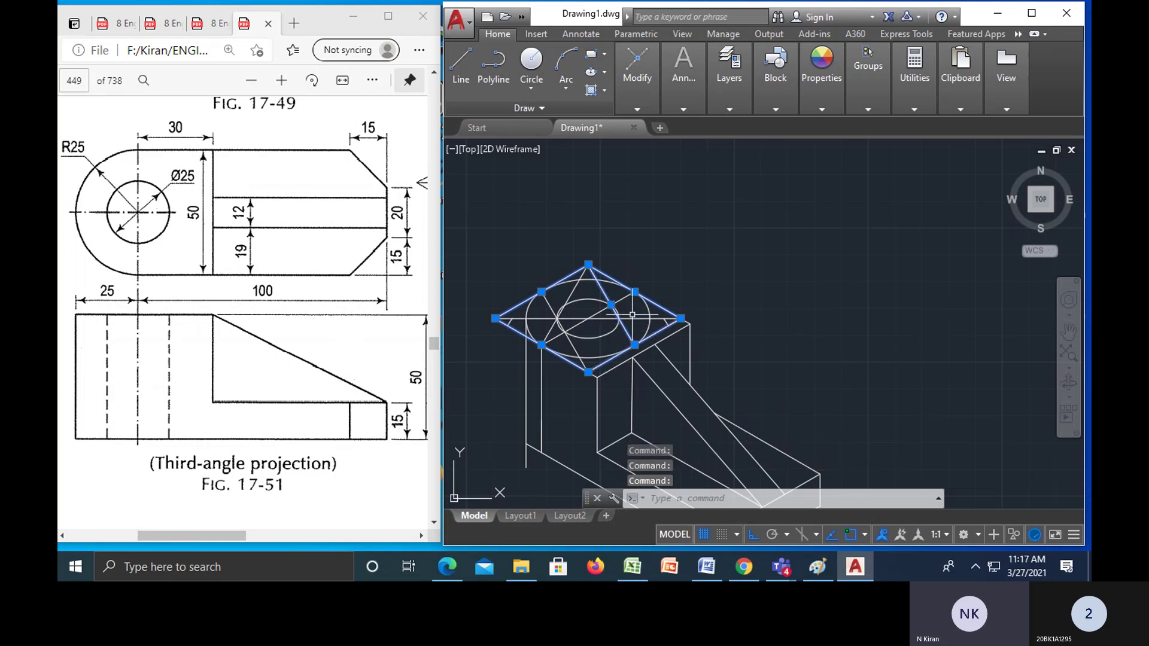
pyautogui.click(631, 318)
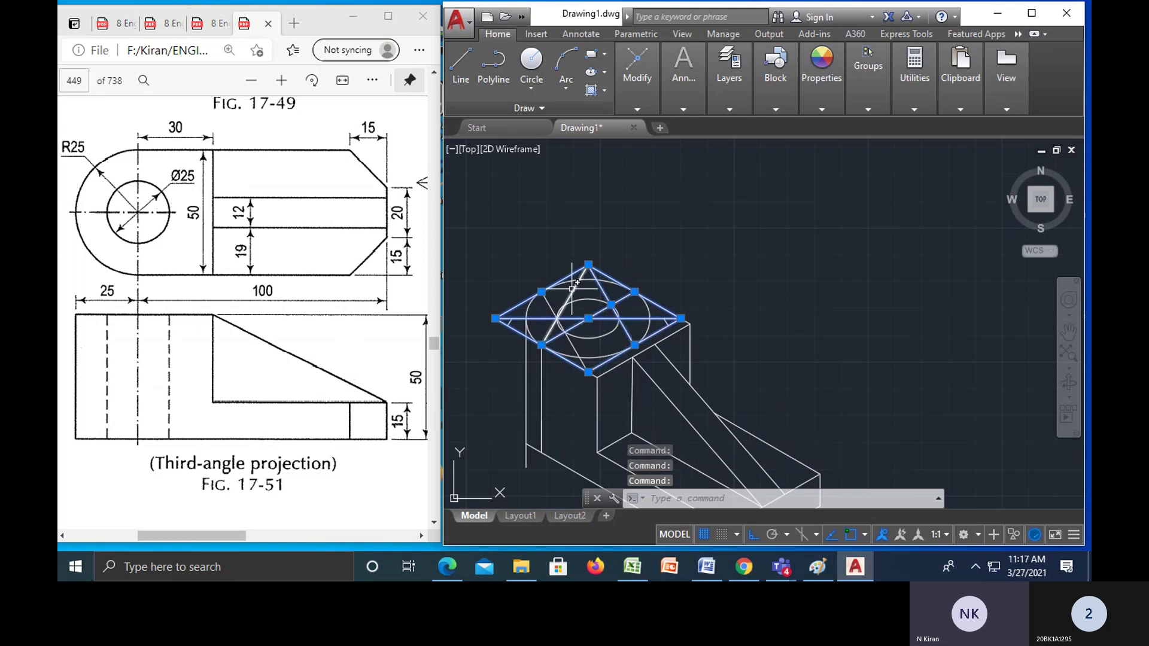
pyautogui.press('Delete')
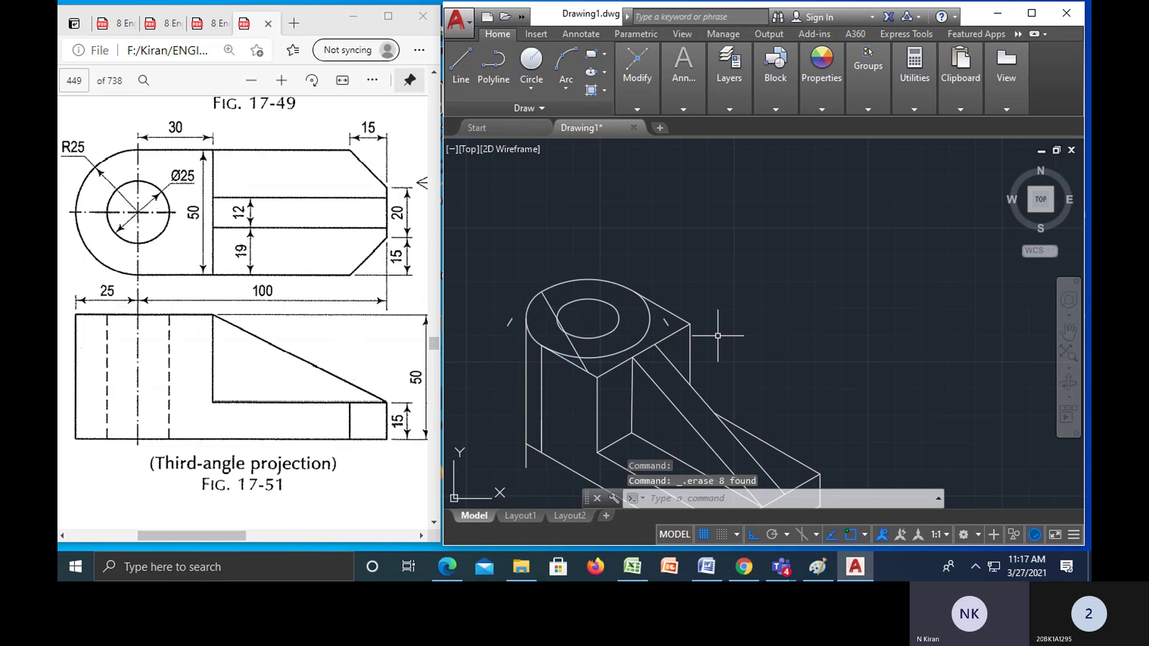
# - Delete the remaining slanted construction line across the ellipses and the leftover arc piece beside the large ellipse's right end
pyautogui.click(562, 323)
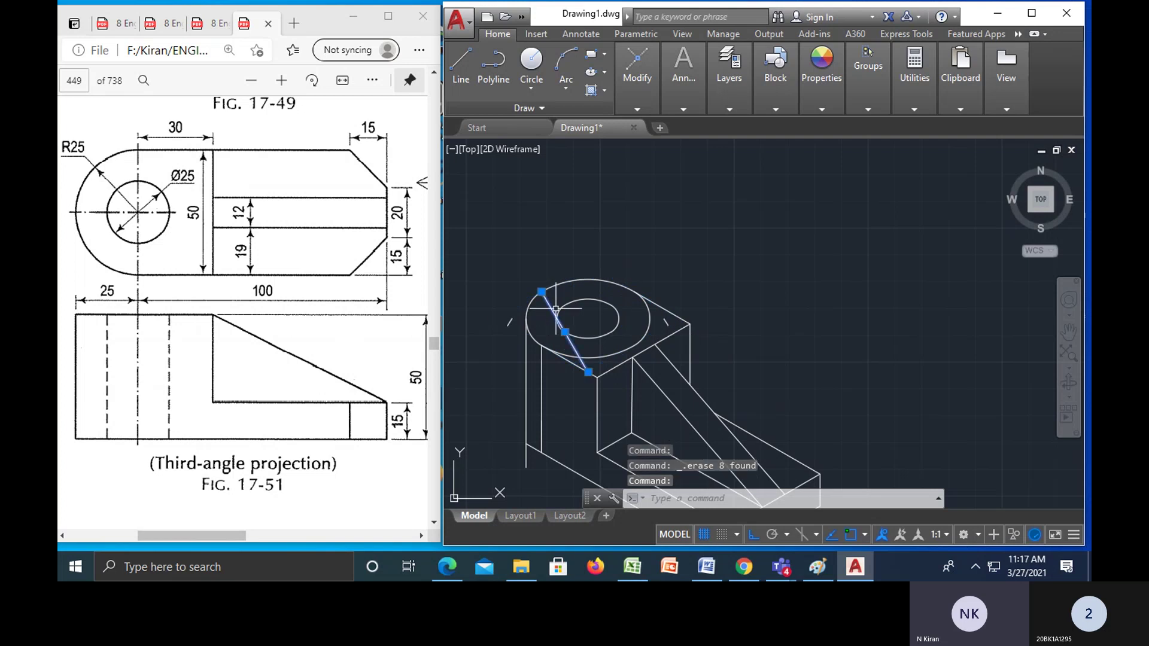
pyautogui.press('Delete')
pyautogui.click(668, 324)
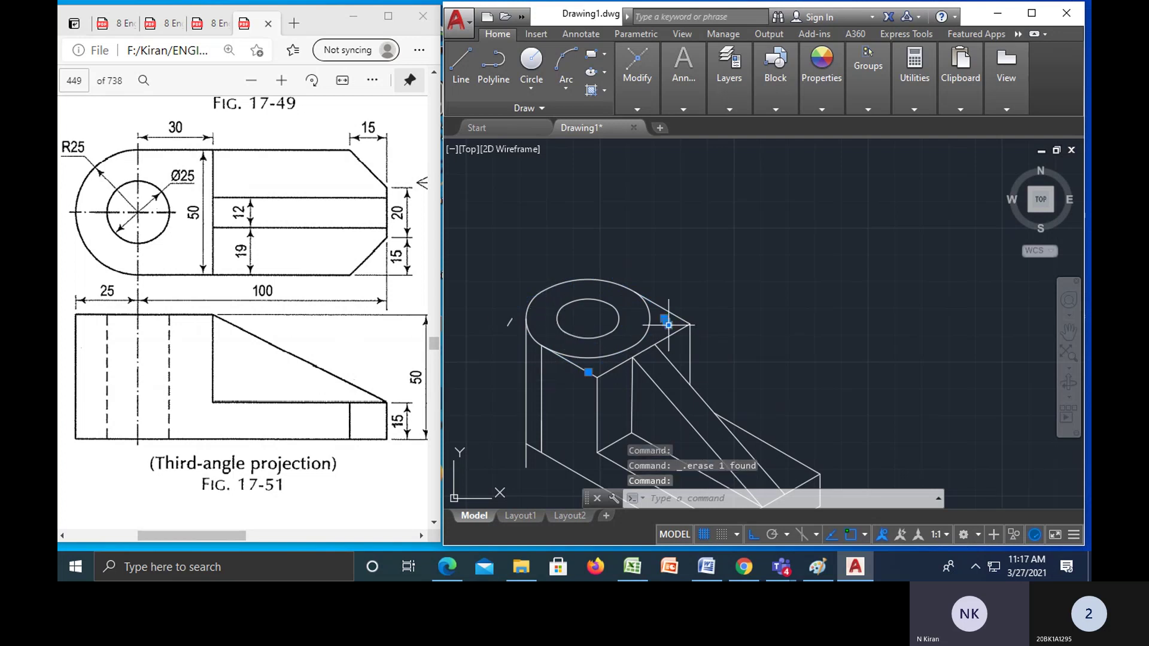
pyautogui.press('Escape')
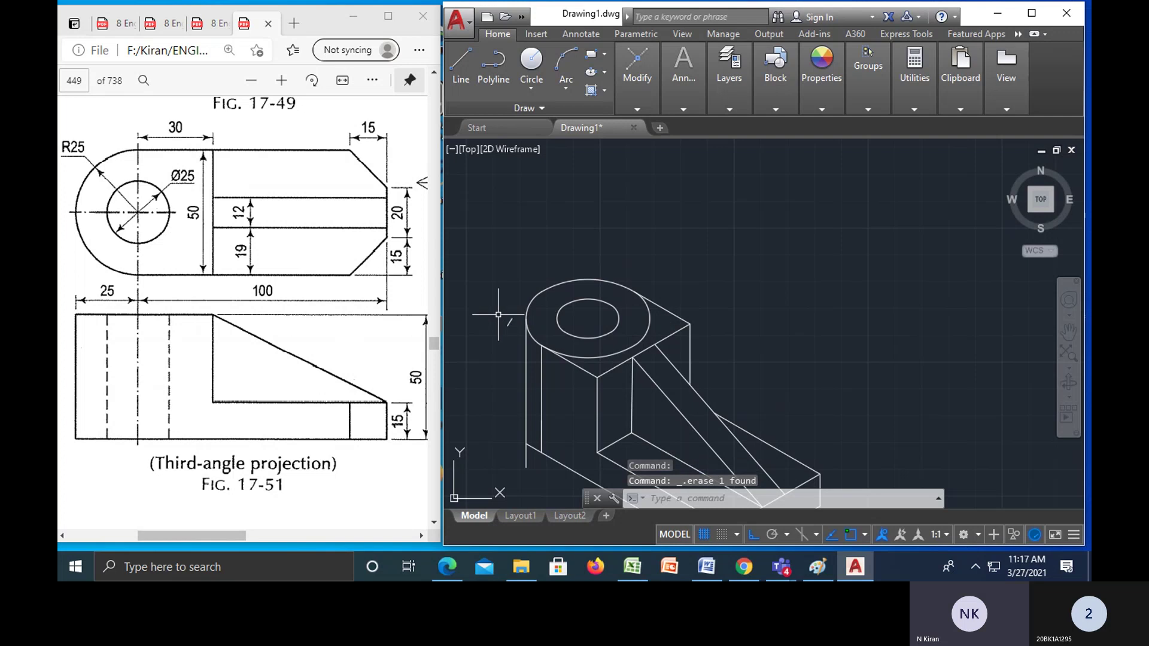
# - Delete the small leftover arc piece beside the large ellipse's left end
pyautogui.click(509, 321)
pyautogui.moveTo(510, 323)
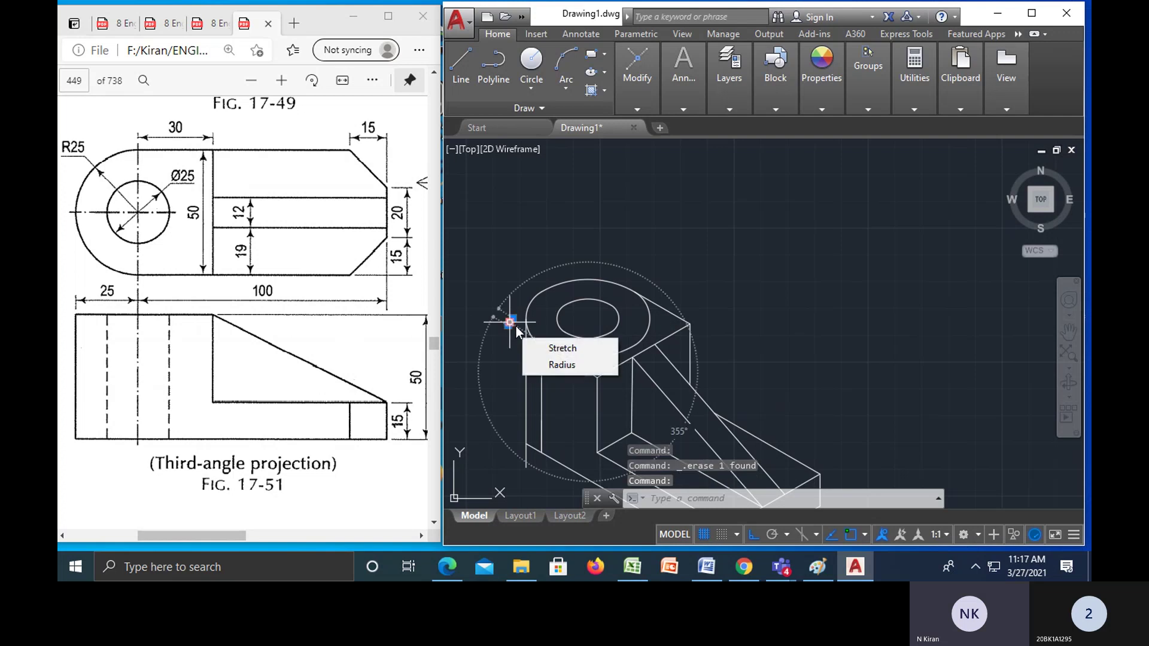
pyautogui.click(509, 322)
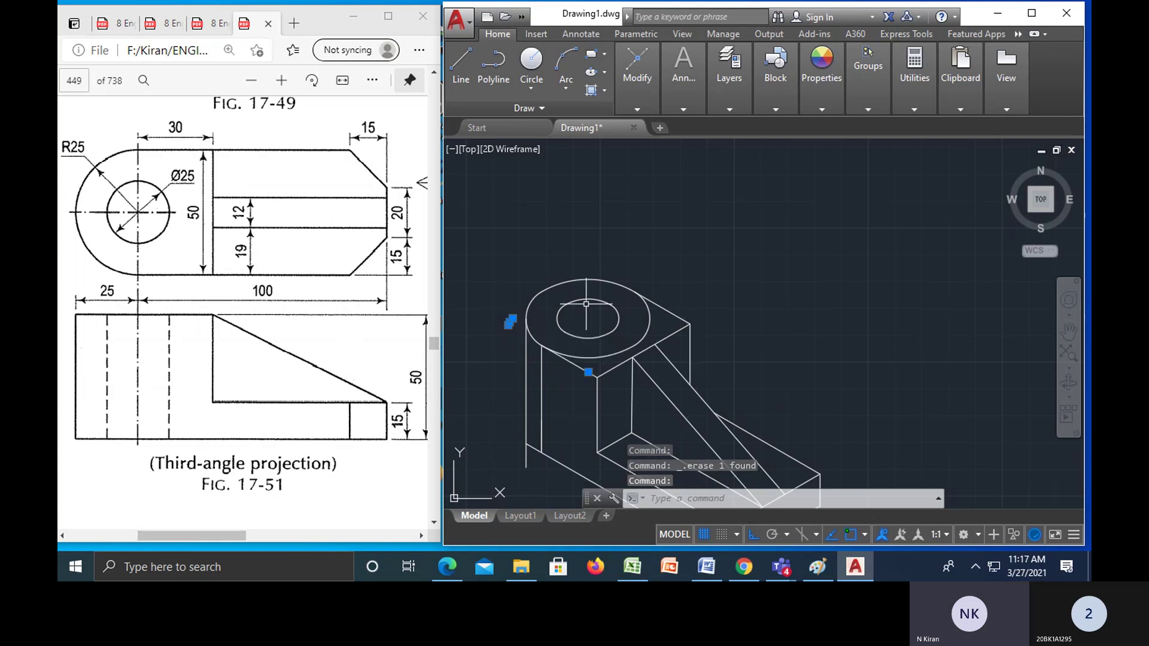
pyautogui.press('Escape')
pyautogui.moveTo(676, 348); pyautogui.dragTo(639, 301, button='middle')
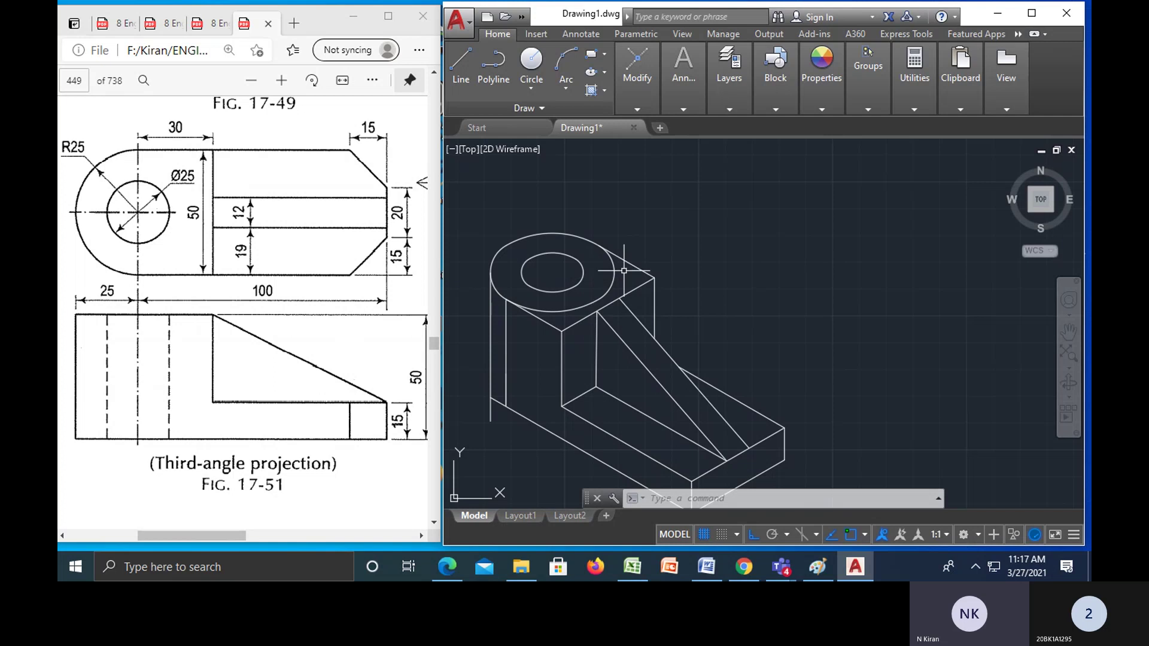
pyautogui.press('Return')
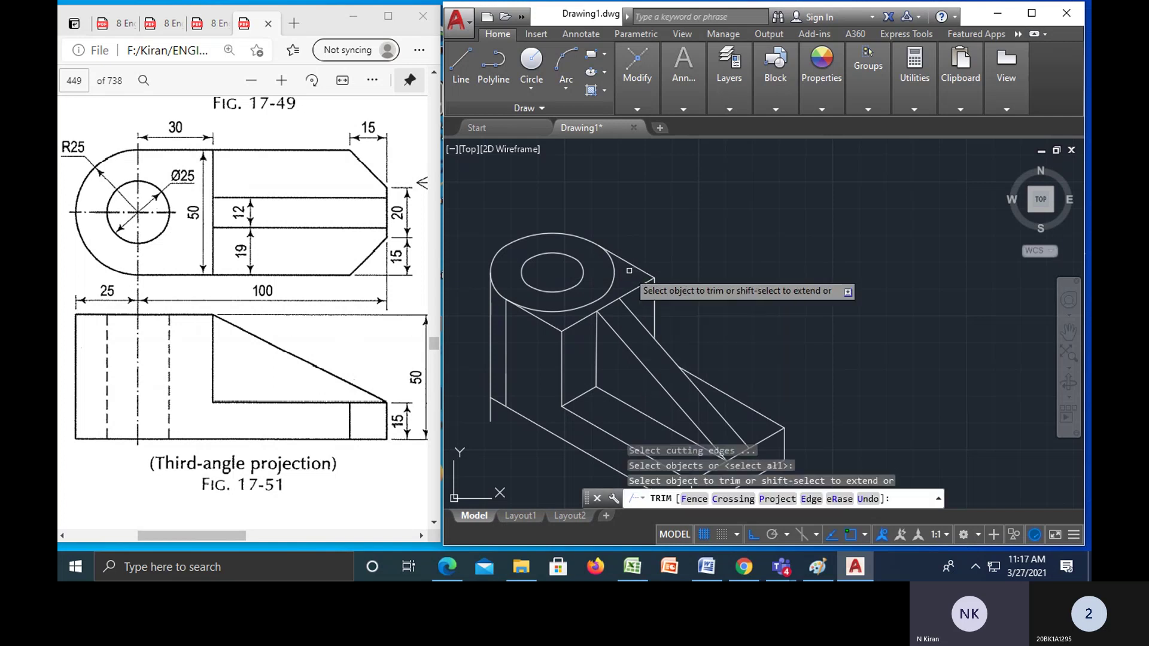
pyautogui.press('Escape')
pyautogui.press('Escape')
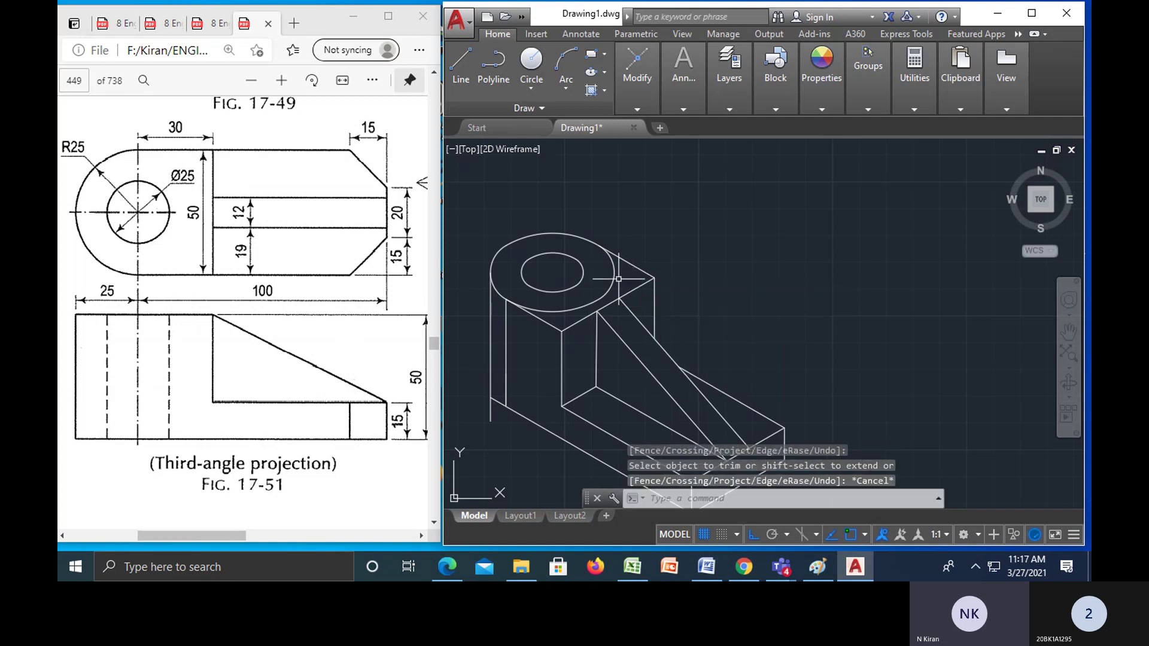
# - Delete the large ellipse's two arcs crossing the top face and the inner vertical line below the rounded end
pyautogui.click(613, 276)
pyautogui.press('Delete')
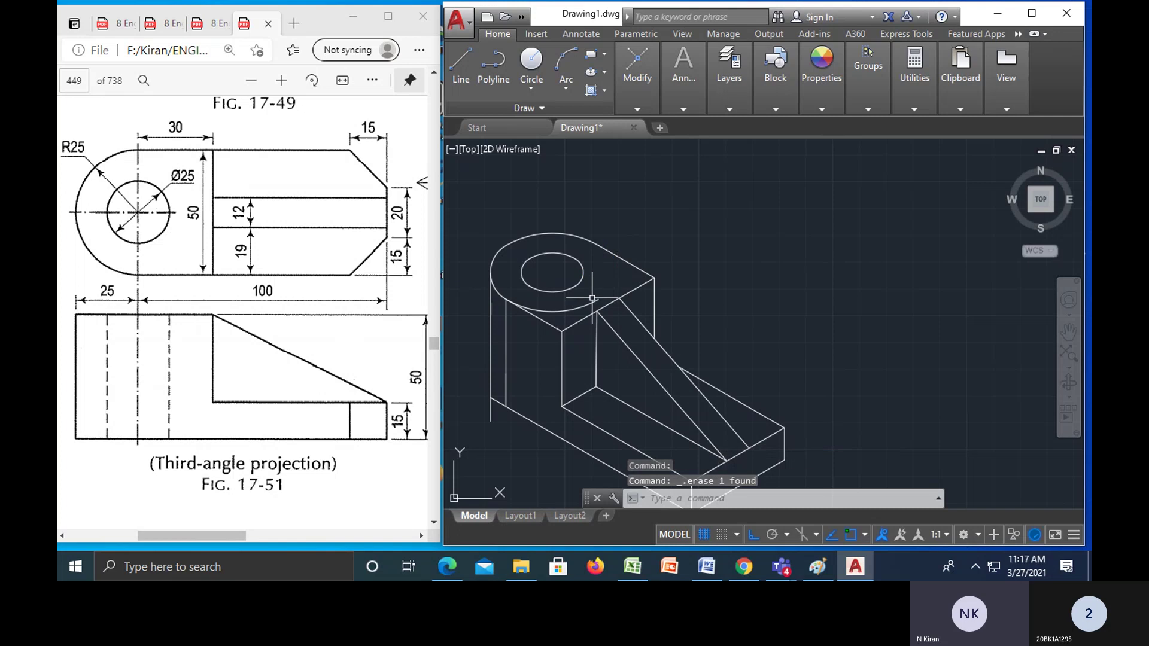
pyautogui.click(589, 301)
pyautogui.press('Delete')
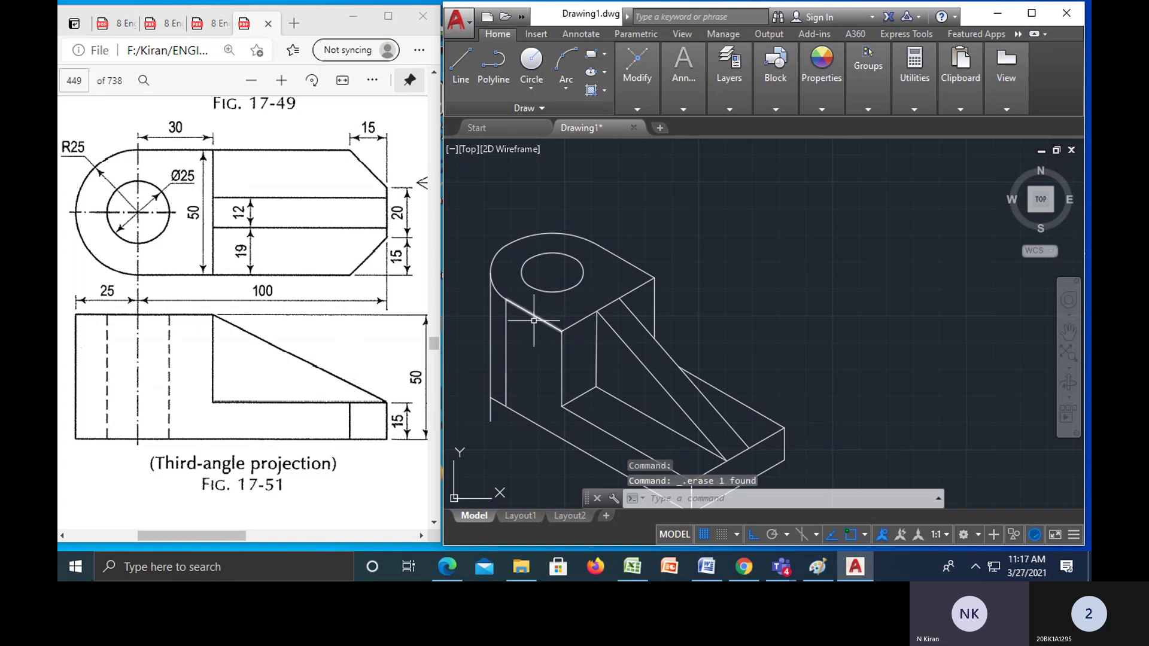
pyautogui.click(506, 345)
pyautogui.press('Delete')
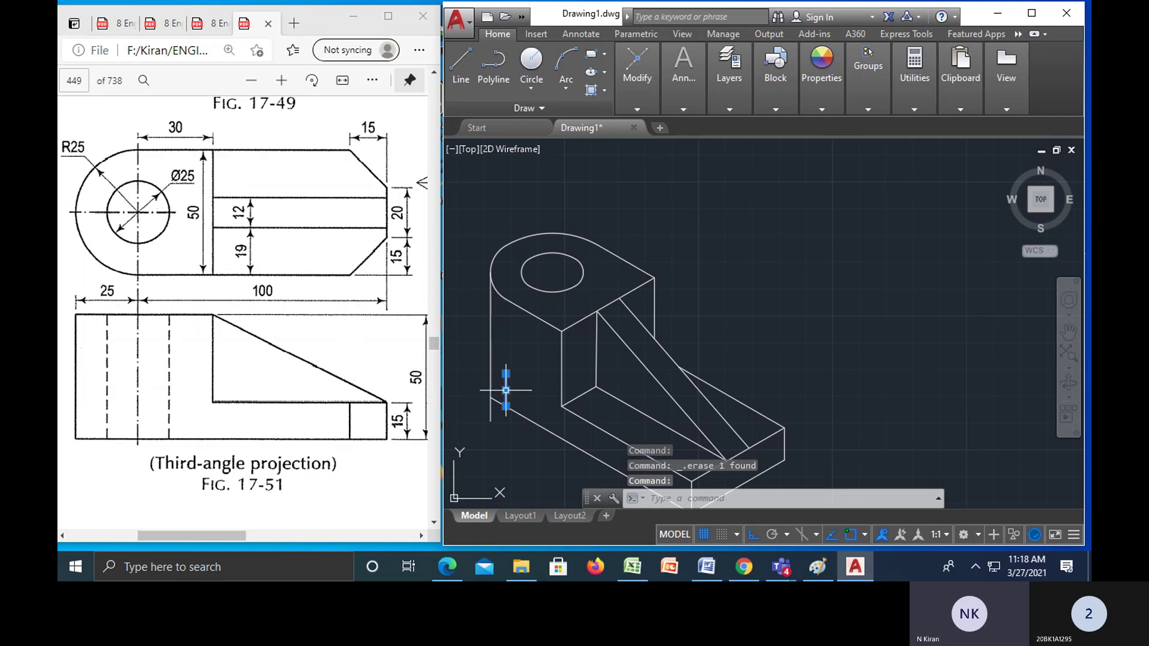
# - Trim the overhang of the rounded end's outer vertical line below the block's lower front edge
pyautogui.write('tr')
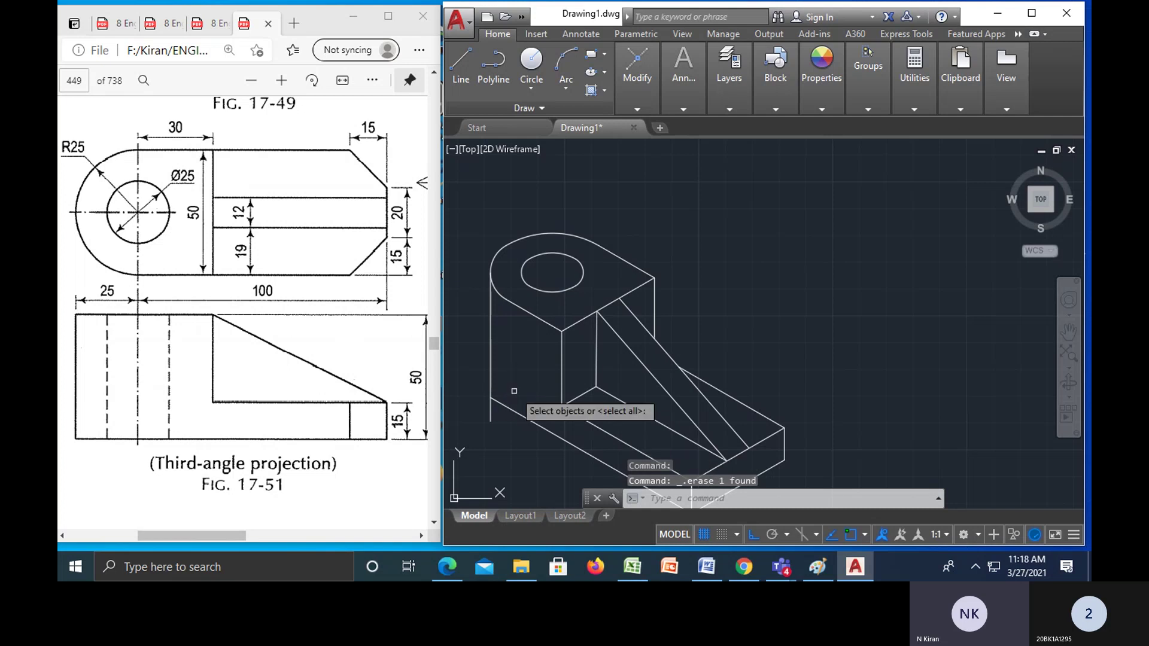
pyautogui.press('Return')
pyautogui.press('Return')
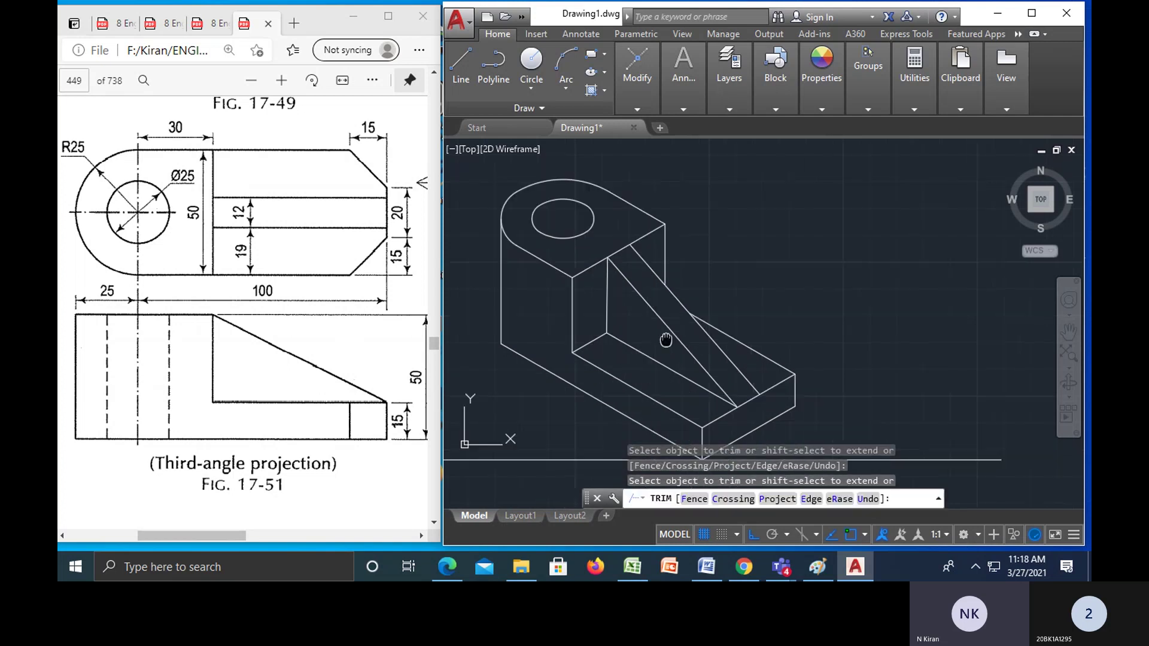
pyautogui.moveTo(659, 391); pyautogui.dragTo(679, 332, button='middle')
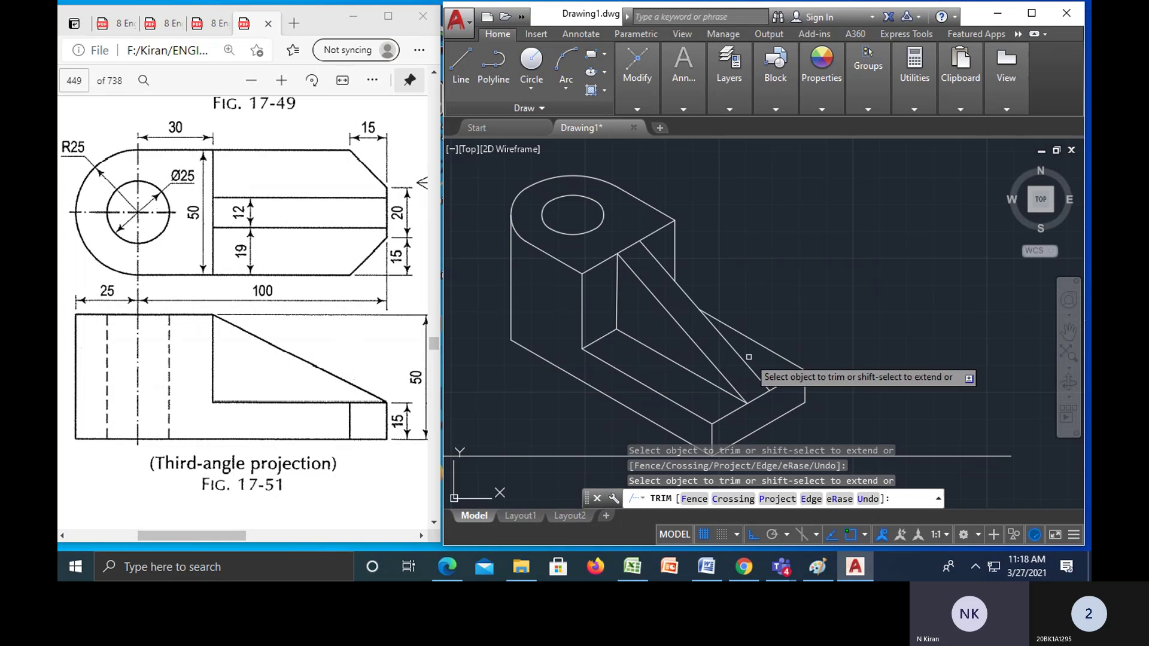
pyautogui.moveTo(747, 358); pyautogui.dragTo(720, 361, button='middle')
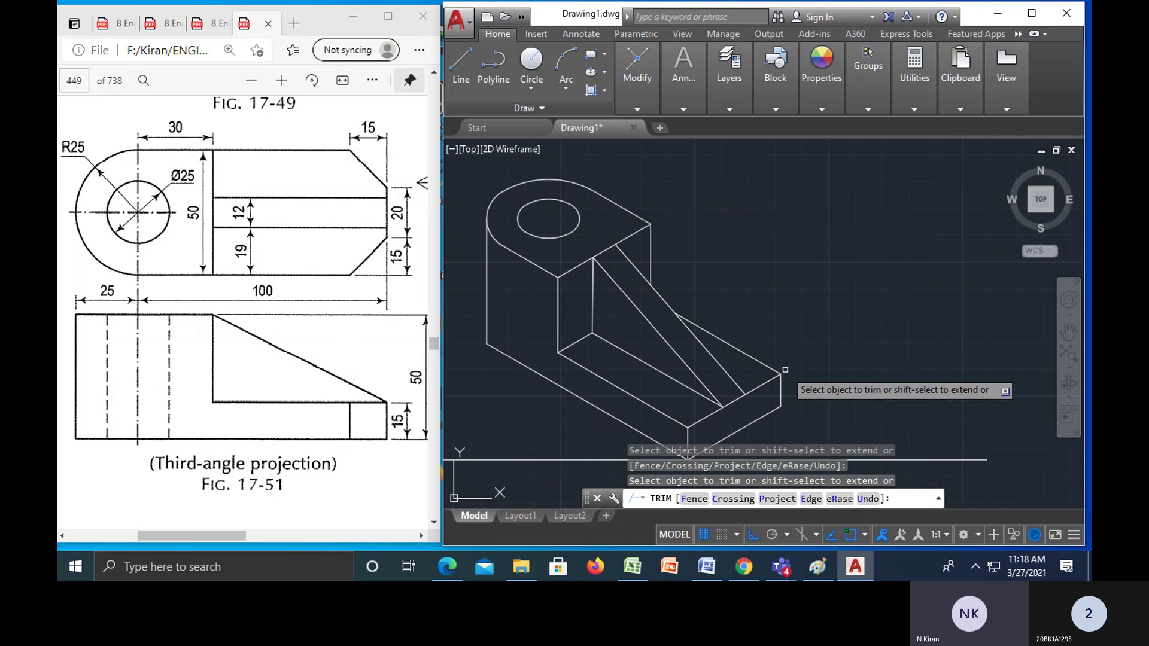
pyautogui.press('Escape')
pyautogui.press('Escape')
pyautogui.press('Escape')
pyautogui.press('Escape')
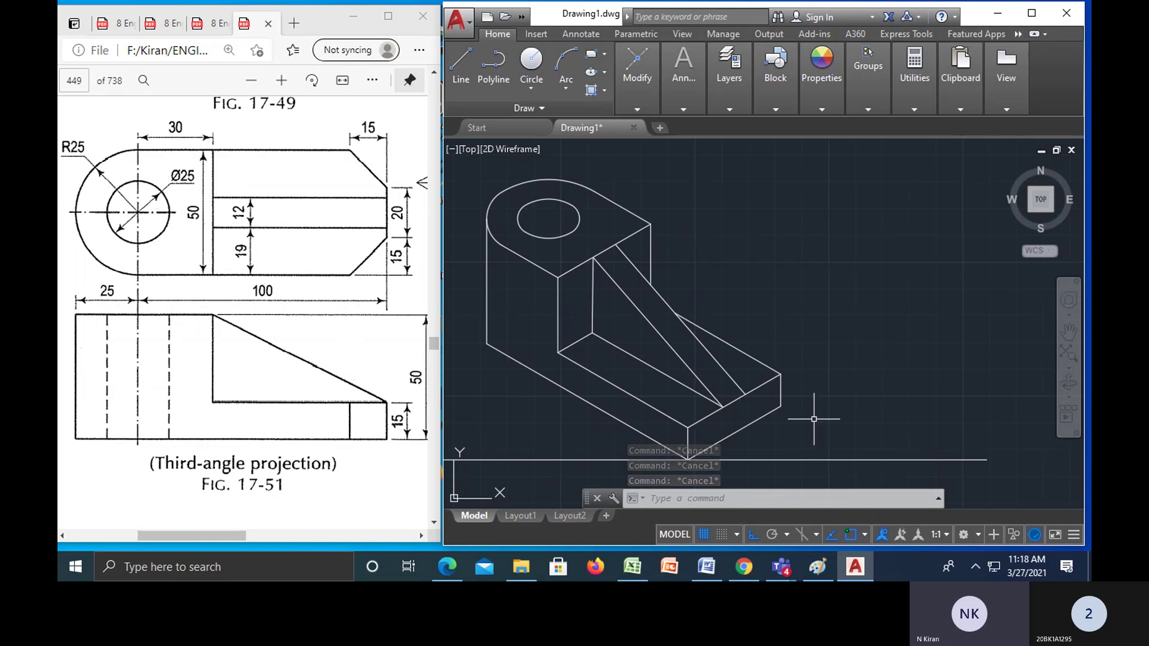
# - Draw a circle of radius 15 centred on the top front corner of the block's low end
pyautogui.write('c')
pyautogui.press('Return')
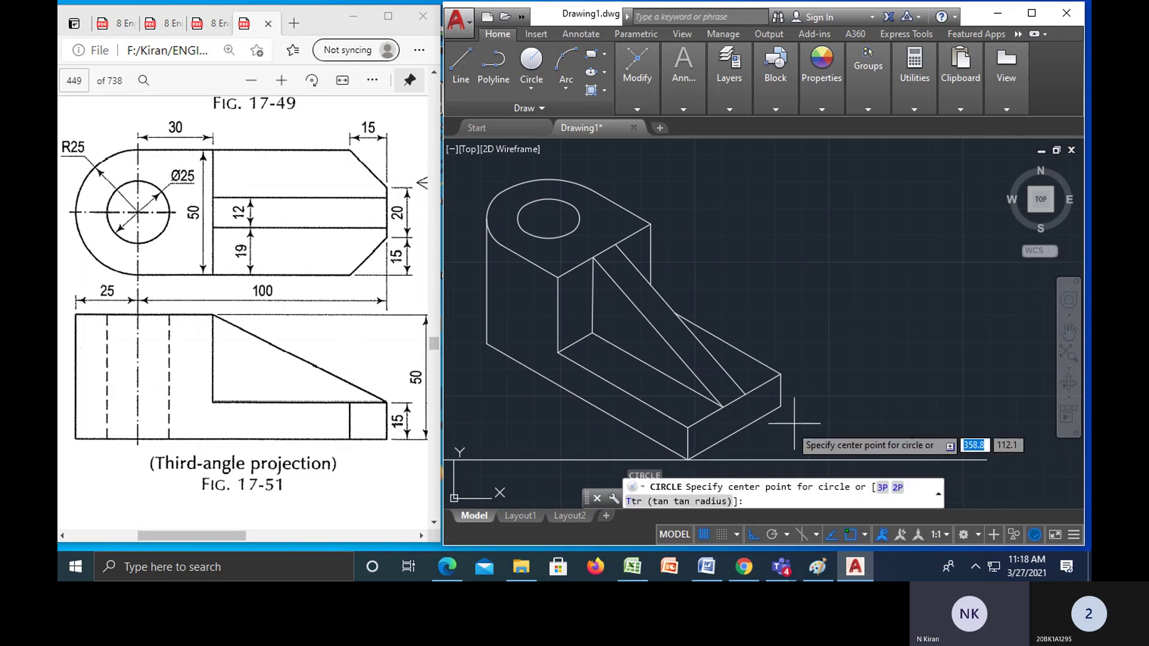
pyautogui.click(688, 426)
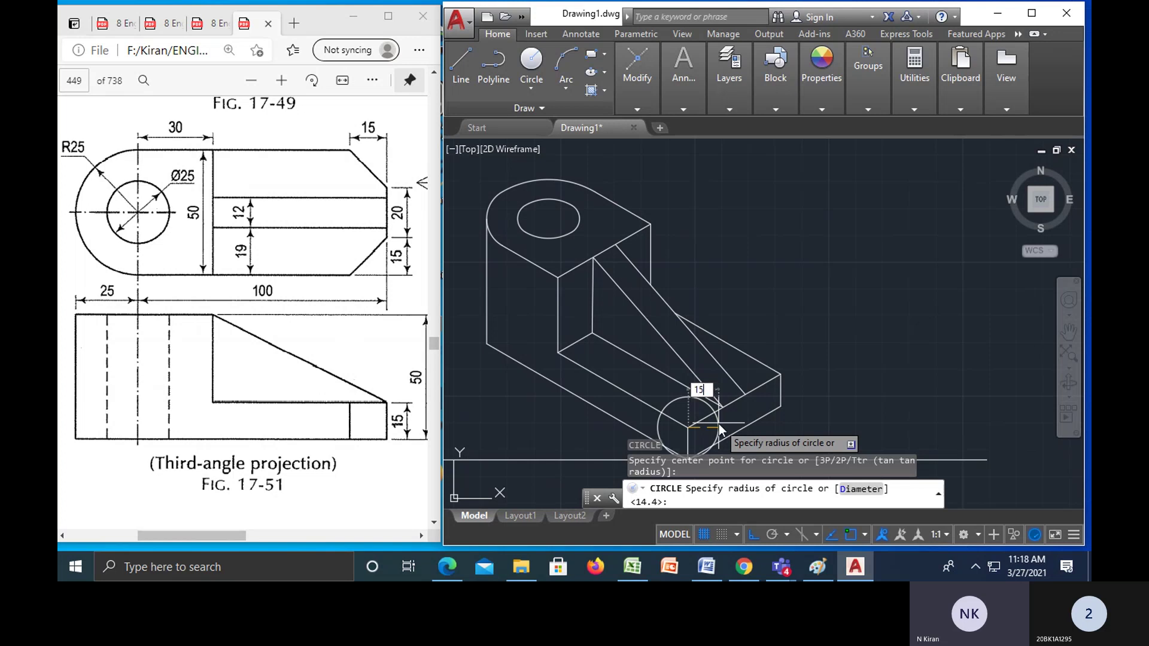
pyautogui.write('15')
pyautogui.press('Return')
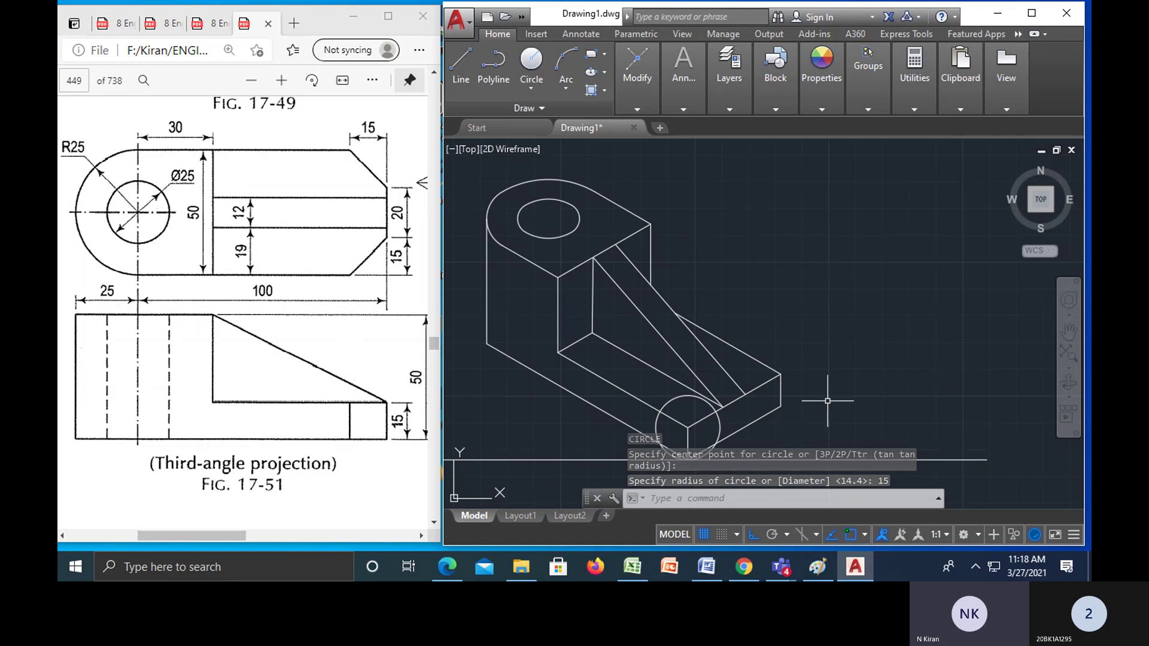
# - Draw a horizontal chamfer line joining the points where the circle crosses the base's two top edges
pyautogui.write('l')
pyautogui.press('Return')
pyautogui.click(665, 417)
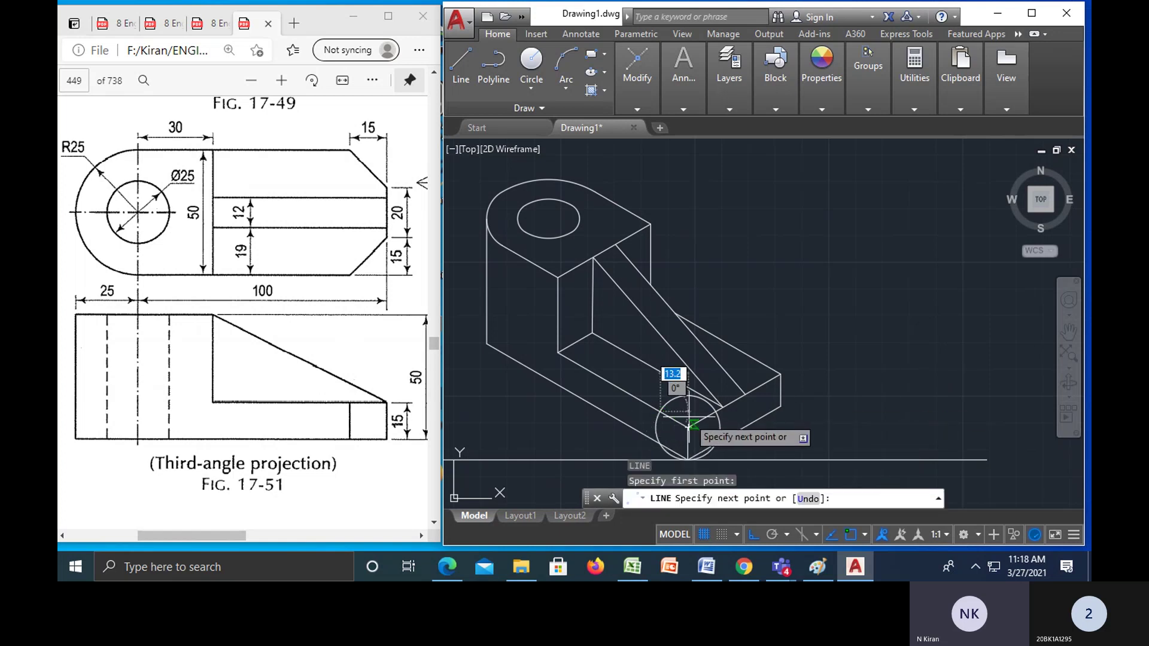
pyautogui.click(705, 457)
pyautogui.press('Escape')
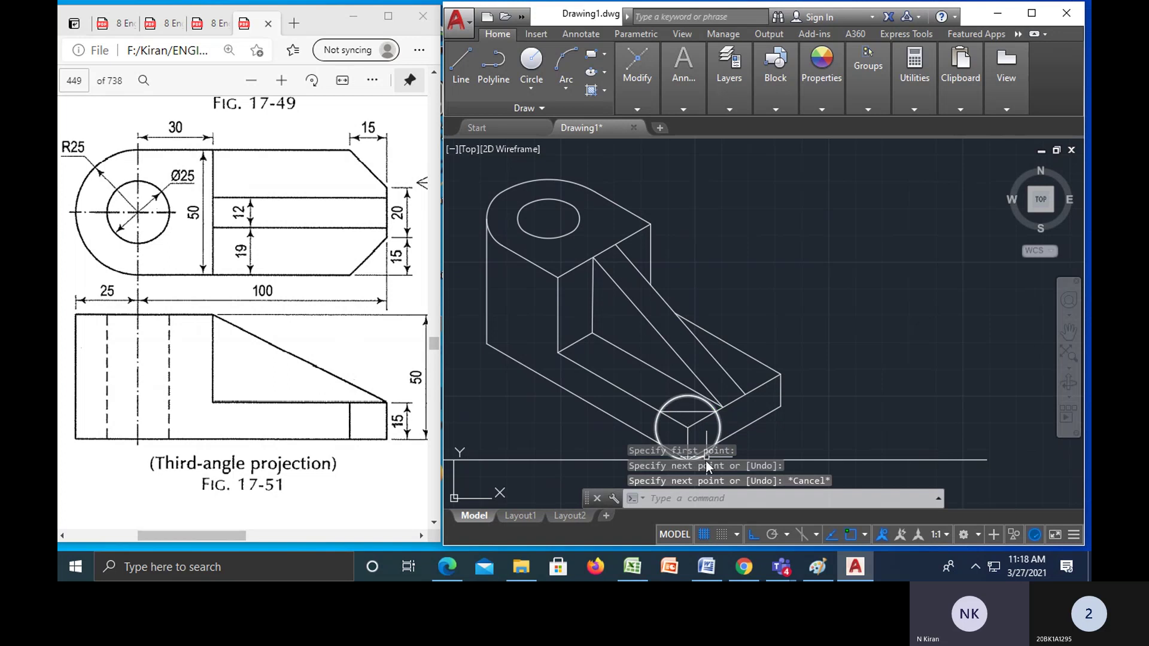
pyautogui.moveTo(706, 461); pyautogui.dragTo(698, 346, button='middle')
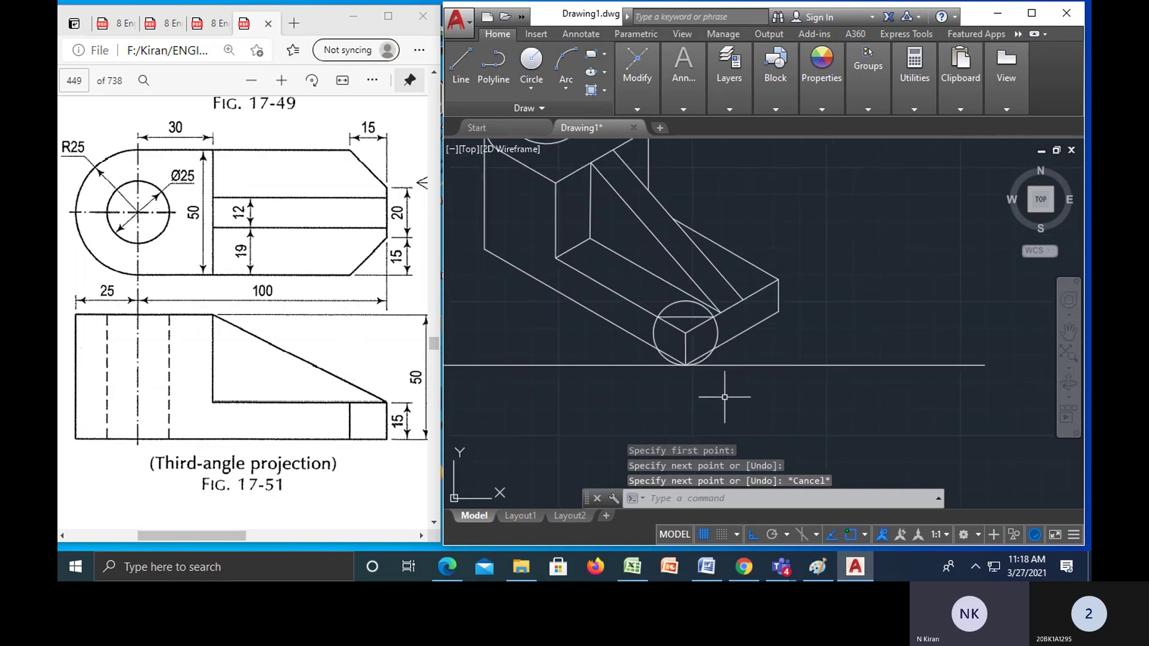
pyautogui.write('l')
pyautogui.press('Return')
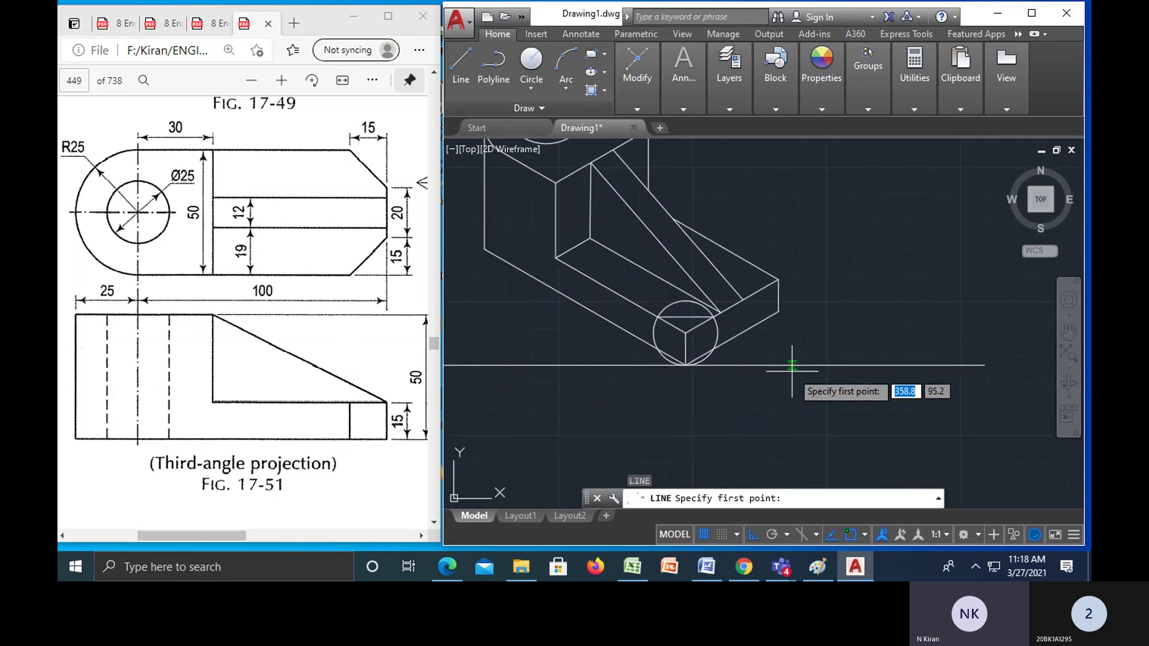
pyautogui.press('Escape')
pyautogui.press('Escape')
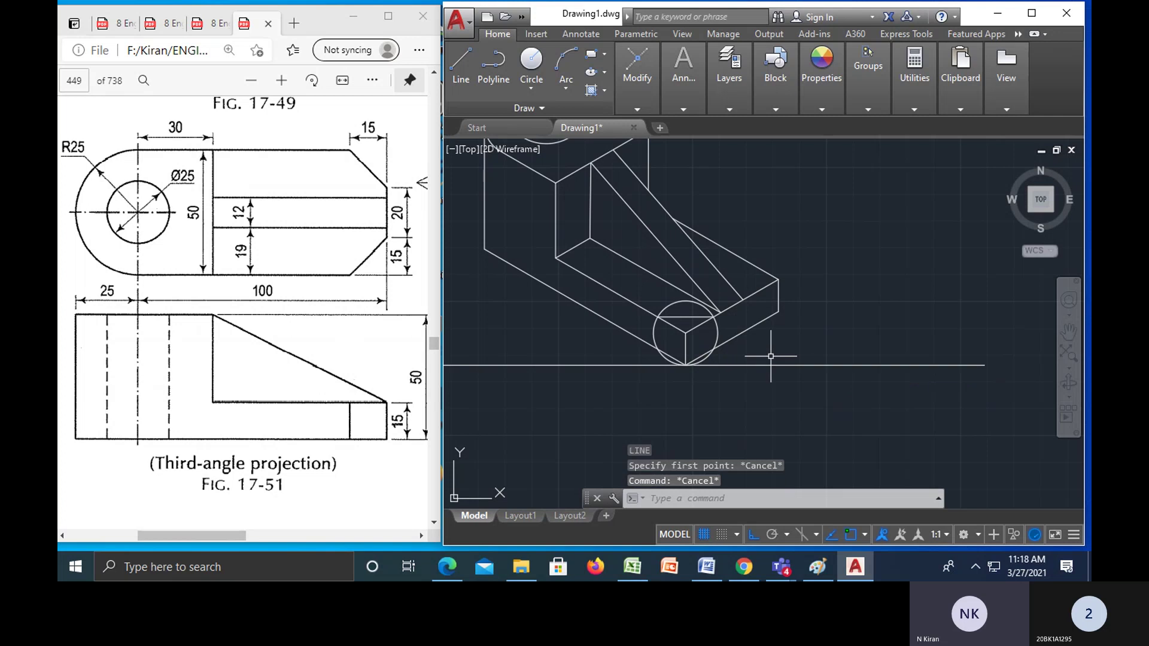
# - Delete the radius 15 construction circle at the front corner
pyautogui.click(716, 333)
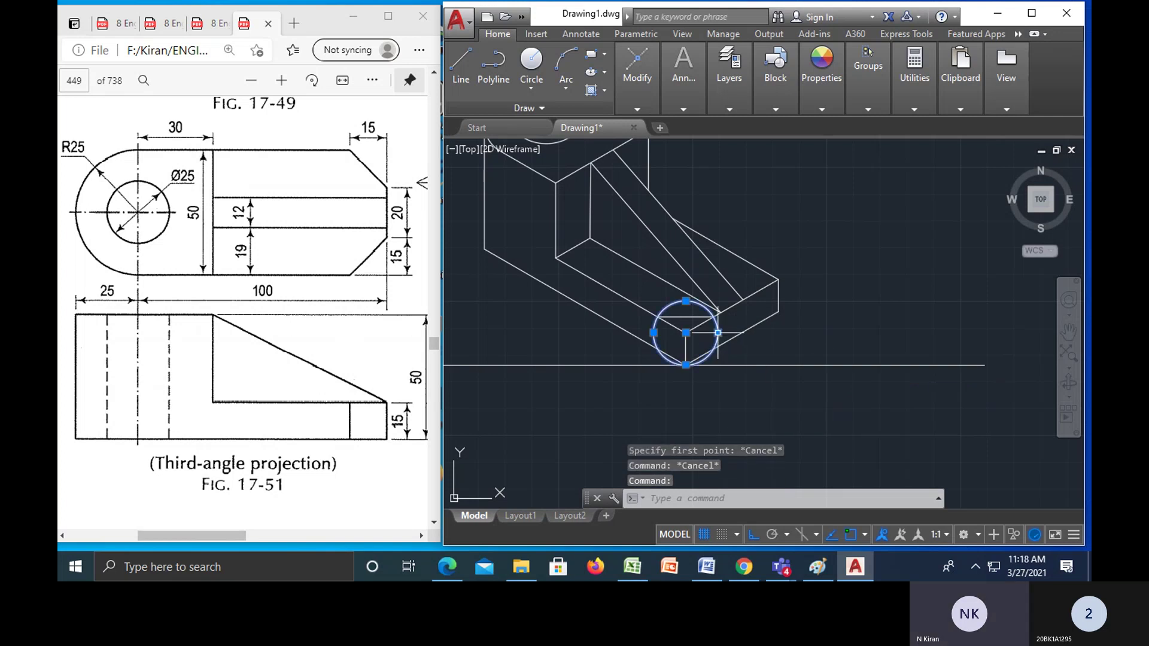
pyautogui.press('Delete')
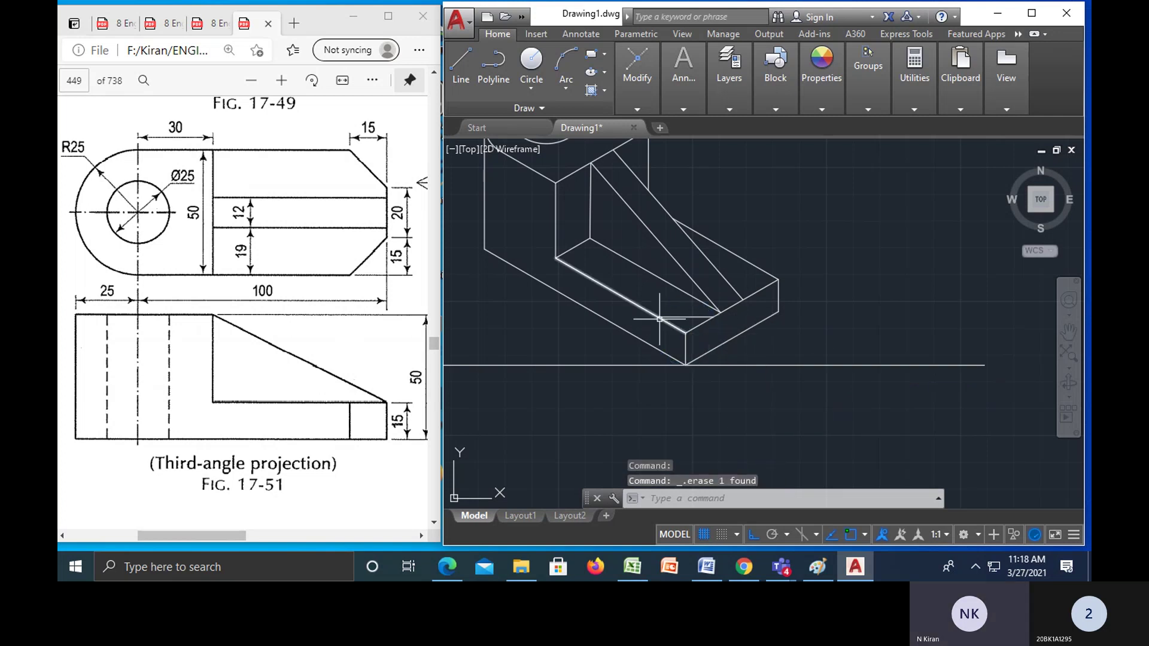
# - Try to draw a vertical edge from the chamfer line's left end to the lower front edge, then delete it
pyautogui.write('l')
pyautogui.press('Return')
pyautogui.click(658, 317)
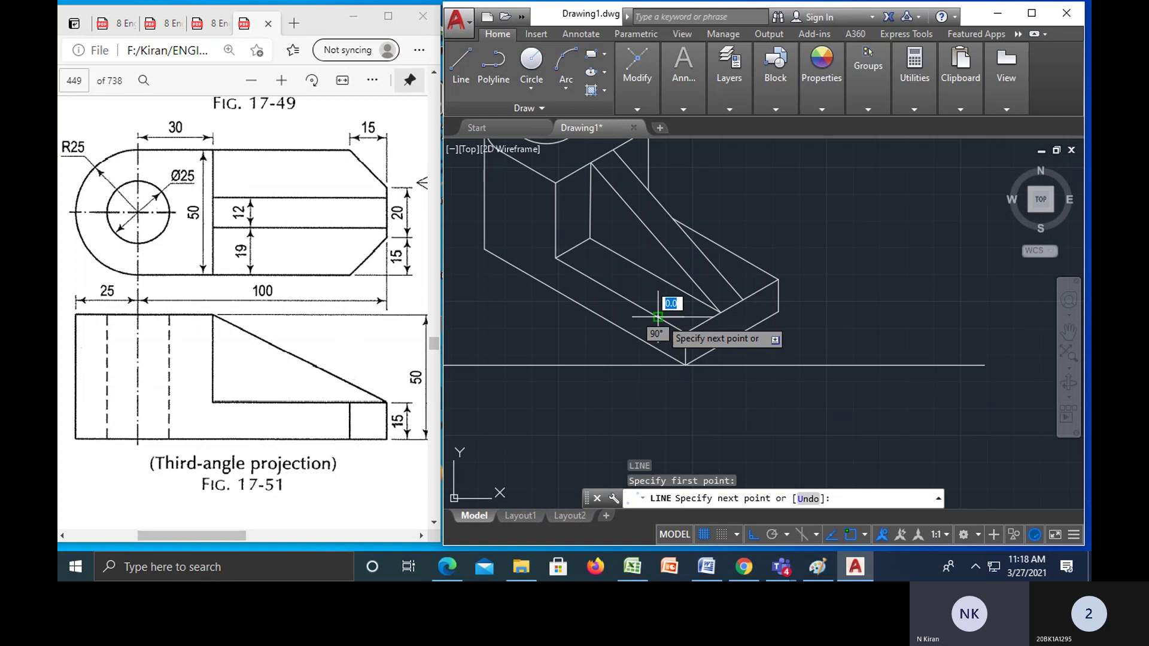
pyautogui.click(658, 351)
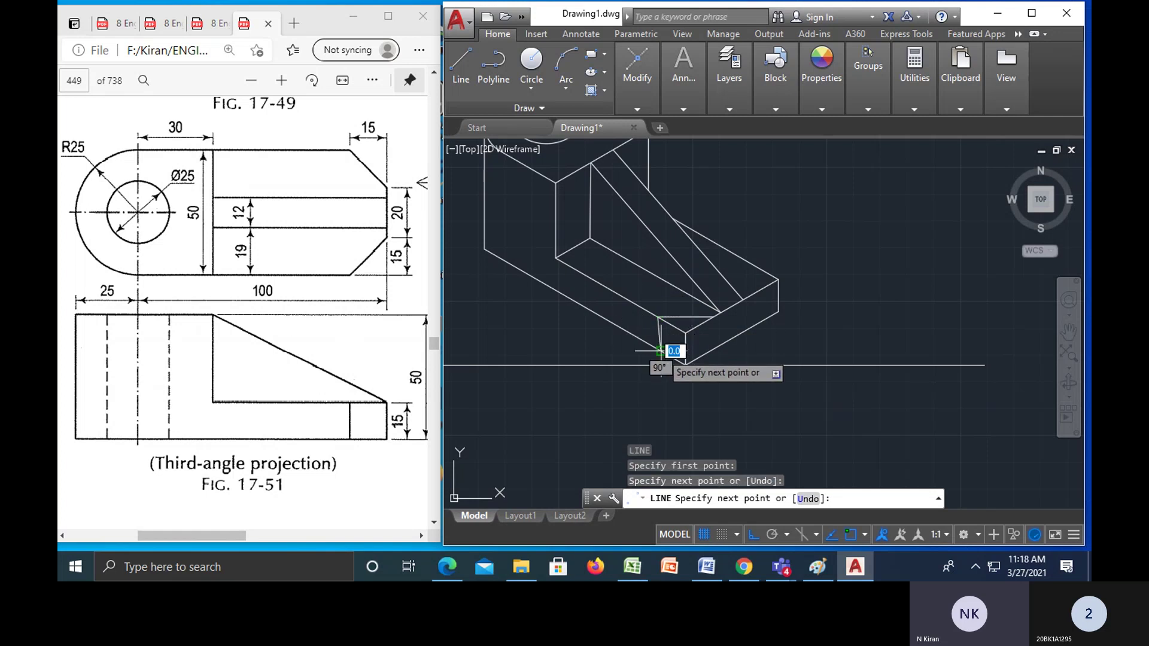
pyautogui.press('Escape')
pyautogui.press('Escape')
pyautogui.click(659, 339)
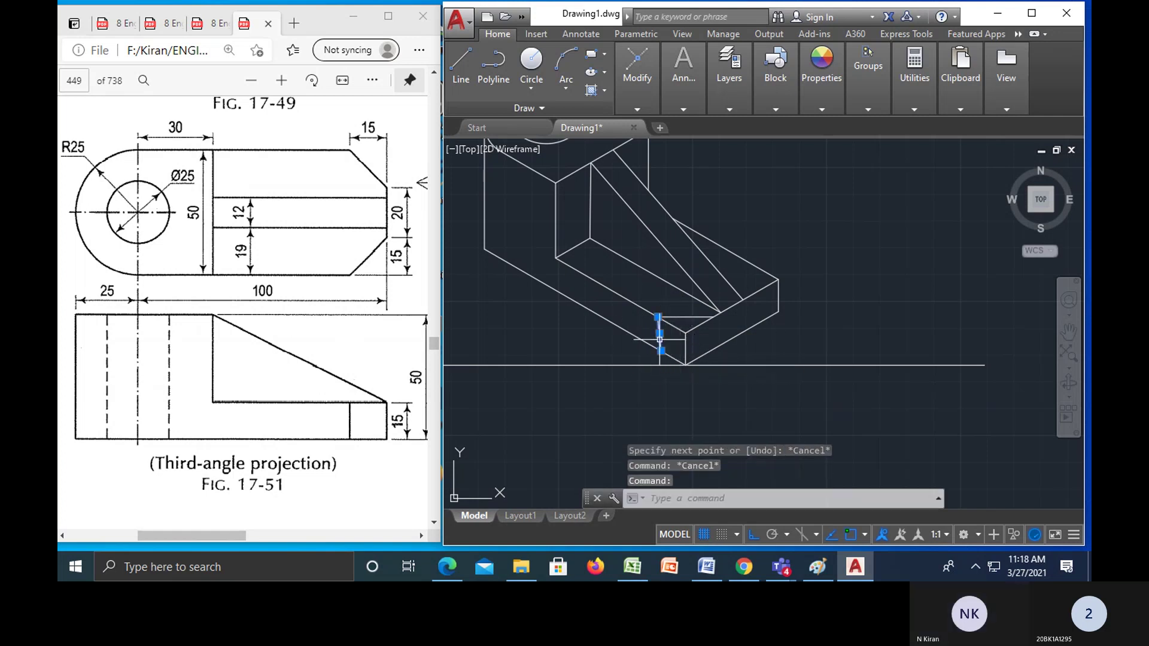
pyautogui.press('Delete')
# - Draw a vertical line from the chamfer line's left end down to the block's lower front edge
pyautogui.write('l')
pyautogui.press('Return')
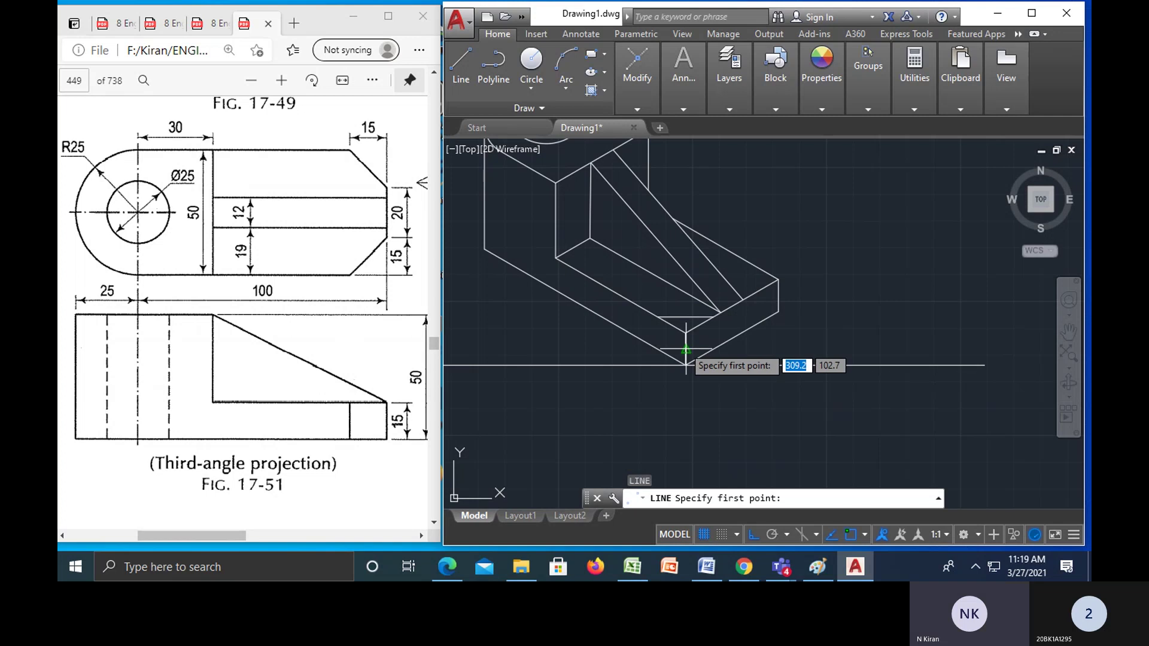
pyautogui.click(658, 316)
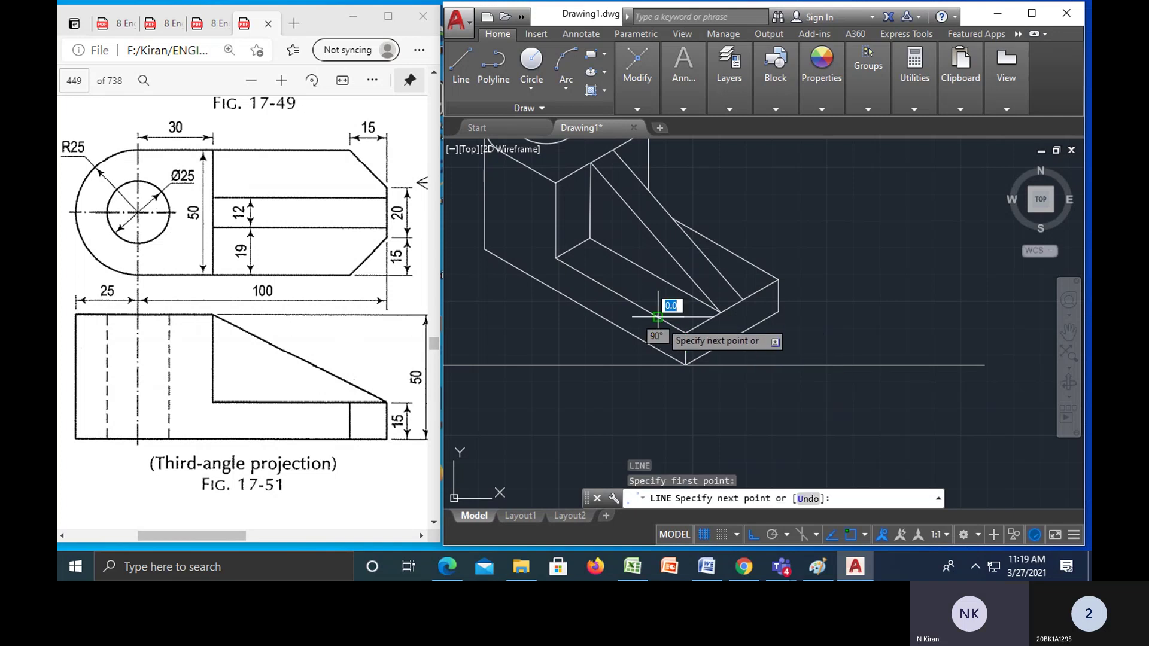
pyautogui.click(658, 351)
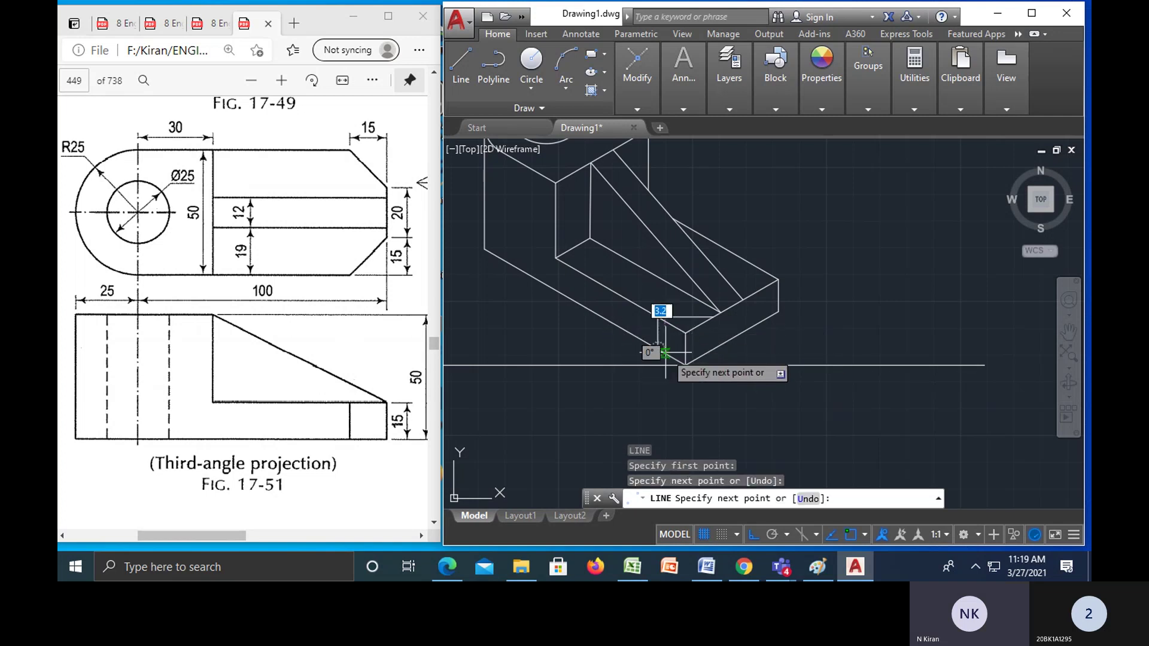
pyautogui.press('Escape')
pyautogui.press('Escape')
# - Draw a line from the chamfer line's right end down to the lower edge of the block's end face
pyautogui.write('l')
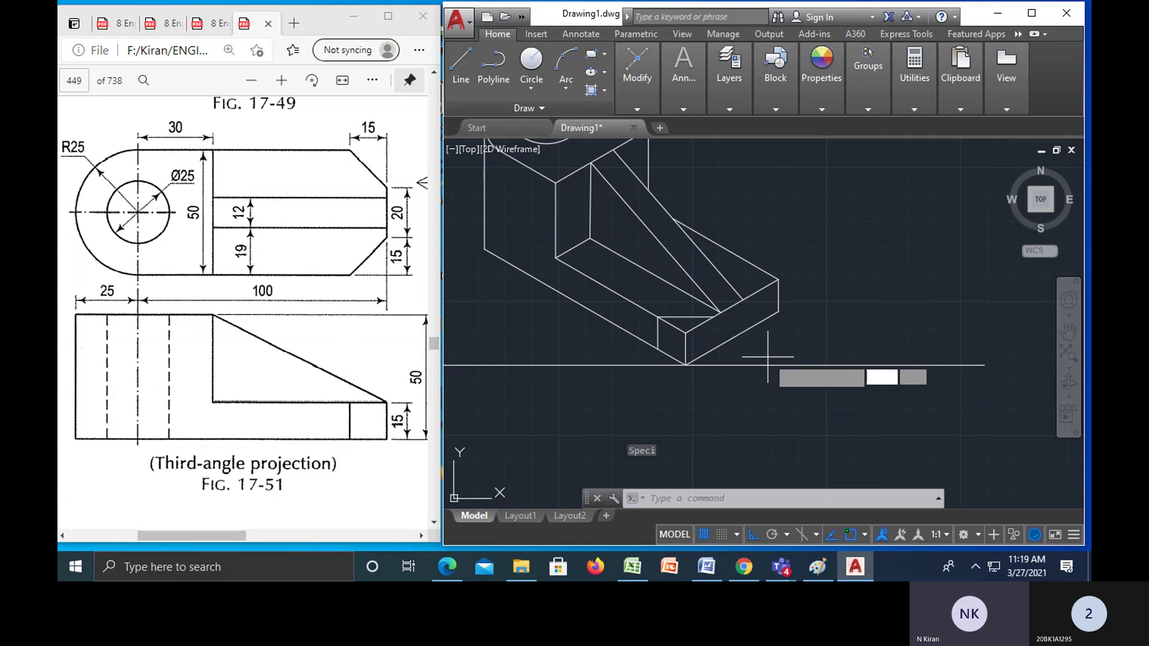
pyautogui.press('Return')
pyautogui.click(711, 320)
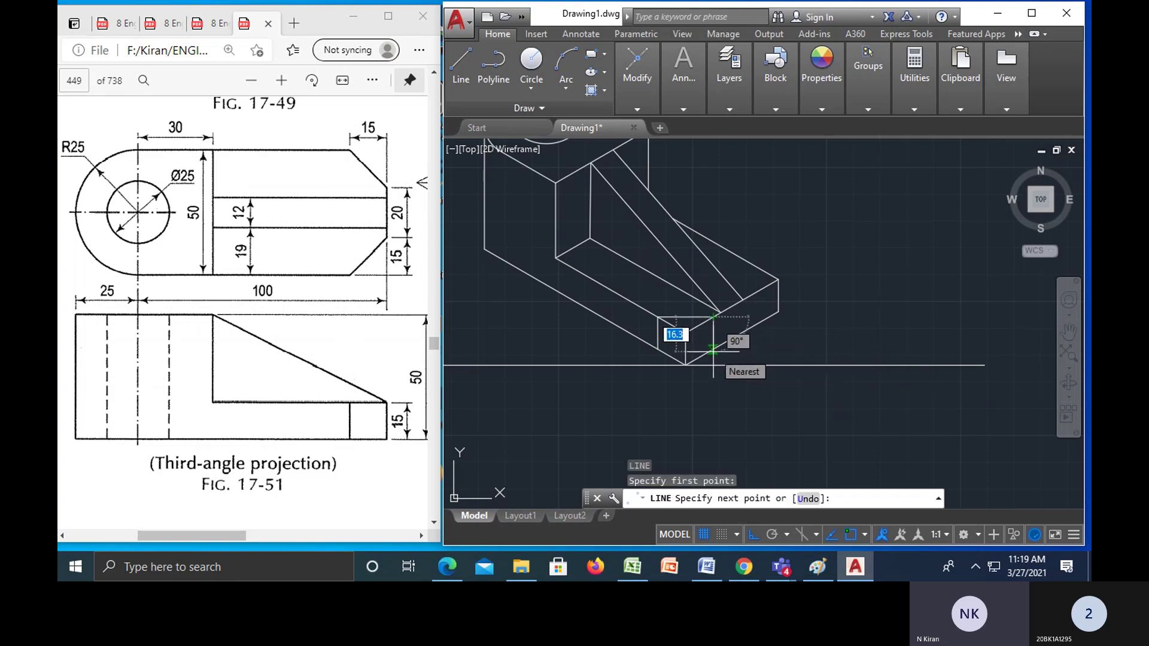
pyautogui.click(712, 350)
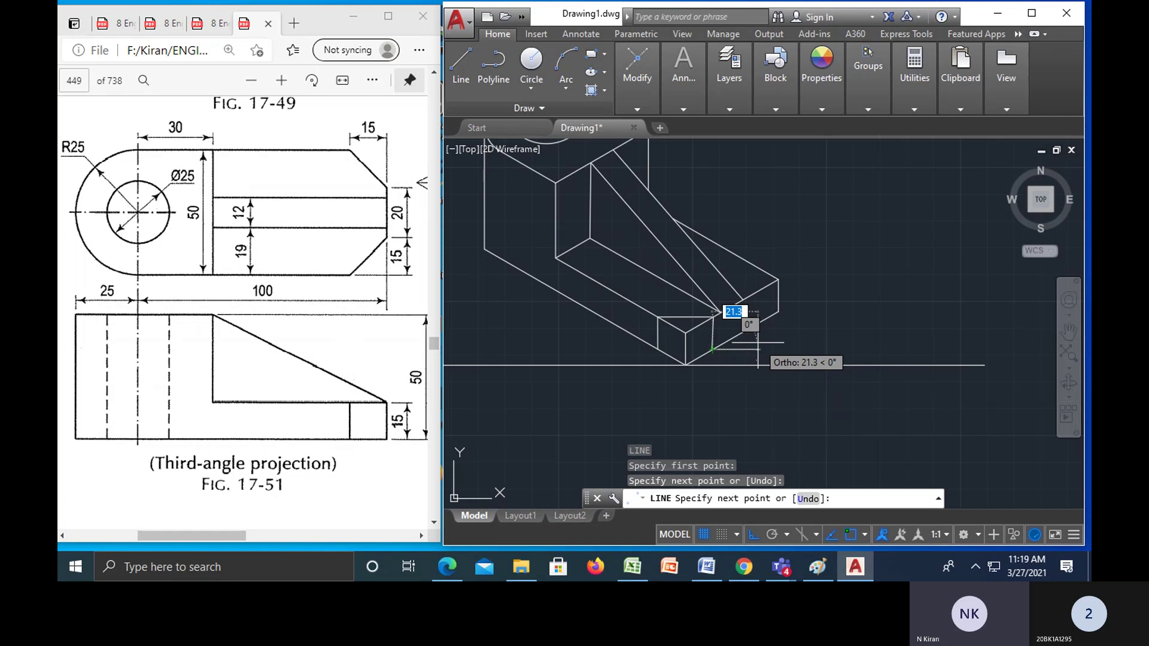
pyautogui.press('Escape')
pyautogui.press('Escape')
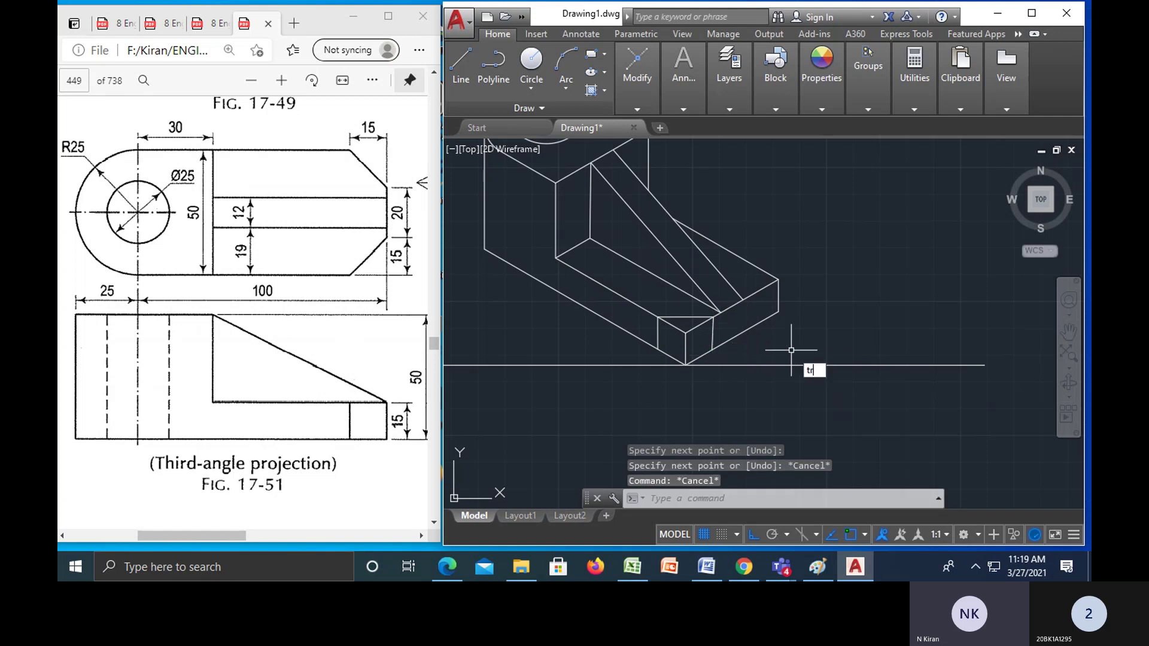
# - Trim the base's top edges between the chamfer line and the original front corner
pyautogui.press('Return')
pyautogui.press('Return')
pyautogui.click(689, 333)
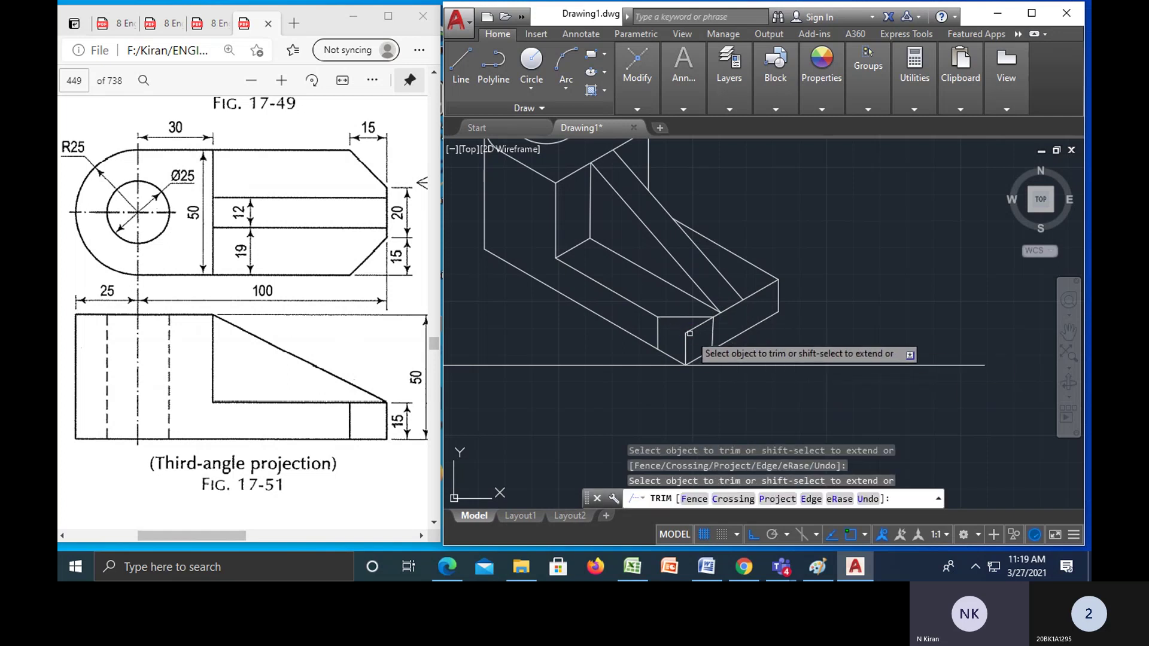
pyautogui.click(689, 344)
pyautogui.press('Escape')
pyautogui.press('Escape')
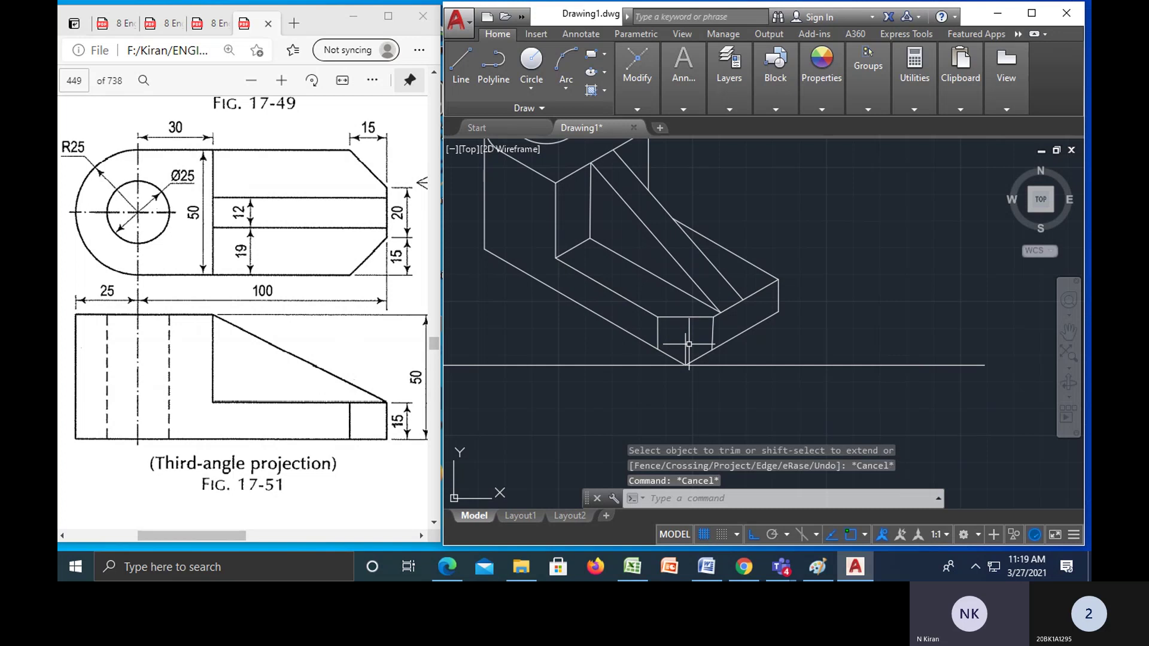
# - Delete the original front corner's vertical edge and draw the lower chamfer line between the bottom ends of the two chamfer verticals
pyautogui.click(685, 346)
pyautogui.press('Delete')
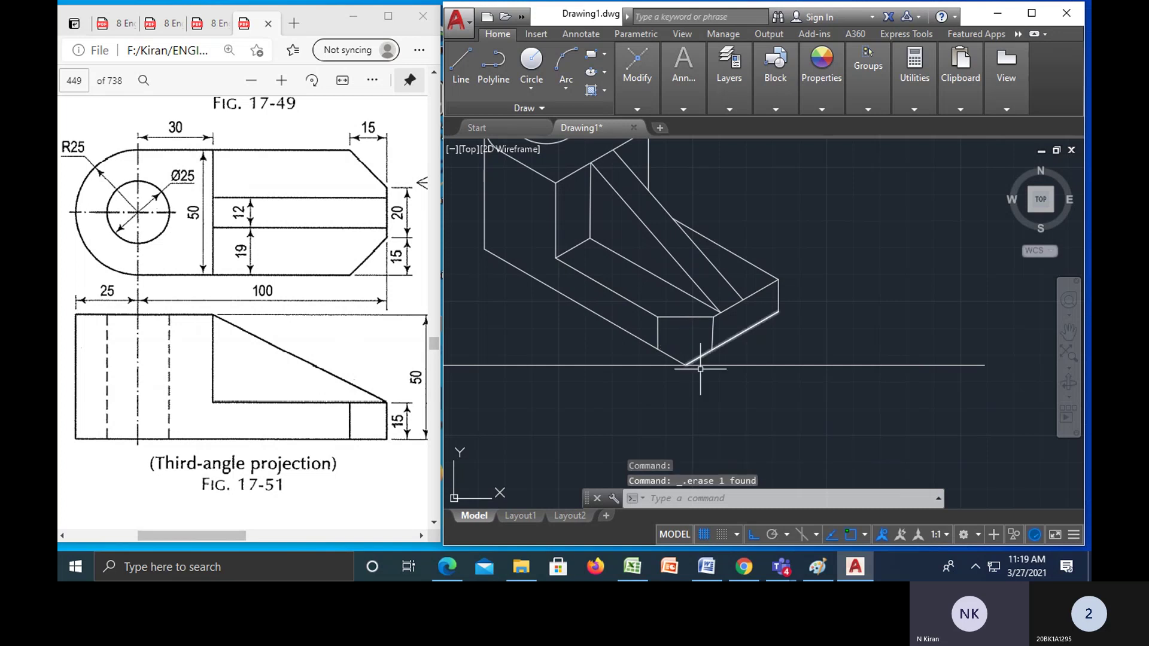
pyautogui.write('l')
pyautogui.press('Return')
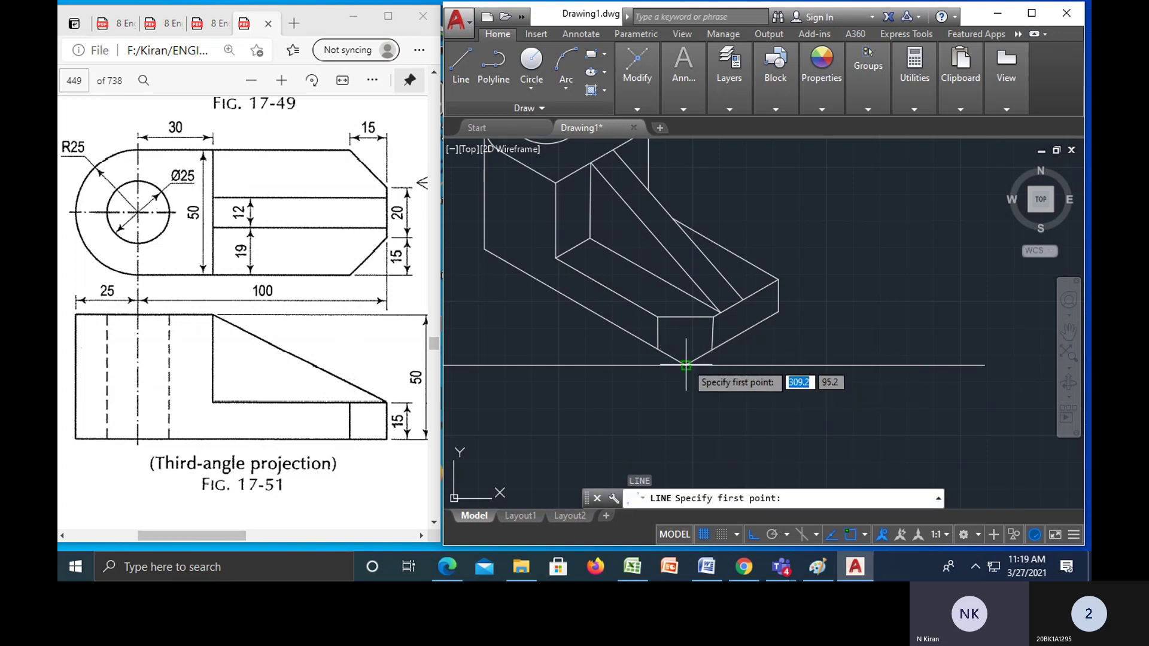
pyautogui.click(658, 349)
pyautogui.click(712, 349)
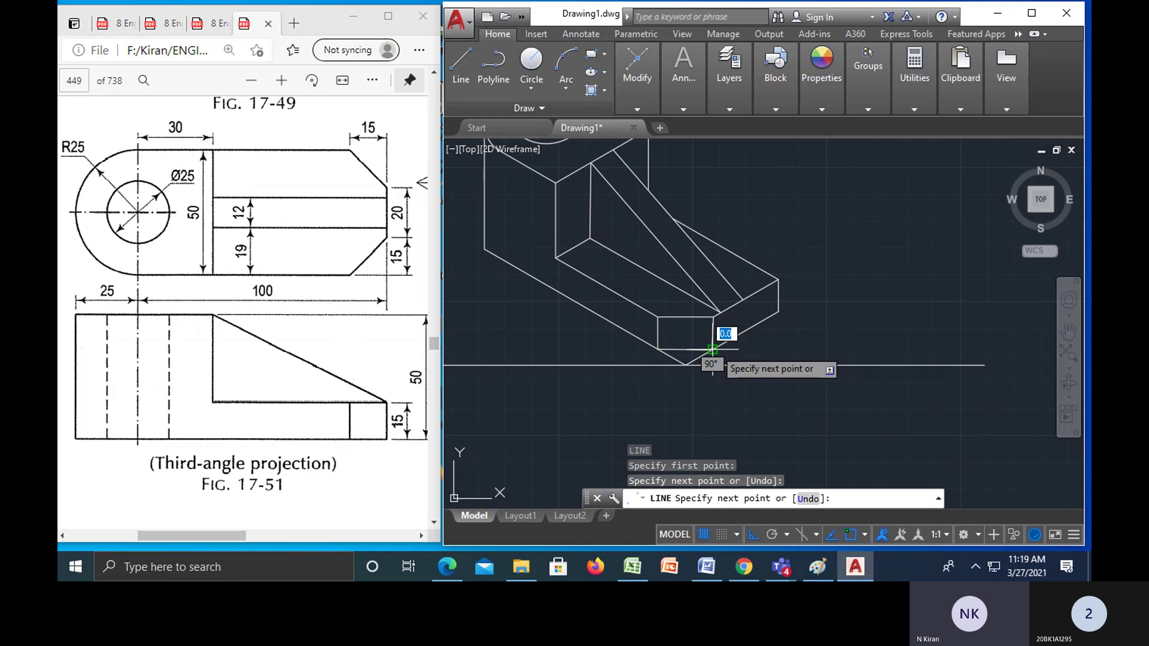
pyautogui.press('Escape')
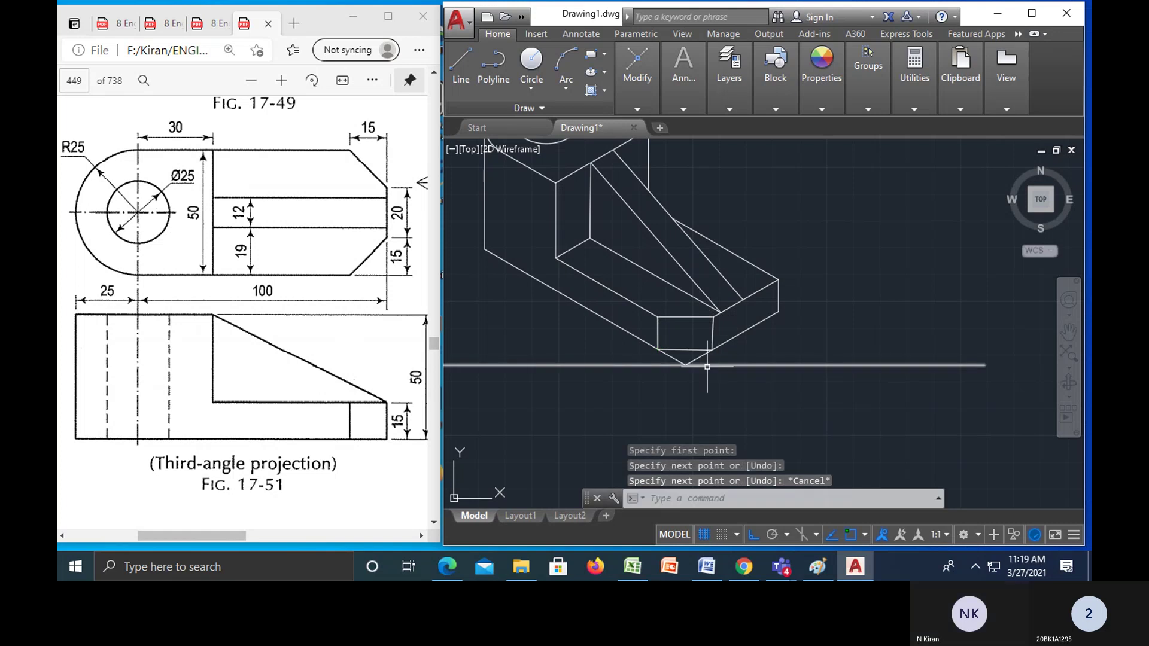
# - Trim the base's lower edges that extend beyond the lower chamfer line to the original front corner
pyautogui.write('tr')
pyautogui.press('Return')
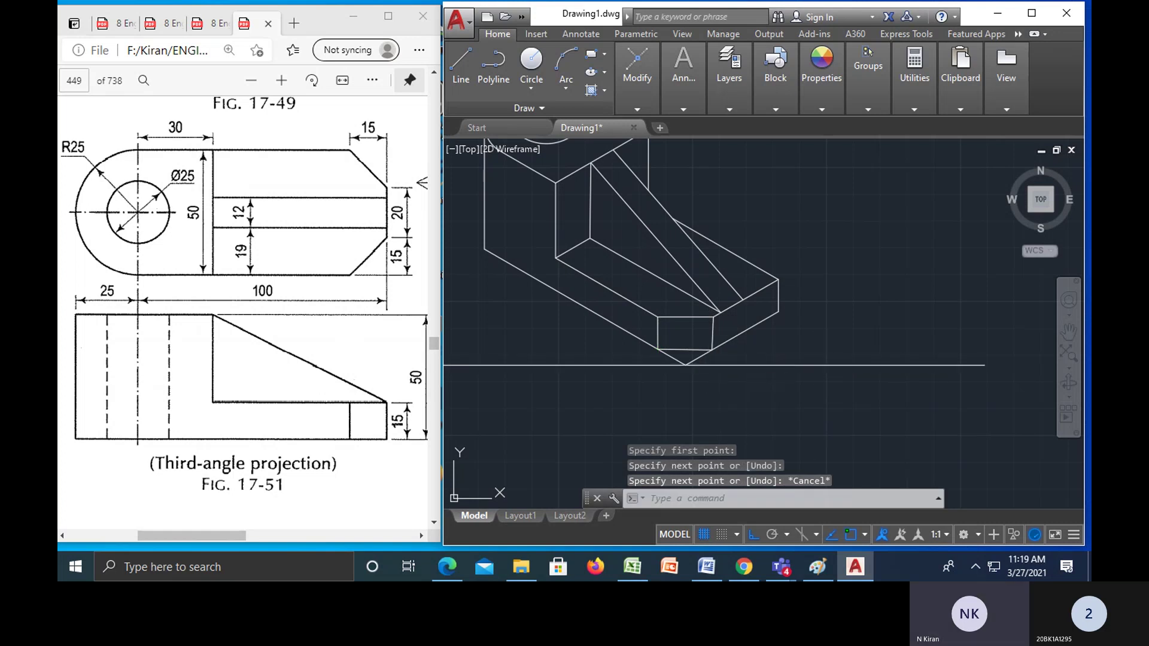
pyautogui.press('Return')
pyautogui.click(701, 356)
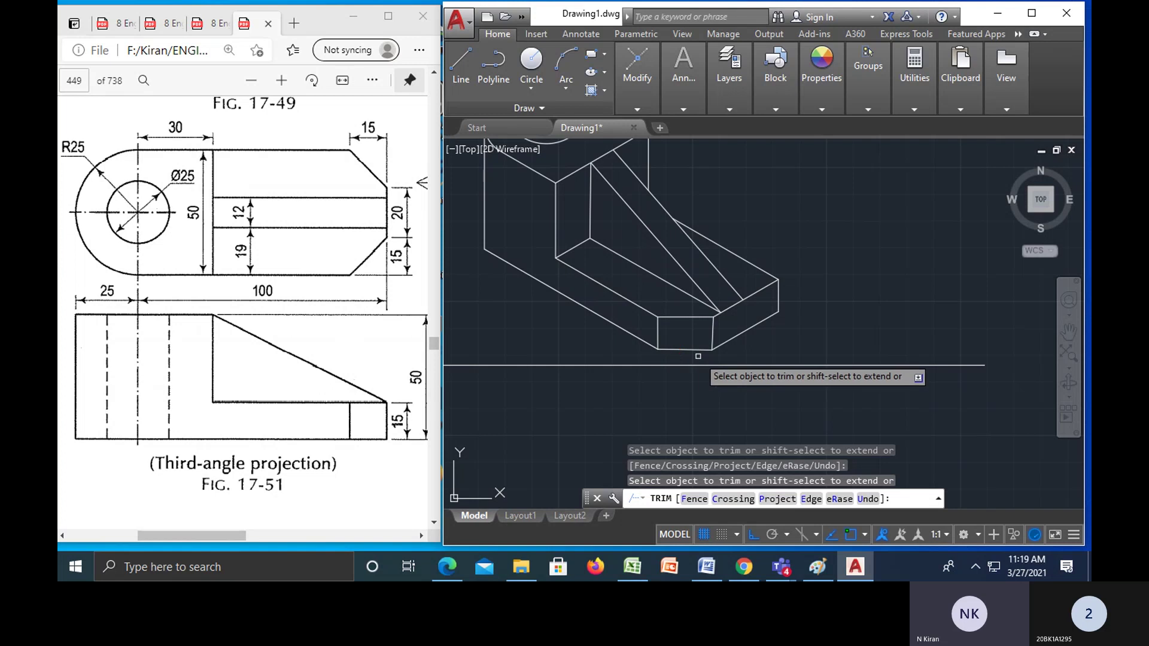
pyautogui.moveTo(779, 326); pyautogui.dragTo(747, 394, button='middle')
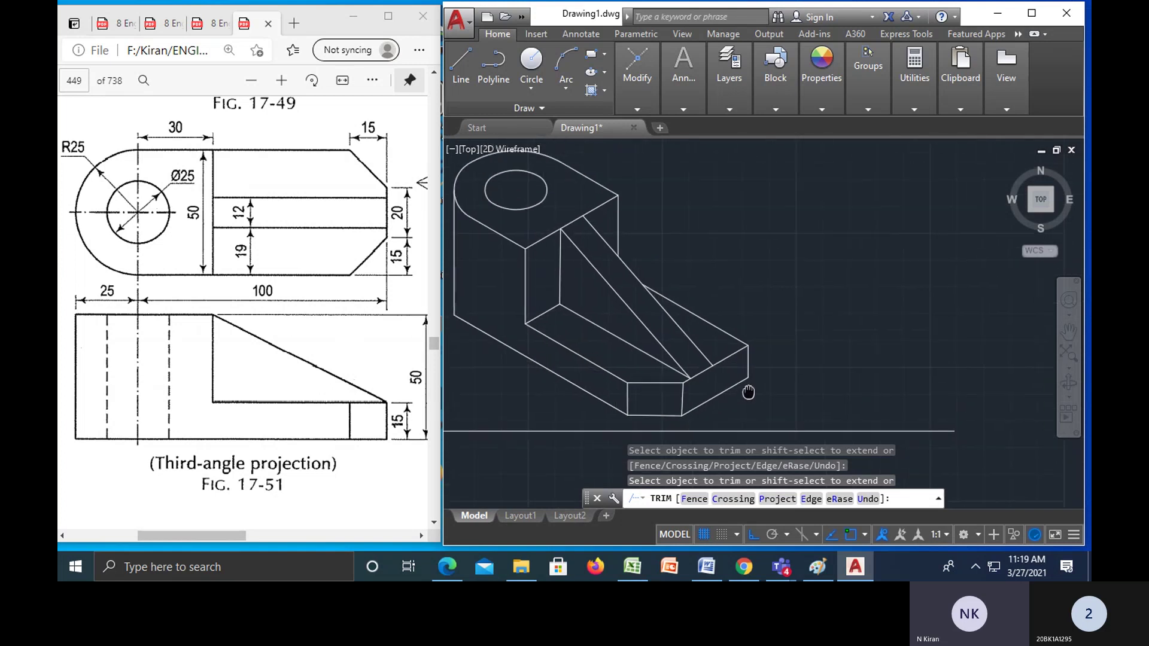
pyautogui.press('Escape')
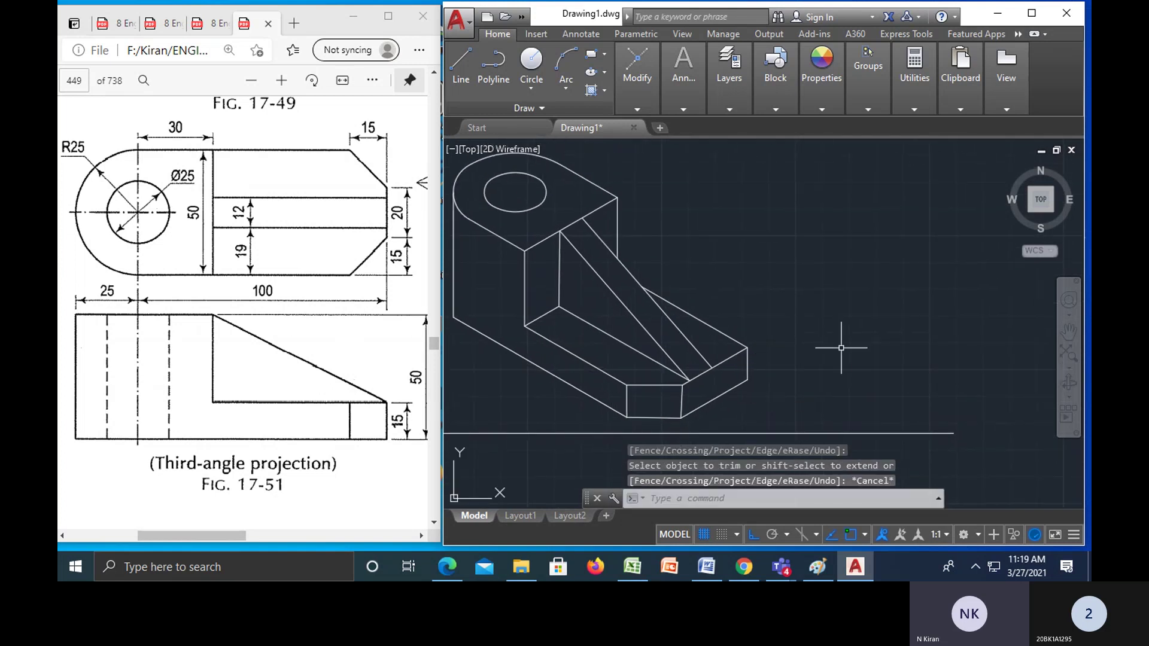
# - Draw a construction circle of radius 15 centred on the far upper corner of the base's end face
pyautogui.write('c')
pyautogui.press('Return')
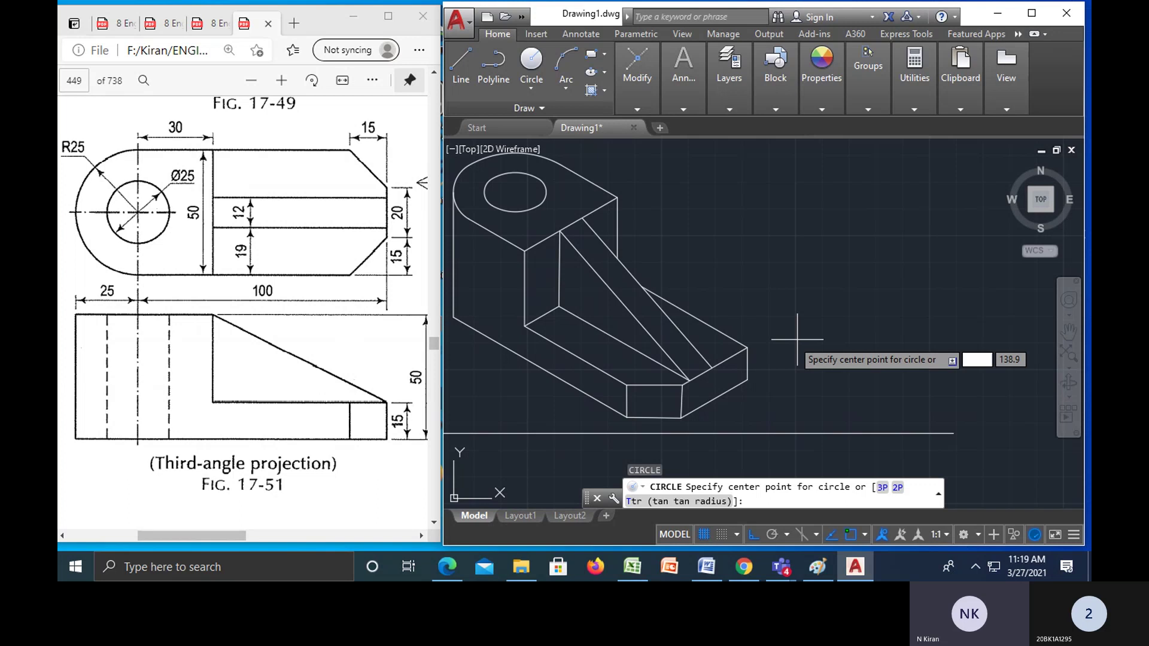
pyautogui.click(746, 347)
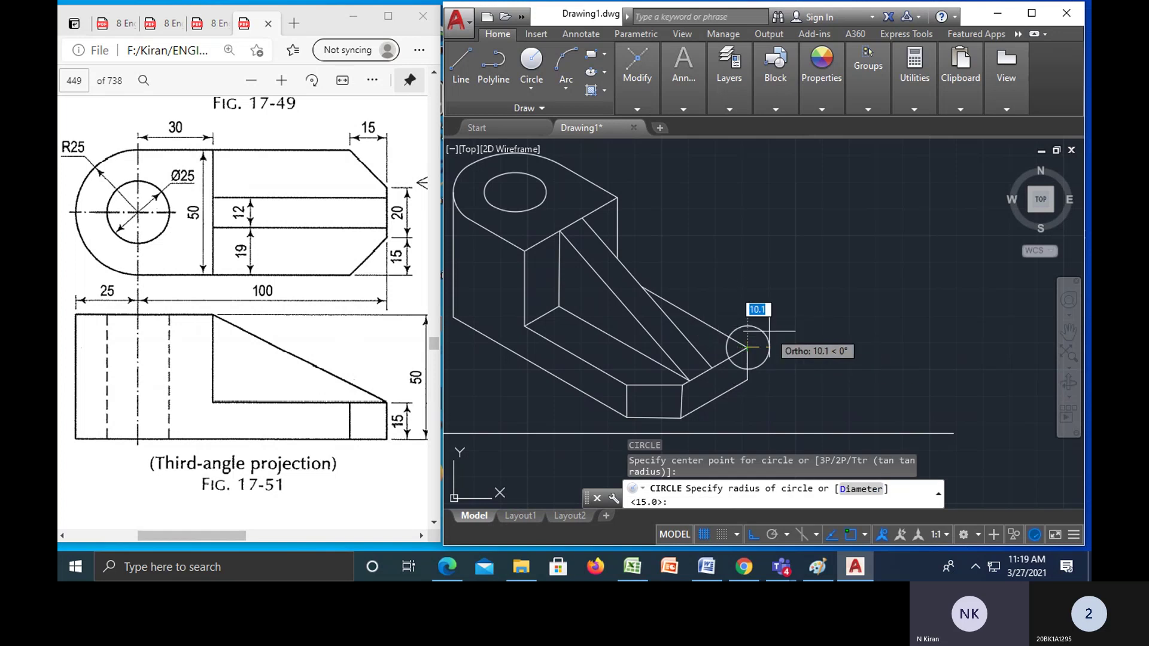
pyautogui.write('185')
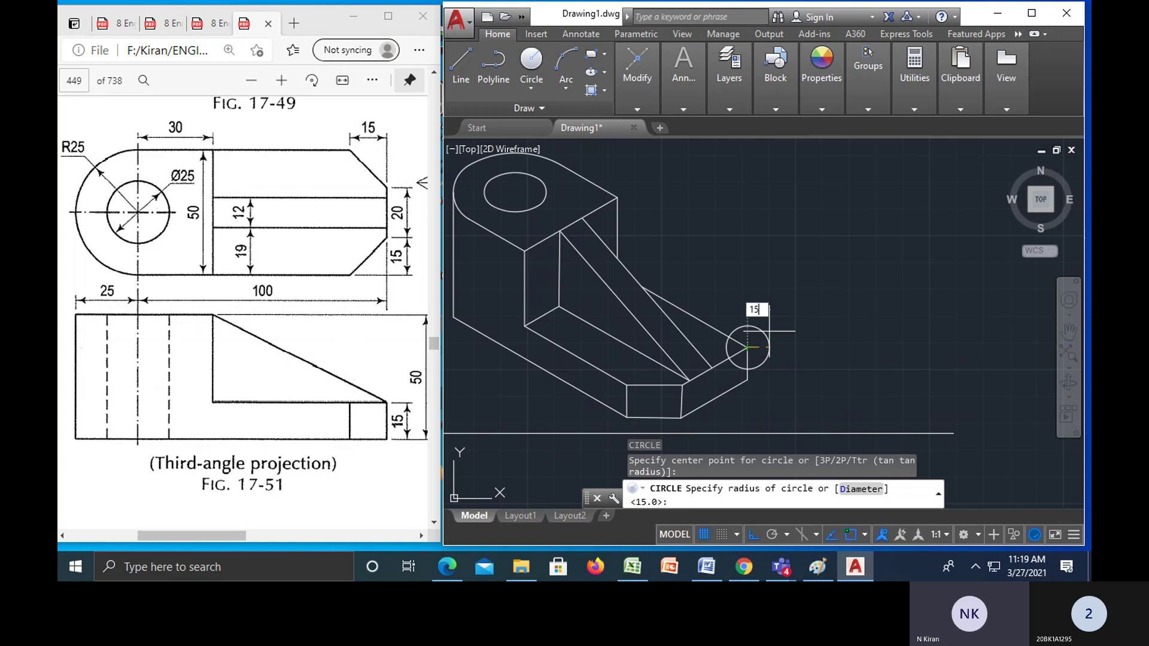
pyautogui.write('5')
pyautogui.press('Return')
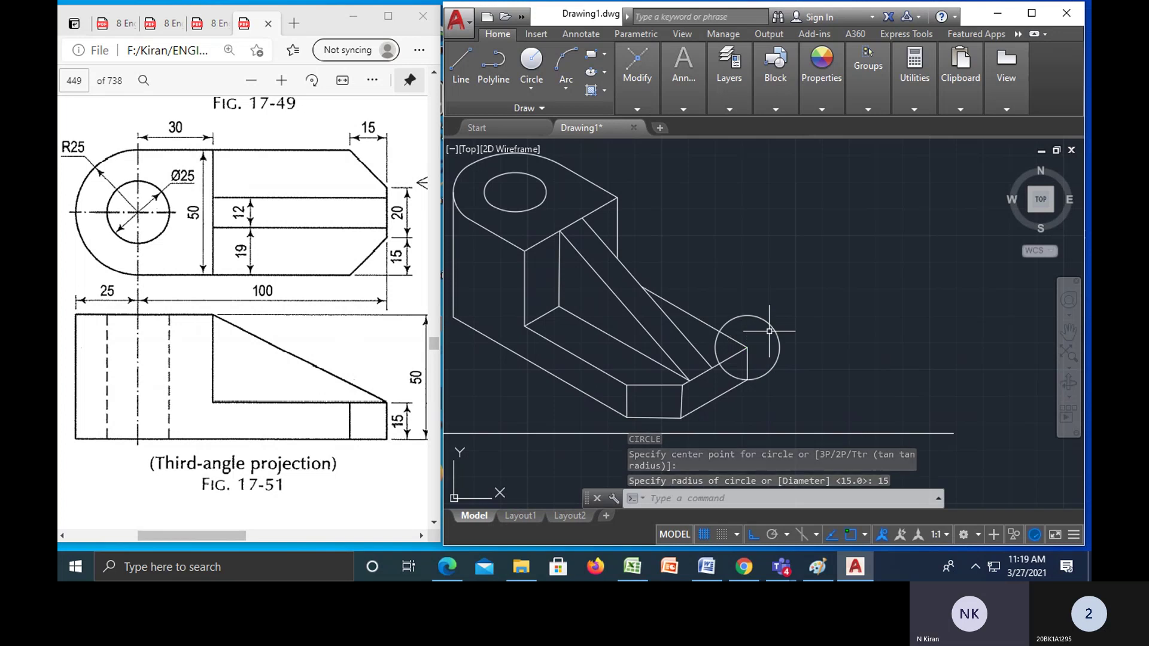
# - Draw the far chamfer's top line from the circle's intersection with the end face's upper edge vertically up to the base's back edge
pyautogui.write('l')
pyautogui.press('Return')
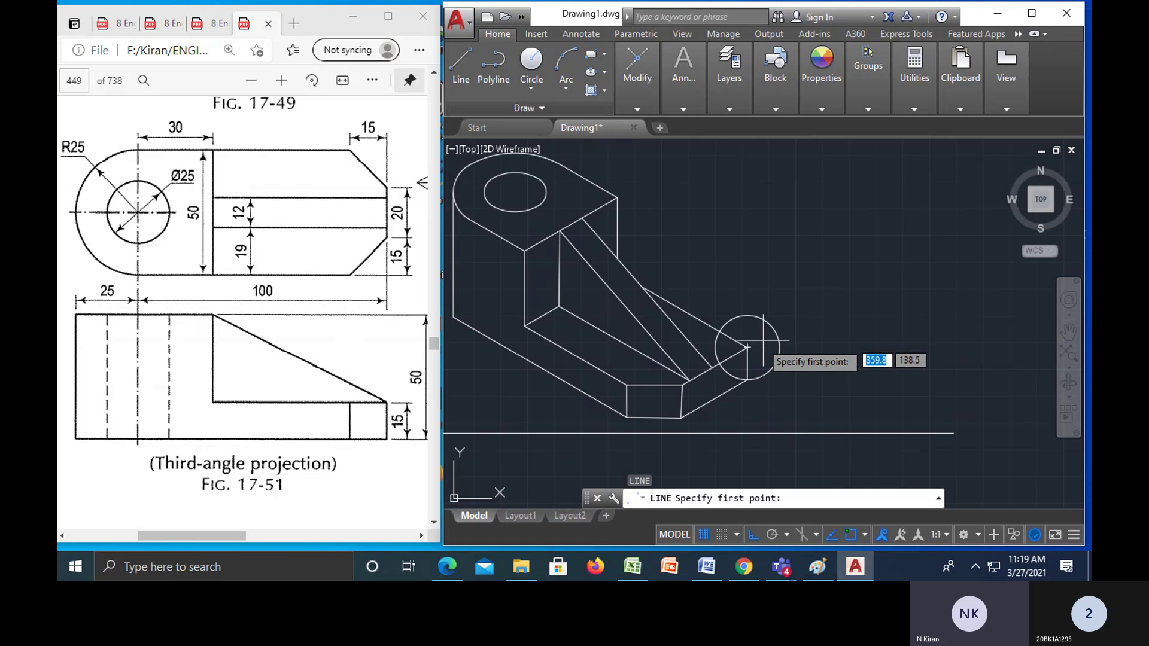
pyautogui.click(721, 362)
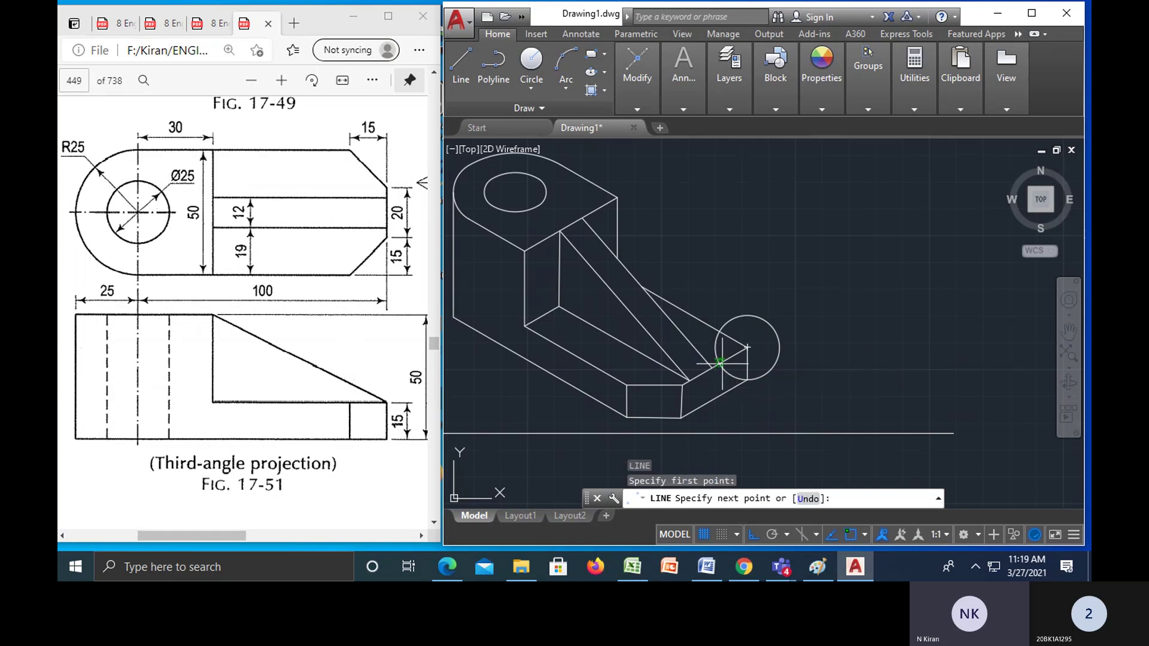
pyautogui.click(722, 330)
pyautogui.press('Escape')
pyautogui.press('Escape')
pyautogui.press('Escape')
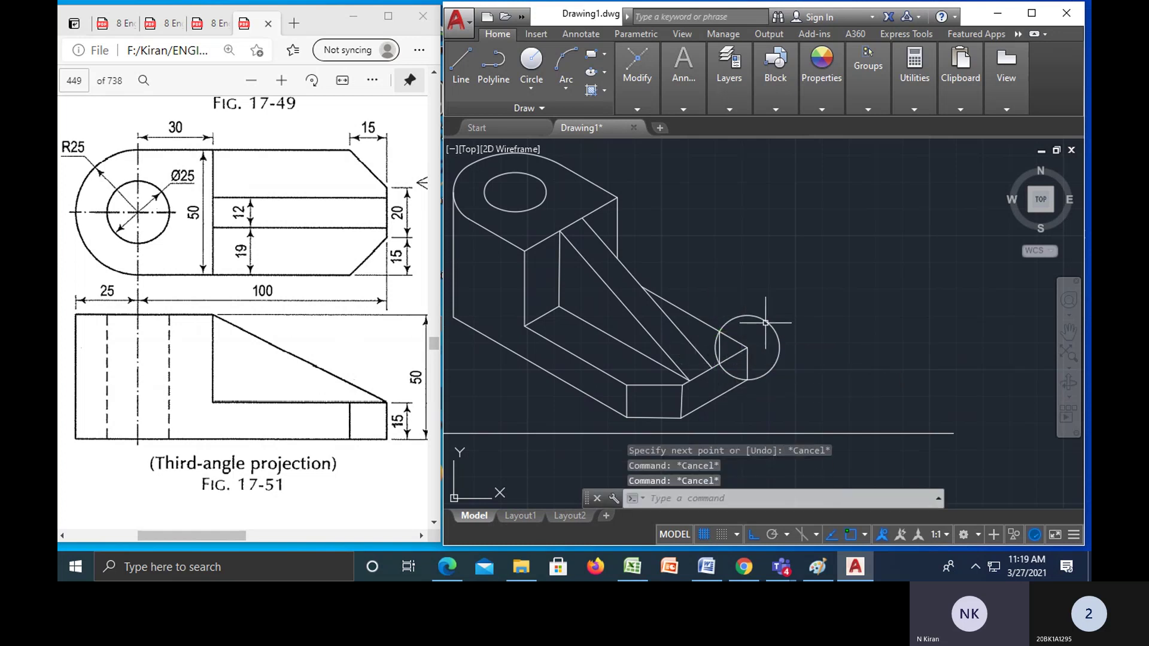
# - Delete the radius 15 construction circle at the far corner
pyautogui.click(772, 320)
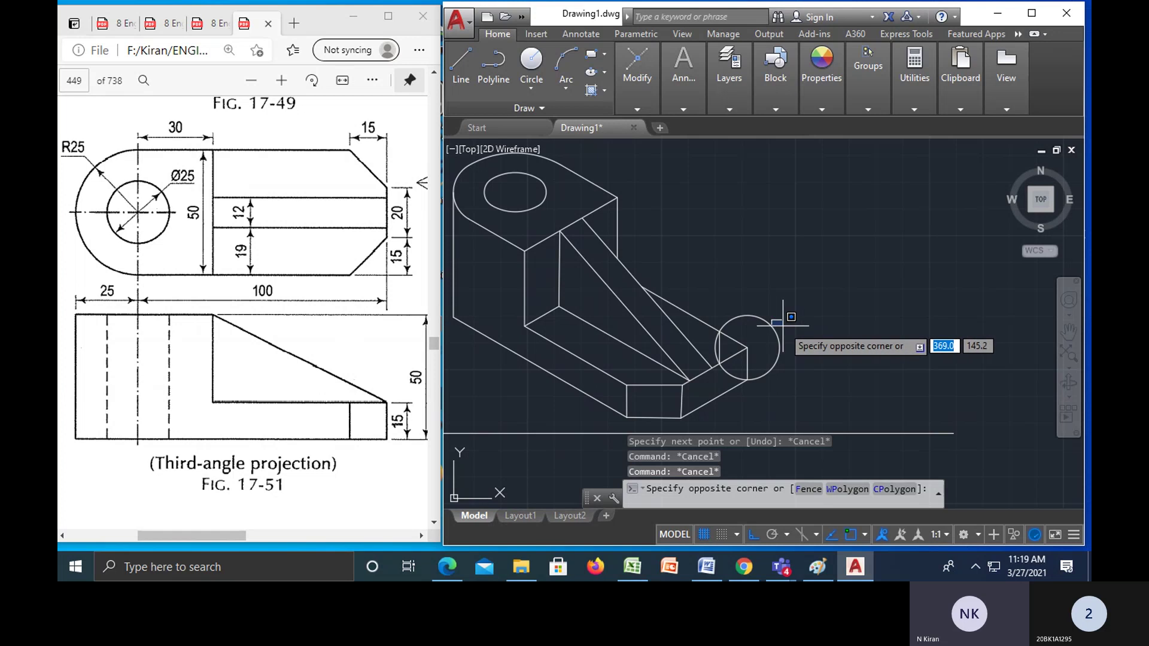
pyautogui.click(780, 333)
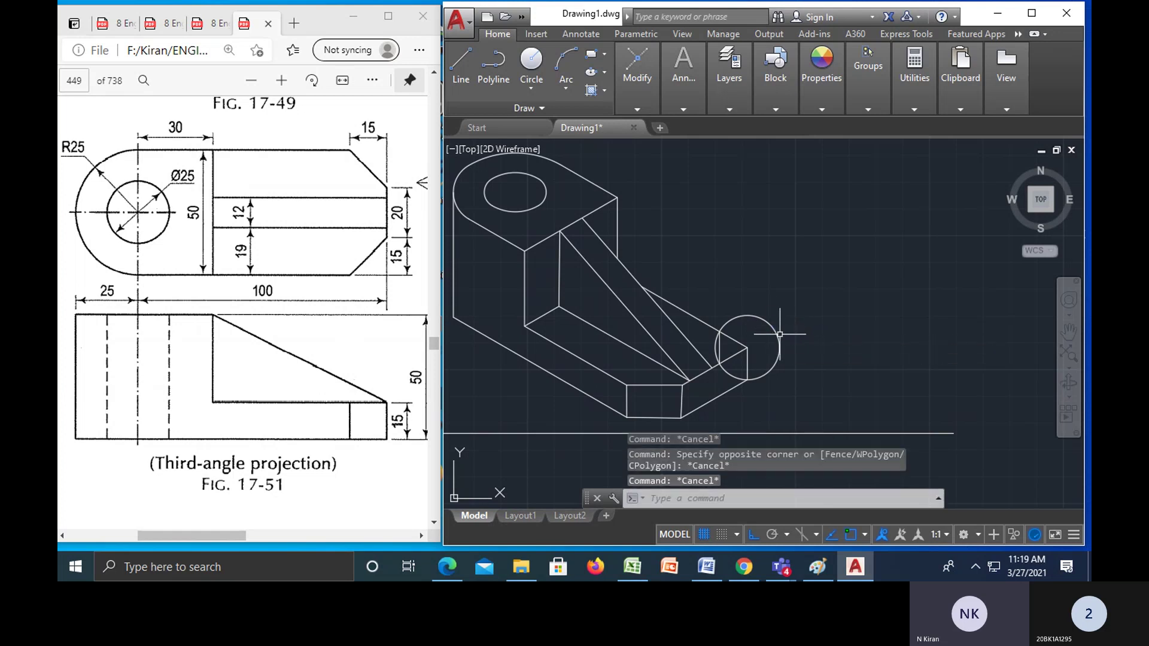
pyautogui.click(778, 336)
pyautogui.press('Delete')
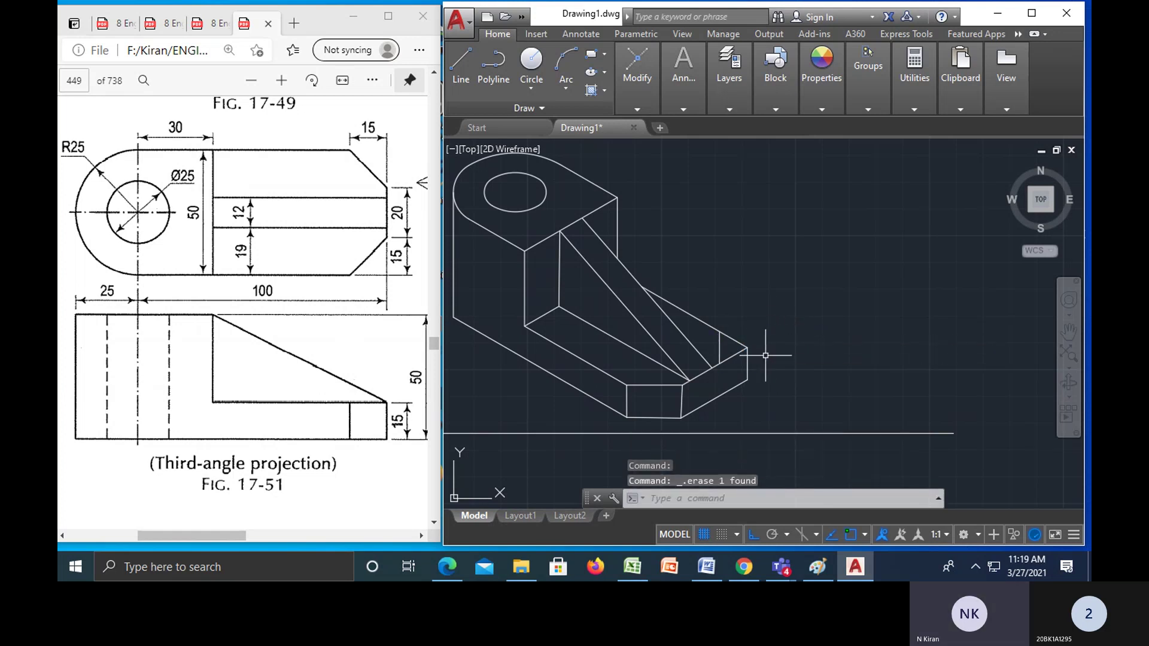
# - Draw a vertical line from the far chamfer line's lower end down to the end face's lower edge
pyautogui.write('l')
pyautogui.press('Return')
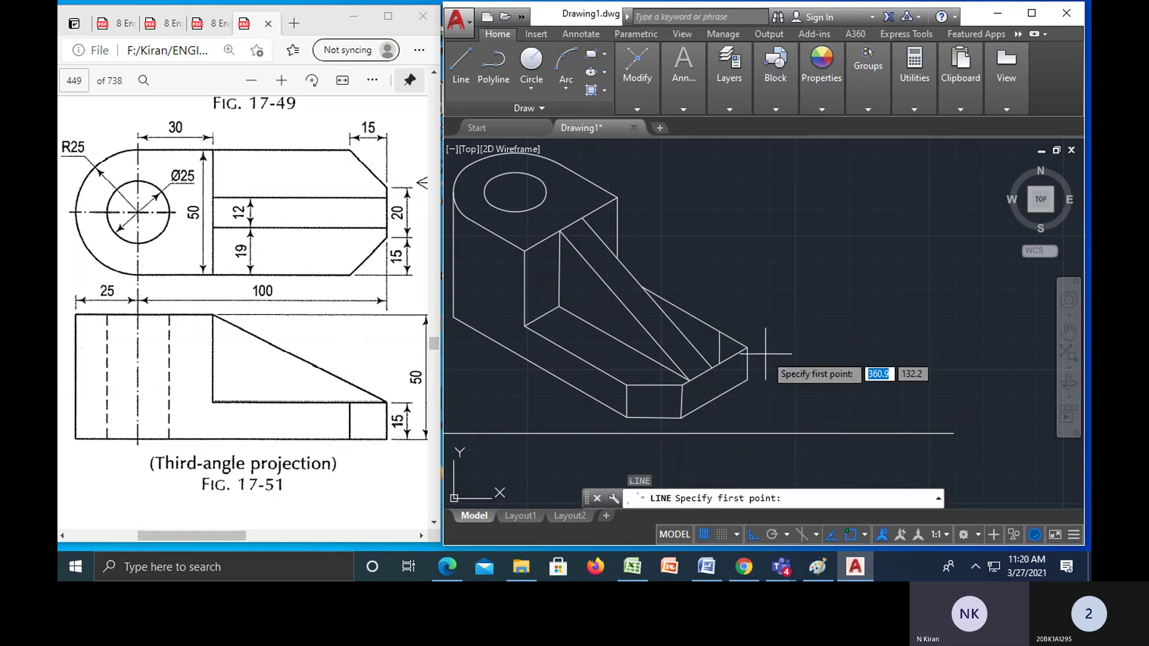
pyautogui.click(719, 363)
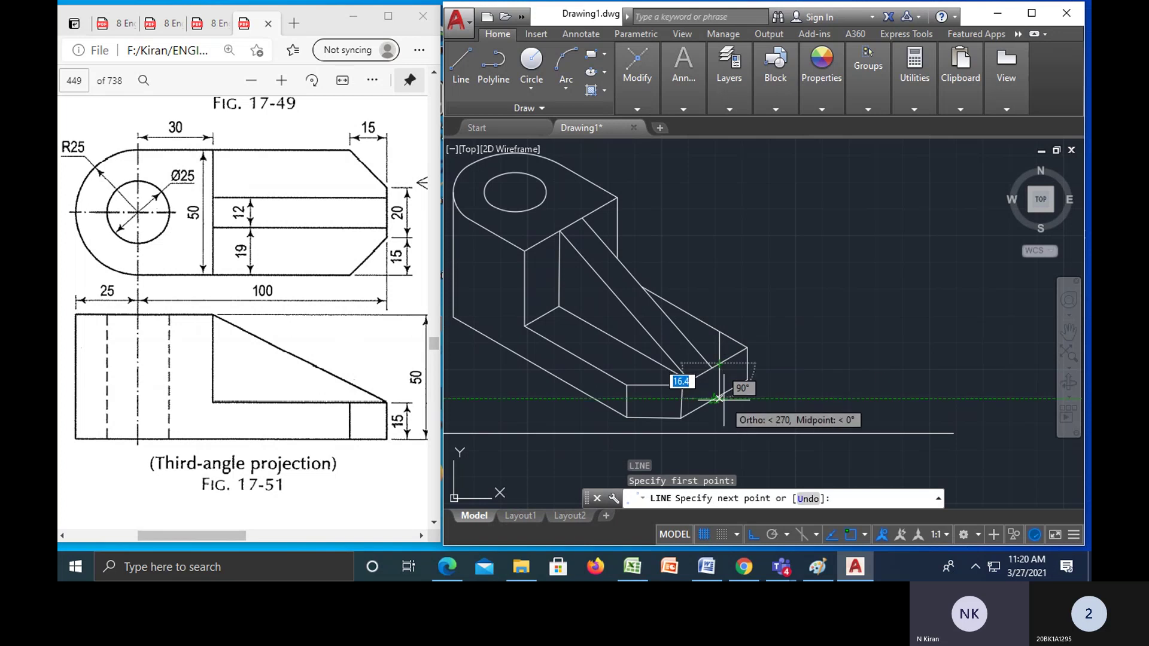
pyautogui.click(718, 398)
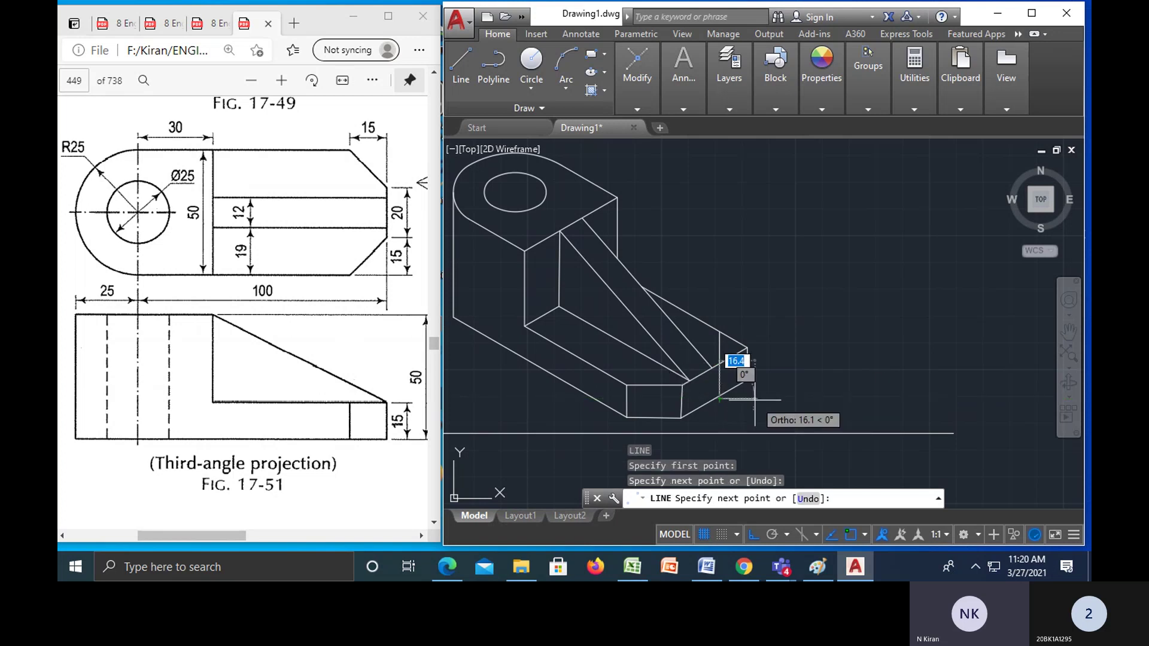
pyautogui.press('Escape')
pyautogui.press('Escape')
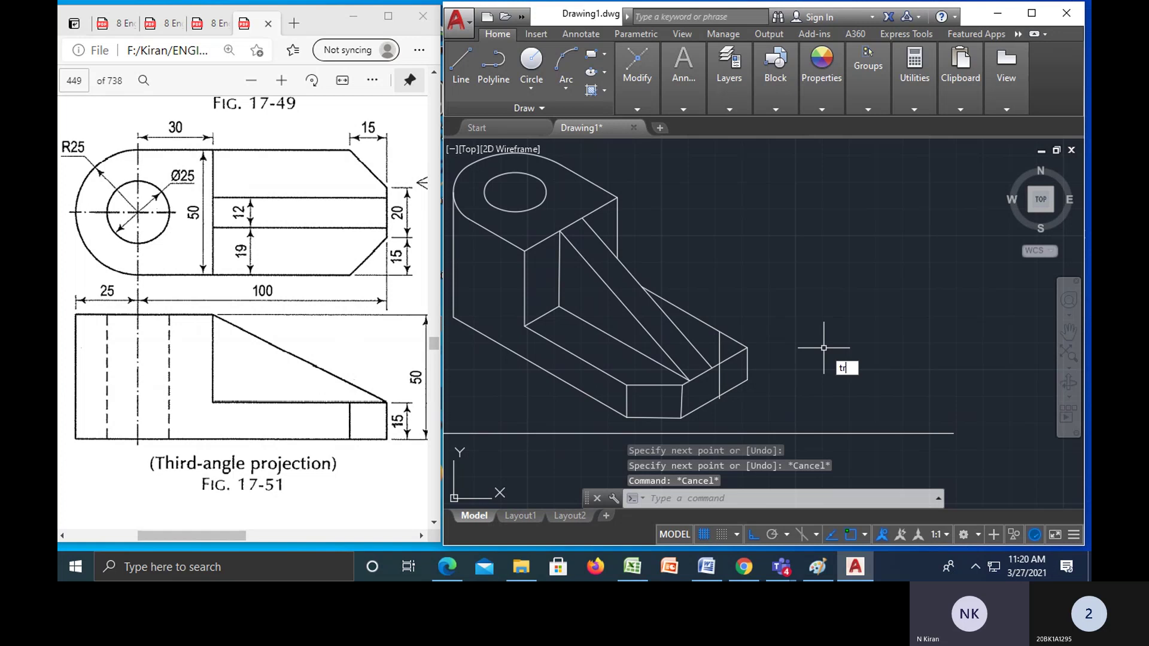
# - Trim the base edges beyond the far chamfer and delete the original far corner's leftover vertical edge
pyautogui.write('tr')
pyautogui.press('Return')
pyautogui.press('Return')
pyautogui.click(729, 324)
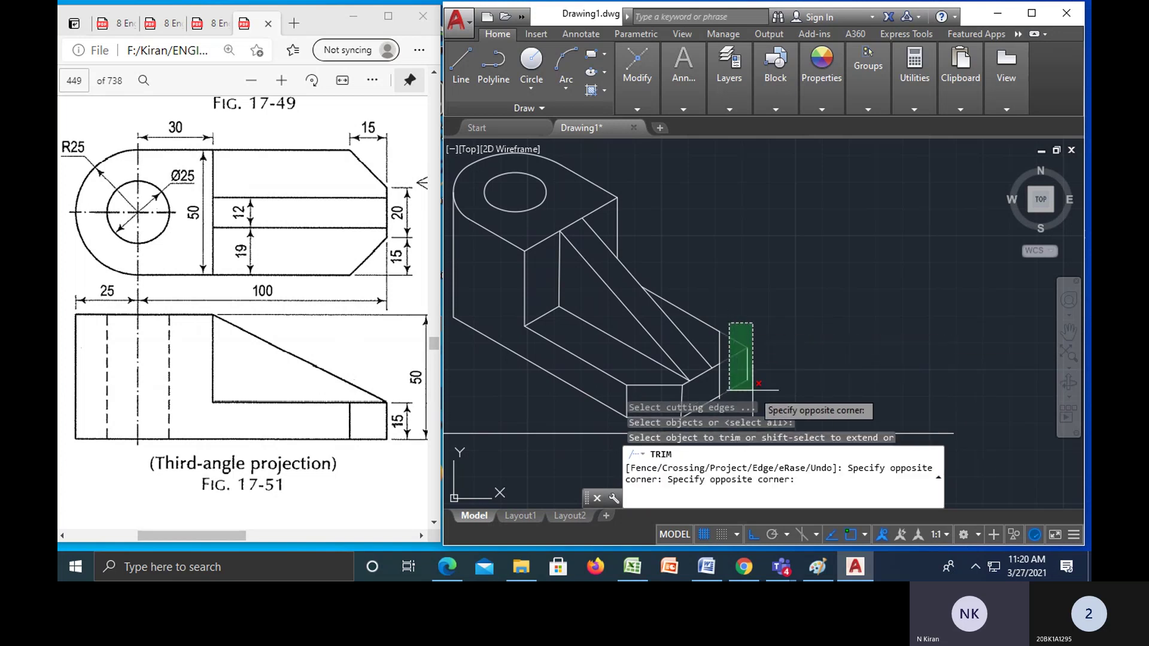
pyautogui.click(753, 390)
pyautogui.press('Escape')
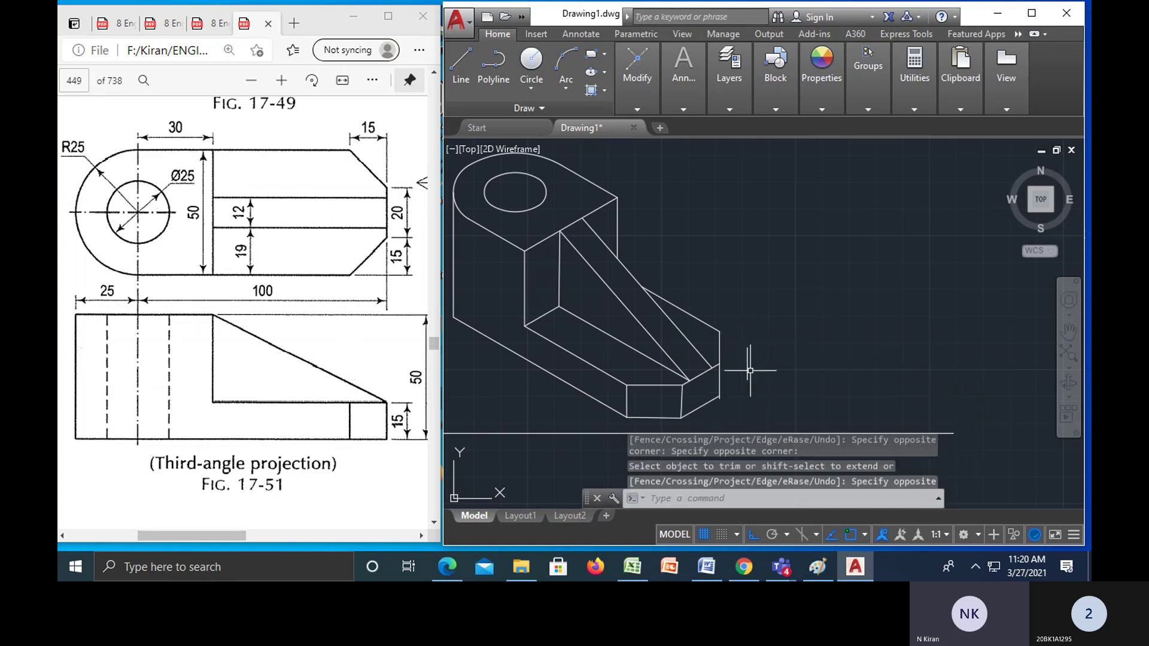
pyautogui.click(748, 371)
pyautogui.press('Delete')
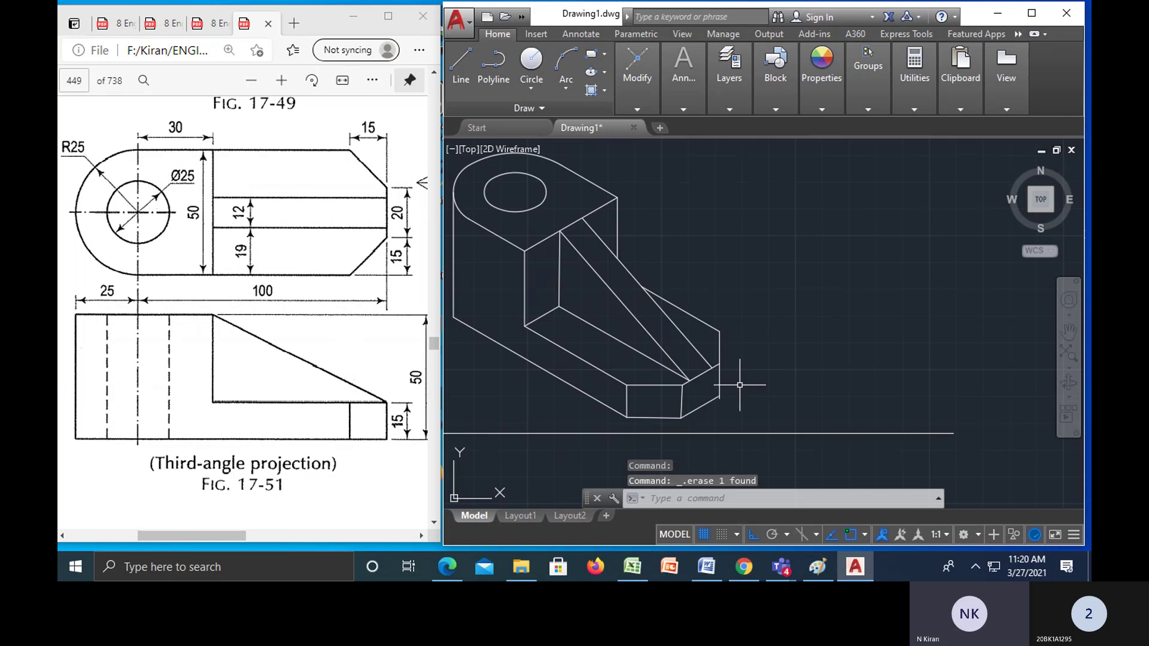
# - Trim the far chamfer's vertical edge where it overshoots the end face's lower edge
pyautogui.write('tr')
pyautogui.press('Return')
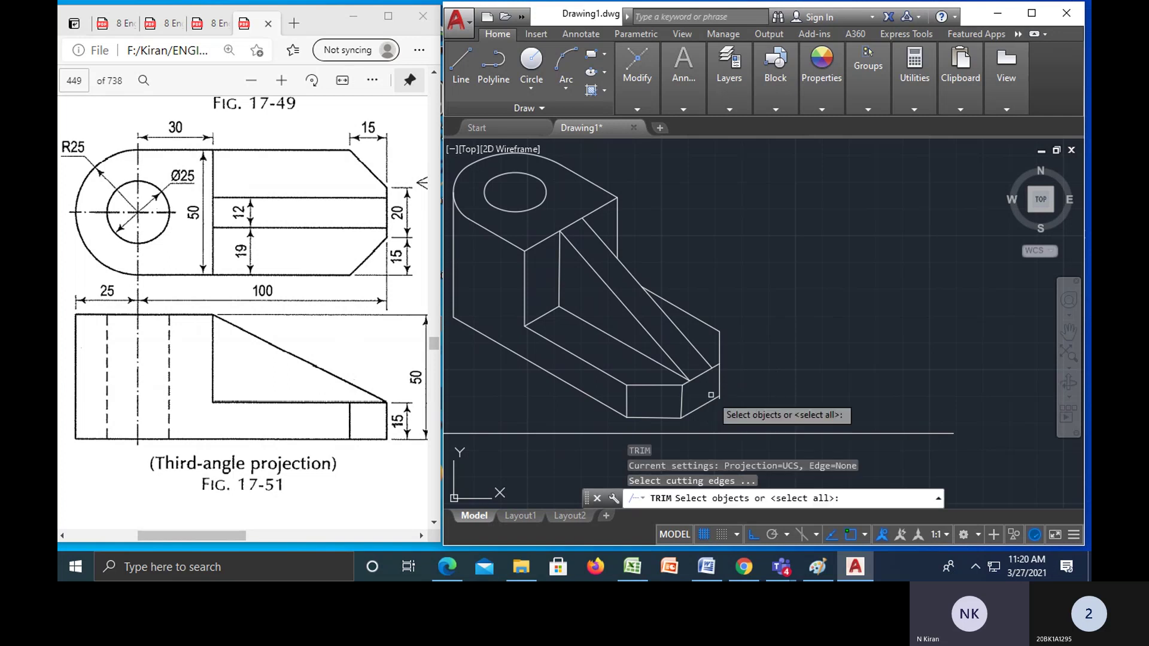
pyautogui.press('Return')
pyautogui.scroll(2, 717, 402)
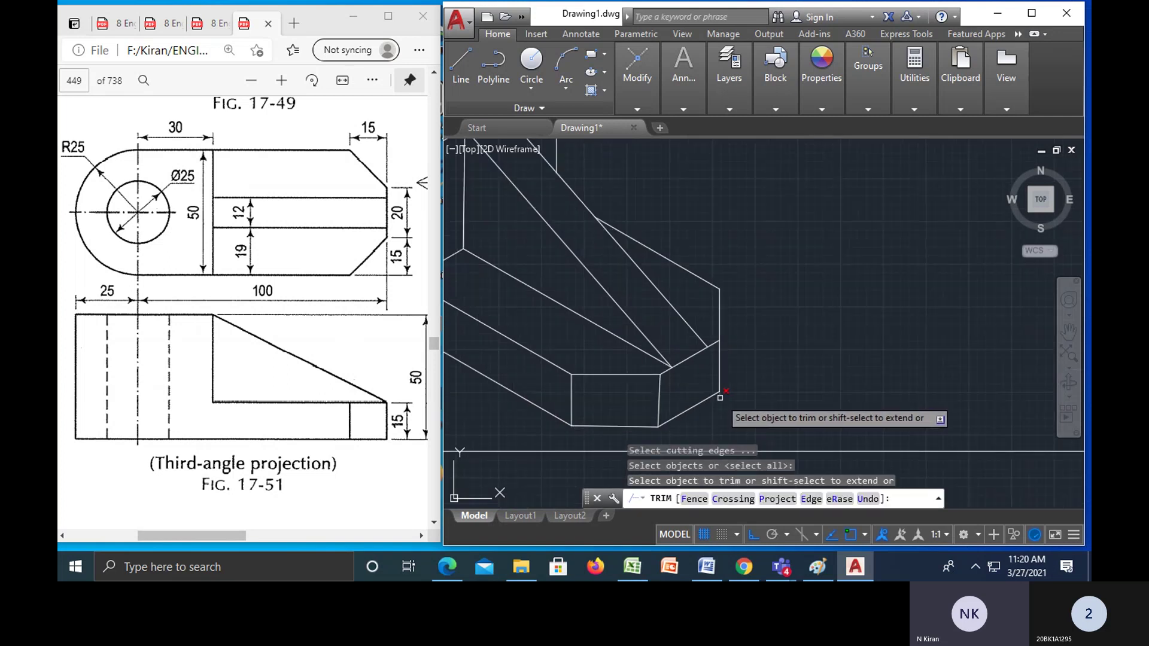
pyautogui.scroll(-2, 770, 363)
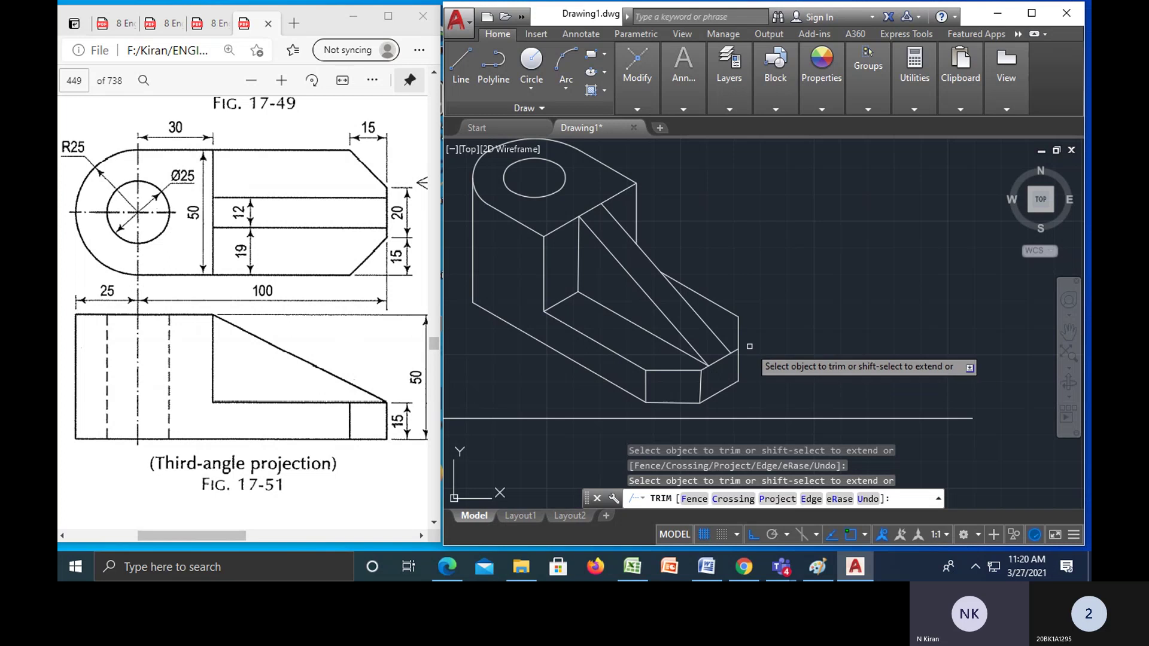
pyautogui.moveTo(733, 306); pyautogui.dragTo(791, 359, button='middle')
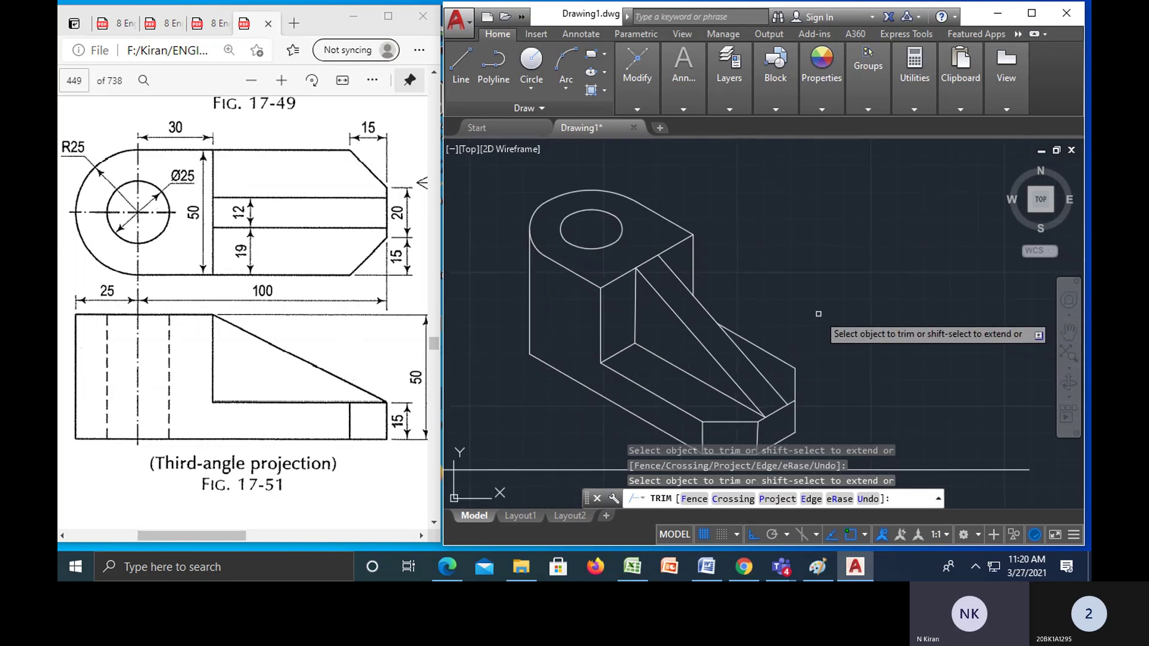
pyautogui.moveTo(780, 278); pyautogui.dragTo(800, 250, button='middle')
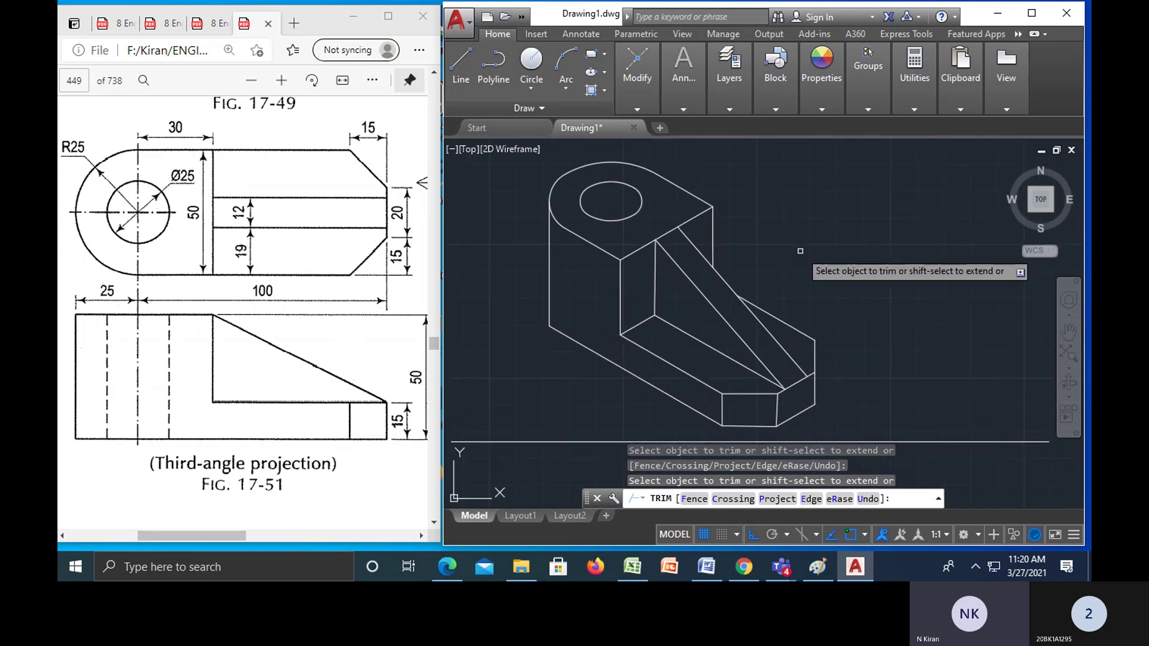
pyautogui.press('Escape')
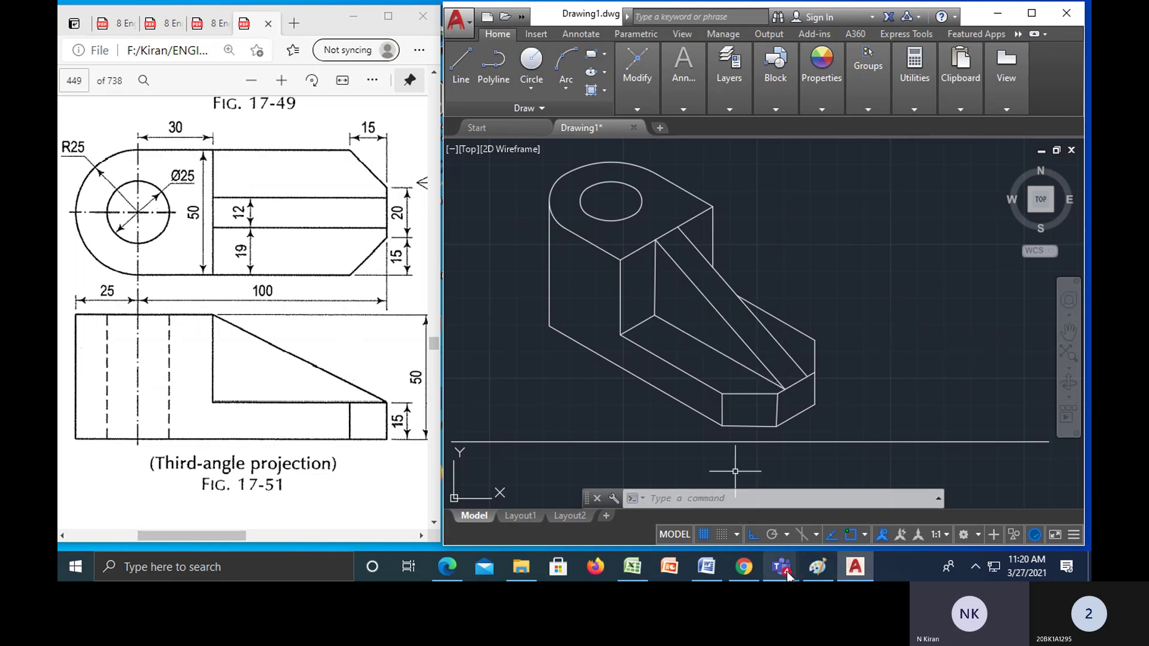
# - Switch to the Microsoft Teams meeting window and choose to stop the meeting recording
pyautogui.moveTo(781, 567)
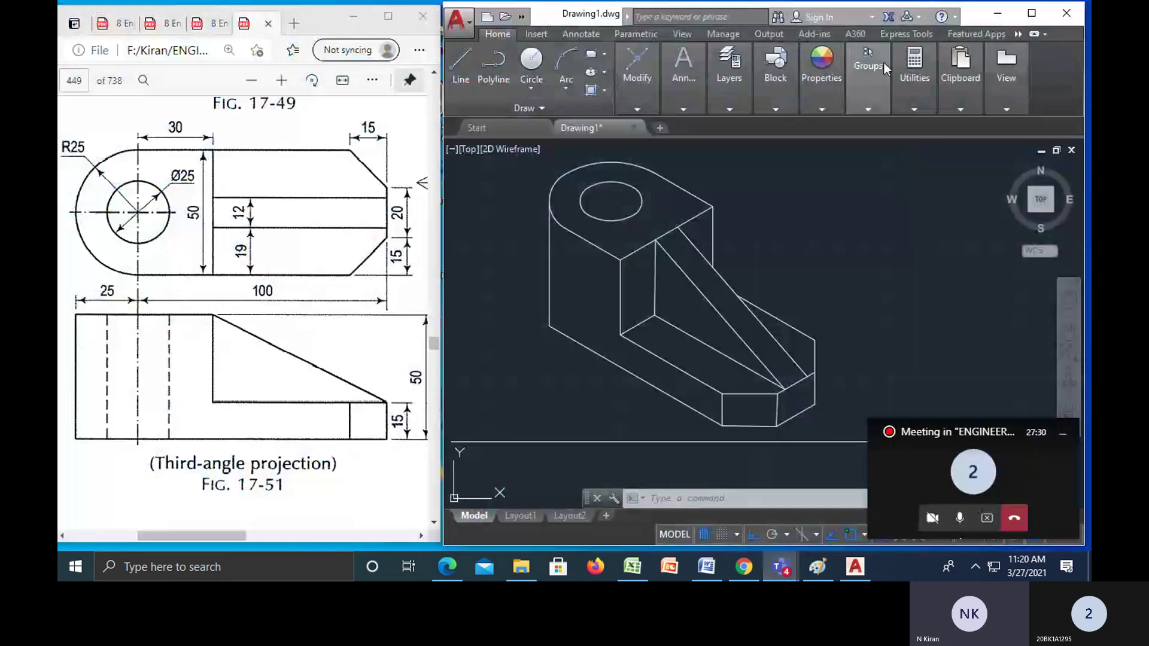
pyautogui.click(1004, 485)
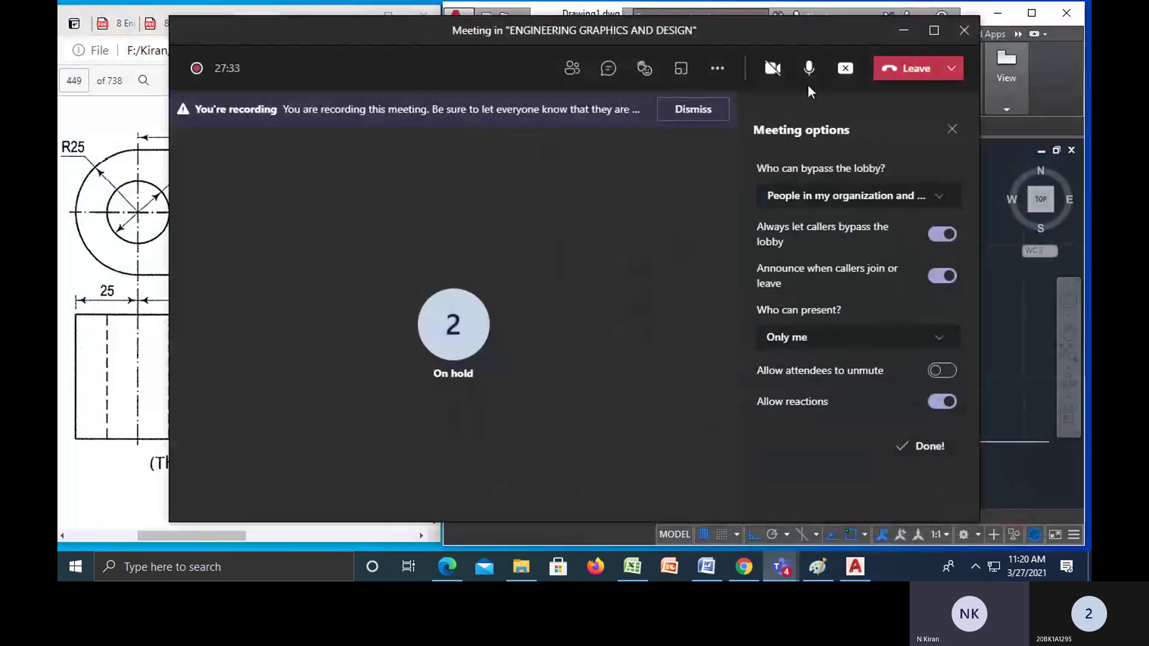
pyautogui.click(718, 69)
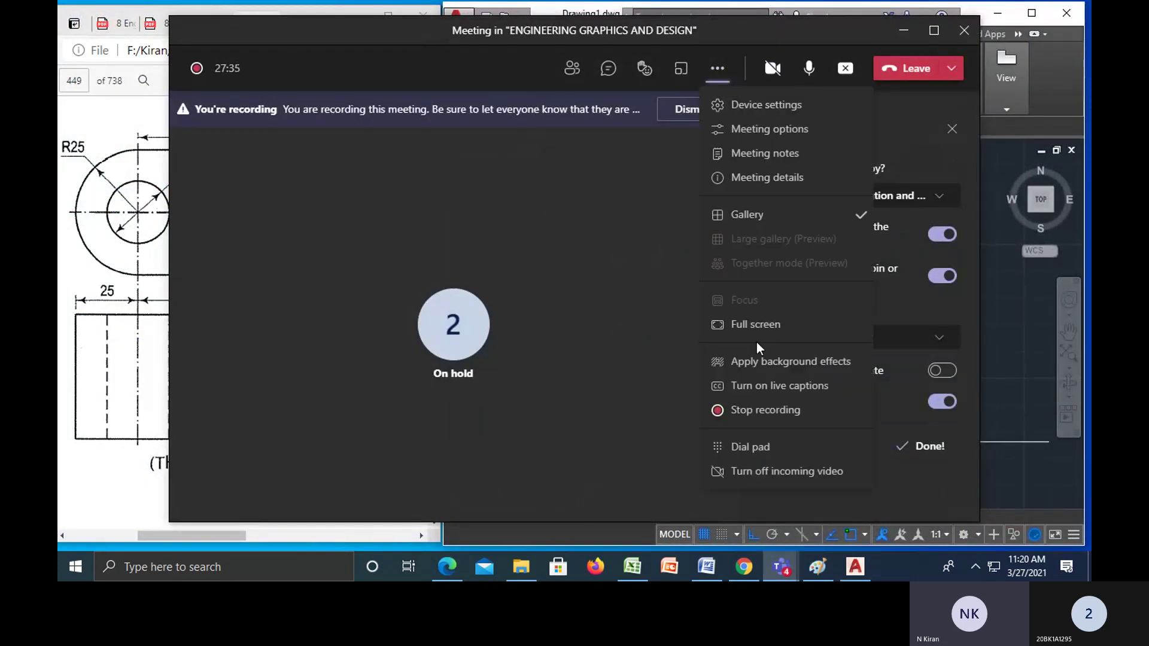
pyautogui.click(752, 408)
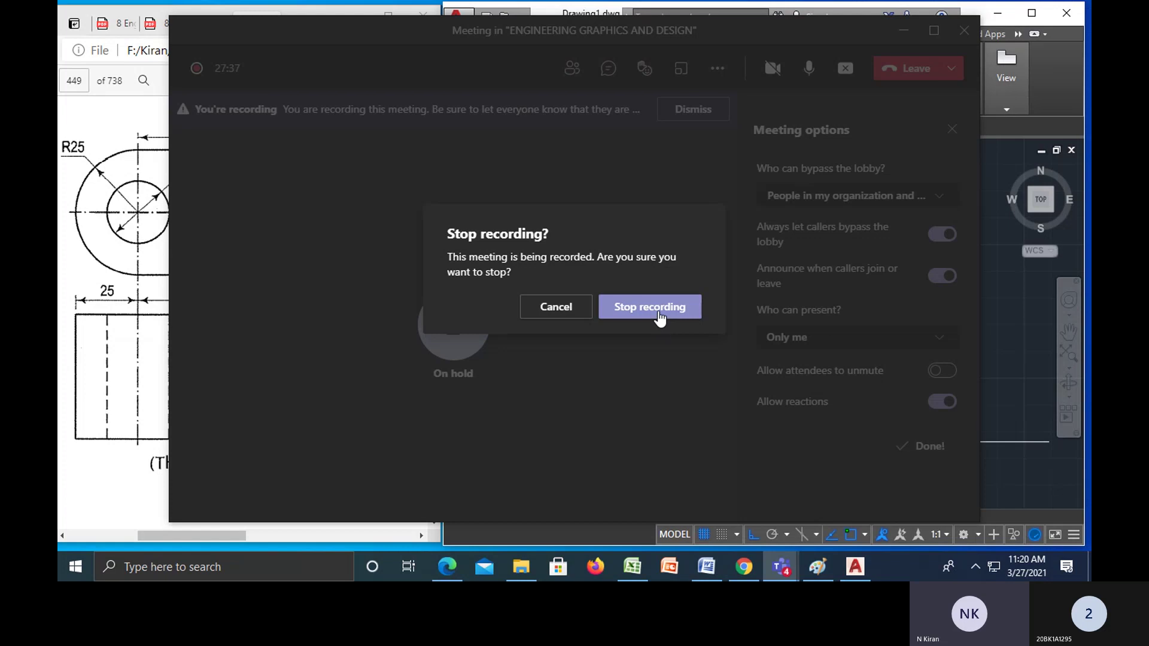